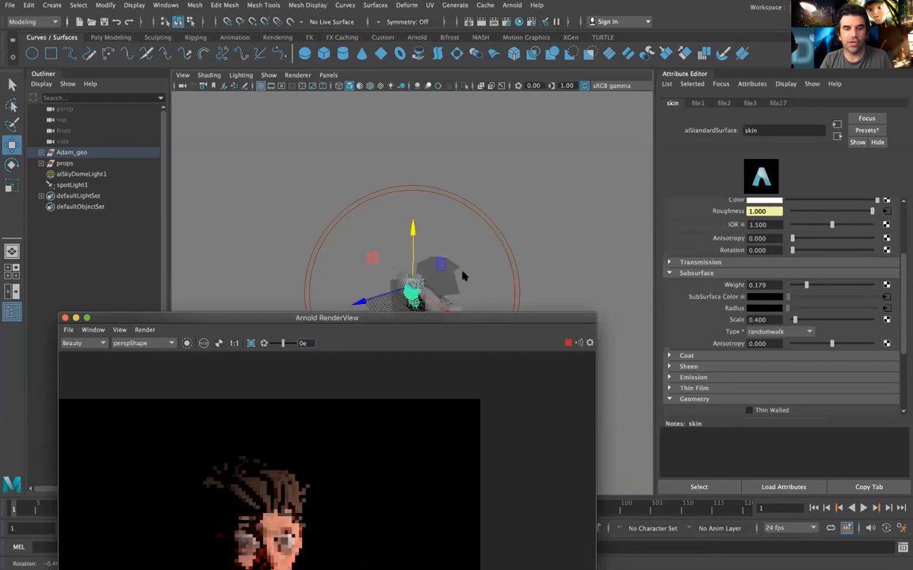
- Move the render window aside and orbit the scene to view the character's lighting from several angles
left_click_drag(444, 319, 570, 143)
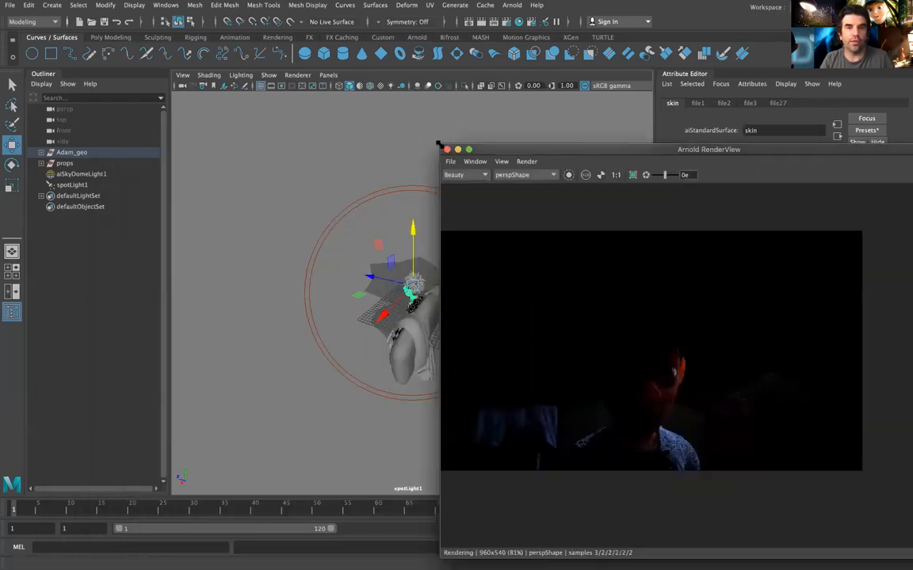
left_click_drag(465, 144, 664, 174)
left_click_drag(348, 238, 173, 240, "alt")
left_click_drag(412, 284, 353, 278, "alt")
left_click_drag(439, 288, 303, 317, "alt")
- Enable Illuminates By Default on aiSkyDomeLight1 so the sky dome lights the character
left_click(77, 174)
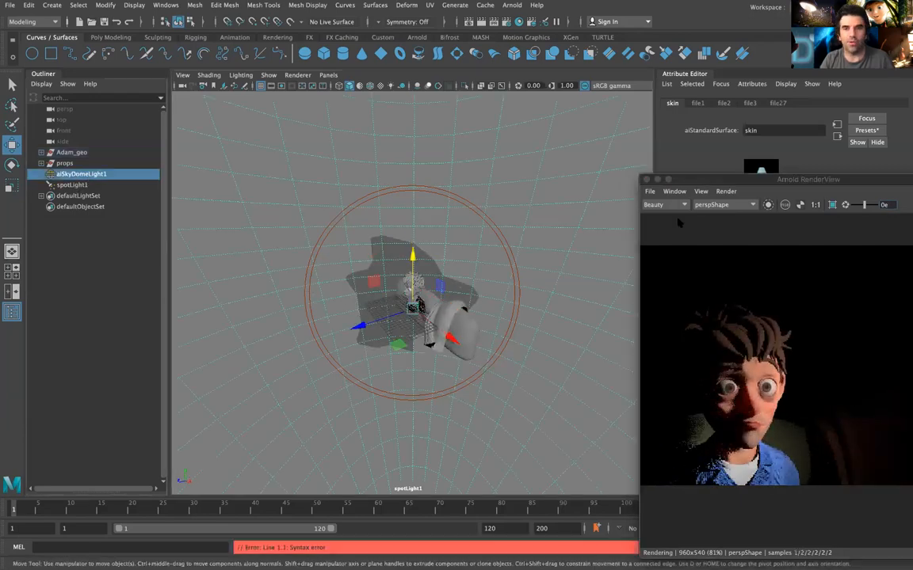
left_click_drag(792, 176, 337, 170)
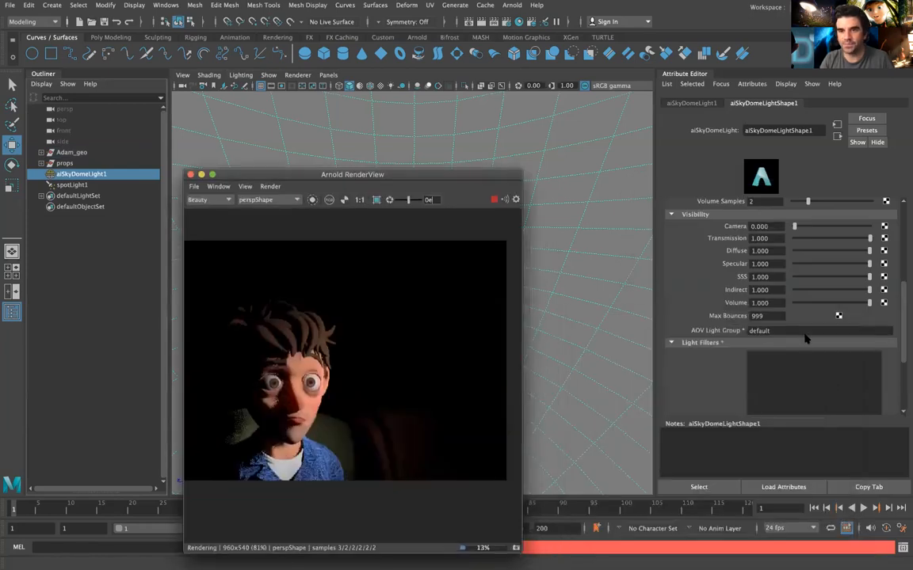
scroll(775, 273, "up", 1)
left_click(759, 277)
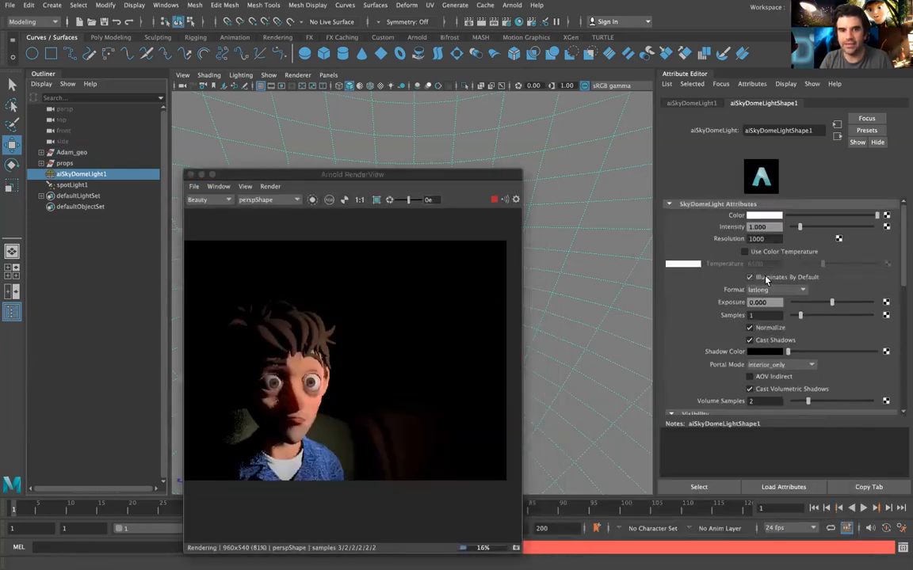
- Disable Illuminates by Default on spotLight1
left_click(71, 184)
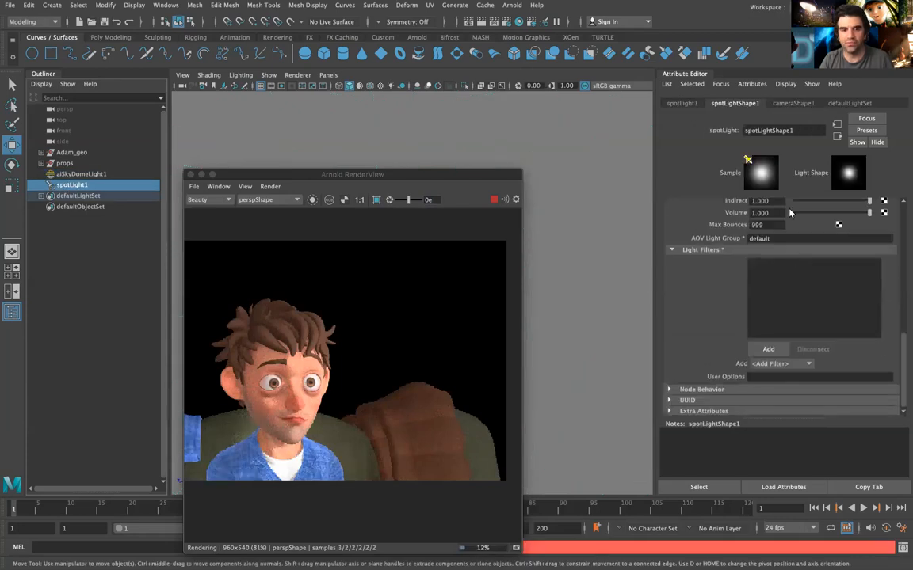
scroll(786, 258, "up", 10)
left_click(783, 254)
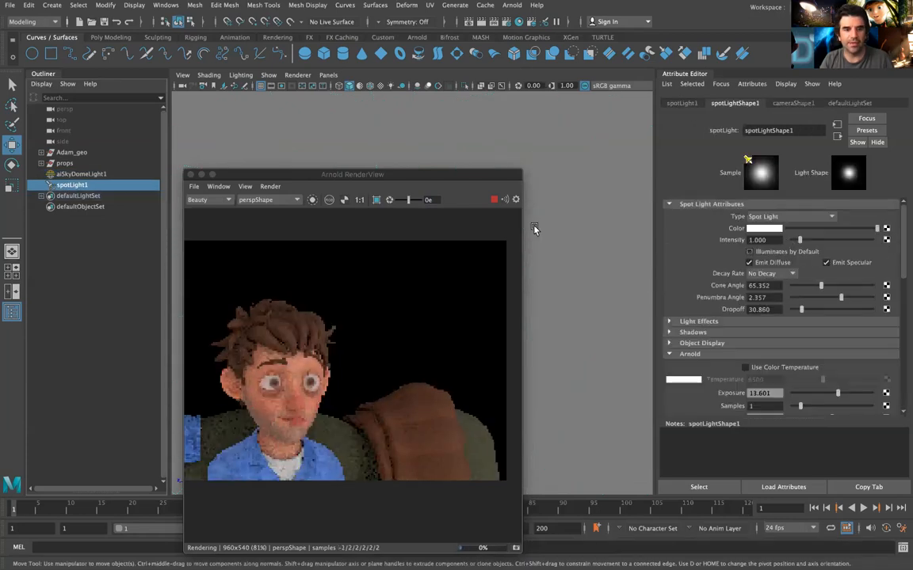
- Set the Camera visibility of aiSkyDomeLight1 to 1.000 and close the Arnold RenderView
left_click(550, 153)
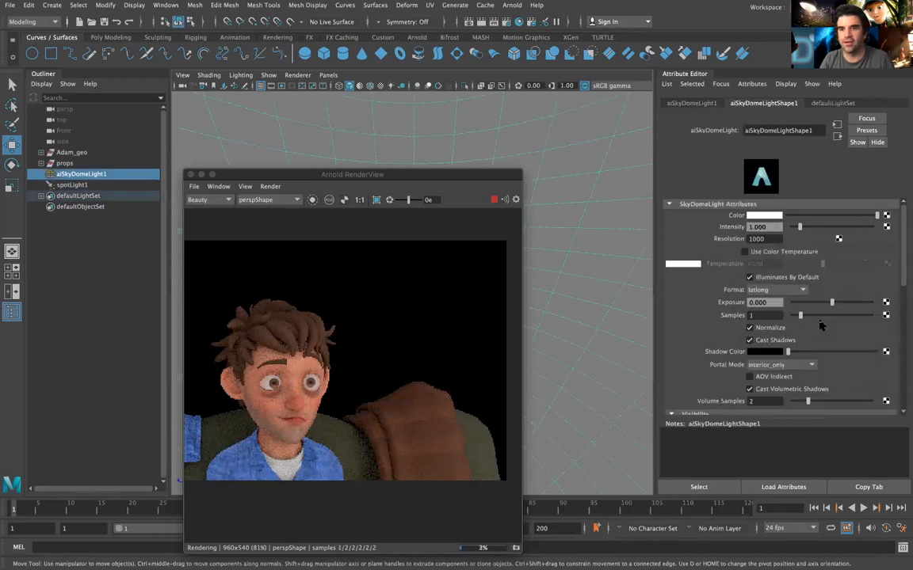
scroll(820, 325, "down", 5)
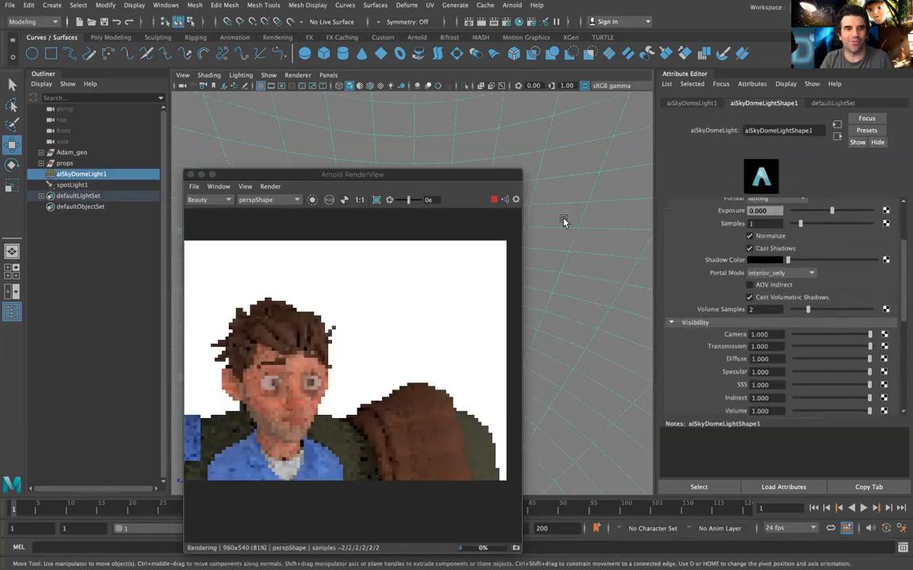
left_click_drag(424, 173, 519, 174)
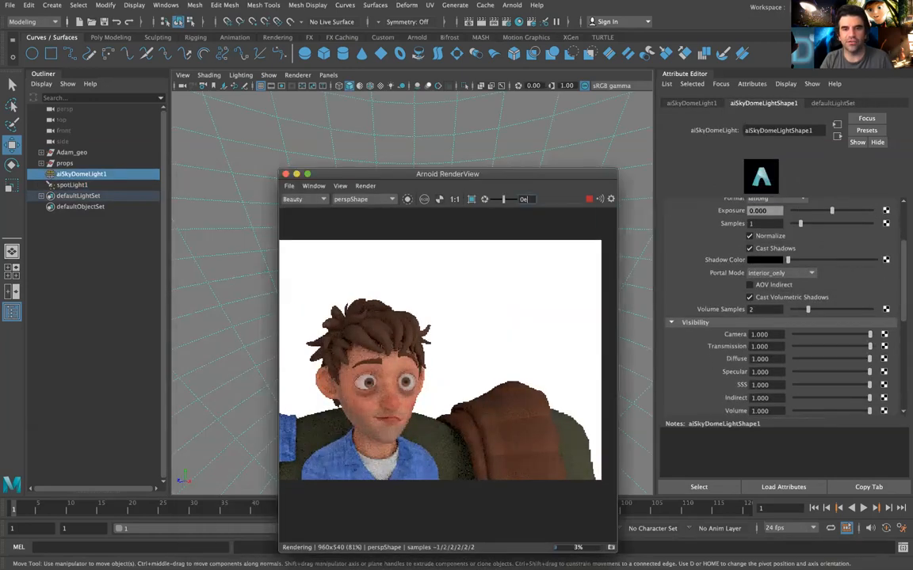
left_click(286, 173)
left_click_drag(412, 317, 525, 281, "alt")
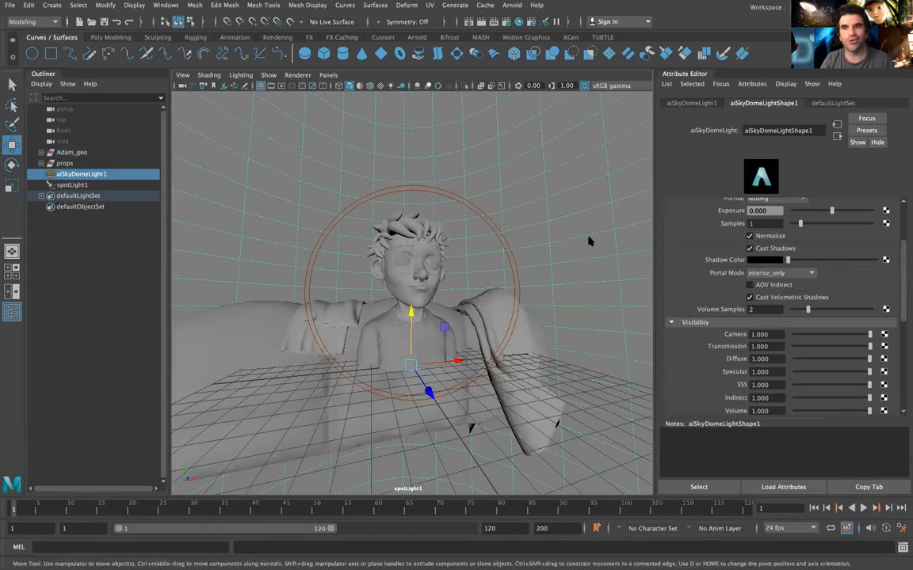
key("ctrl+Left")
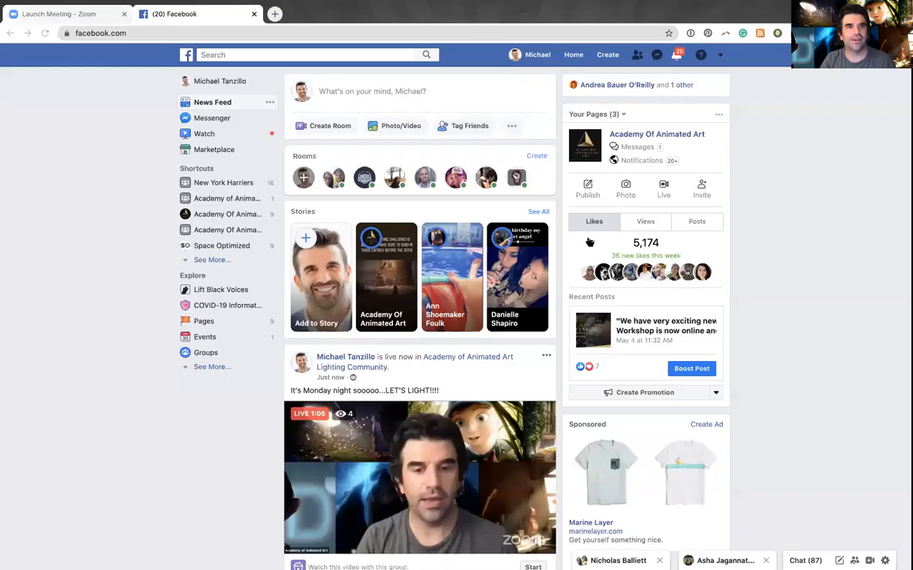
left_click(276, 15)
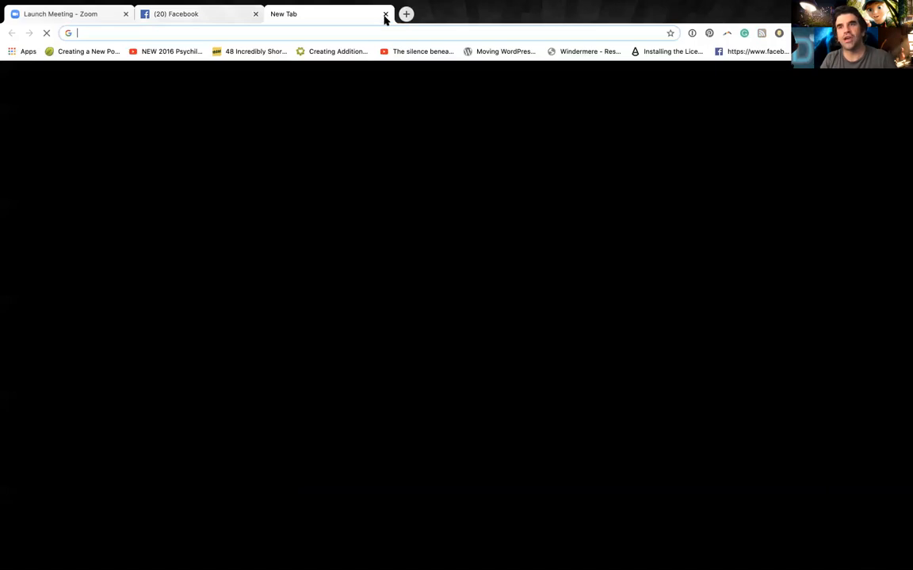
key("super+w")
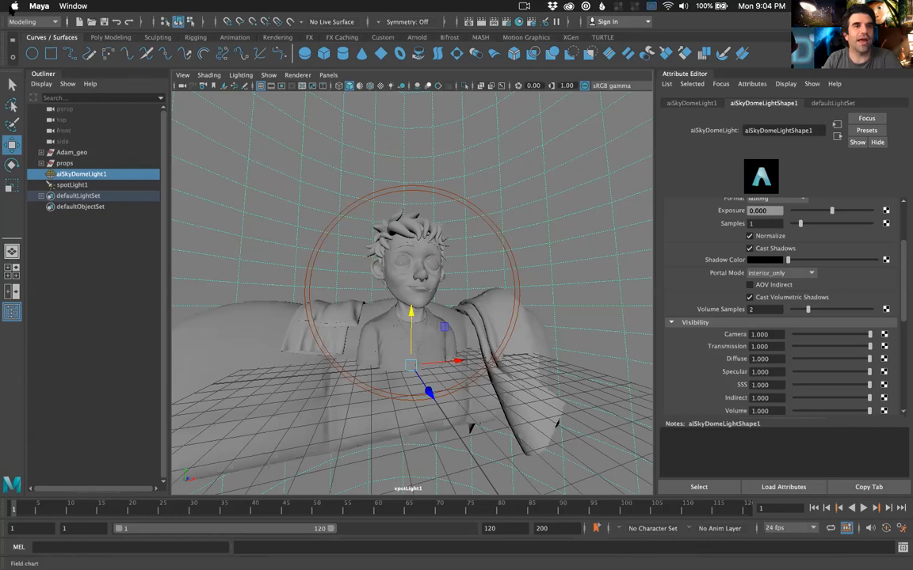
- Set the project to the one inside the animator's folder under TDU Dropbox/AAA_Animations
left_click(14, 6)
left_click(10, 5)
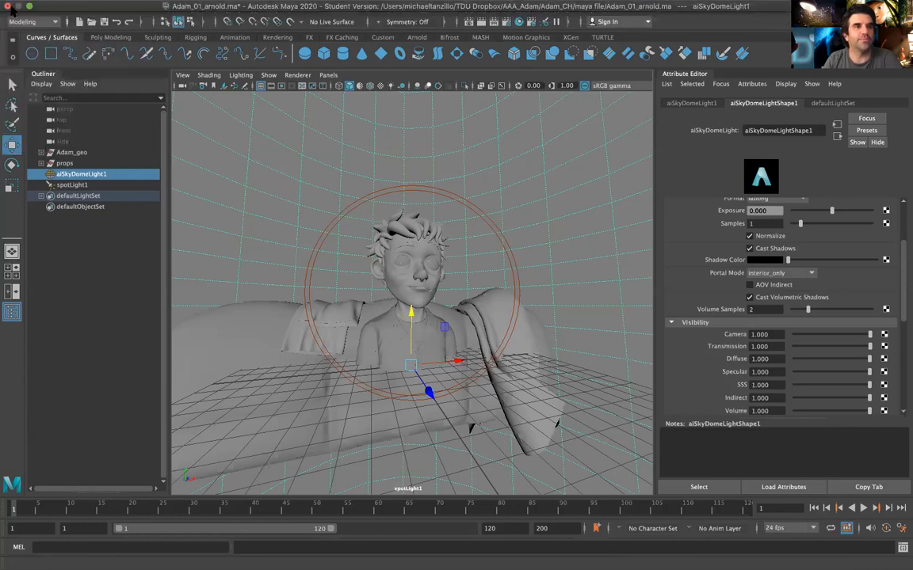
left_click(10, 5)
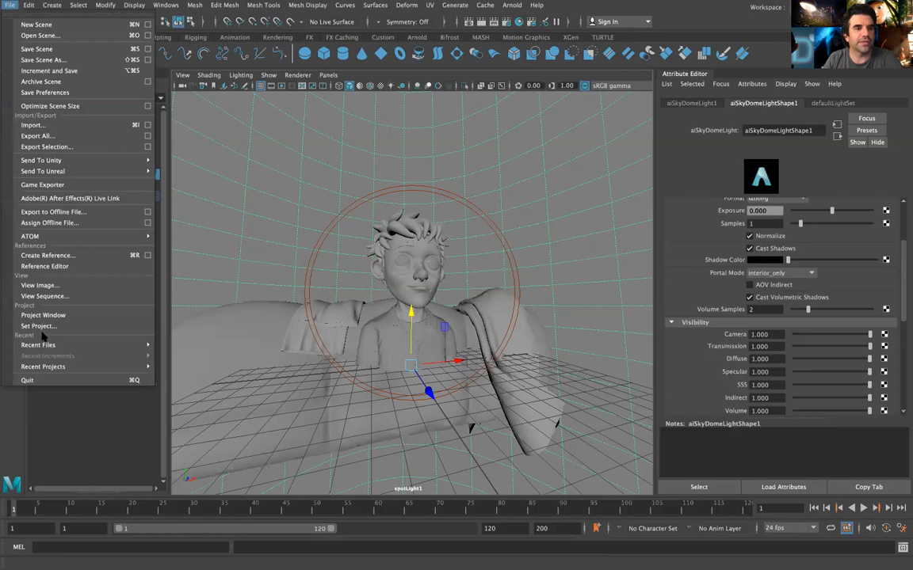
left_click(37, 325)
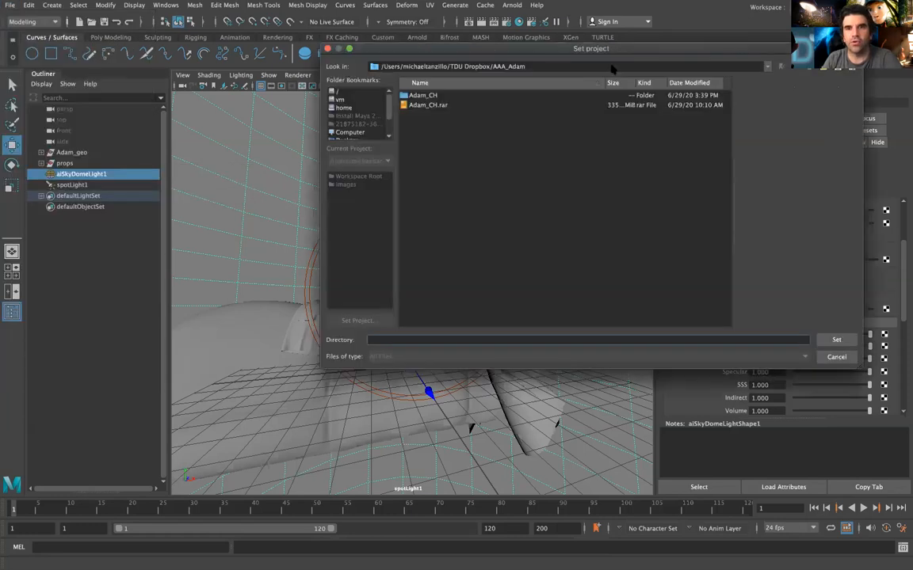
left_click(656, 81)
left_click(655, 80)
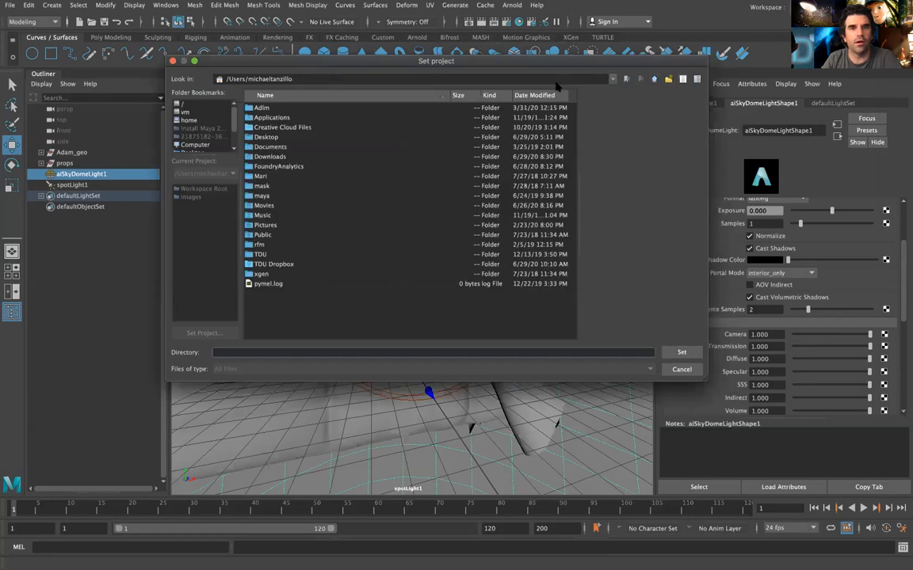
double_click(277, 117)
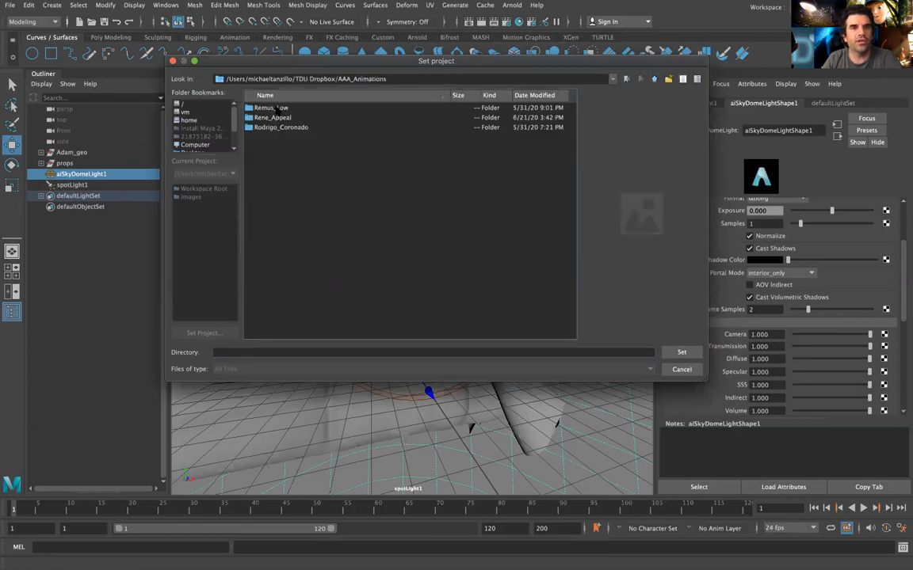
left_click(275, 108)
double_click(275, 109)
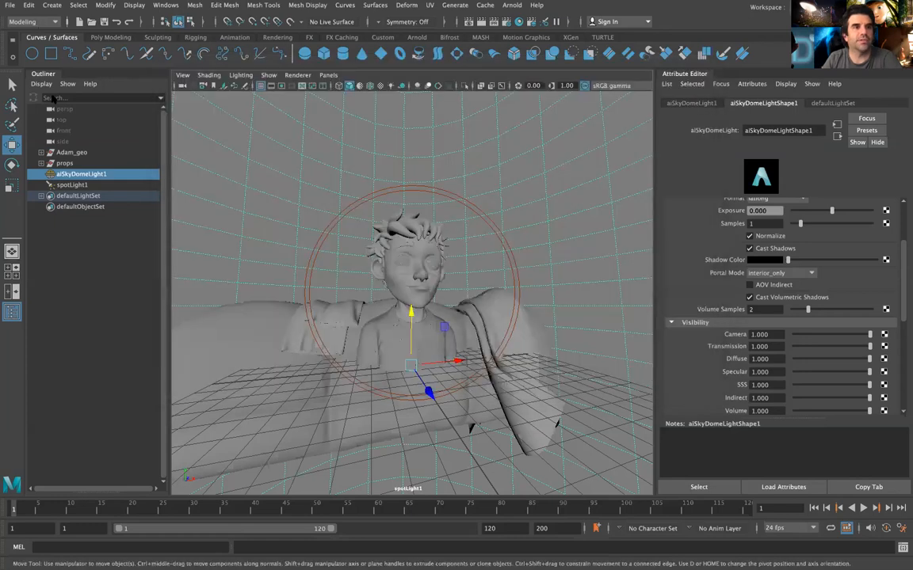
- Open the scene who_else_you_got_v013_mt_05.ma without saving Adam_01_arnold.ma, accepting the student version notice
left_click(10, 5)
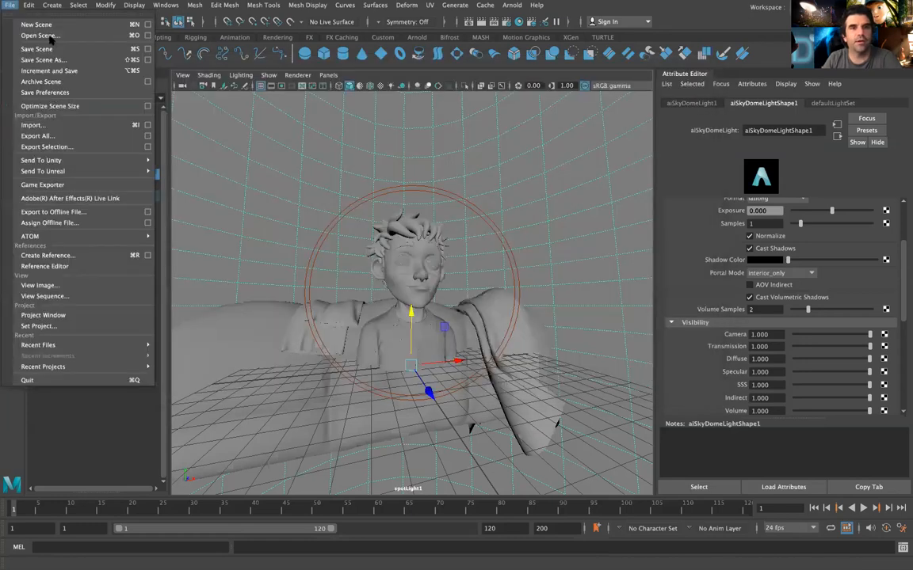
left_click(40, 35)
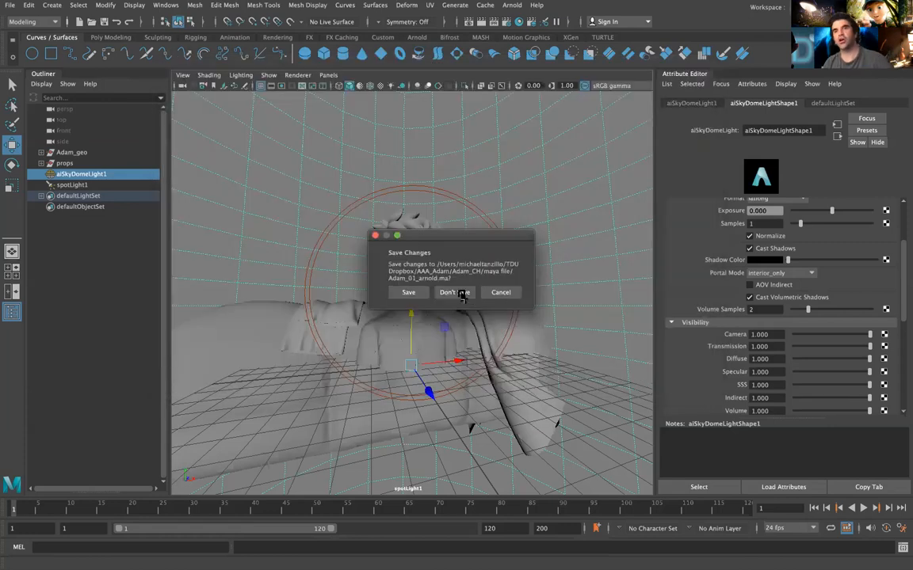
left_click(461, 294)
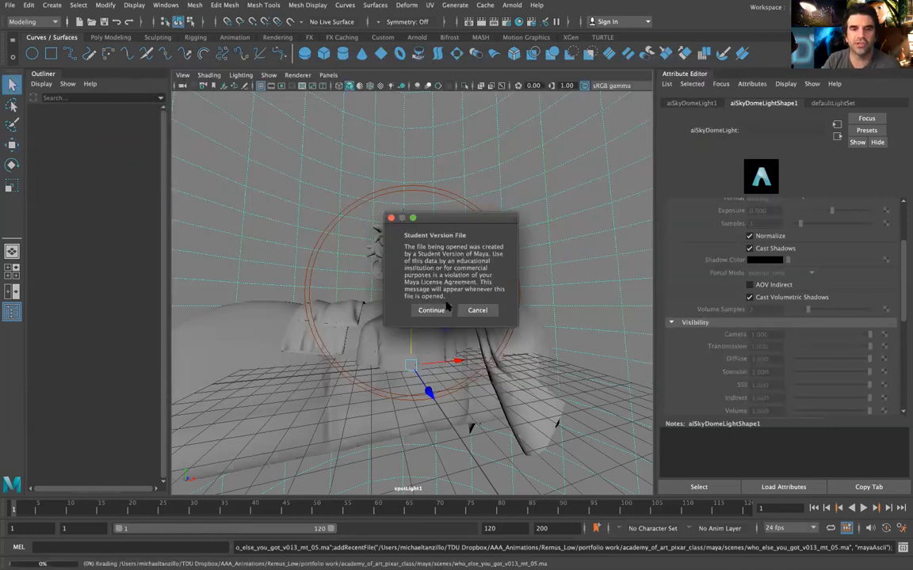
left_click(428, 310)
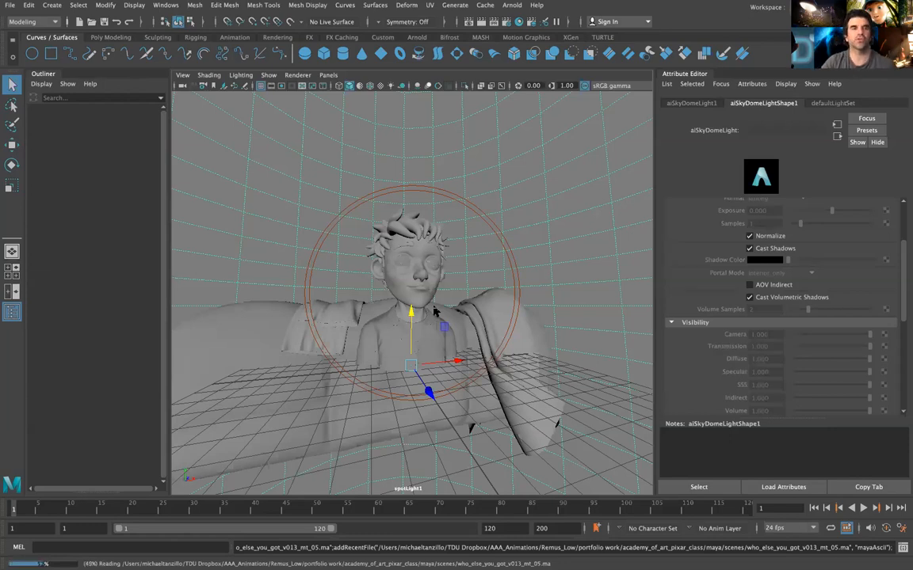
- Switch to Chrome and search Google for the animator's name in a new tab
key("super+Tab")
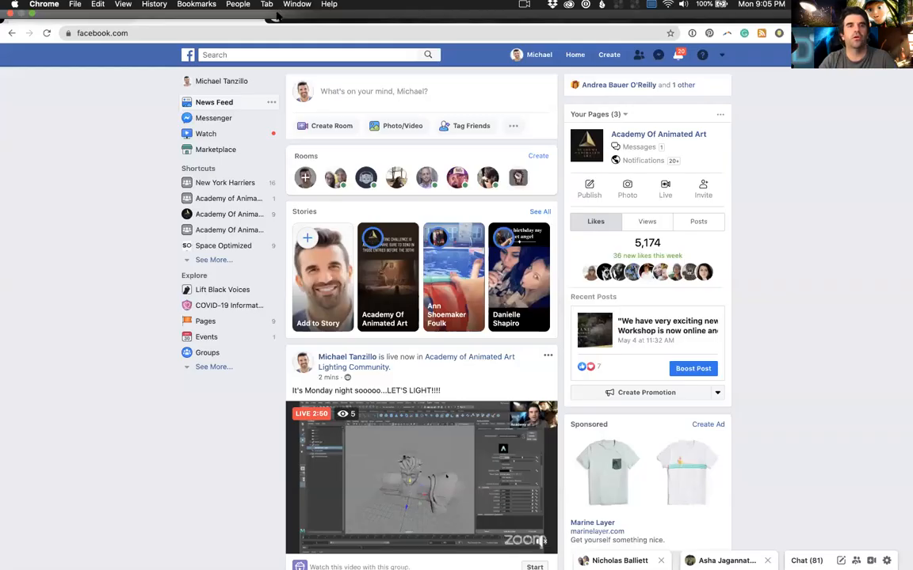
left_click(276, 15)
type("remus")
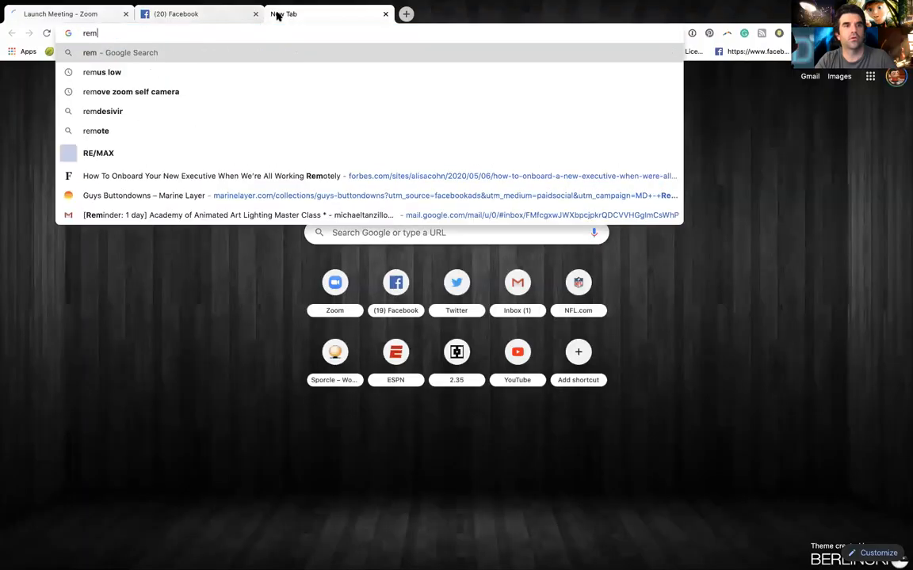
key("Down")
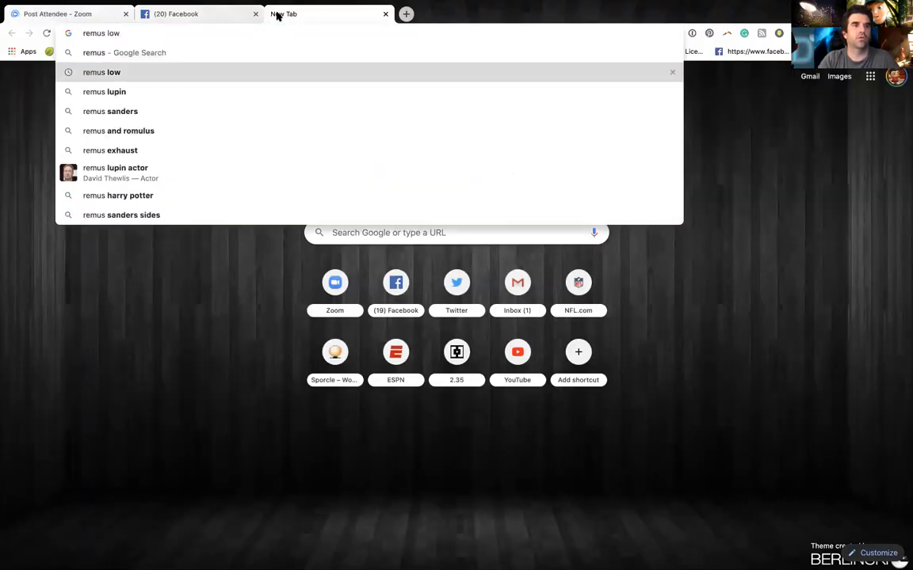
key("Return")
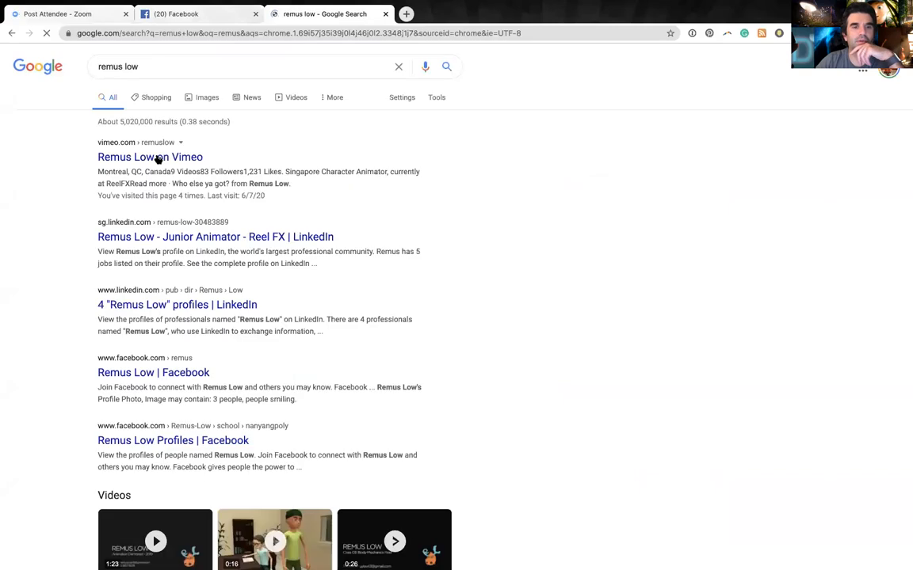
- Open the animator's Vimeo page and play the video "Who else ya got?"
left_click(157, 158)
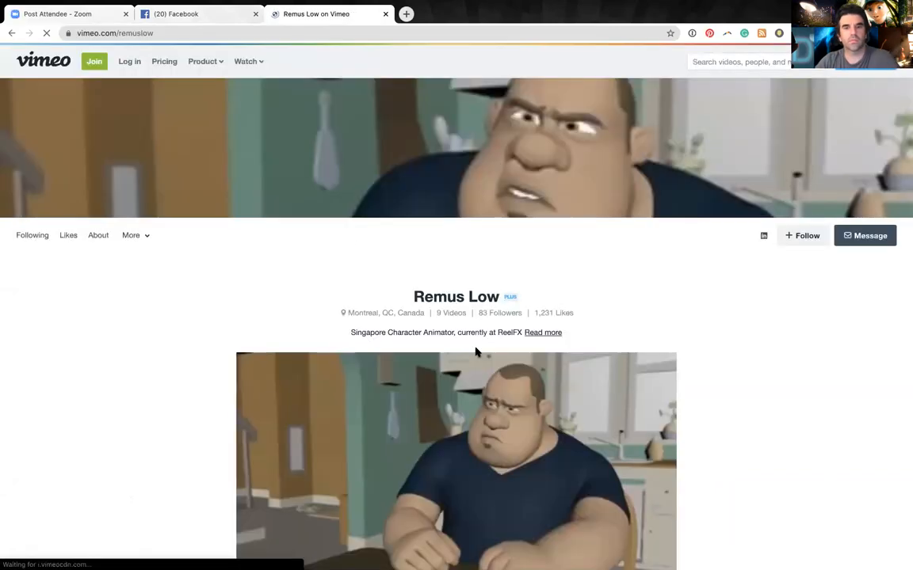
scroll(475, 352, "down", 5)
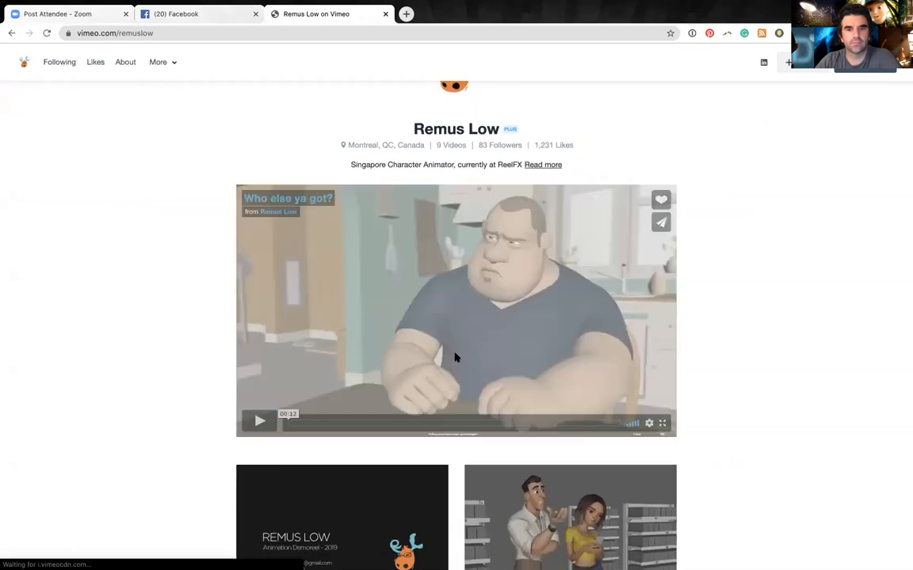
left_click(259, 422)
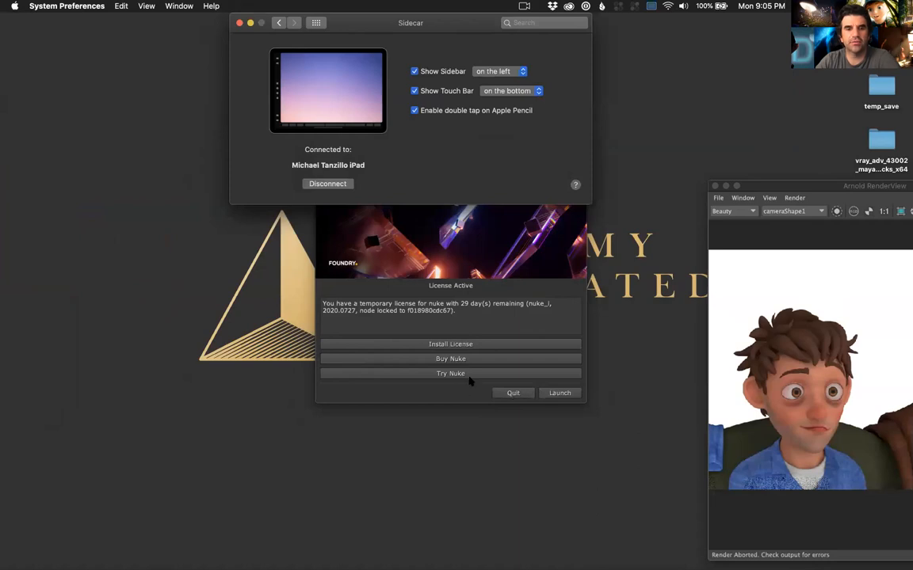
- Launch Nuke from its licence window, close the leftover Arnold RenderView, and decline restoring the autosaved script
left_click(547, 393)
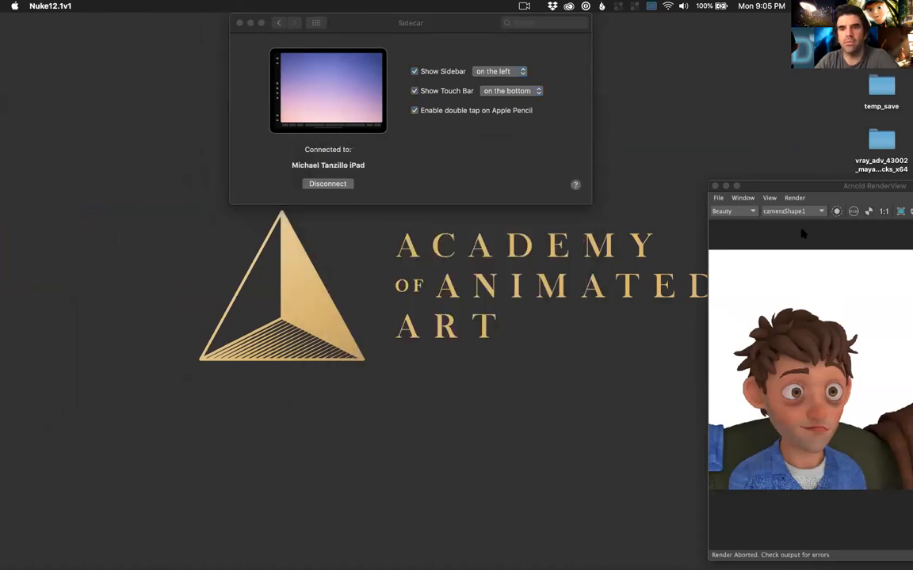
left_click_drag(828, 187, 454, 196)
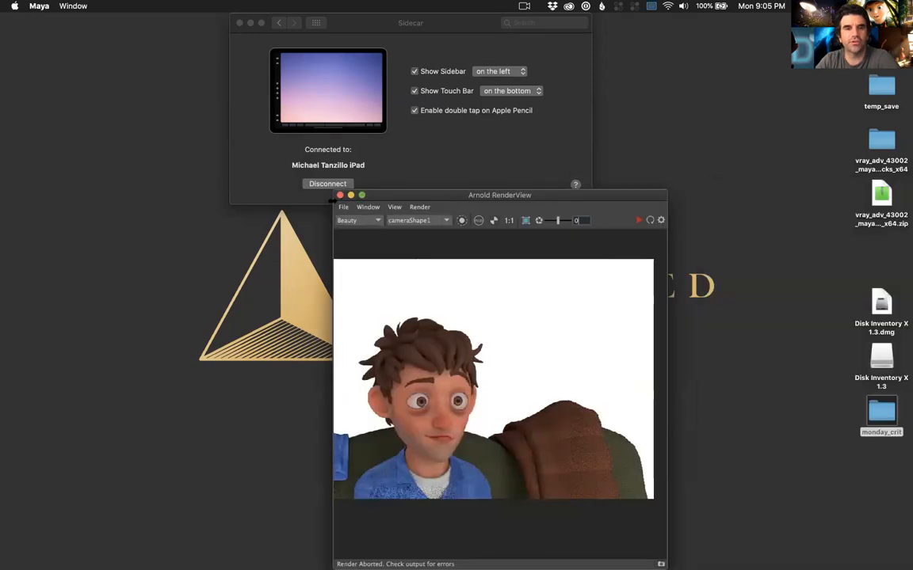
left_click(340, 195)
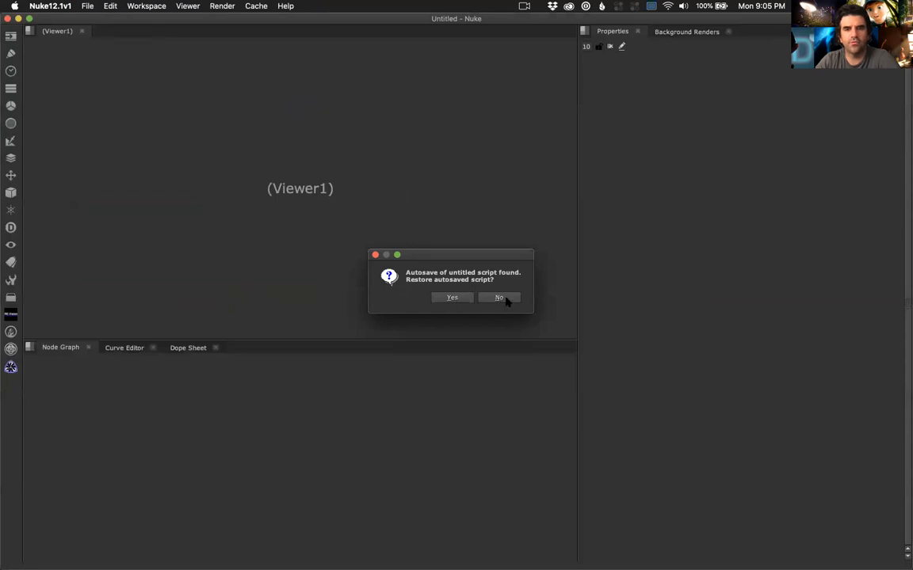
left_click(500, 298)
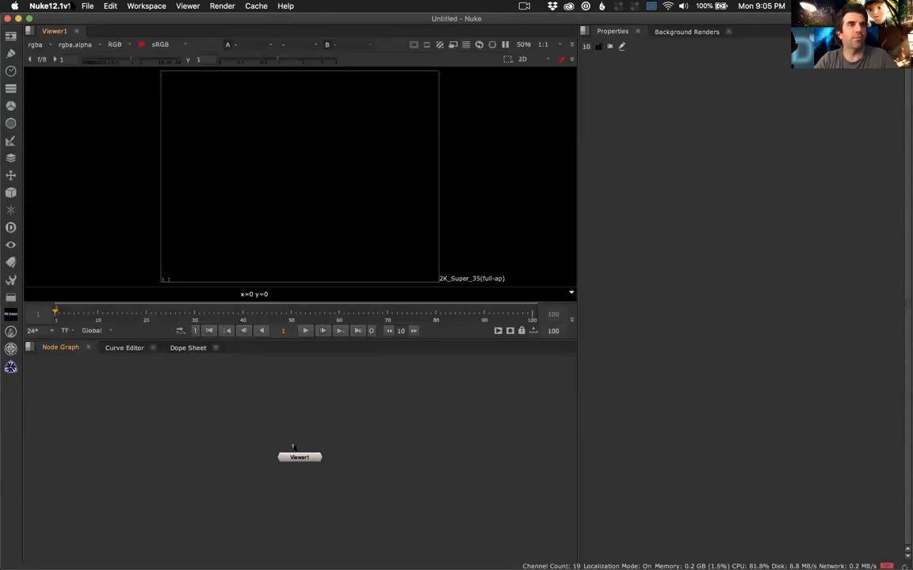
- Open the most recently used comp in Nuke and compare a film reference image with the final Write1 output in the viewer
left_click(88, 5)
mouse_move(113, 42)
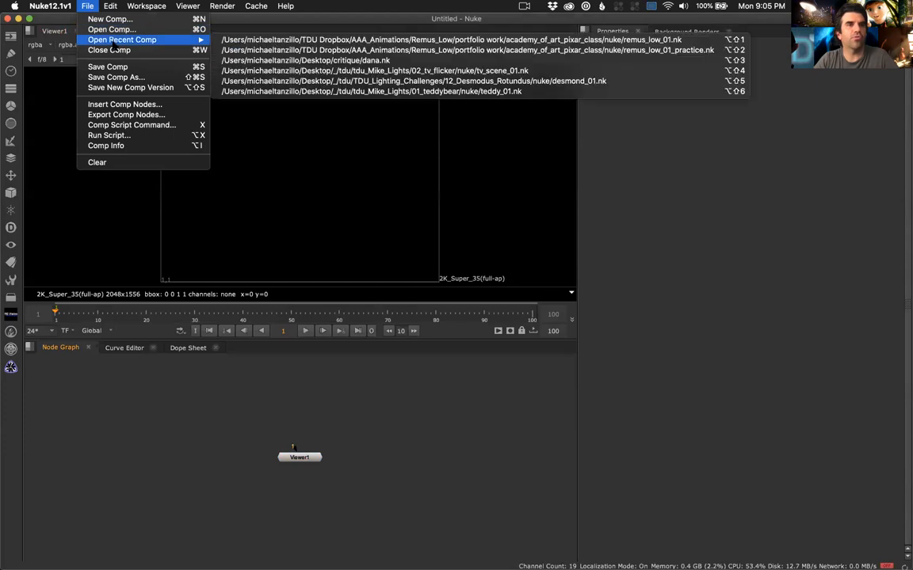
left_click(334, 40)
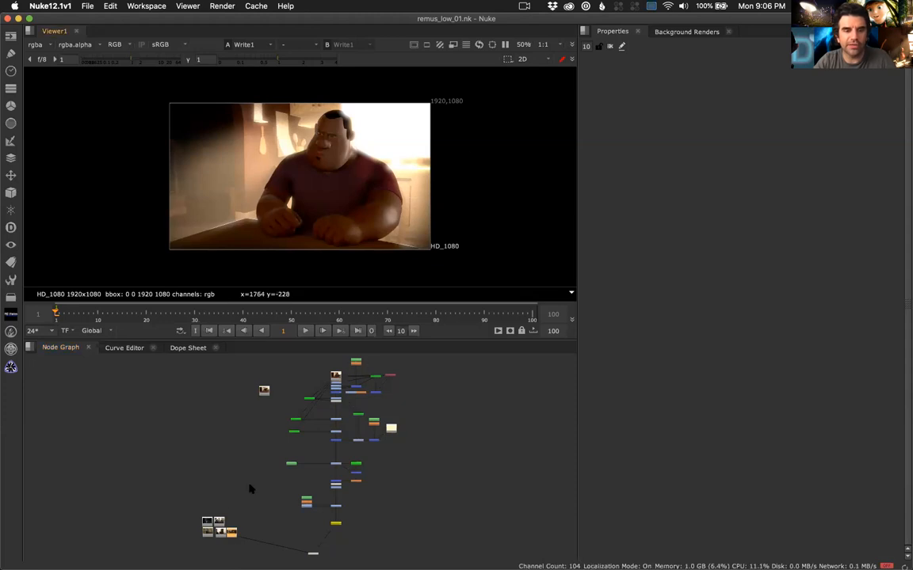
key("2")
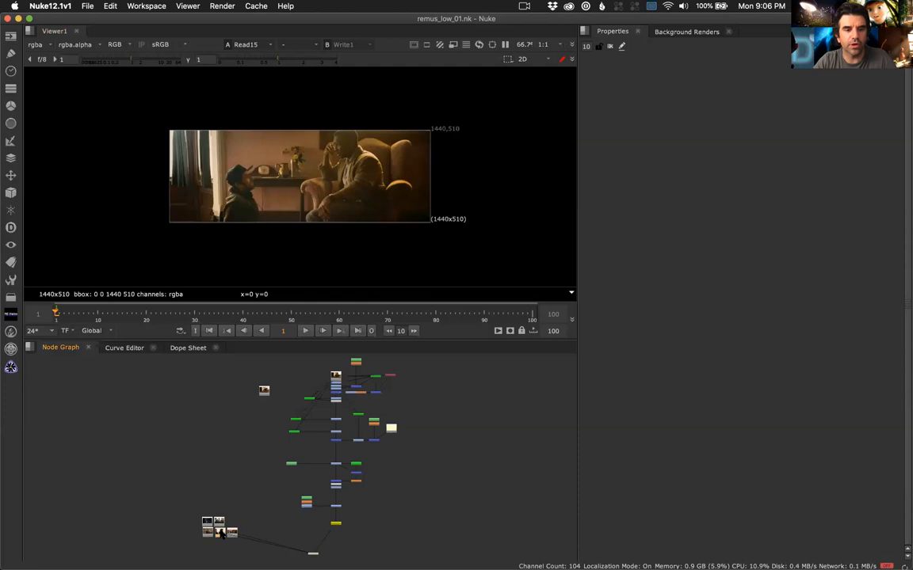
key("1")
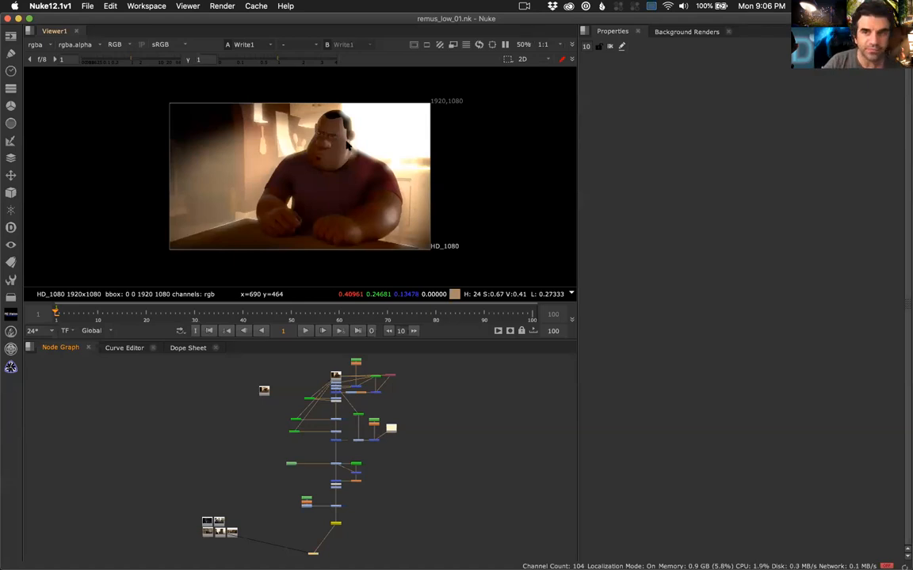
- Switch to Maya and look through the shot camera cam in the viewport
key("ctrl+Right")
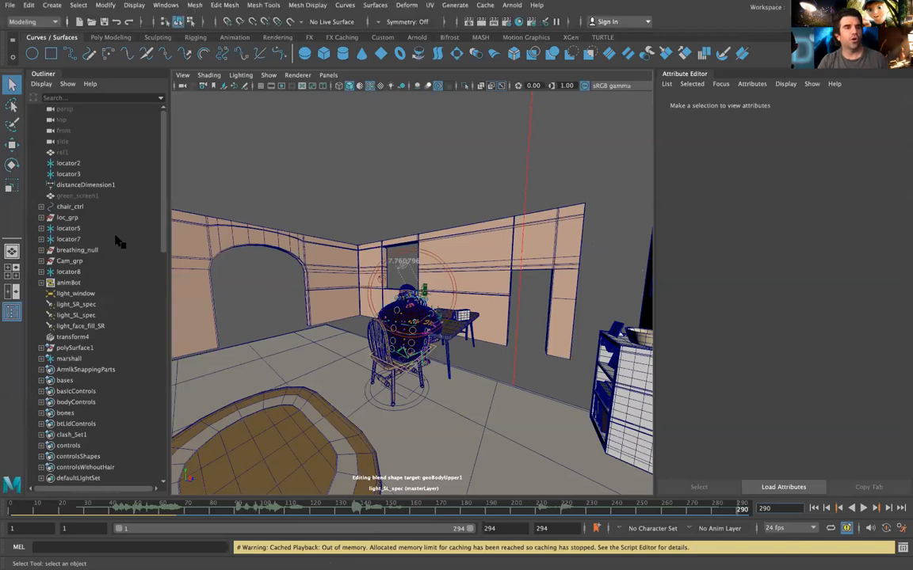
left_click(329, 76)
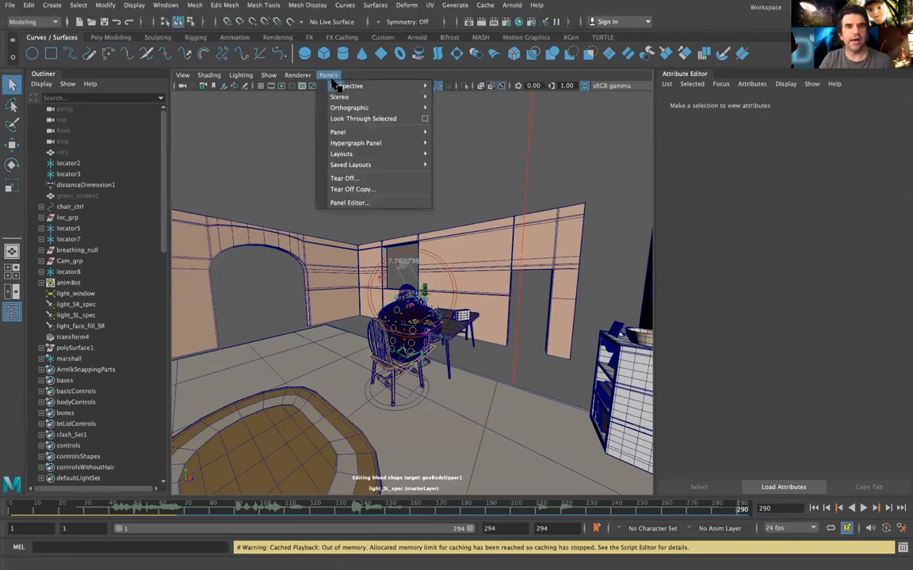
mouse_move(357, 85)
left_click(500, 96)
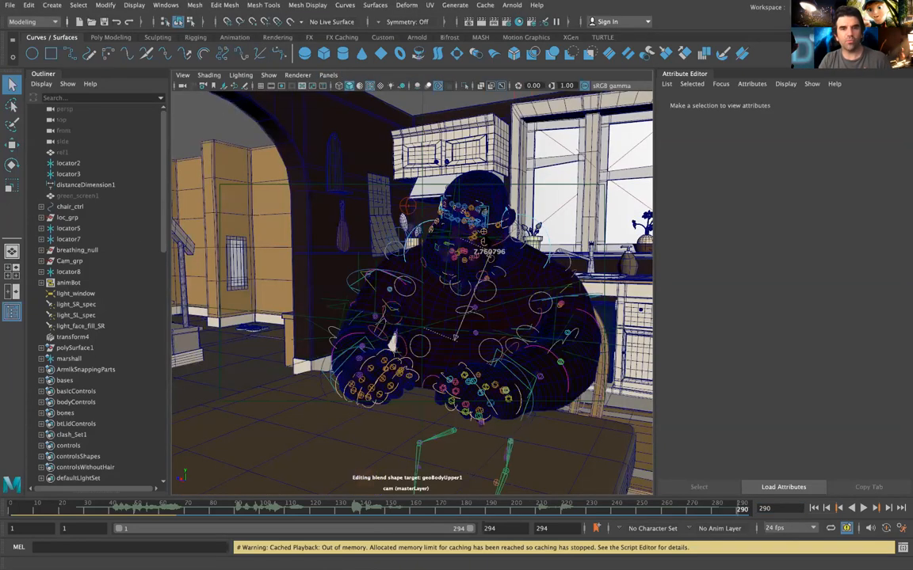
- Return the viewport to the persp camera and examine the kitchen set and the character's table from several angles
left_click(329, 75)
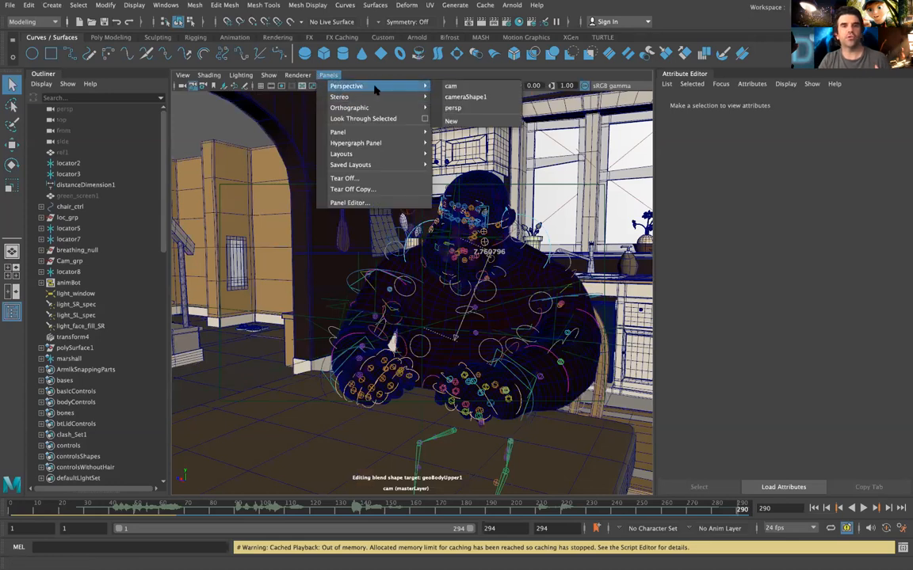
left_click(453, 108)
scroll(501, 287, "down", 5)
left_click_drag(508, 288, 475, 265, "alt")
left_click_drag(406, 269, 491, 296, "alt")
scroll(398, 285, "up", 8)
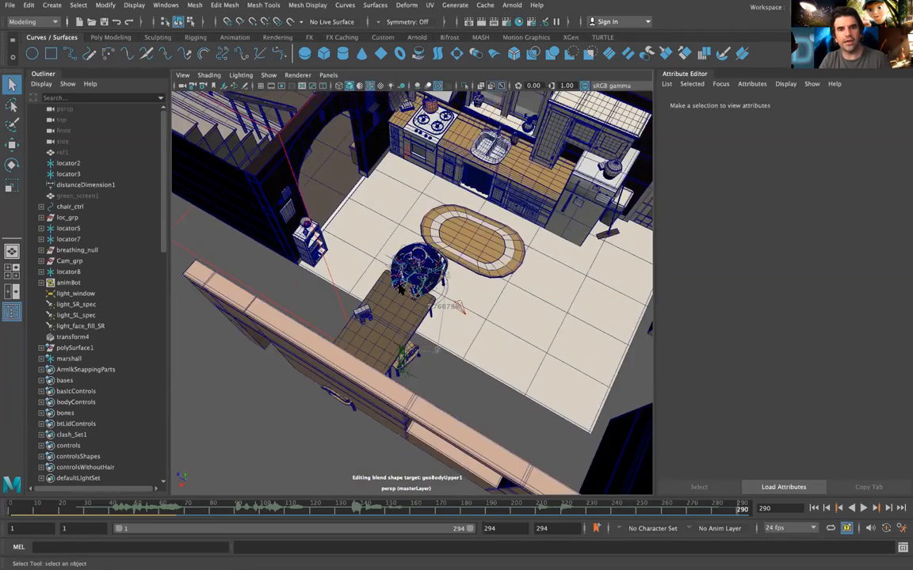
left_click_drag(443, 265, 285, 244, "alt")
scroll(285, 244, "down", 8)
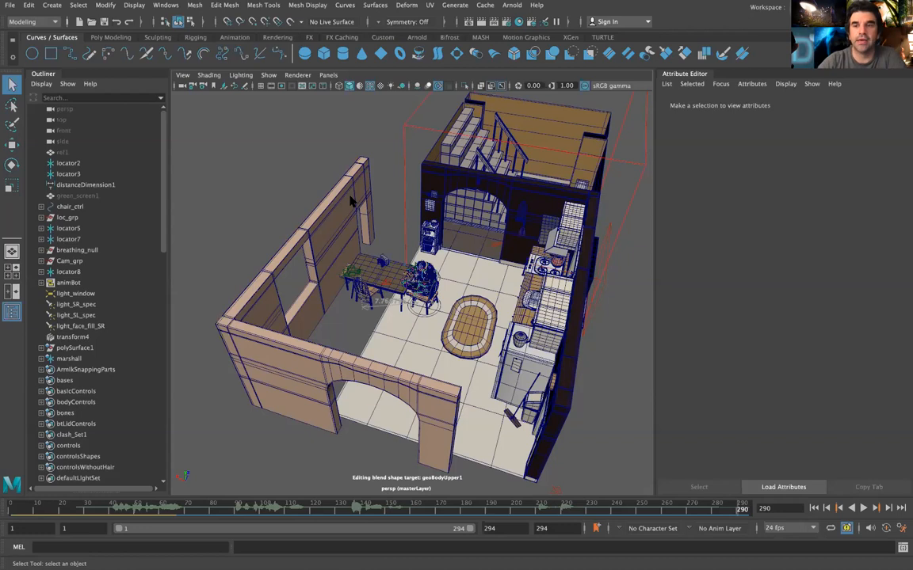
- Switch to Chrome and play the opening of the animation video in short stretches with its sound muted
key("ctrl+Right")
left_click(259, 421)
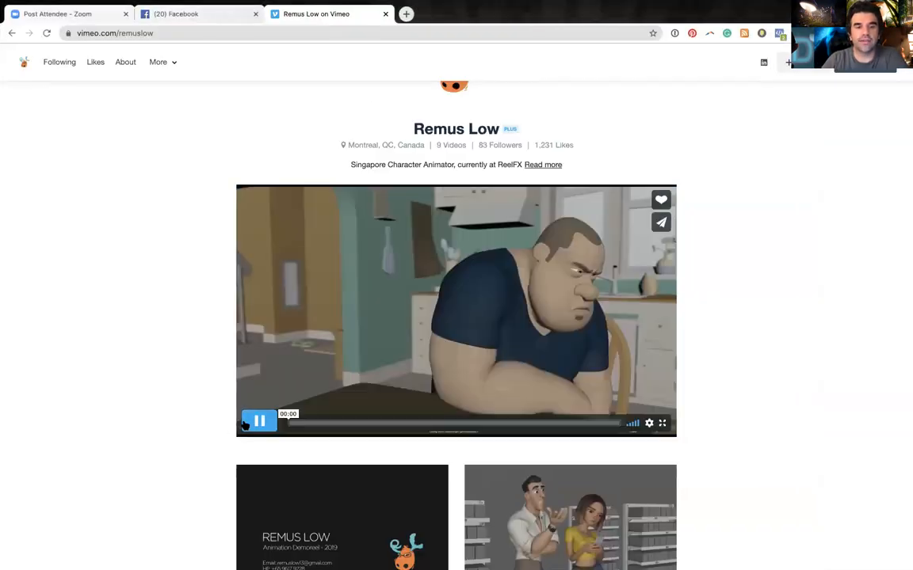
left_click(266, 423)
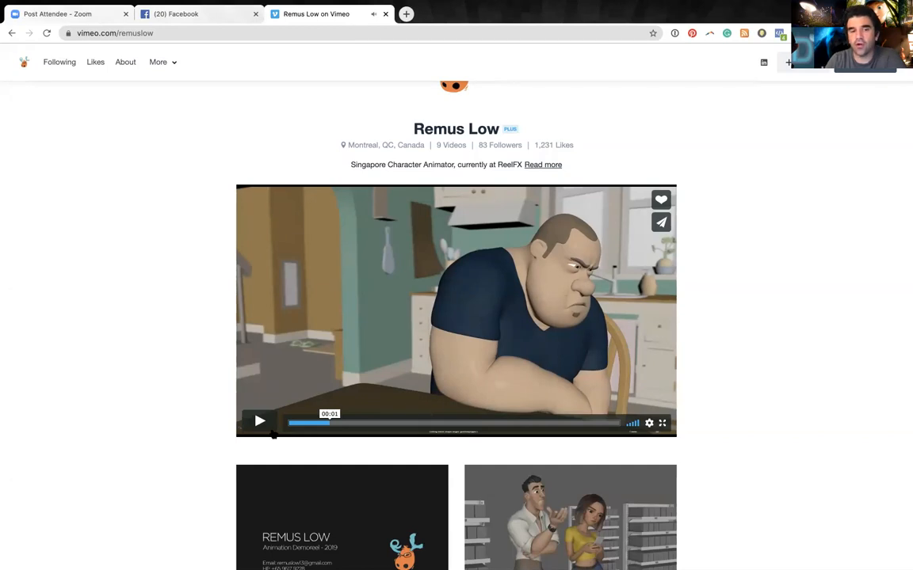
left_click(259, 421)
left_click(259, 421)
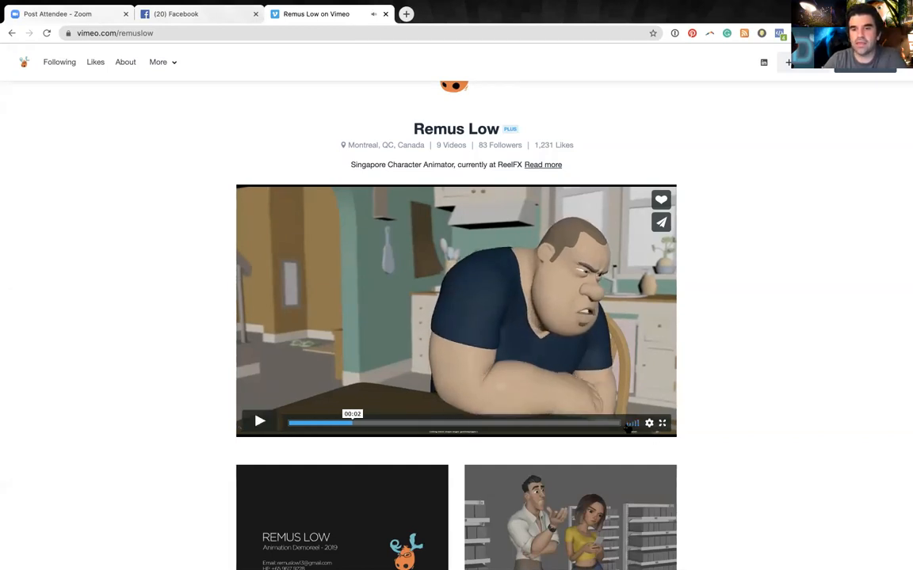
left_click(255, 421)
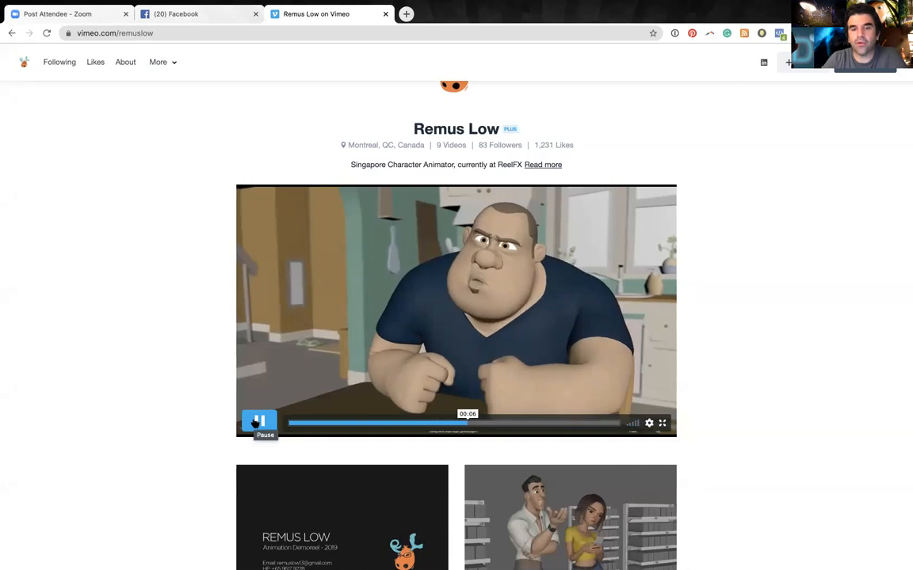
left_click(256, 422)
- Replay and scrub the video to compare the character's leaning pose with his forward-facing pose
left_click(373, 423)
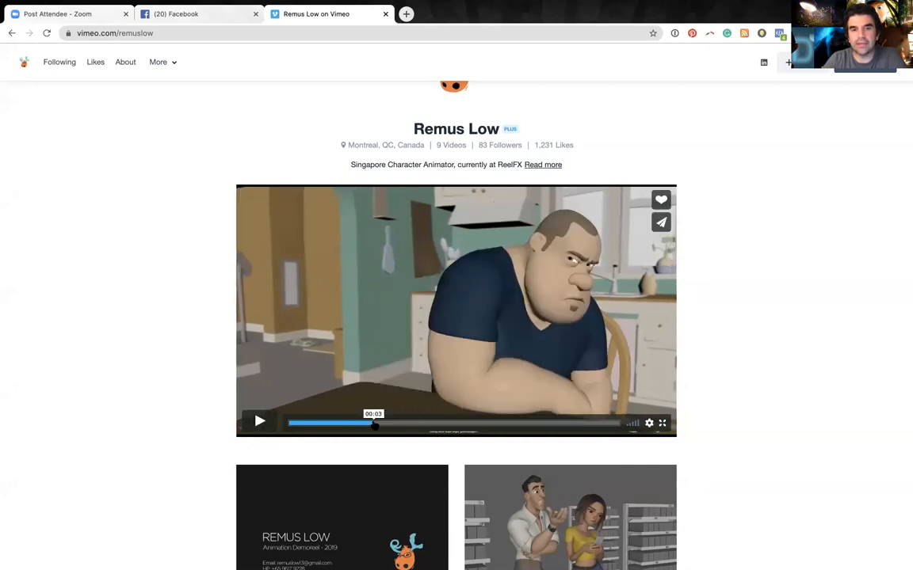
left_click(260, 422)
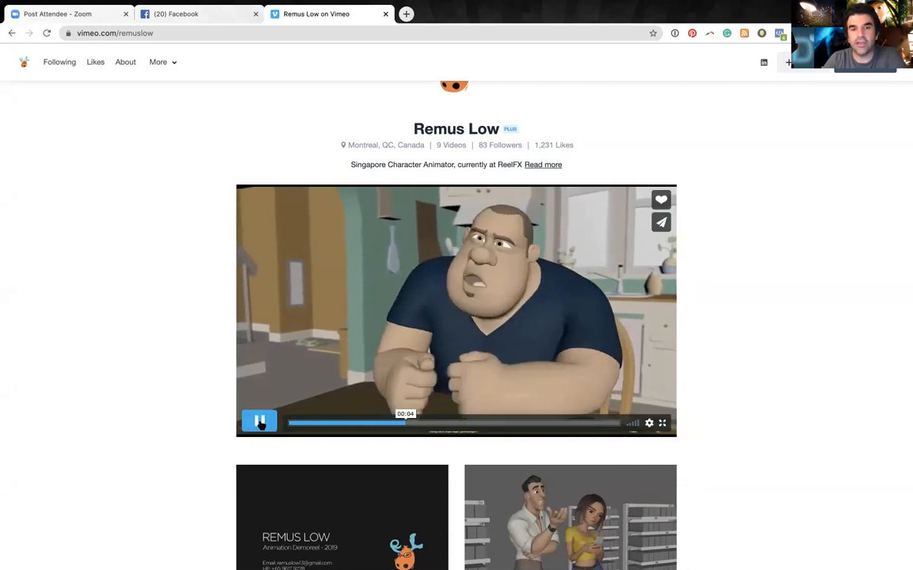
left_click(259, 422)
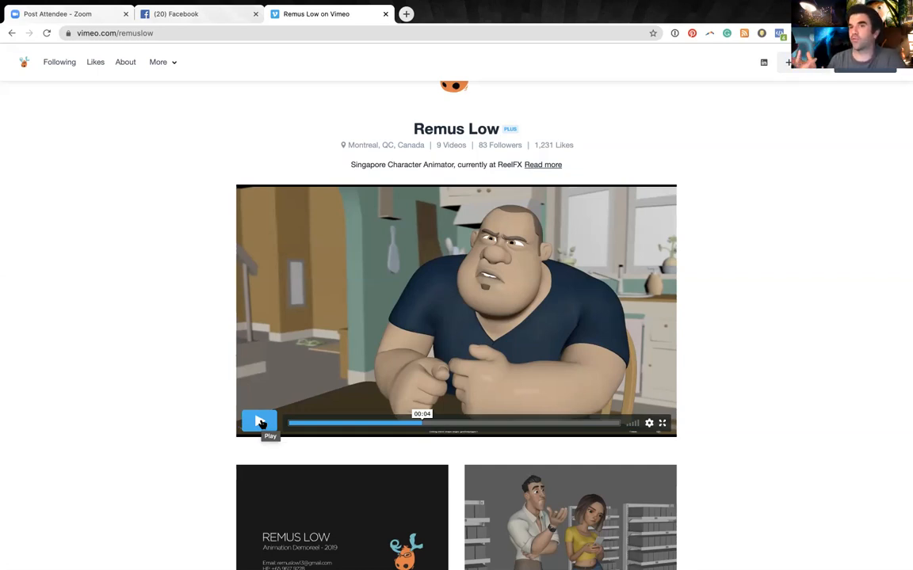
left_click(312, 426)
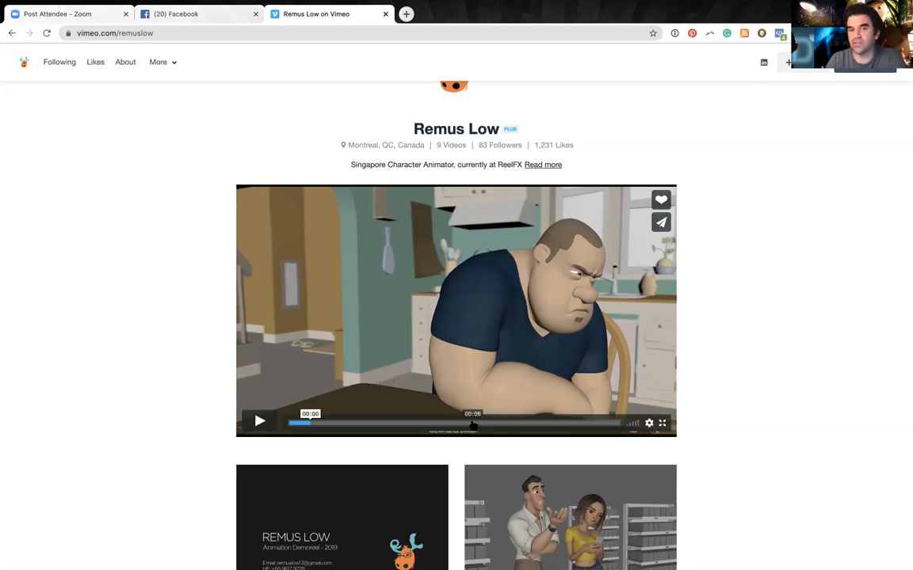
left_click(259, 422)
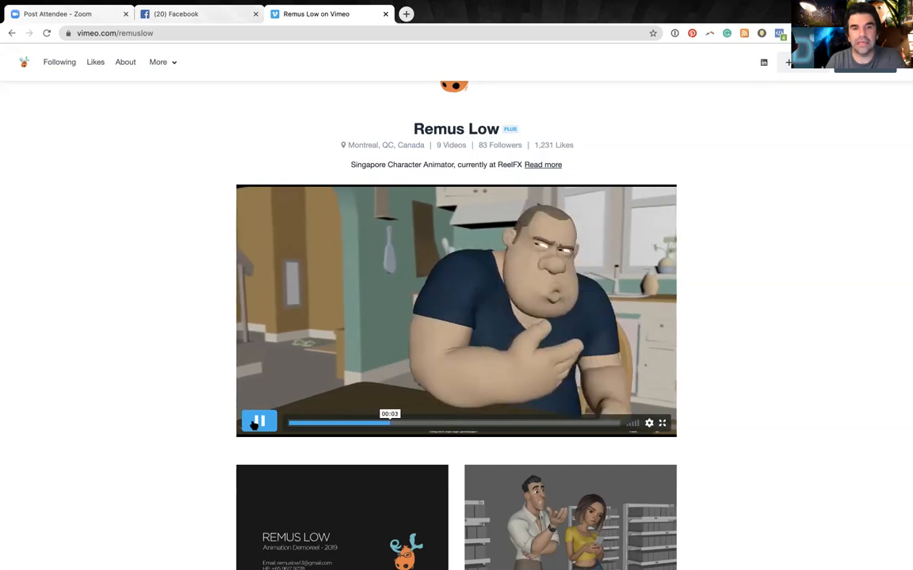
left_click(254, 422)
left_click(343, 425)
left_click(434, 424)
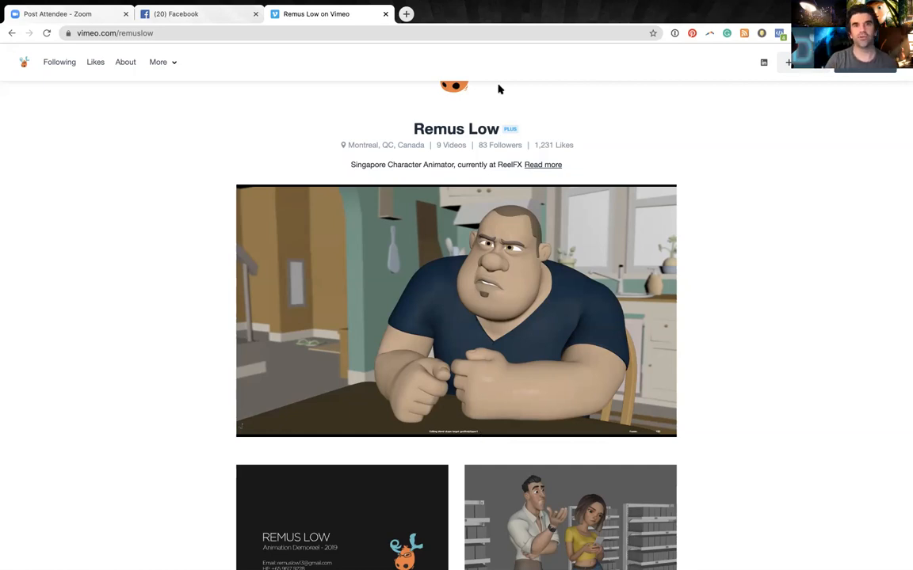
- Detach the Facebook tab from the Chrome window and move it off to another screen
mouse_move(489, 2)
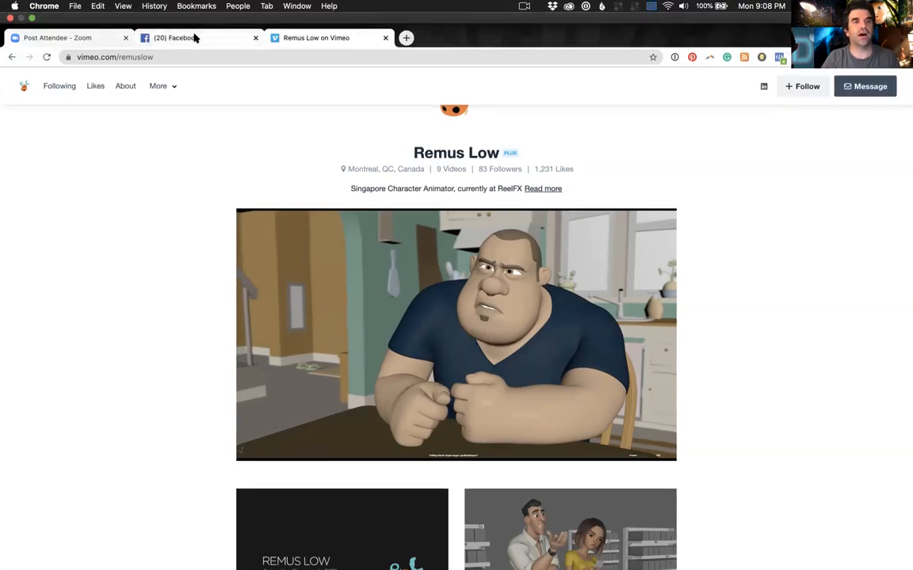
left_click(194, 38)
left_click_drag(190, 38, 912, 238)
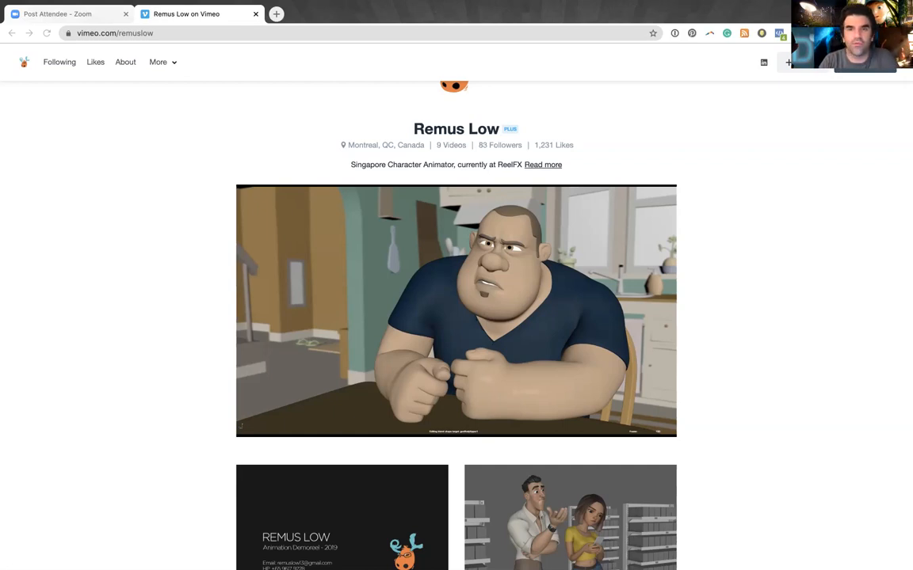
- Switch to Maya, close the Render Setup window, and look through the camera cam
key("ctrl+Left")
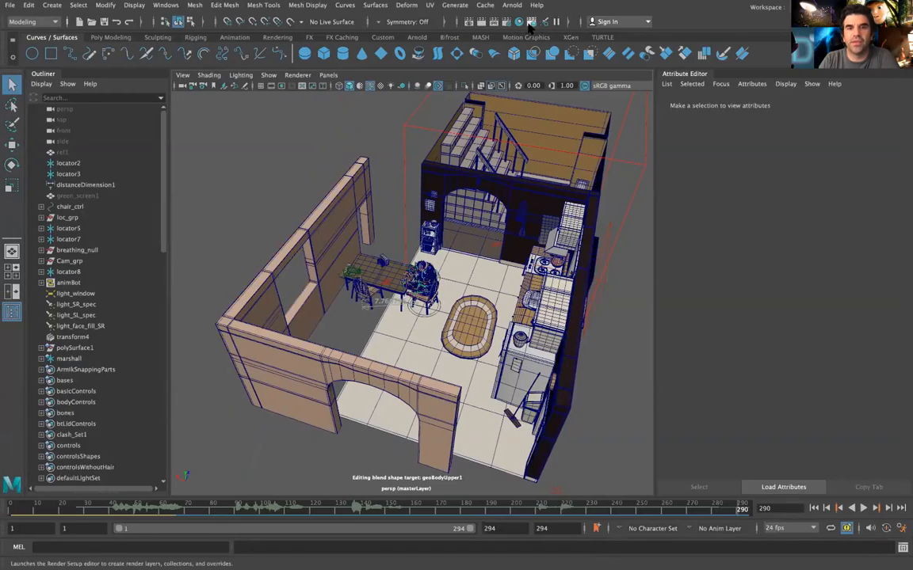
left_click(478, 24)
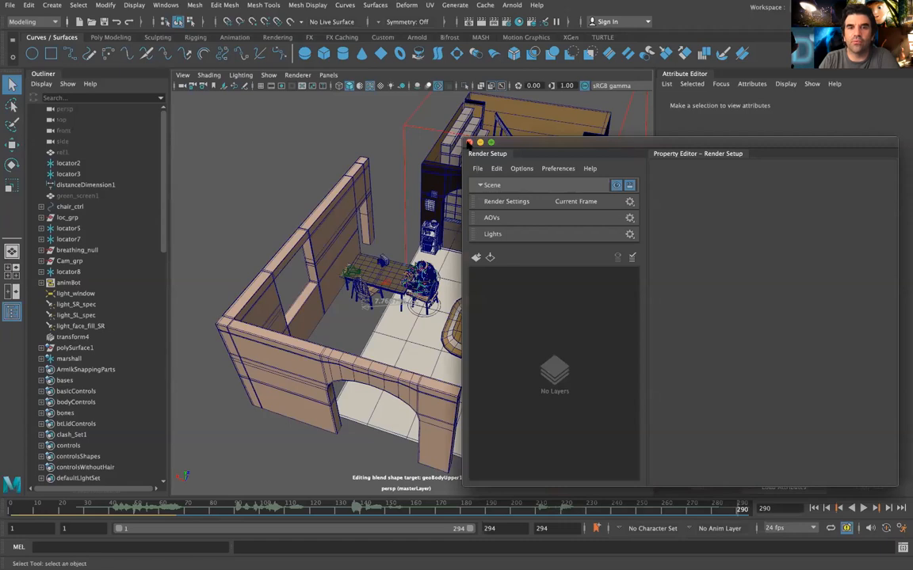
left_click(470, 143)
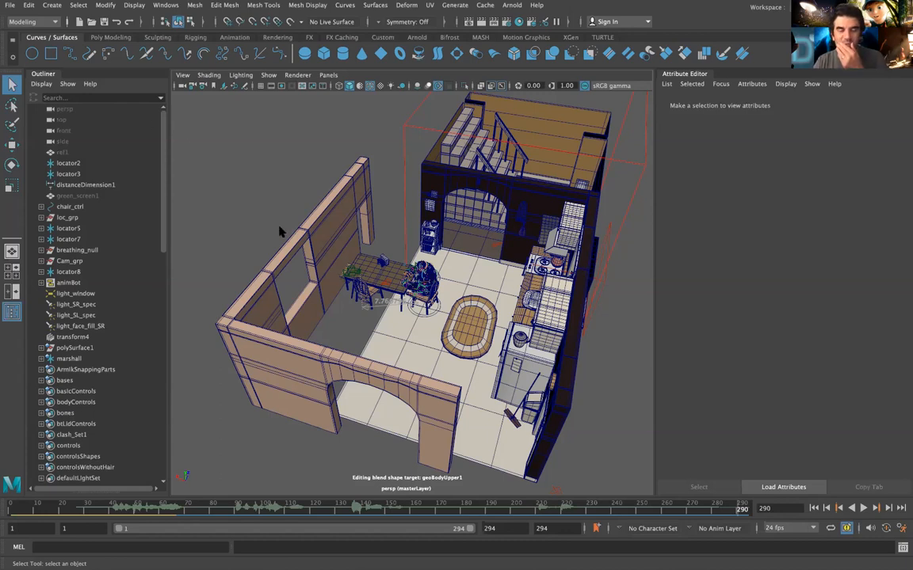
left_click(328, 75)
mouse_move(396, 85)
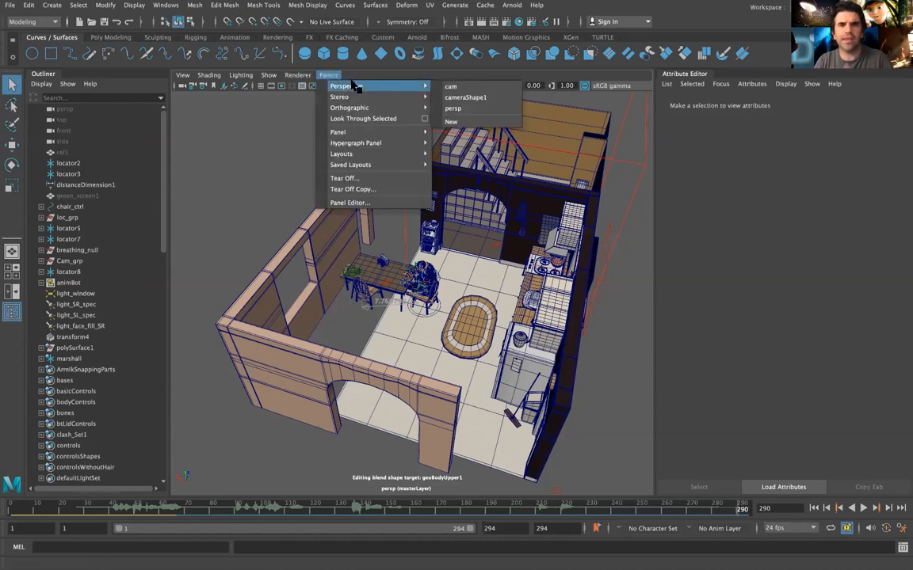
left_click(451, 86)
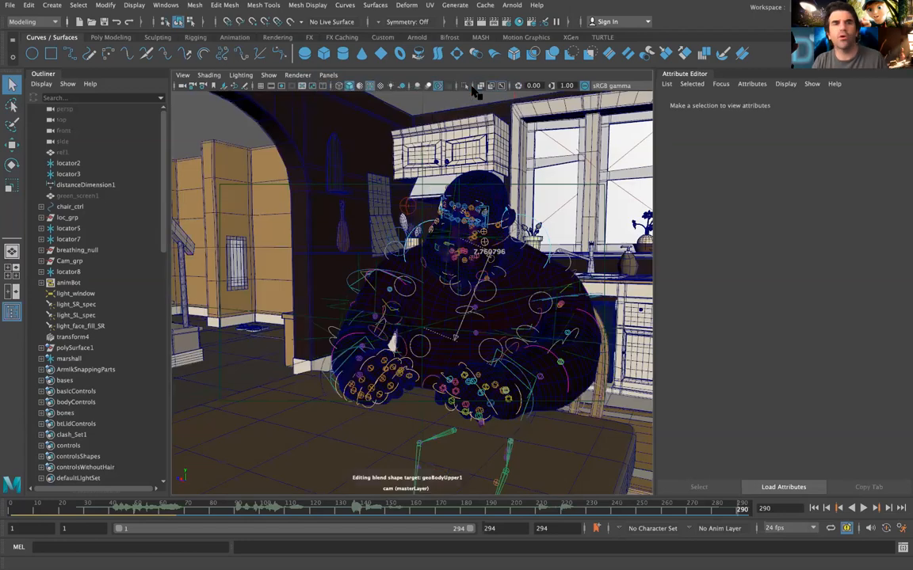
- Hide all object types in the camera viewport except polygons
left_click(266, 75)
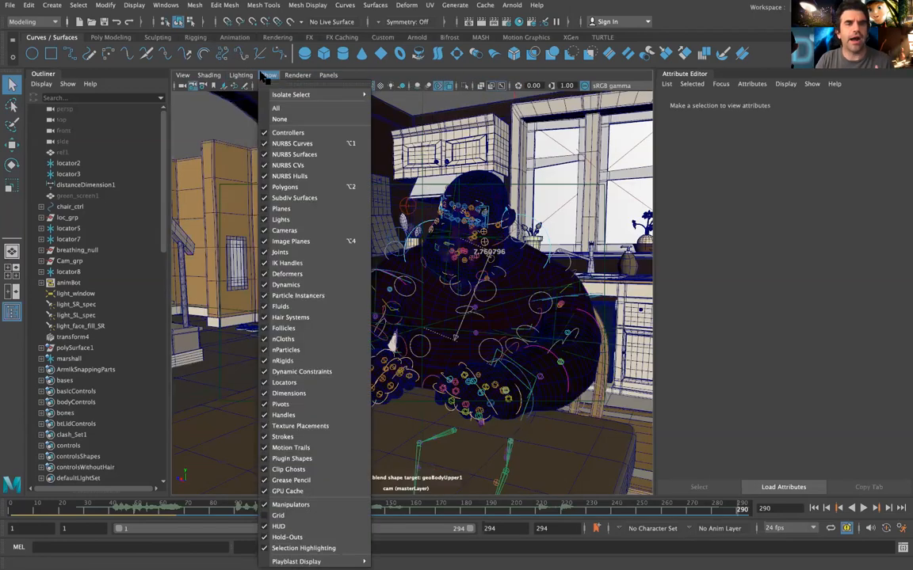
left_click(278, 119)
left_click(270, 75)
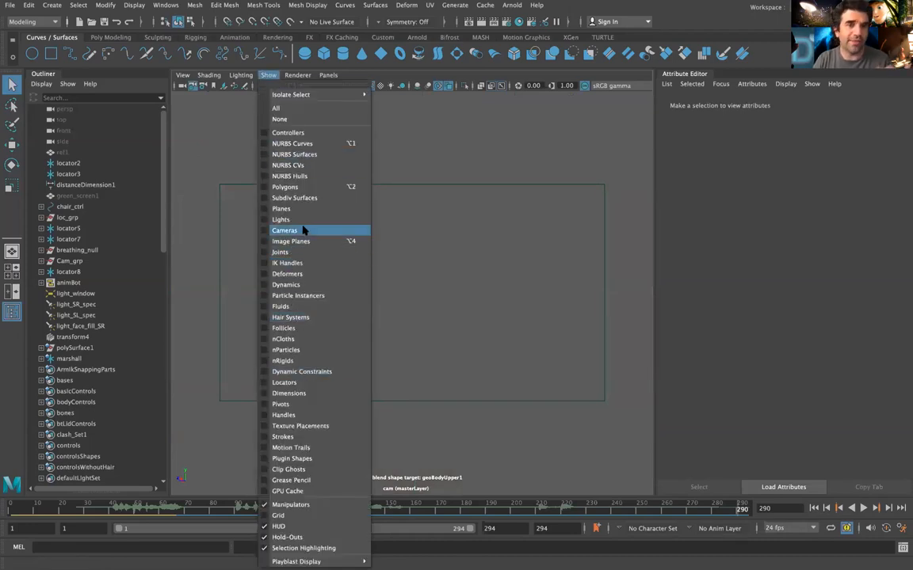
left_click(305, 187)
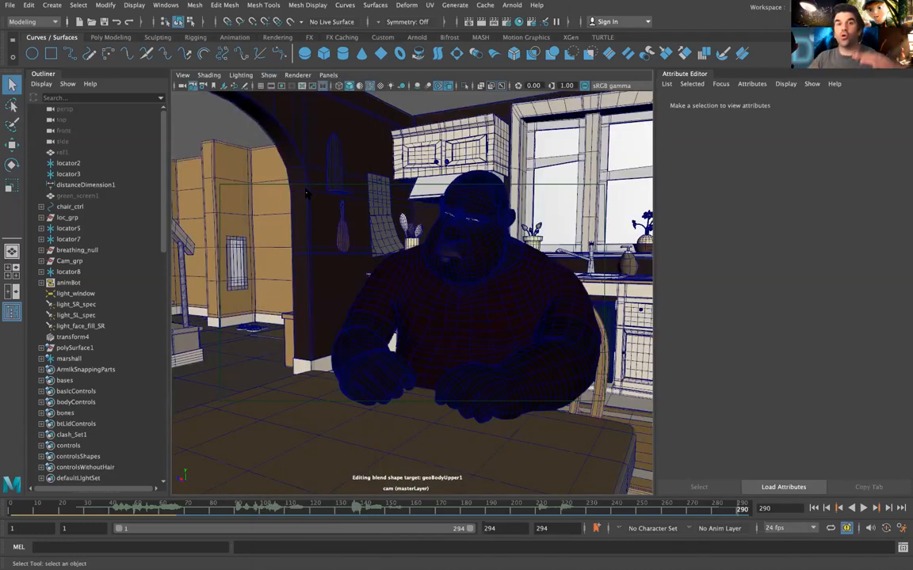
- Review the AOVs in the Render Settings, then look at the Nuke comp's output and return to Maya
left_click(507, 22)
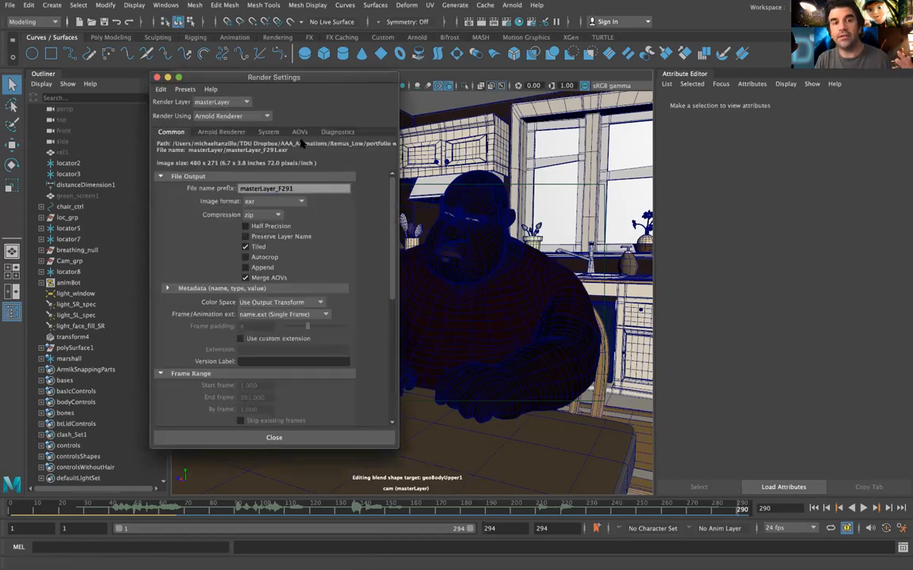
left_click(300, 132)
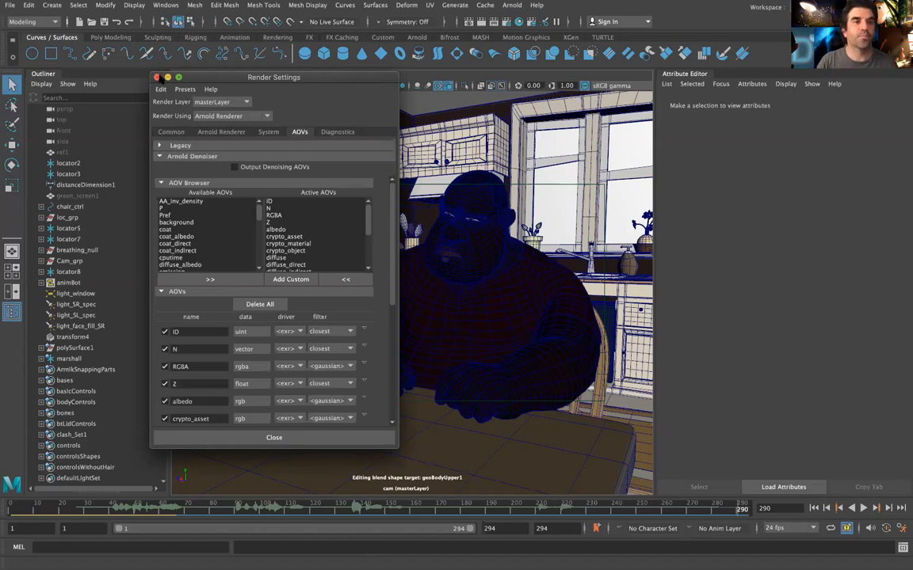
left_click(157, 76)
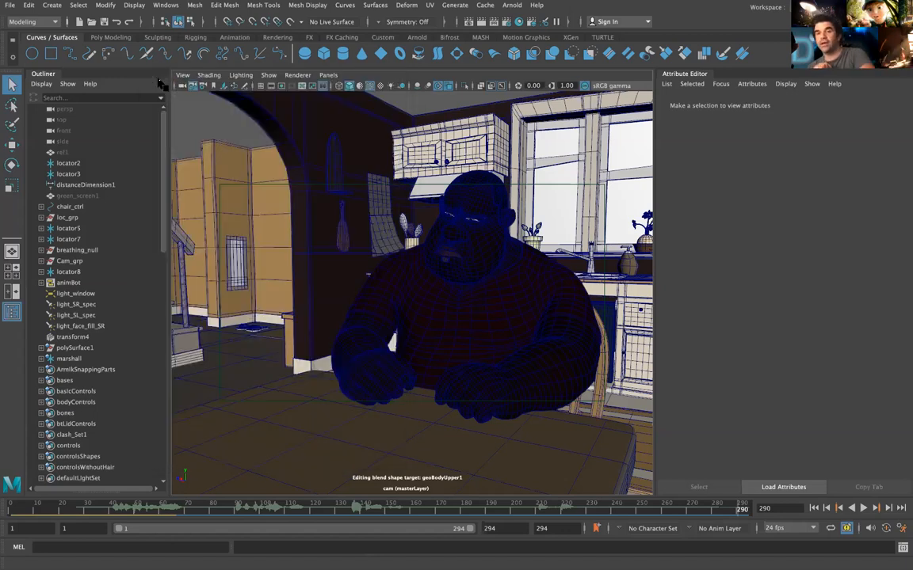
key("ctrl+Left")
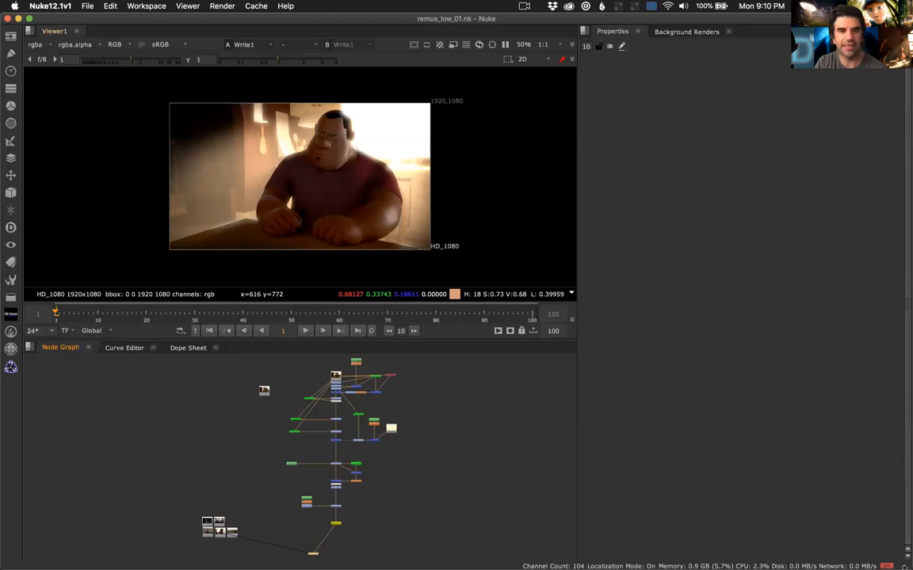
key("ctrl+Right")
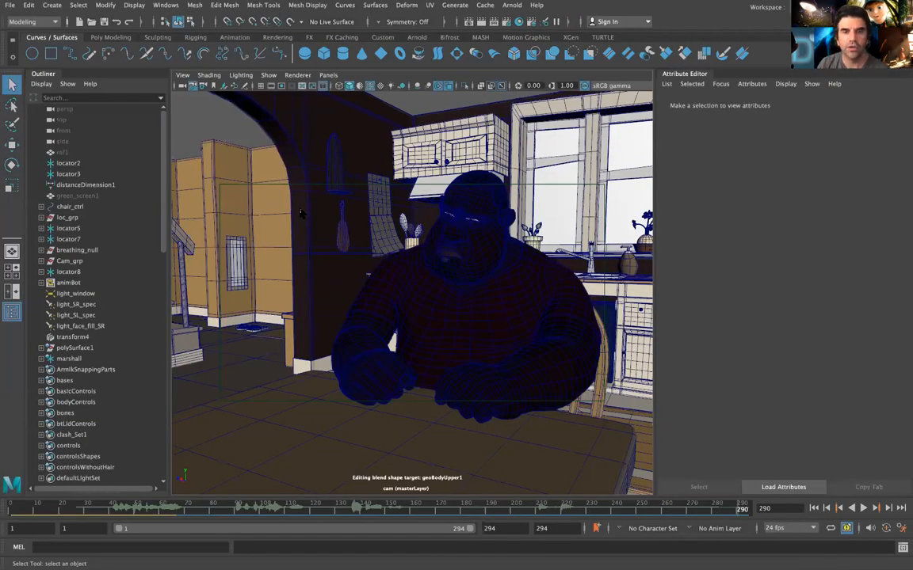
left_click(512, 5)
left_click(519, 35)
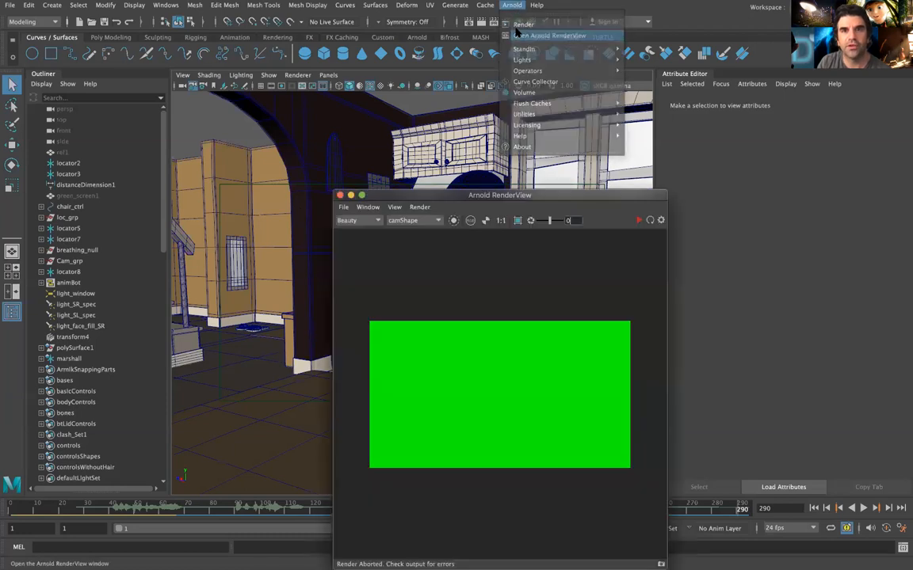
left_click(340, 194)
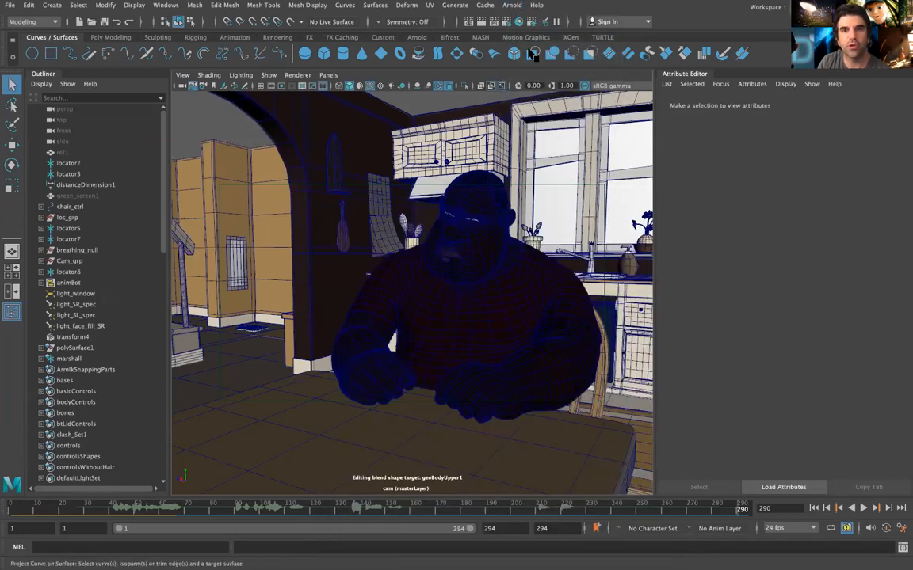
- Render the shot camera's Beauty view in Arnold RenderView, store a snapshot, and move the render window clear of the viewport
left_click(512, 5)
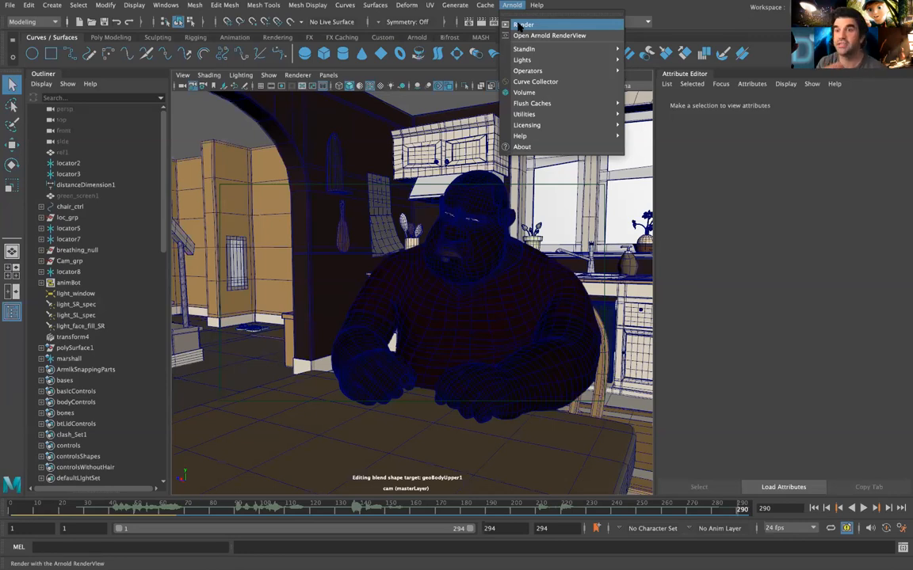
left_click(521, 25)
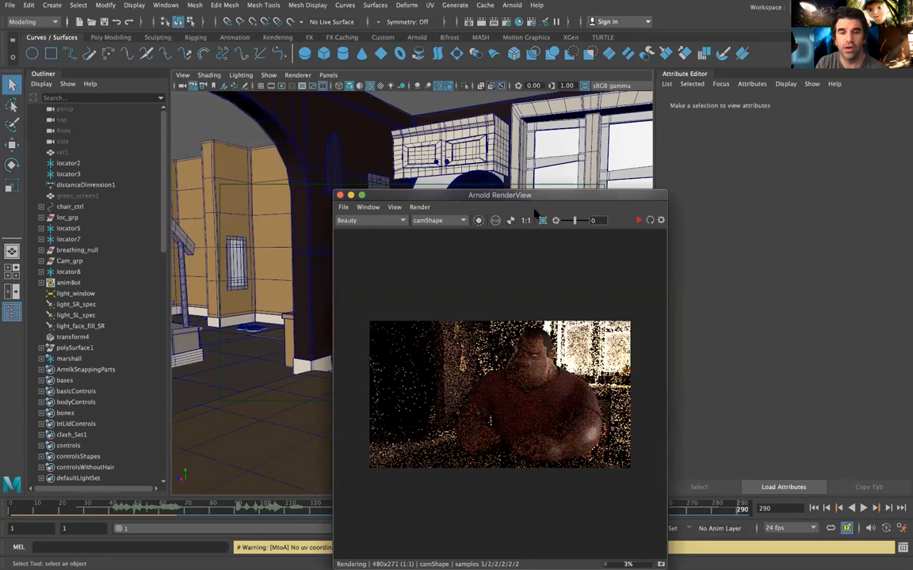
left_click_drag(485, 195, 483, 108)
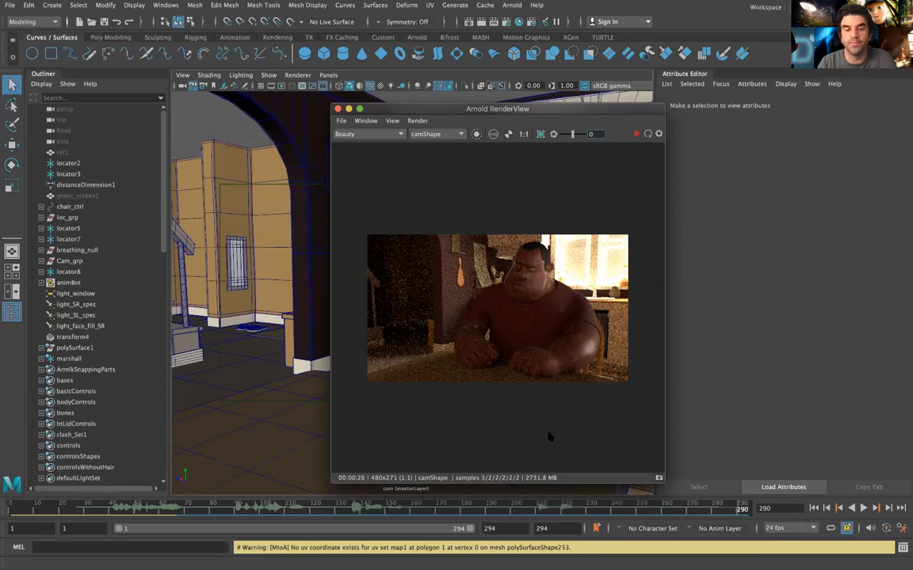
left_click(659, 478)
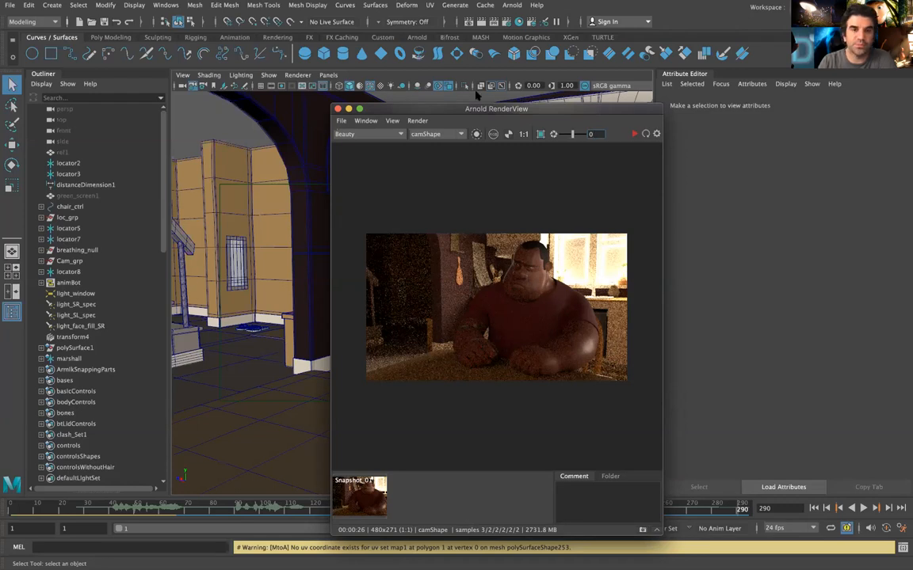
left_click_drag(416, 108, 681, 127)
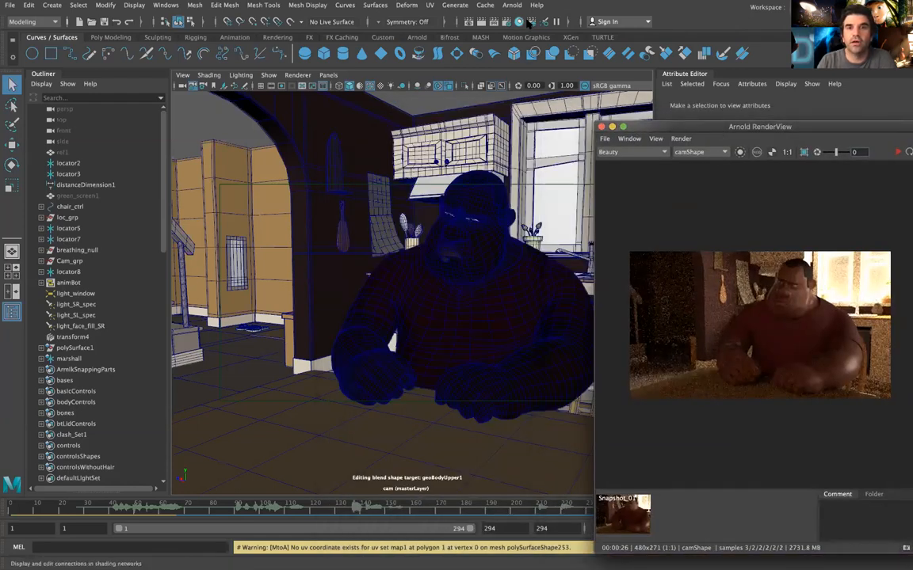
- Open Render Setup and create a render layer named rl_fg
left_click(530, 23)
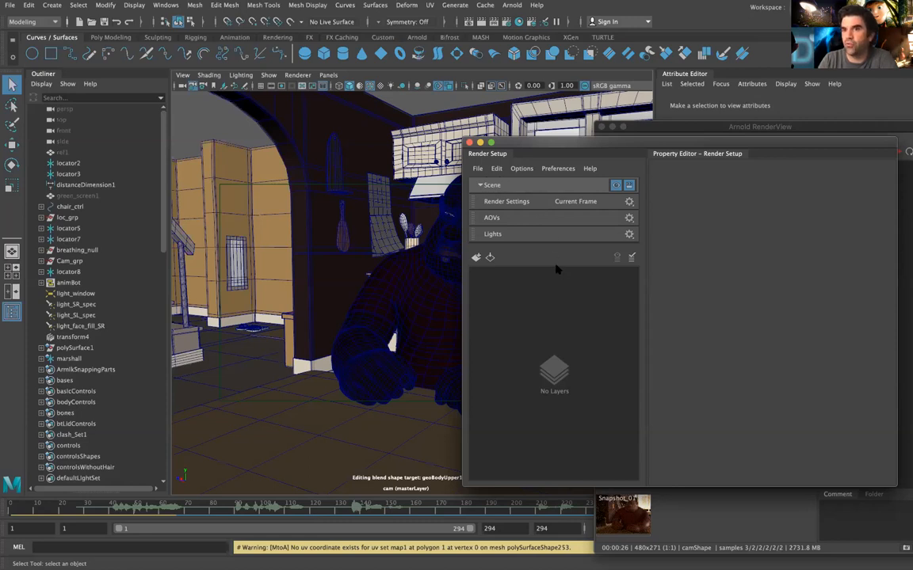
left_click(490, 258)
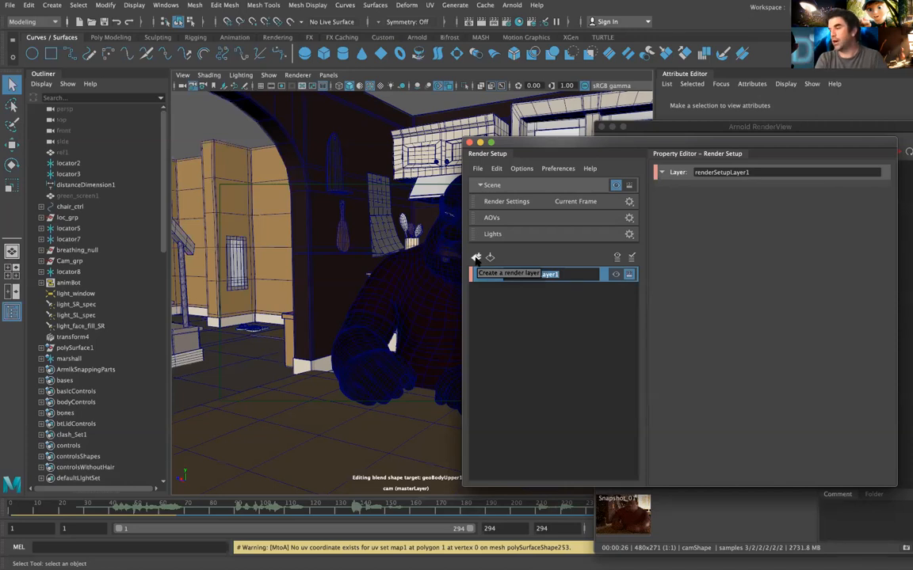
type("r")
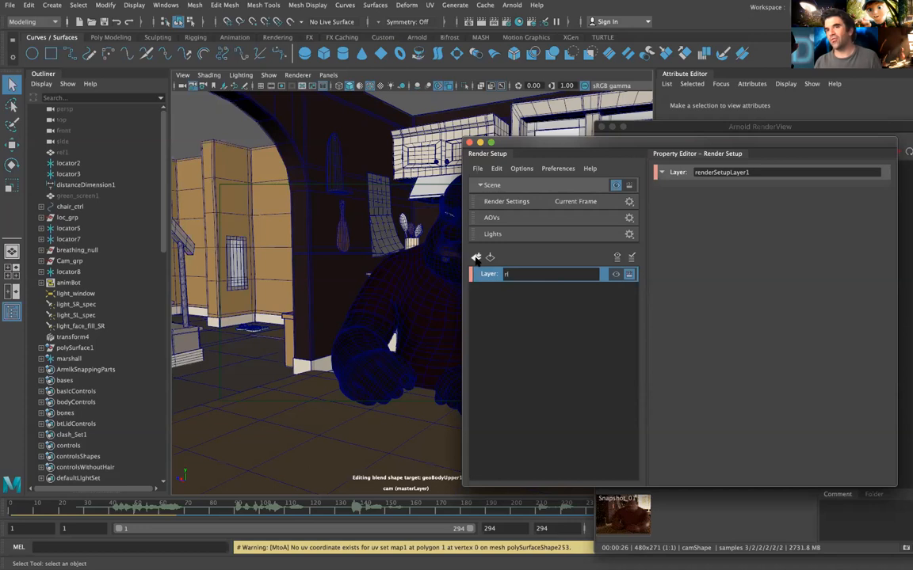
type("l_")
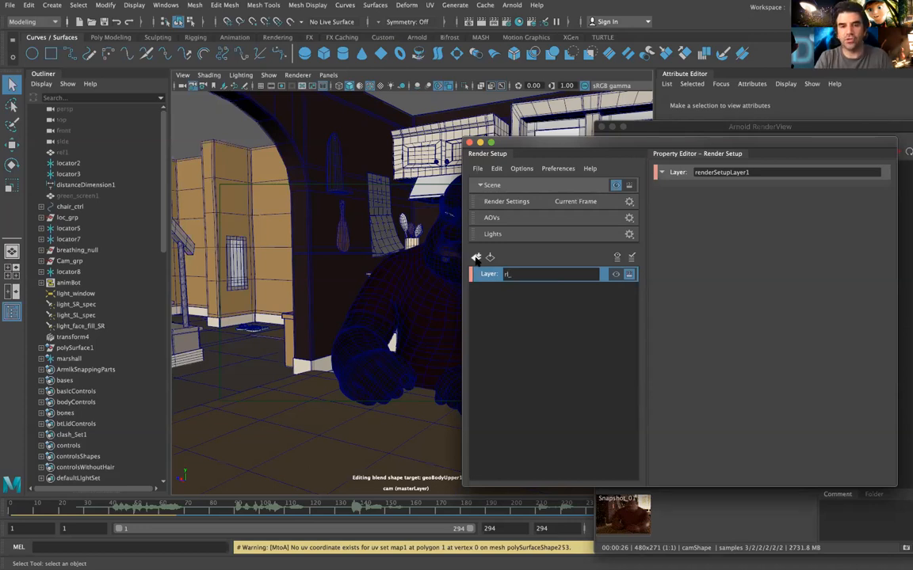
type("fg")
key("Return")
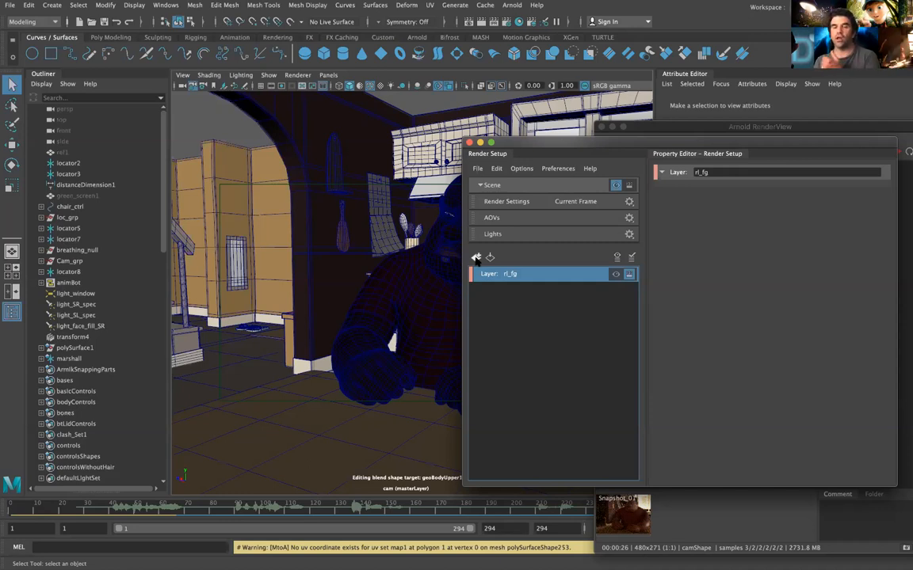
- Create a second render layer named rl_bg
left_click(476, 257)
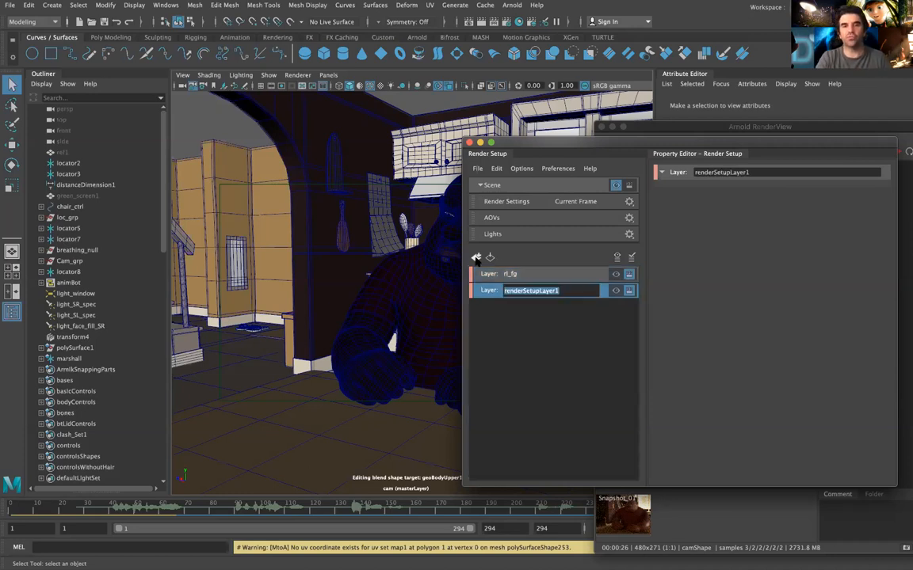
type("rl_g")
key("BackSpace")
type("bg")
key("Return")
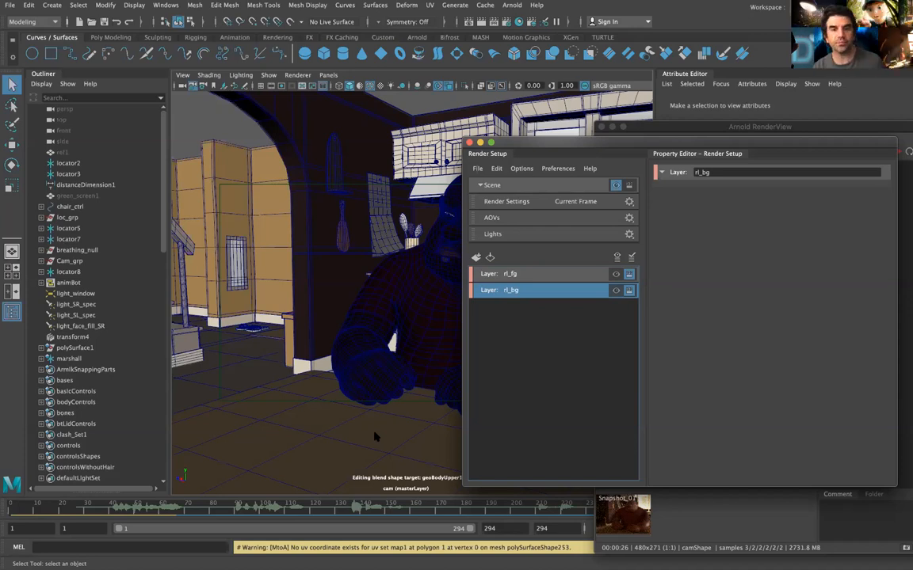
- Add two more render layers named rl_ao and rl_vol
left_click(476, 258)
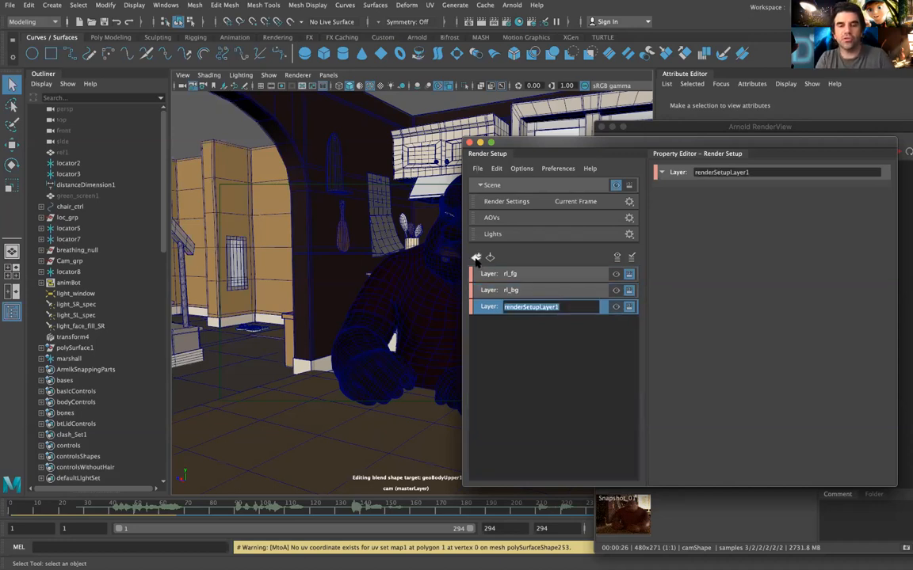
type("rl_ao")
key("Return")
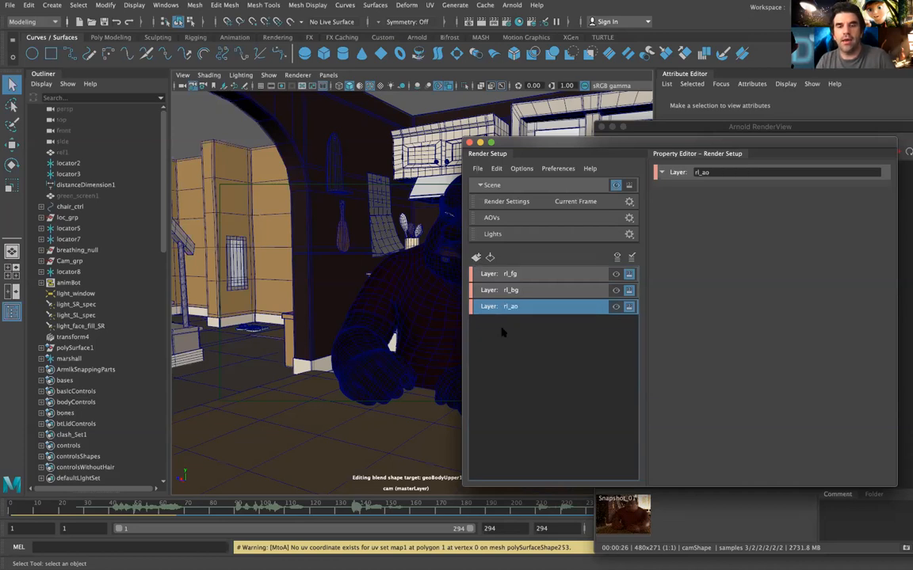
left_click(477, 257)
type("rl_vol")
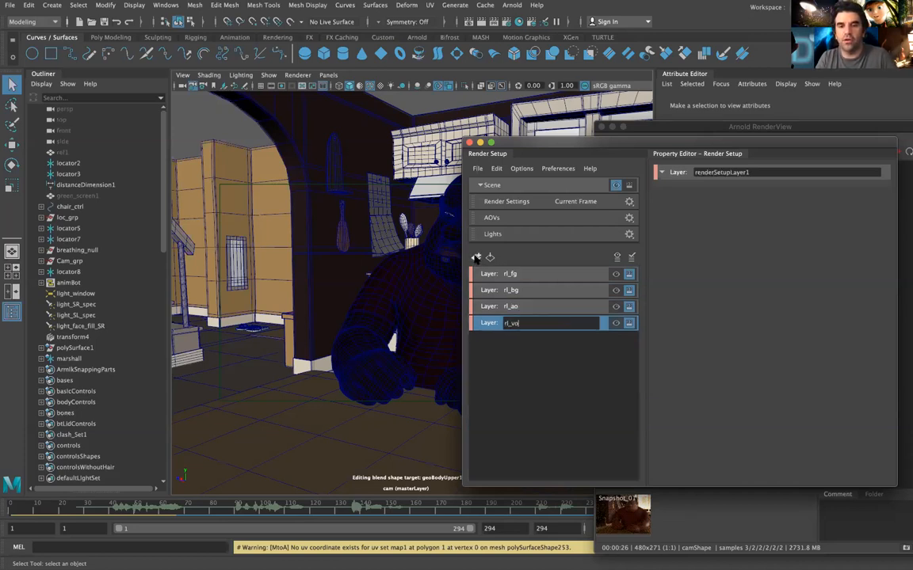
key("Return")
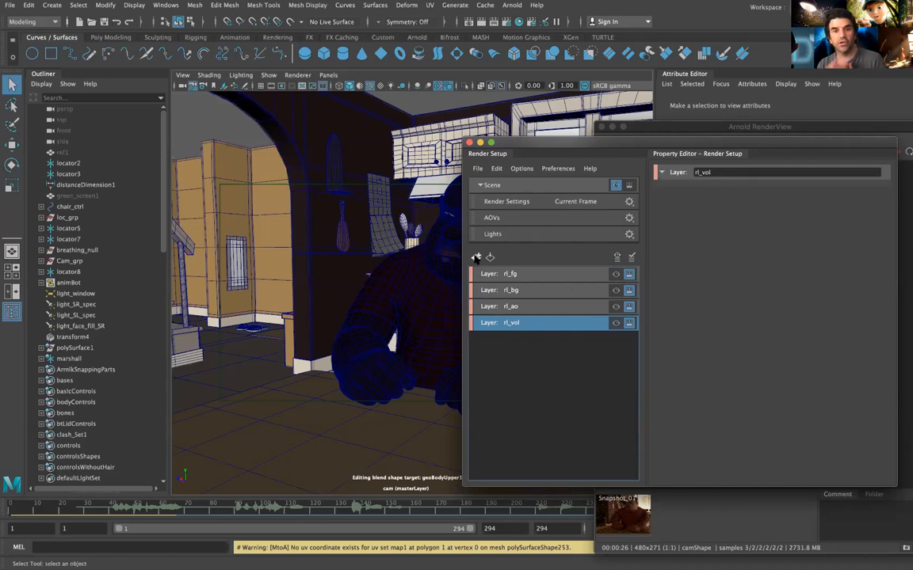
- Create a collection named fg_geo in the rl_fg layer and add the marshall character node to it
left_click(539, 273)
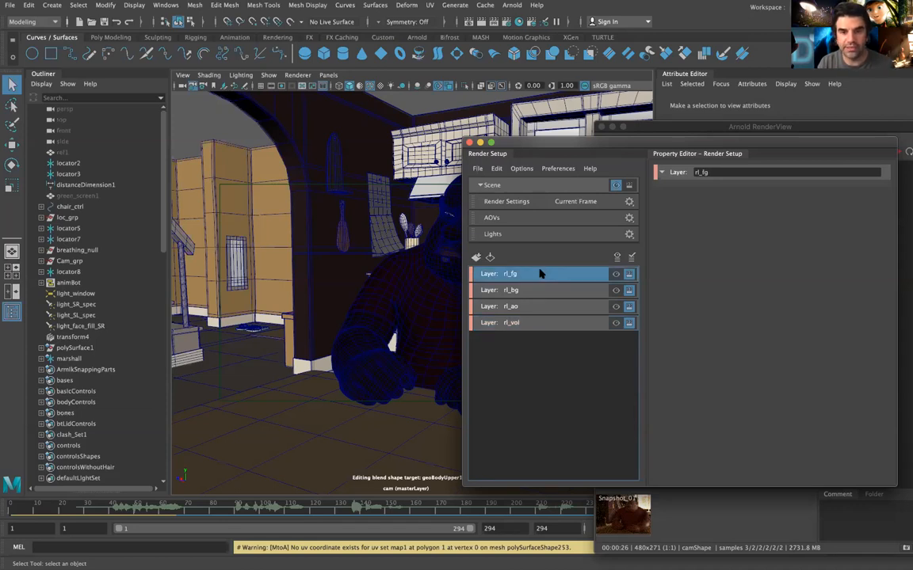
right_click(542, 273)
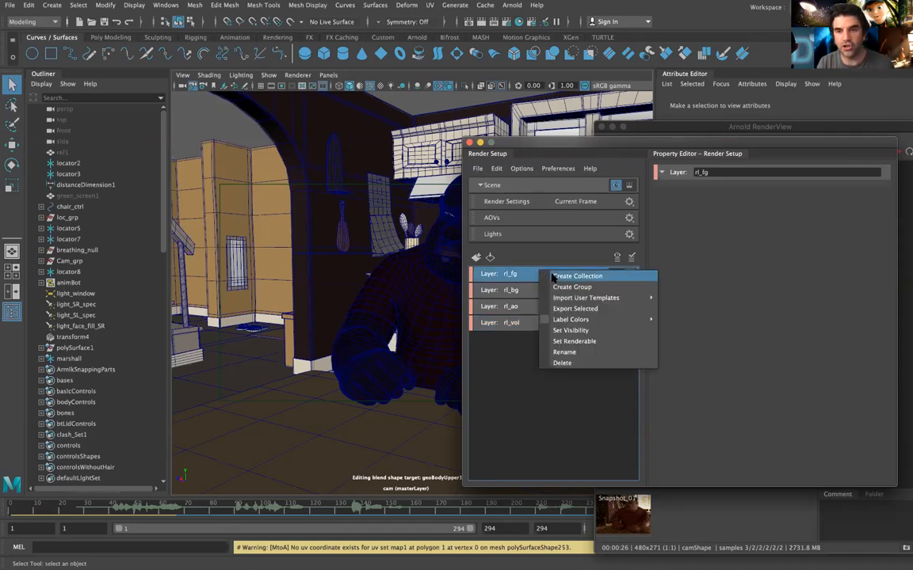
left_click(553, 276)
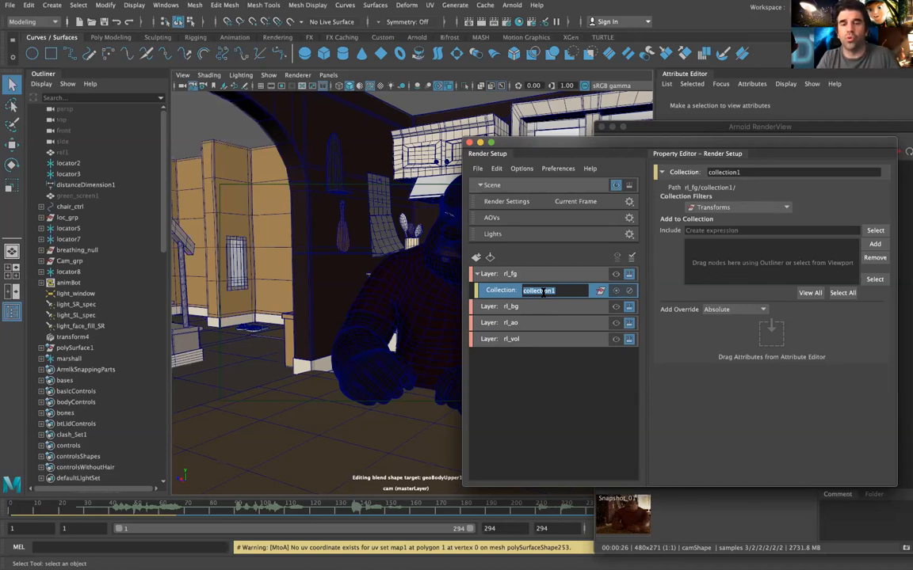
type("fg_geo")
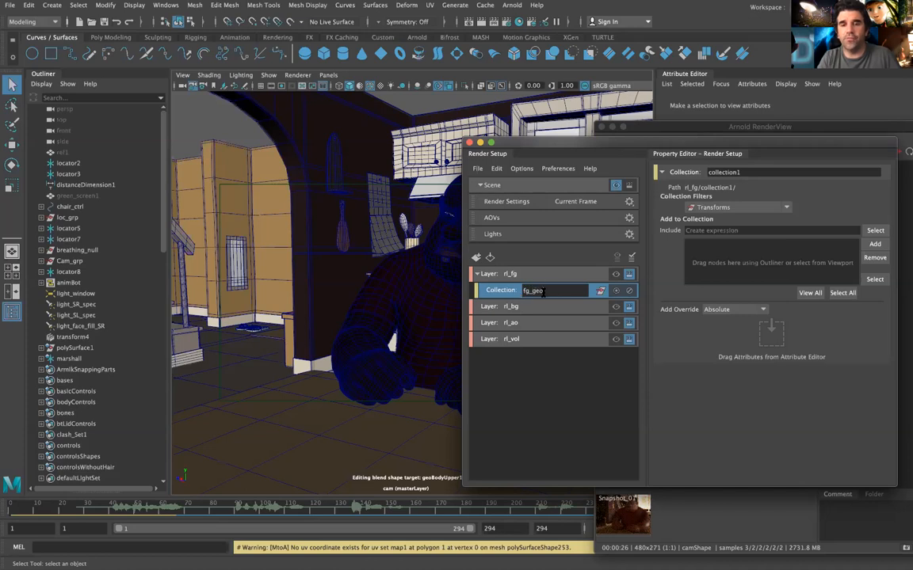
key("Return")
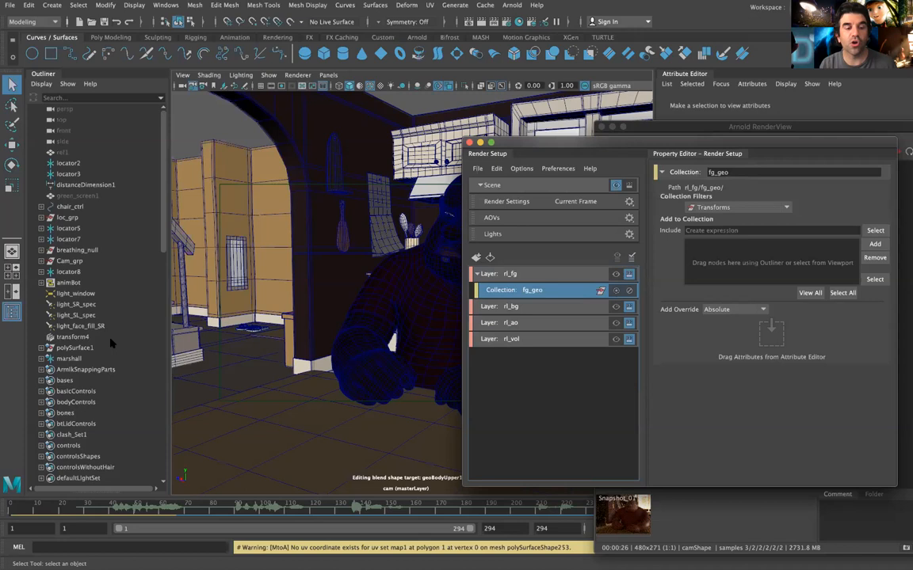
left_click(105, 360)
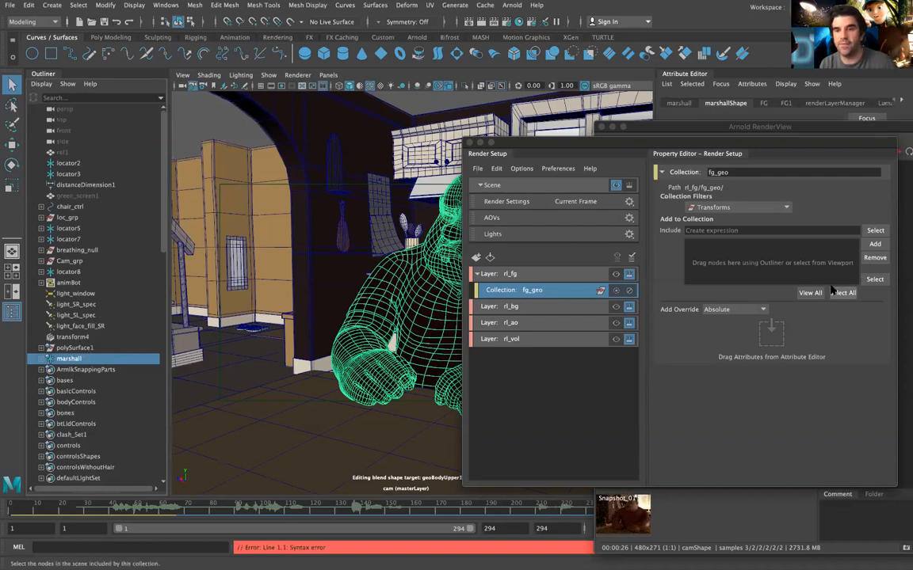
left_click(874, 244)
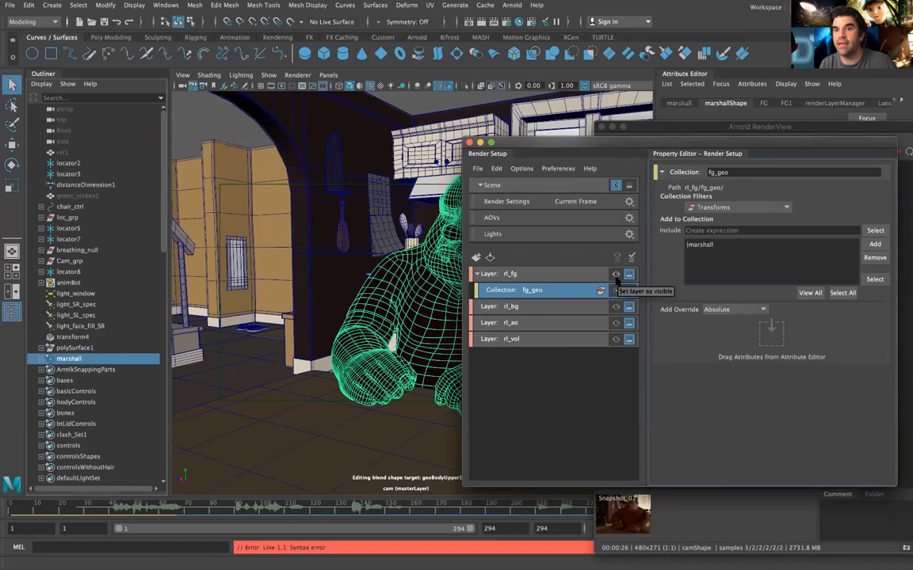
- Clear the Arnold RenderView and Render Setup windows off the character and display only the rl_fg layer in the viewport
left_click(606, 126)
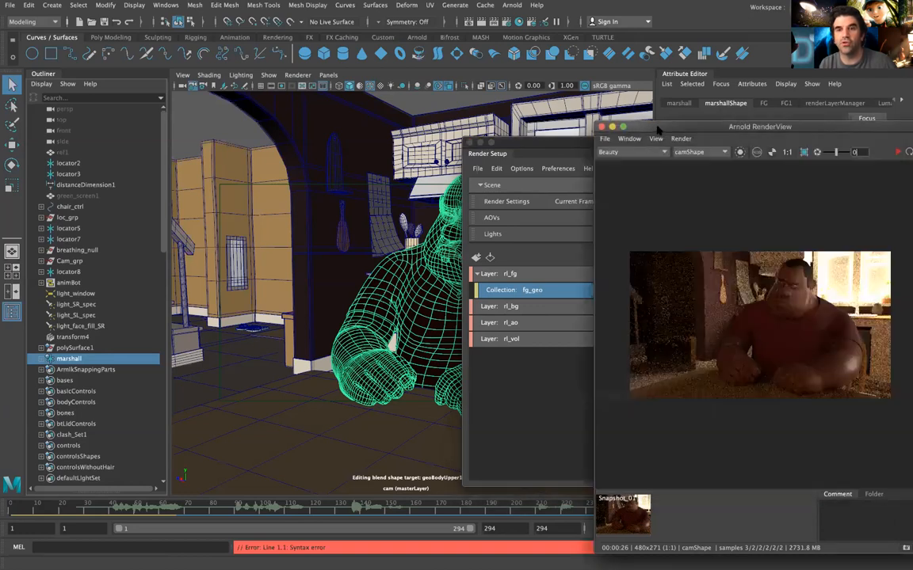
left_click(543, 117)
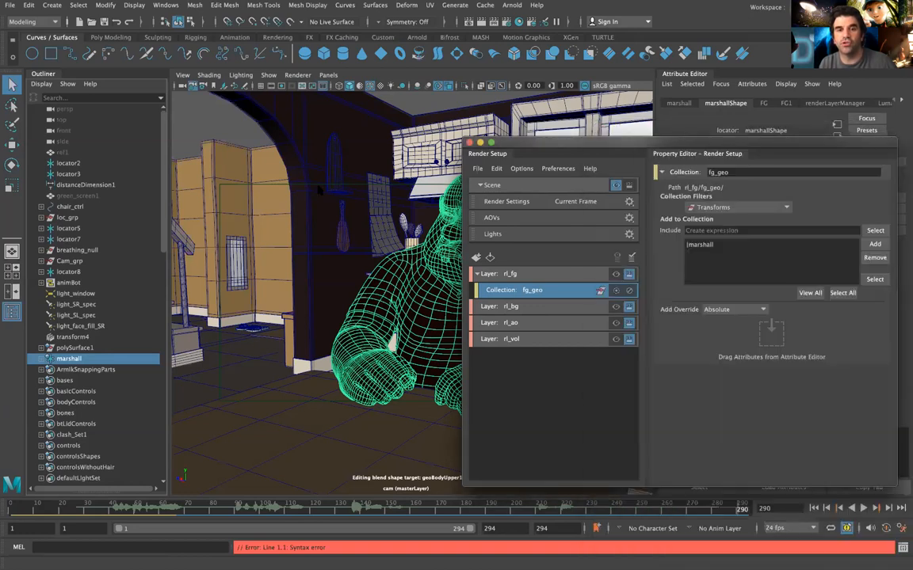
left_click_drag(603, 143, 779, 145)
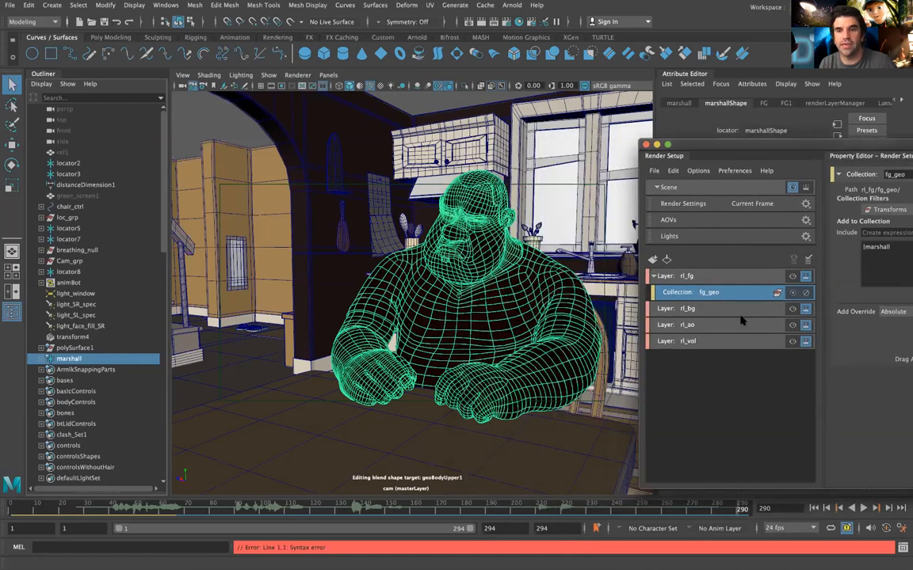
left_click(793, 276)
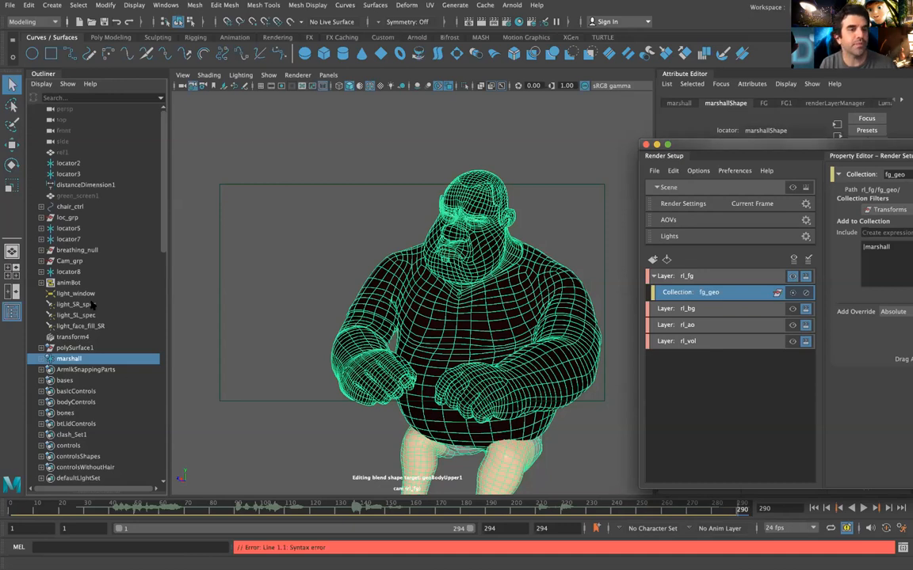
- Make the whole scene visible again and select the table's group, group8, under polySurface1
left_click(41, 347)
left_click(79, 444)
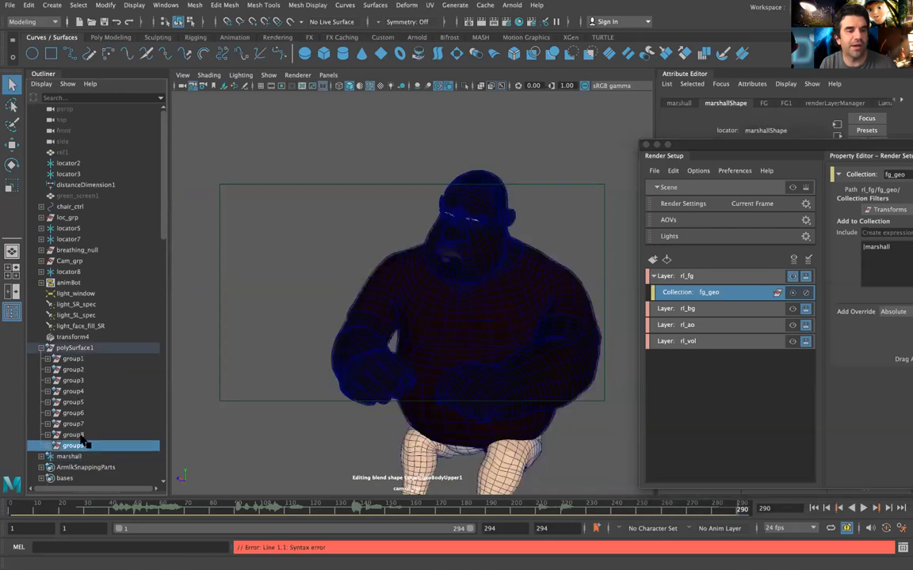
left_click(73, 435)
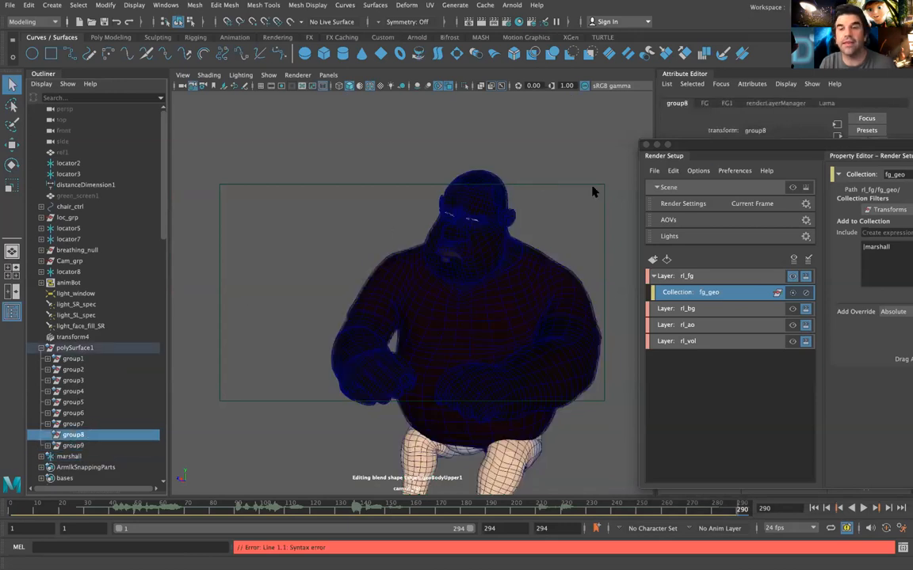
left_click(64, 393)
left_click(72, 349)
left_click(79, 359)
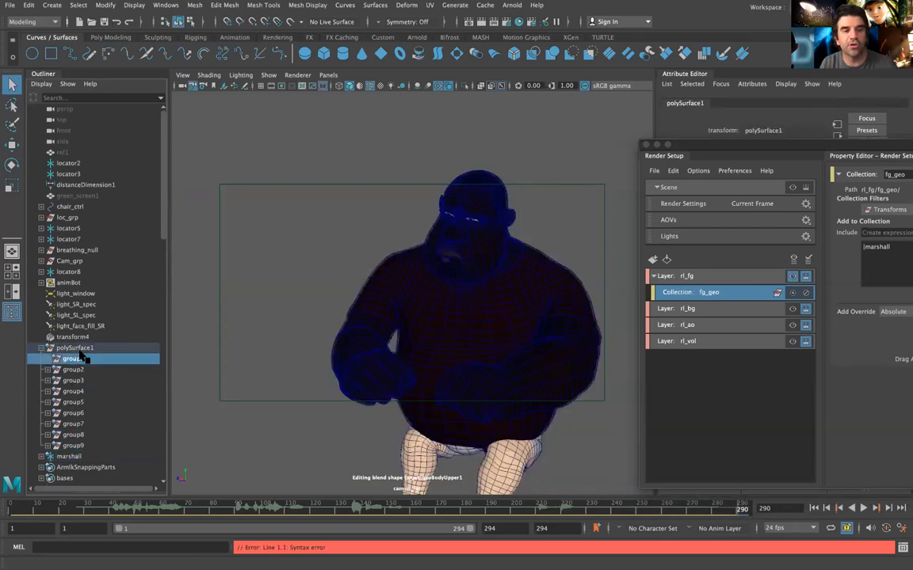
left_click(793, 187)
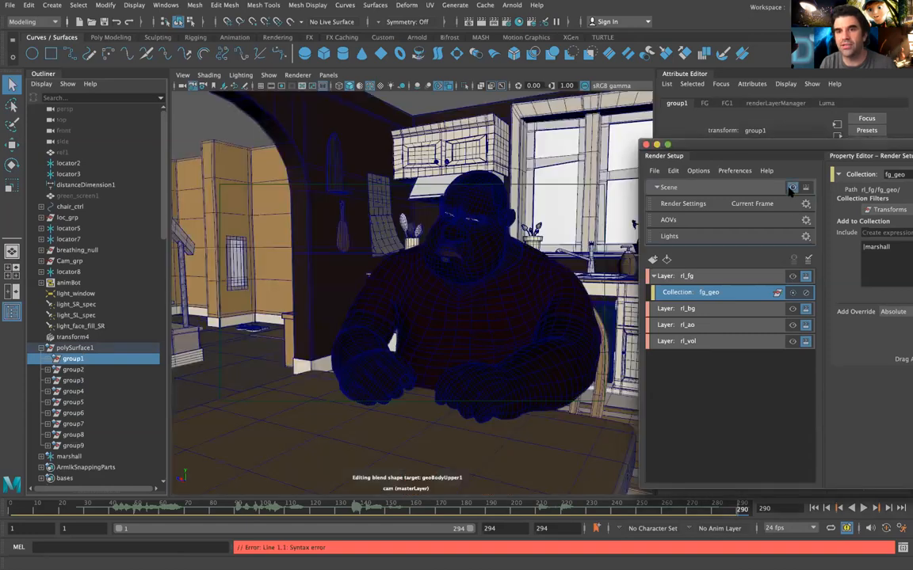
left_click(73, 369)
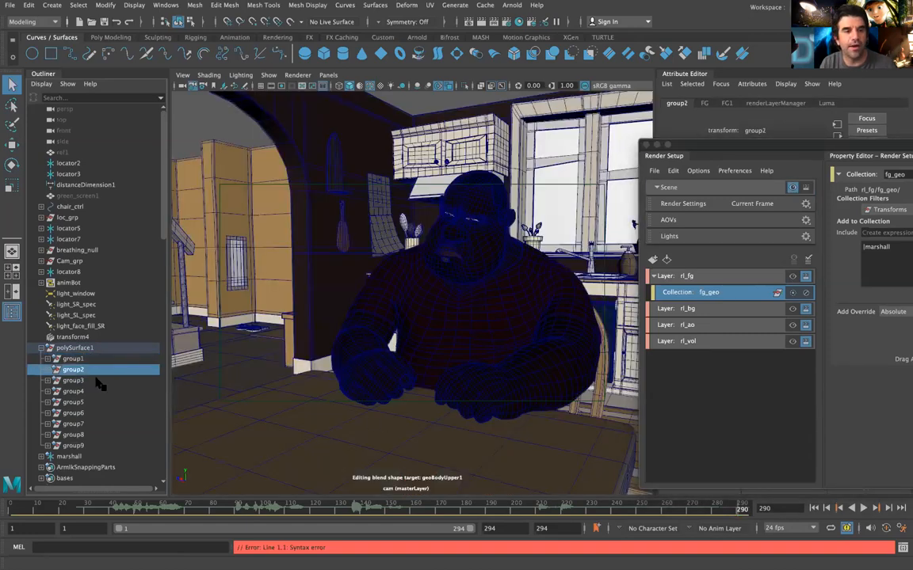
left_click(77, 435)
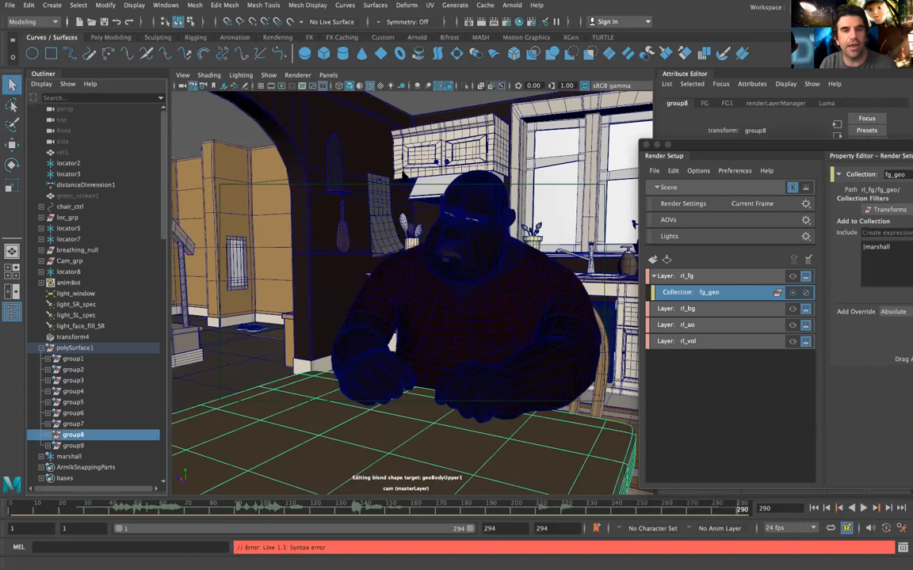
- Check which polySurface1 groups hold the table and the character's chair by selecting group7, the chair mesh and its parent group5
left_click(91, 423, "ctrl")
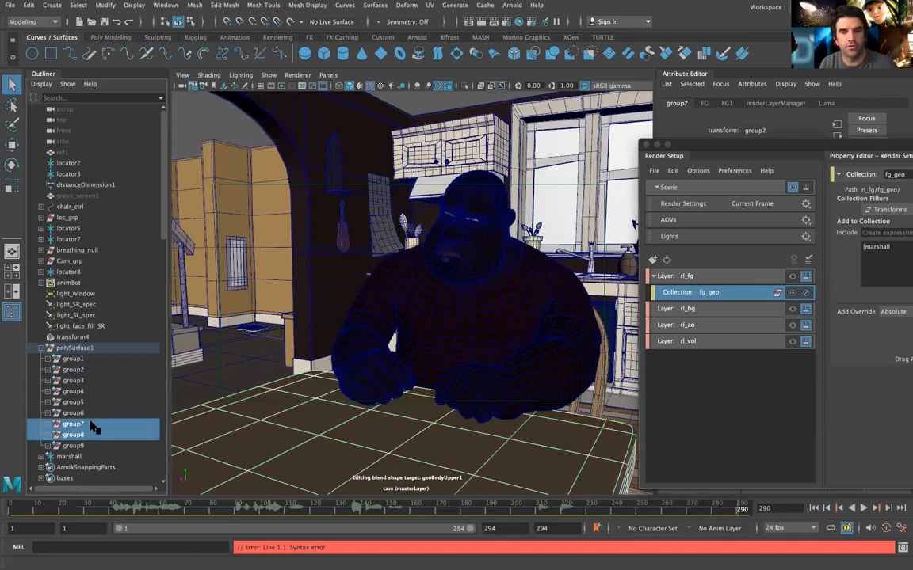
left_click(598, 411)
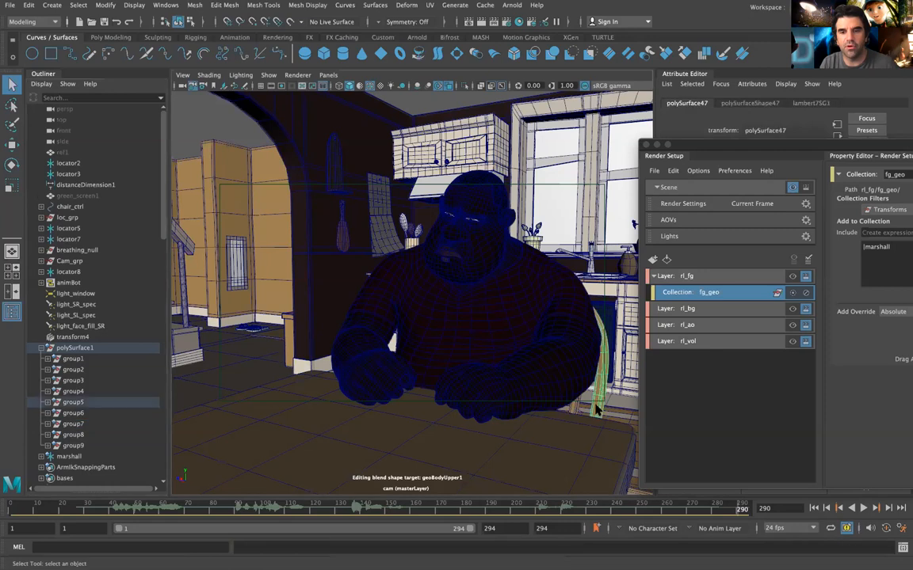
left_click(75, 403)
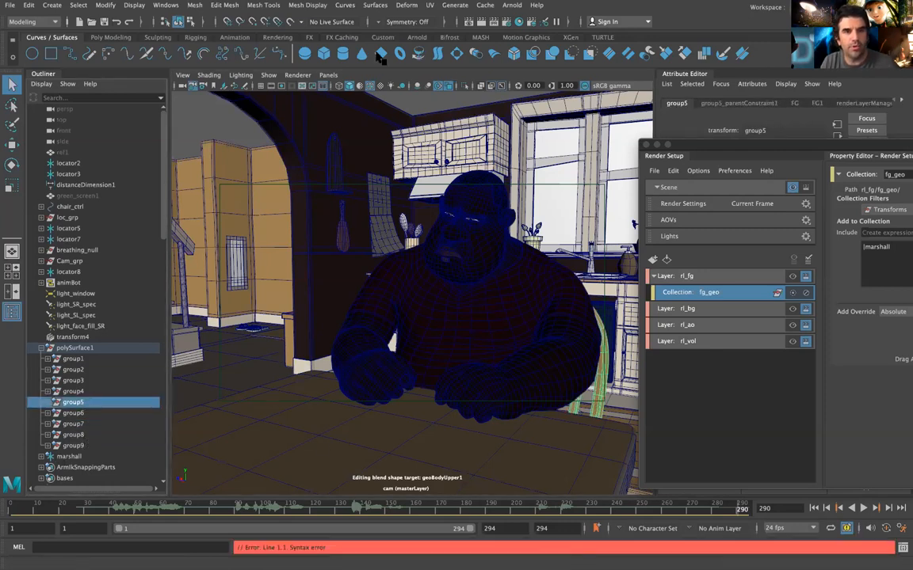
- View the kitchen set through the persp camera and pick the second chair at the table to identify its group
left_click(328, 74)
mouse_move(352, 86)
left_click(452, 108)
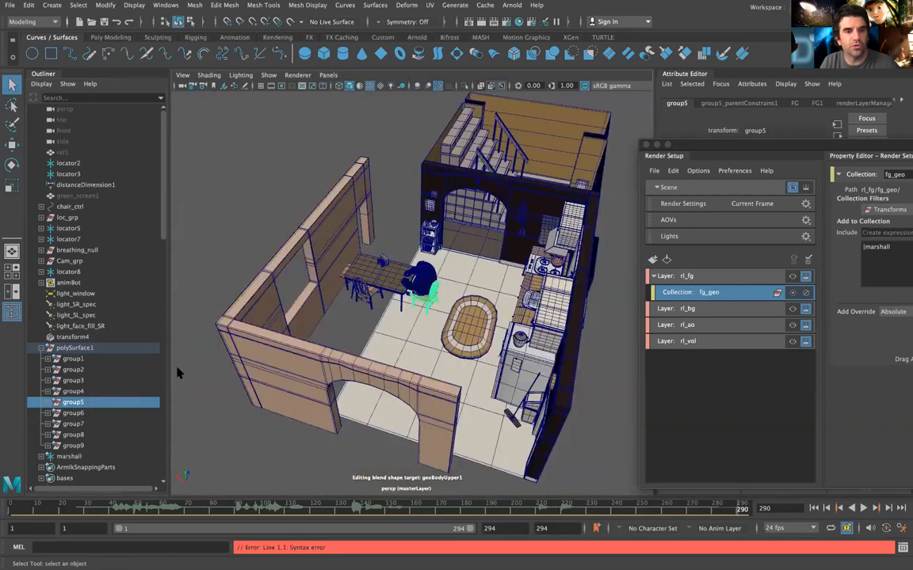
right_click_drag(317, 257, 378, 297, "alt")
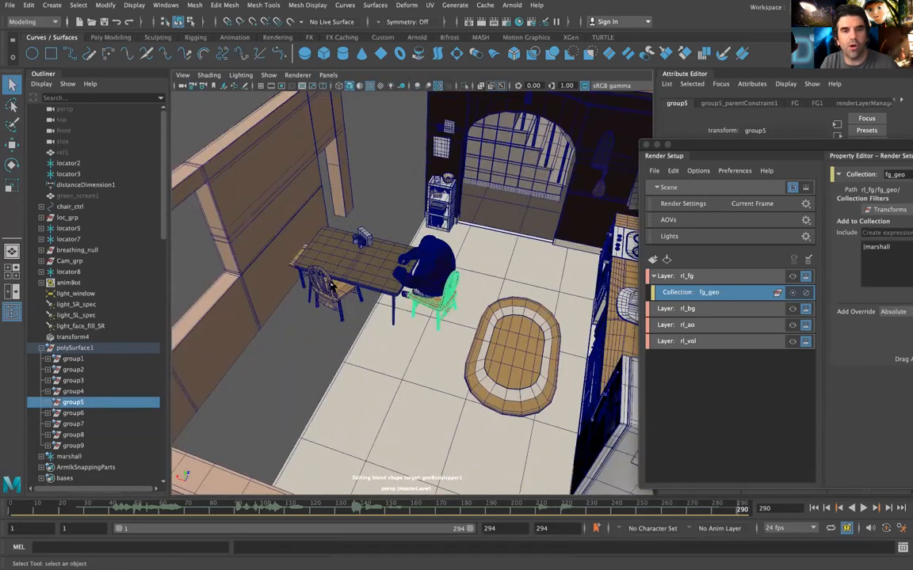
left_click(356, 292)
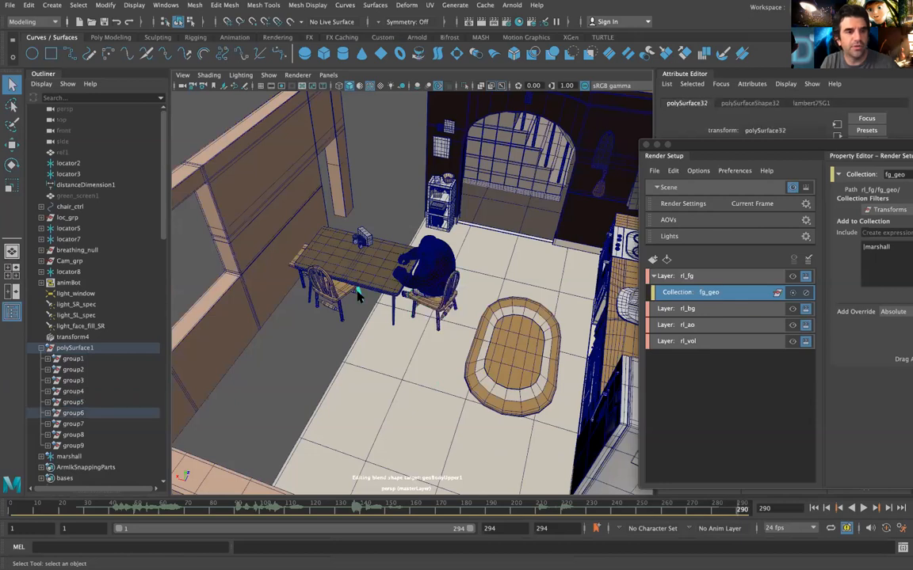
- Add the table, chairs and tabletop props, group1 to group8 under polySurface1, to the fg_geo collection
left_click(111, 402)
left_click(99, 413, "shift")
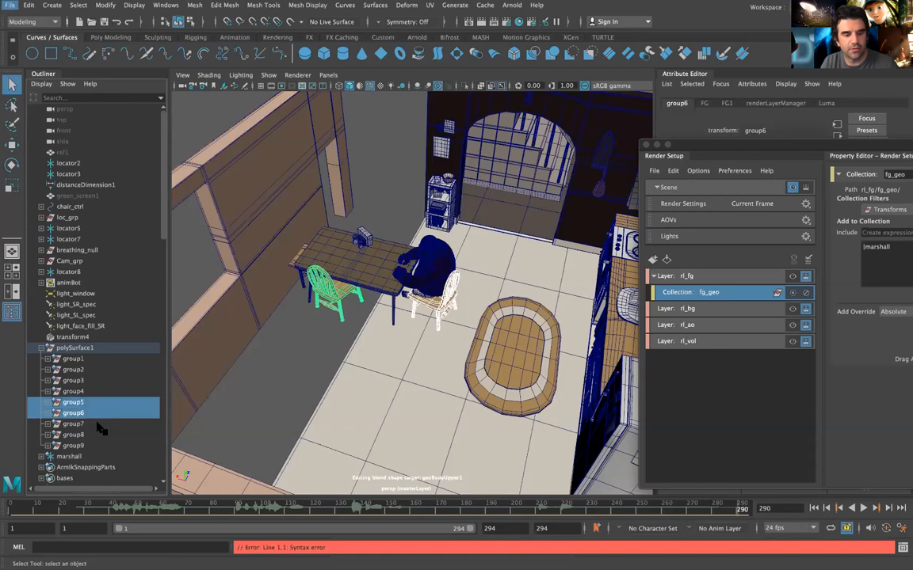
left_click(99, 426, "shift")
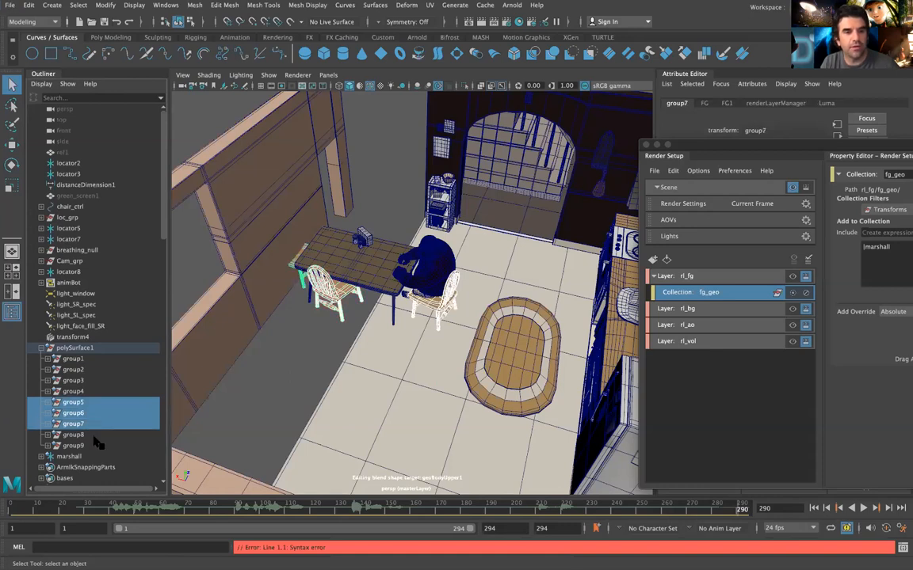
left_click(95, 435, "shift")
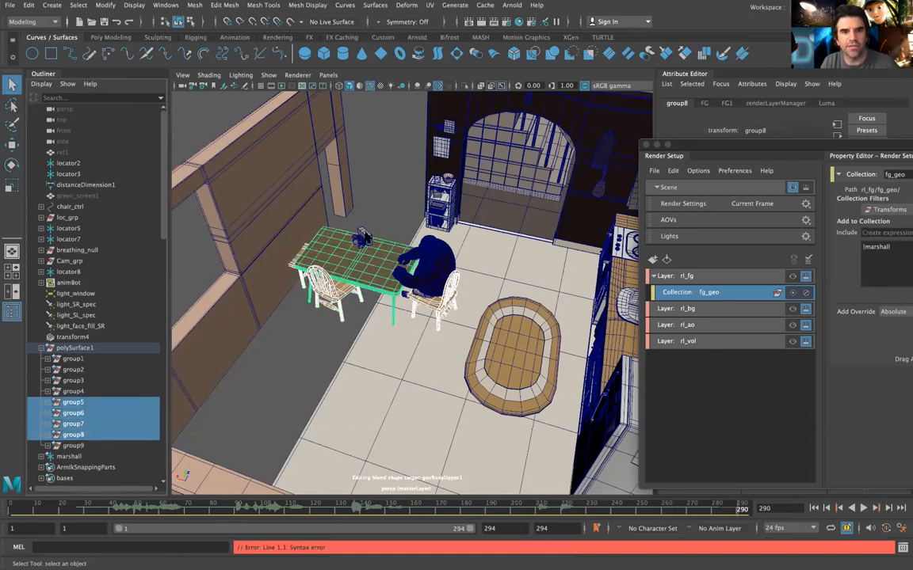
left_click(99, 391, "shift")
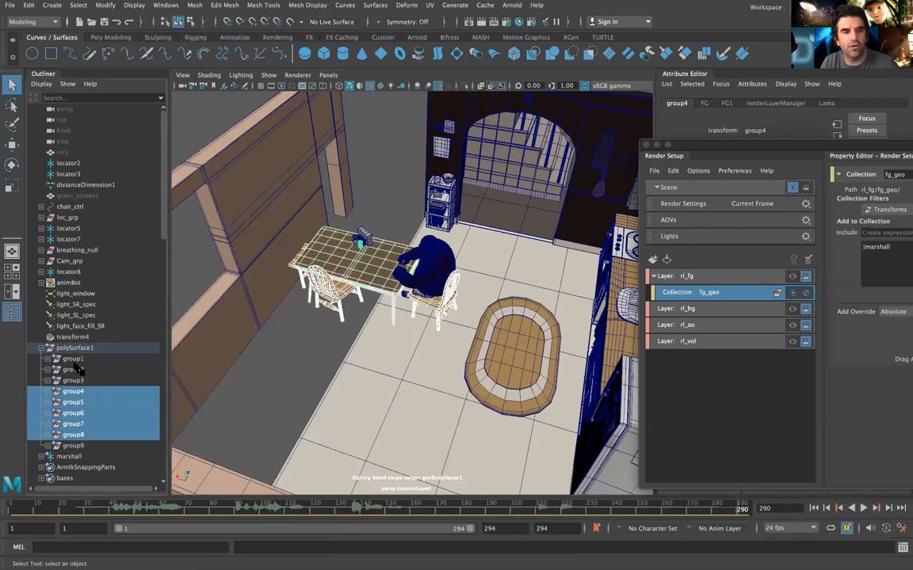
left_click(73, 381, "shift")
left_click(76, 370, "shift")
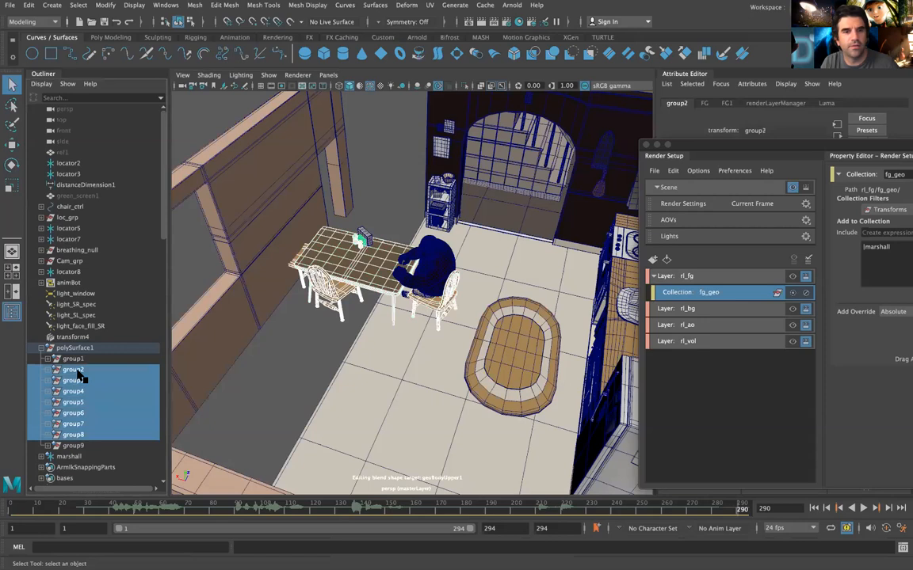
left_click(79, 360, "shift")
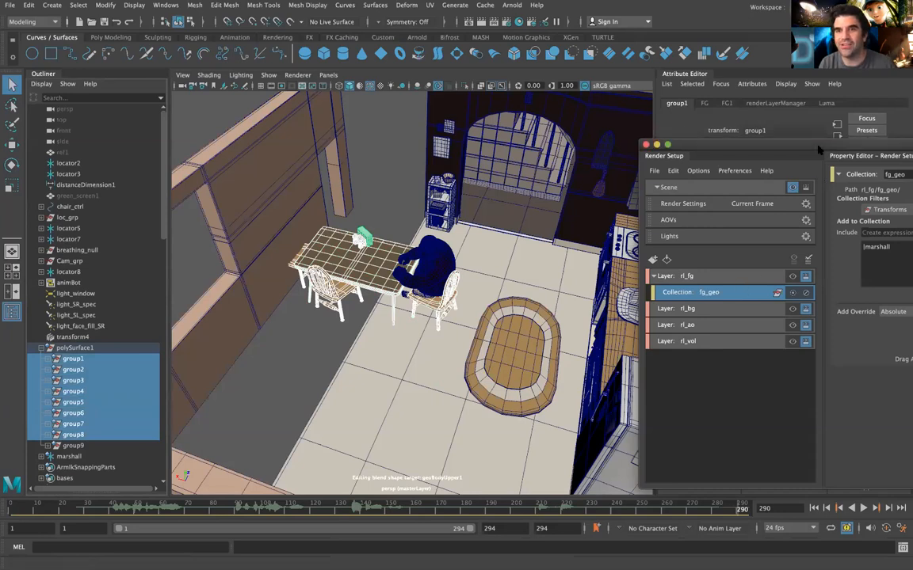
left_click_drag(832, 155, 603, 155)
left_click(825, 247)
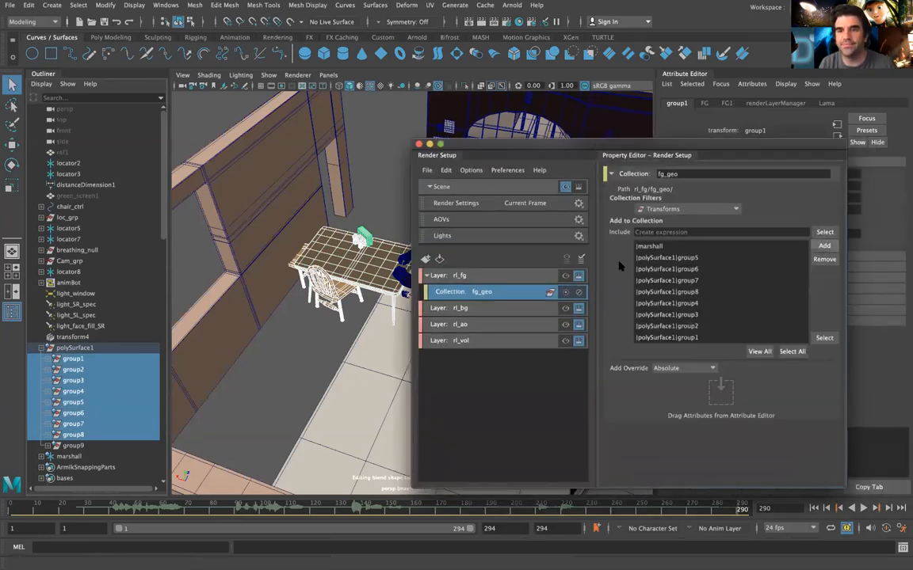
- Display only the rl_fg layer in the viewport and look through the shot camera, cam
left_click(565, 275)
left_click_drag(547, 153, 746, 154)
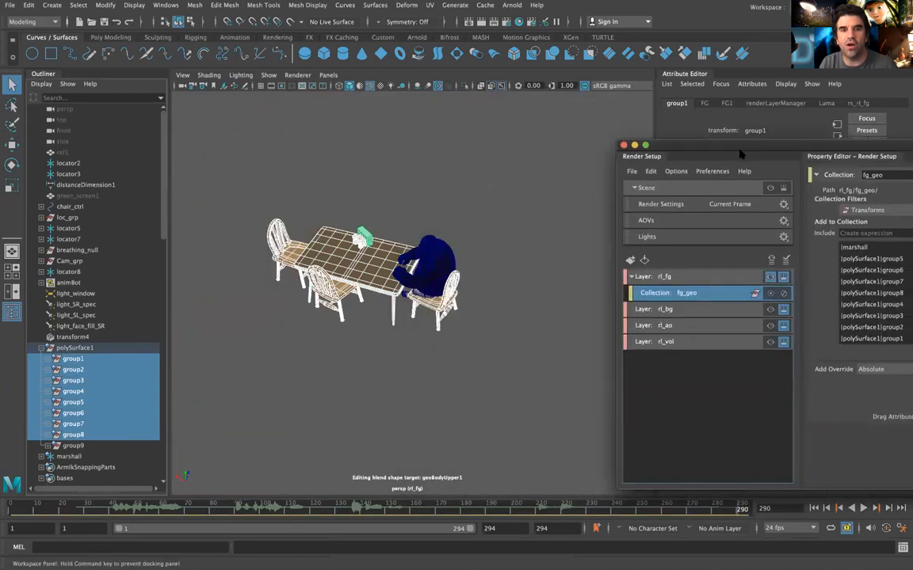
left_click(328, 75)
mouse_move(342, 84)
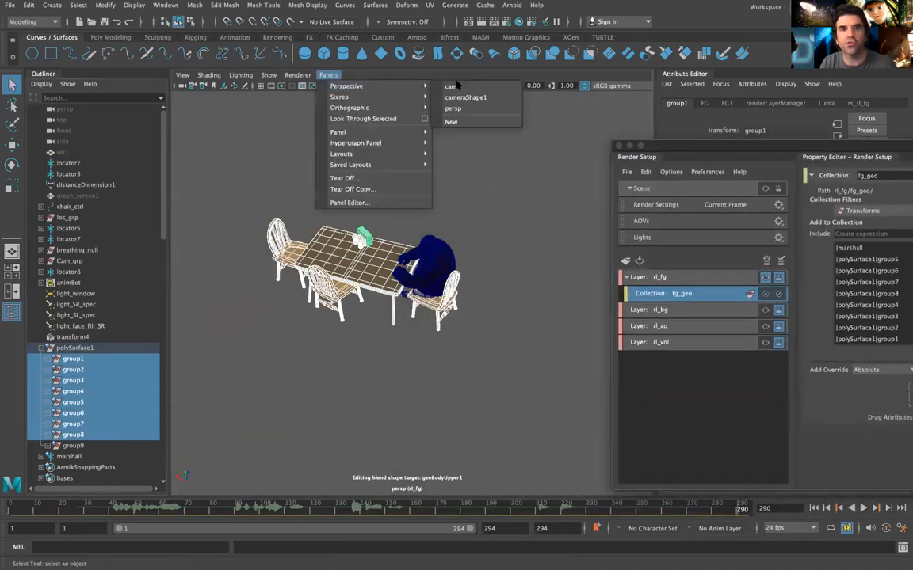
left_click(454, 91)
- Render the rl_fg layer through camShape in the Arnold RenderView and place the window beside Render Setup
left_click(508, 5)
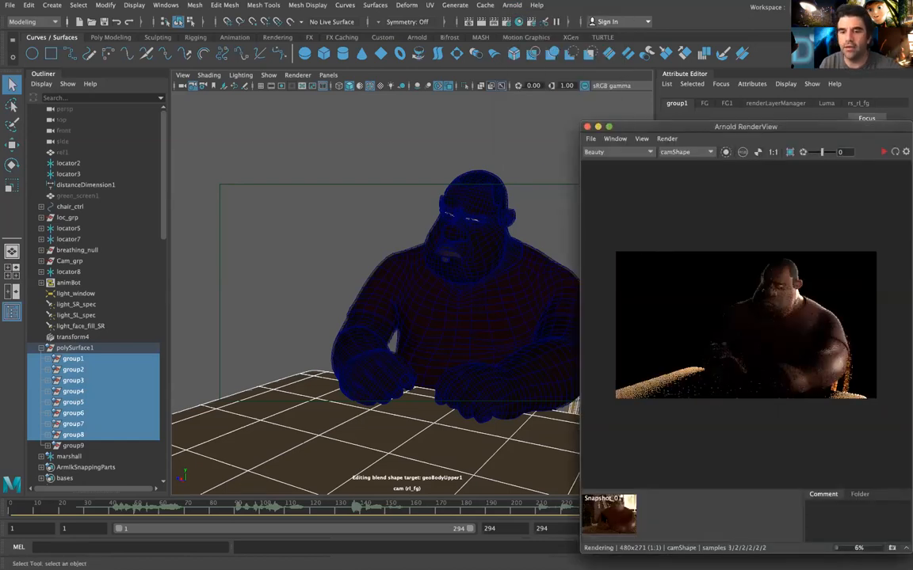
left_click(602, 517)
left_click(602, 516)
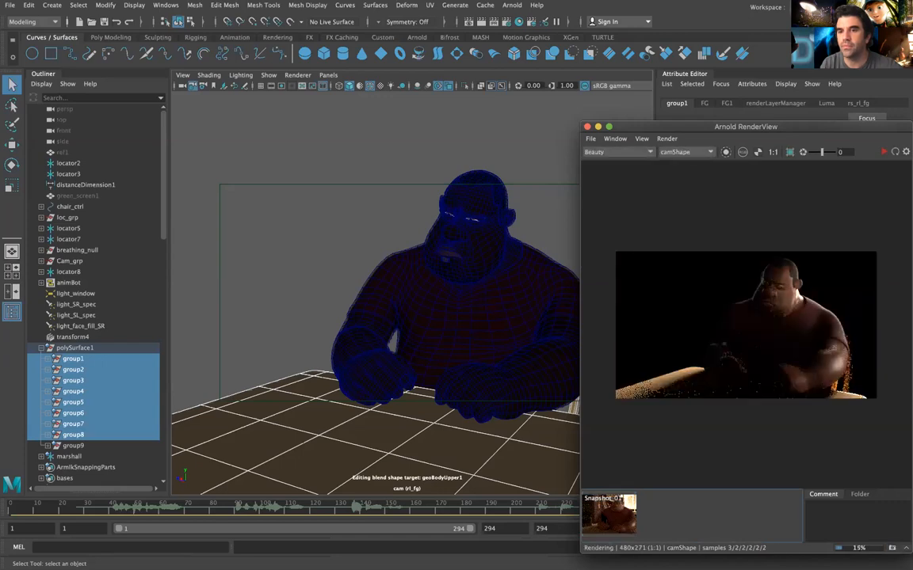
left_click_drag(788, 120, 375, 113)
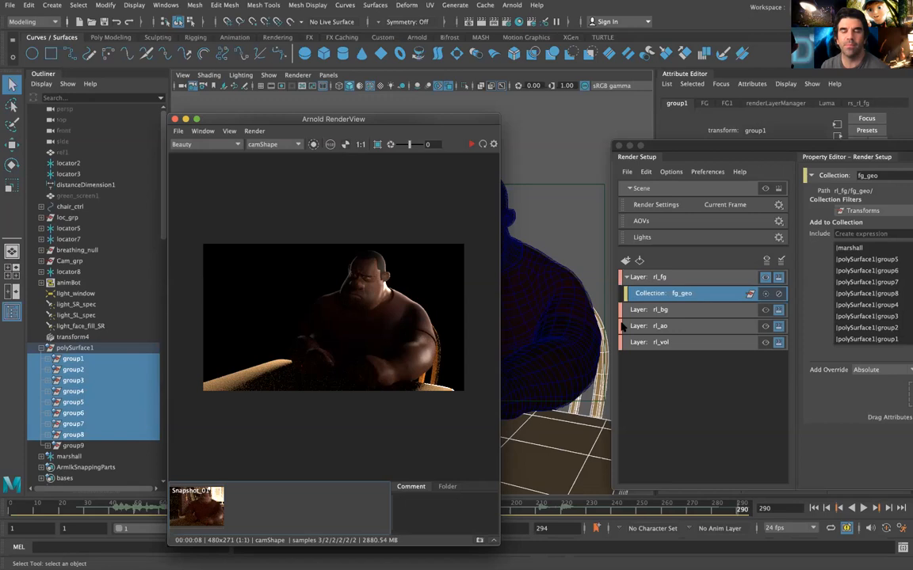
- Compare the rl_fg render with the stored full-scene image, Snapshot_01
left_click(218, 499)
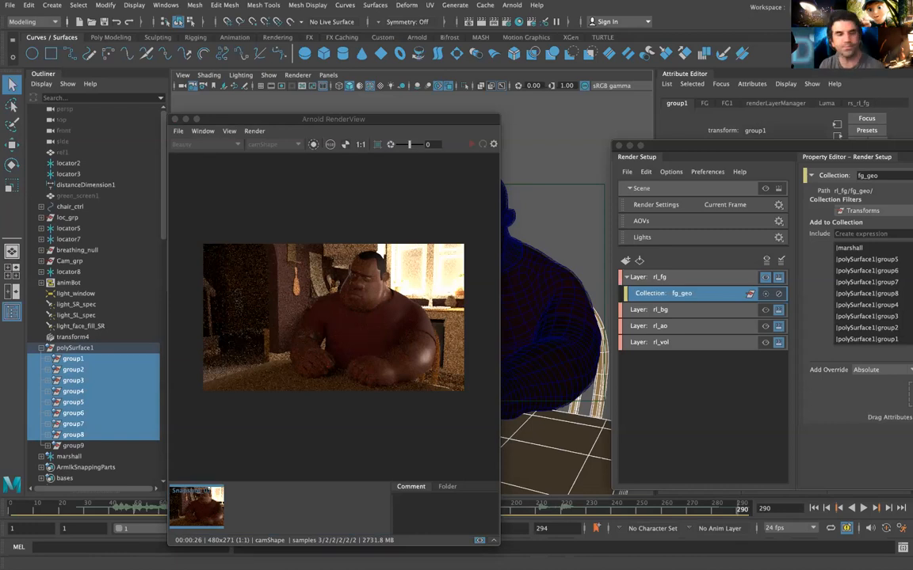
left_click(208, 515)
left_click(208, 515)
left_click(207, 515)
left_click(208, 515)
left_click(208, 515)
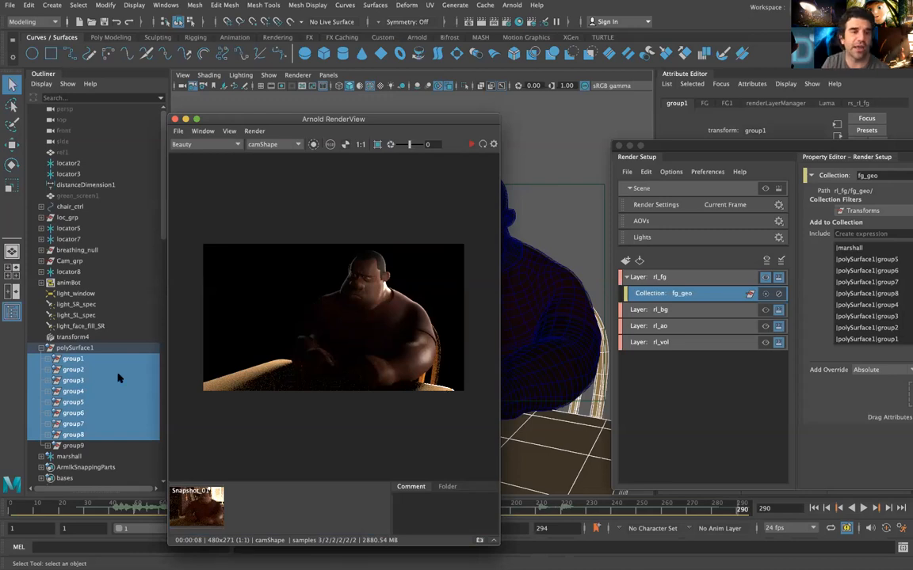
- Make the whole scene visible and create a bg_geo collection in rl_fg containing the background set's group9
left_click(764, 188)
left_click_drag(450, 120, 481, 129)
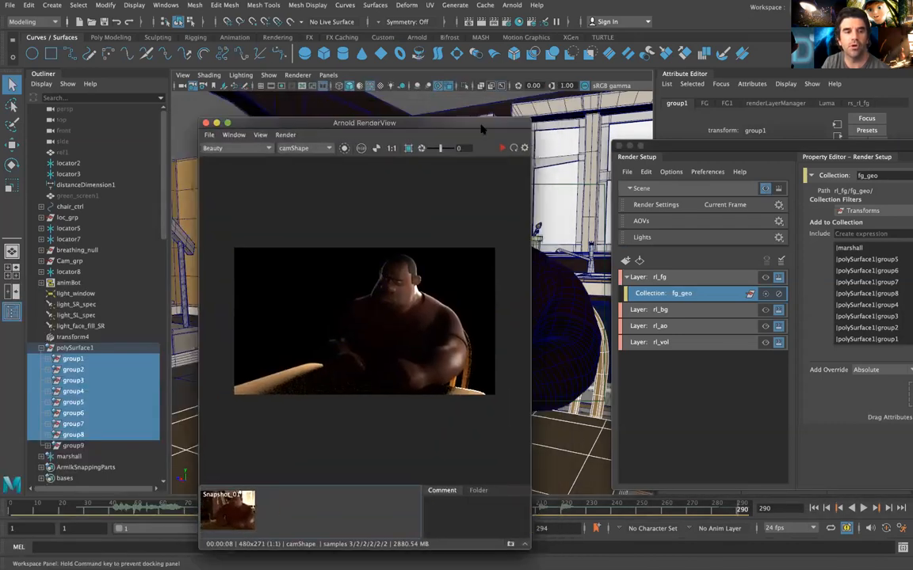
left_click(89, 445)
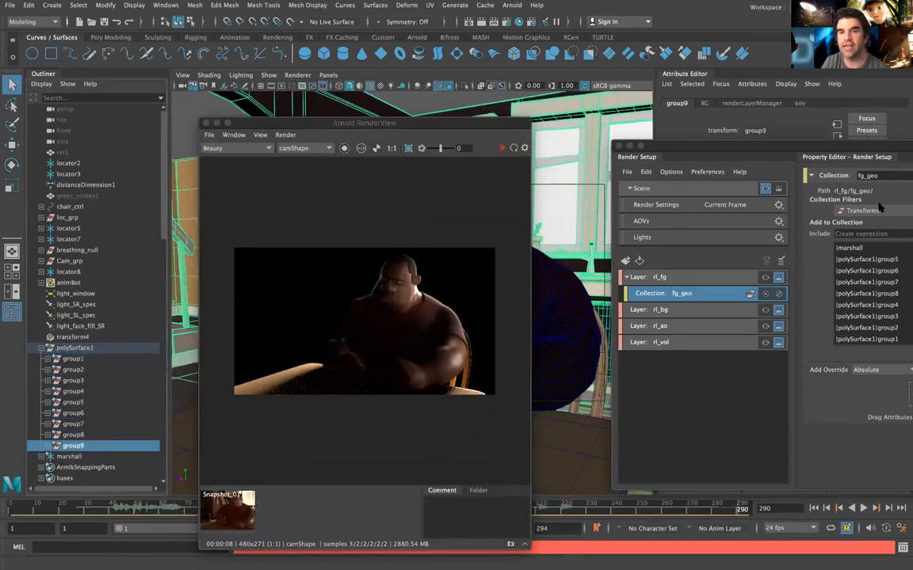
left_click(689, 278)
right_click(689, 277)
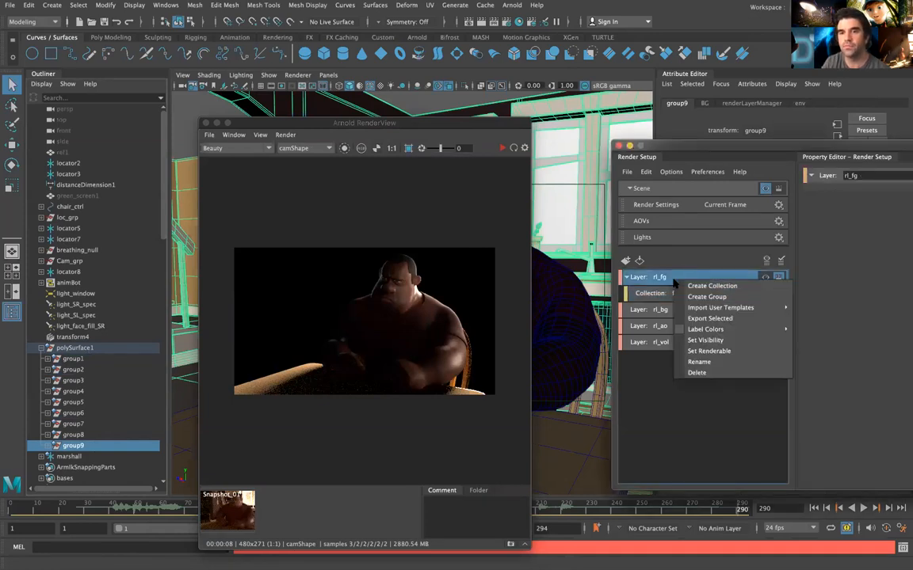
left_click(701, 283)
type("bg_geo")
key("Return")
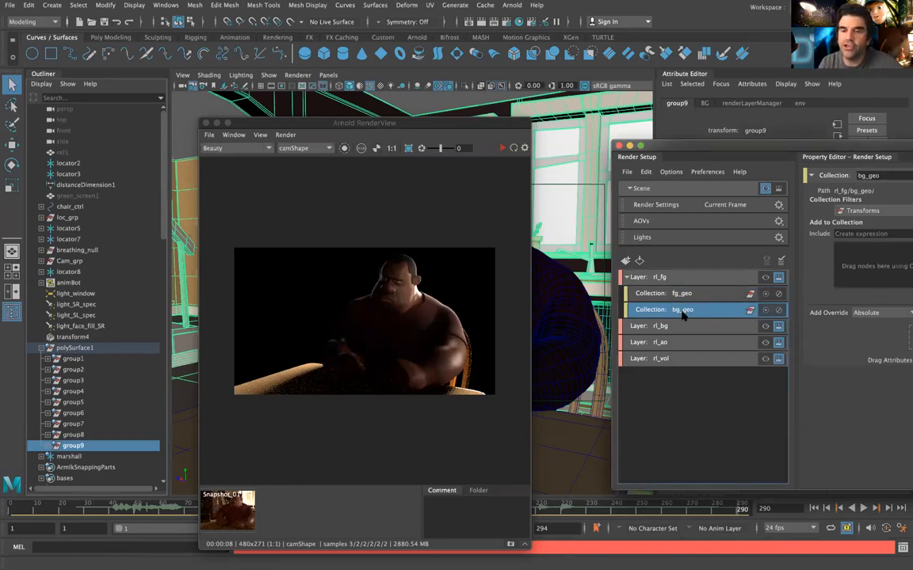
left_click_drag(859, 147, 742, 146)
left_click(907, 248)
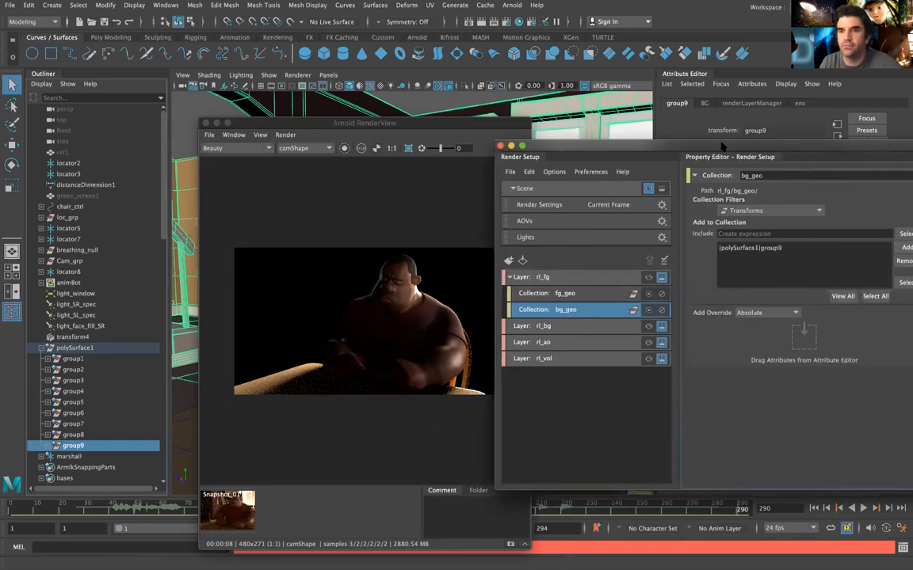
left_click_drag(839, 147, 651, 146)
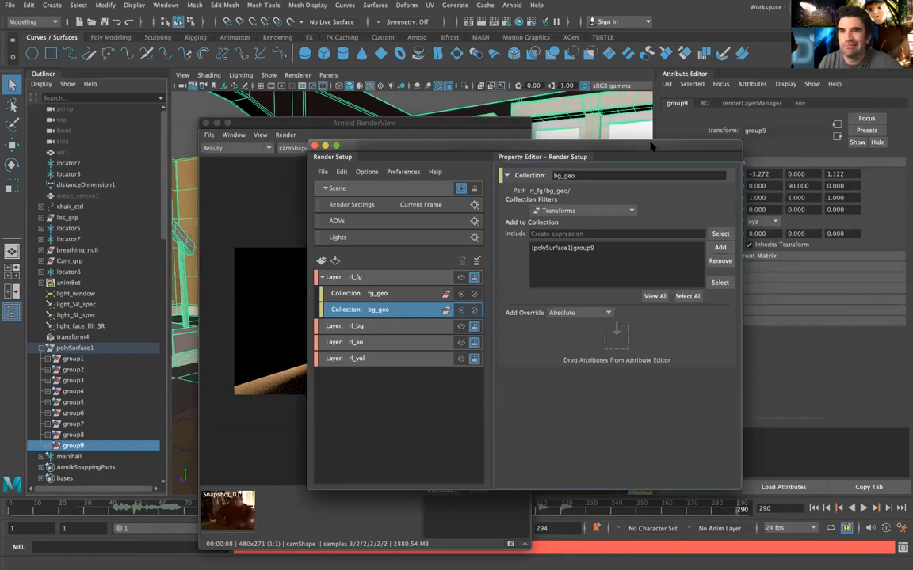
- Display the rl_fg layer again and re-render it in the Arnold RenderView with the background geometry included
left_click_drag(389, 149, 590, 135)
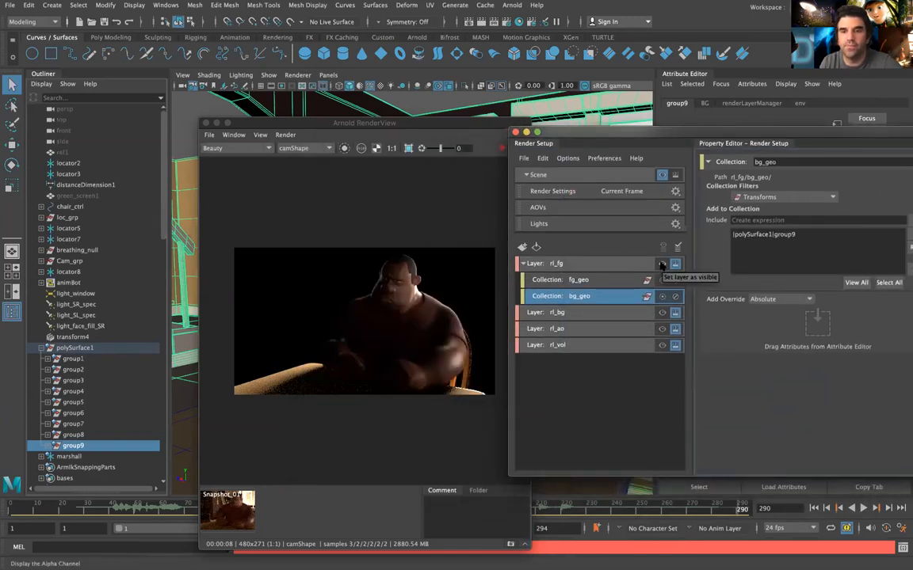
left_click(661, 265)
left_click(286, 135)
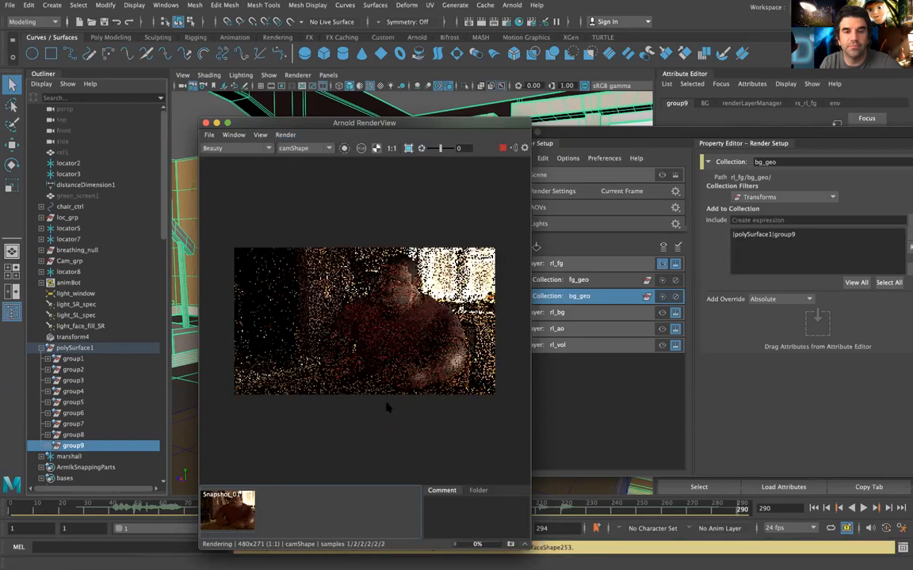
left_click(240, 495)
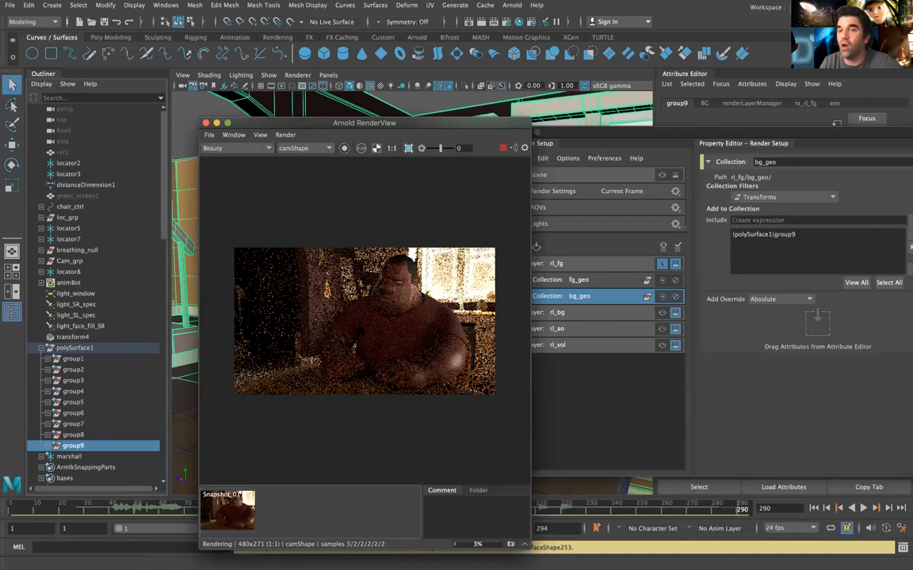
- Create an absolute Primary Visibility override for bg_geo in rl_fg, using the shape attributes of the window frame, polySurfaceShape122
left_click_drag(763, 122, 536, 193)
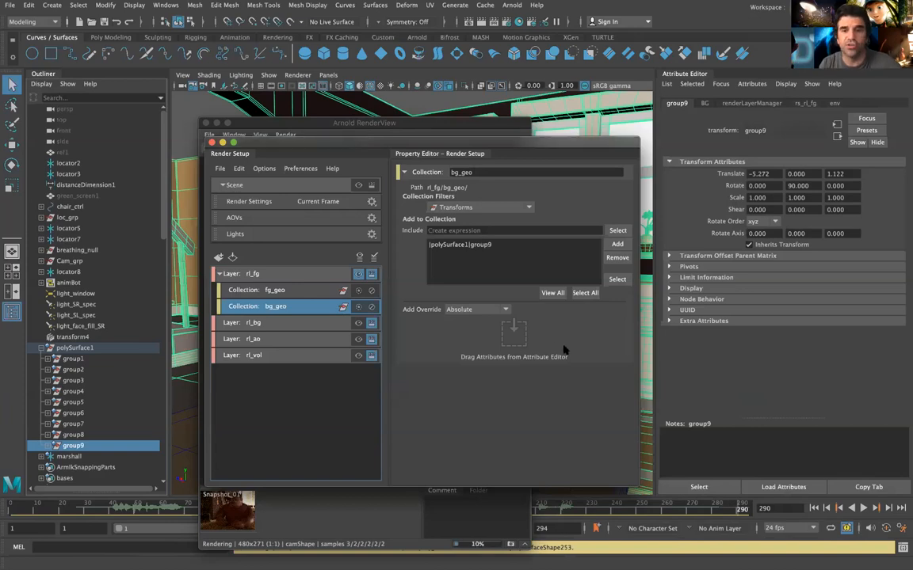
left_click_drag(568, 144, 500, 168)
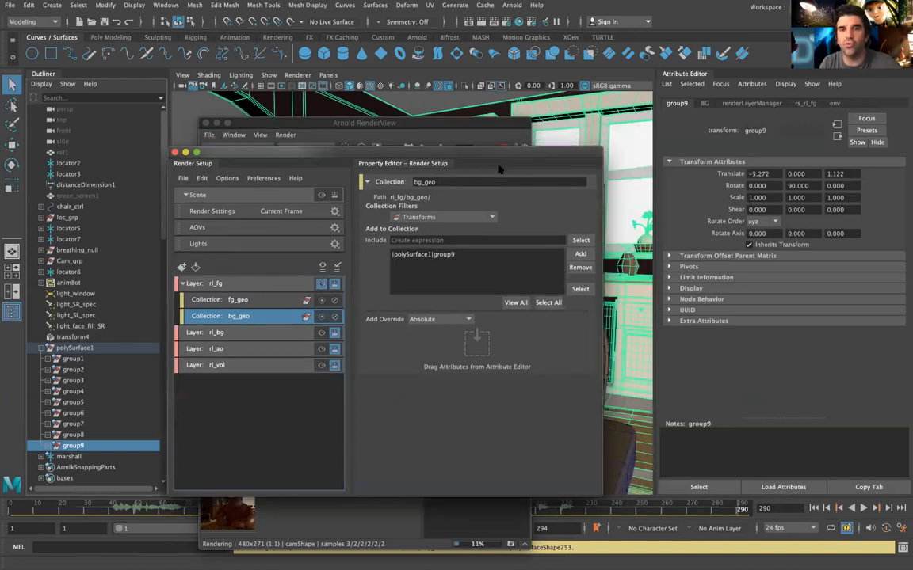
left_click(588, 105)
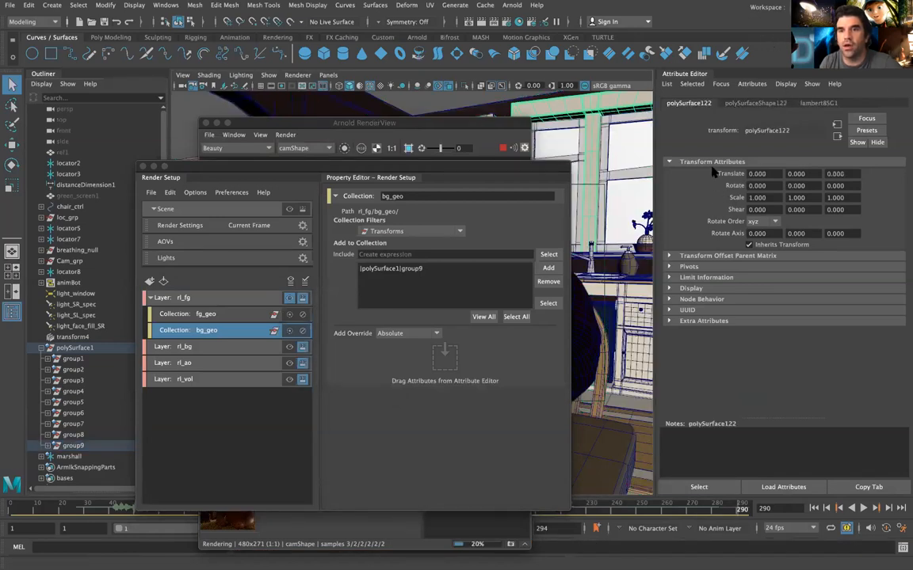
left_click(753, 103)
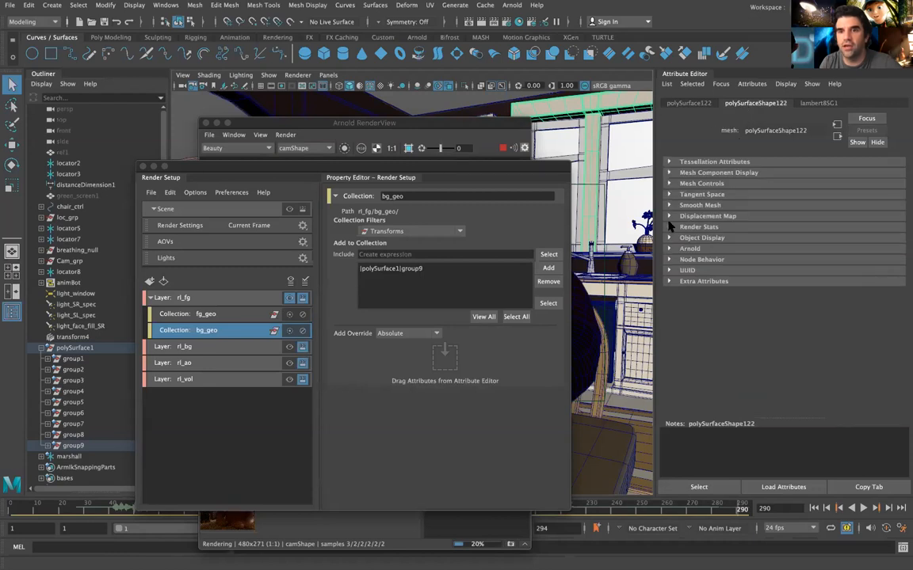
left_click(669, 227)
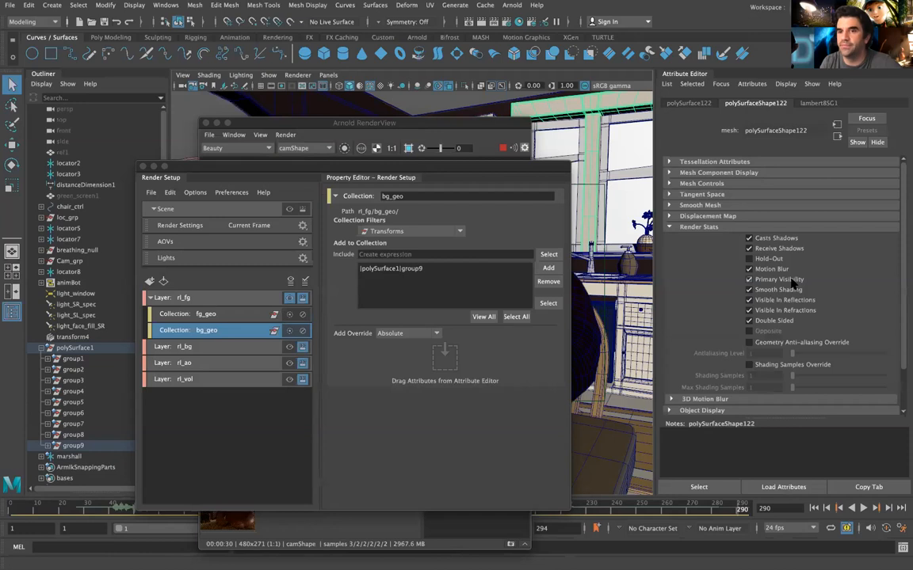
right_click(790, 282)
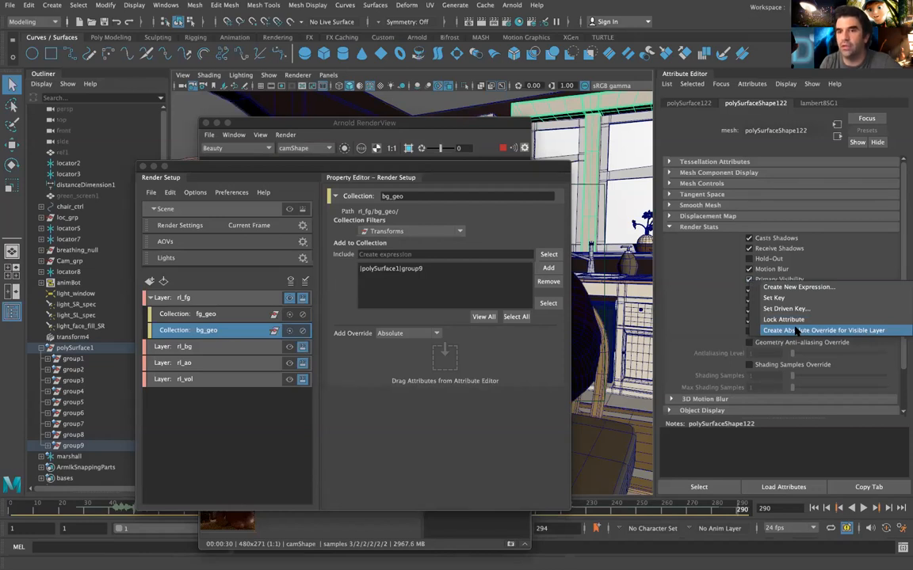
left_click(797, 330)
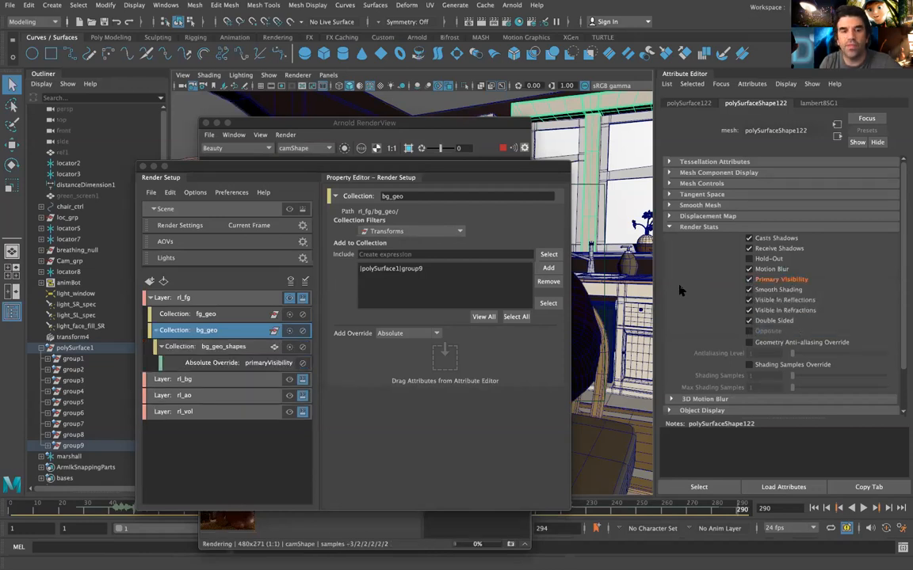
- Turn off Primary Visibility in the bg_geo_shapes override and arrange the Render Setup and Arnold RenderView windows side by side
left_click(214, 363)
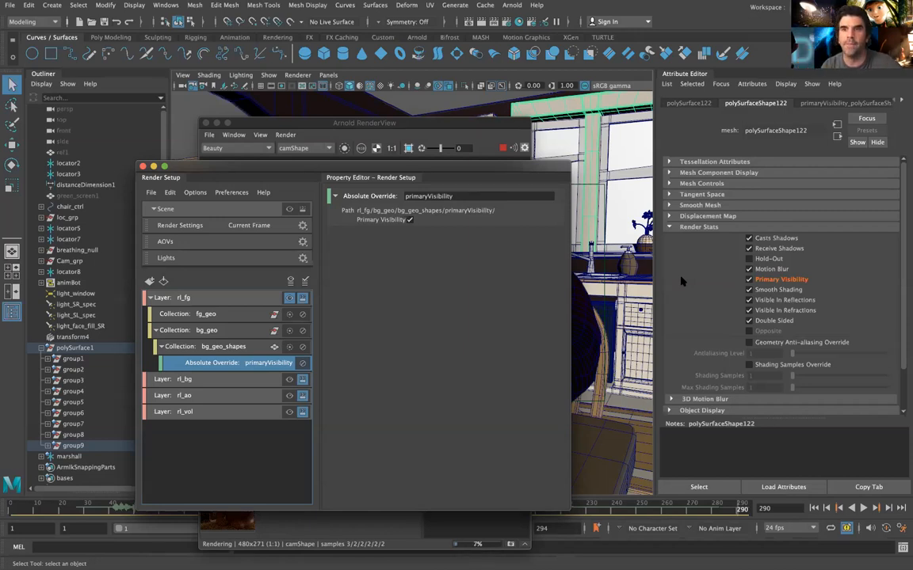
left_click(409, 219)
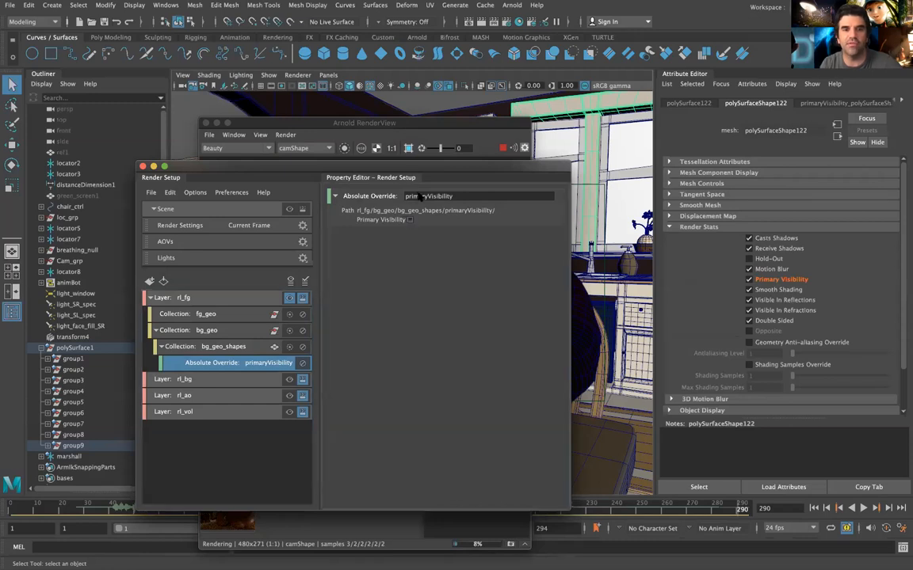
left_click_drag(424, 172, 414, 467)
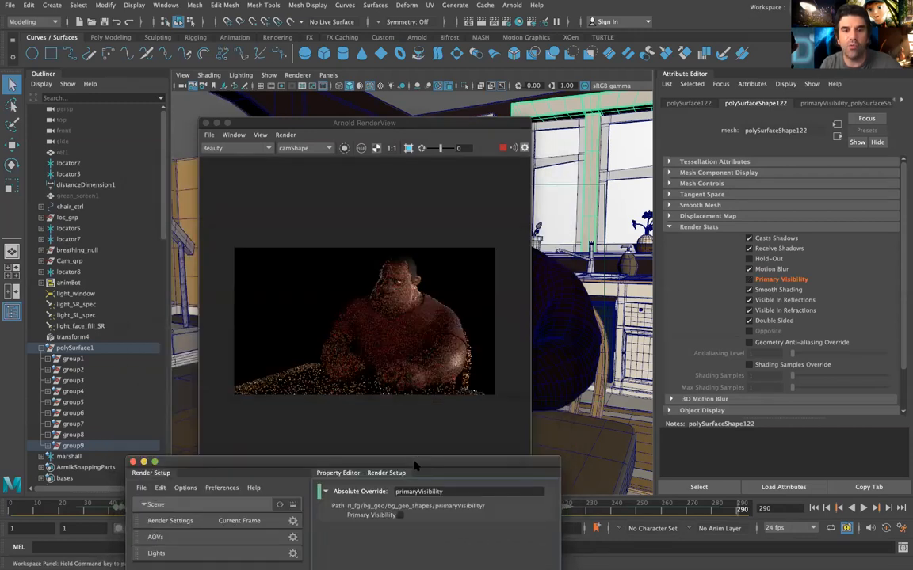
left_click_drag(369, 121, 604, 84)
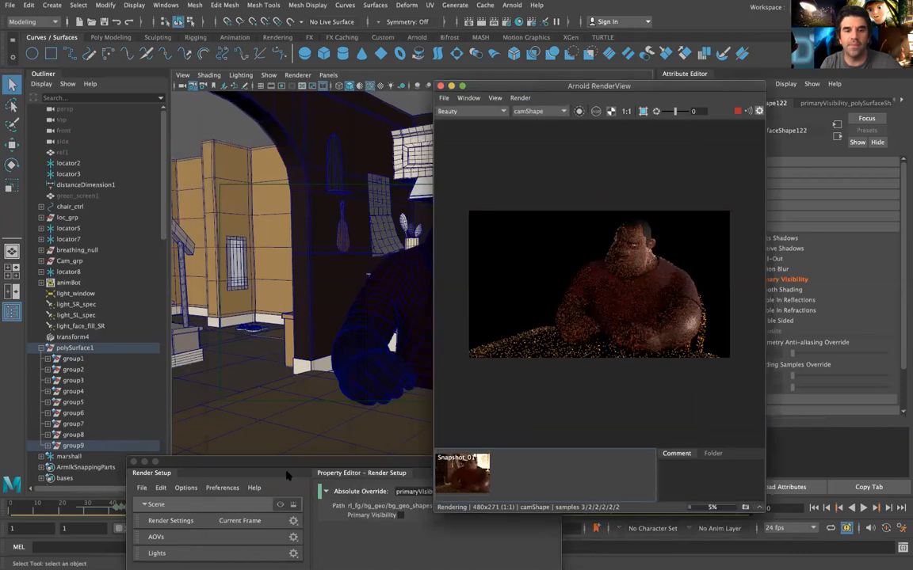
left_click_drag(341, 462, 210, 263)
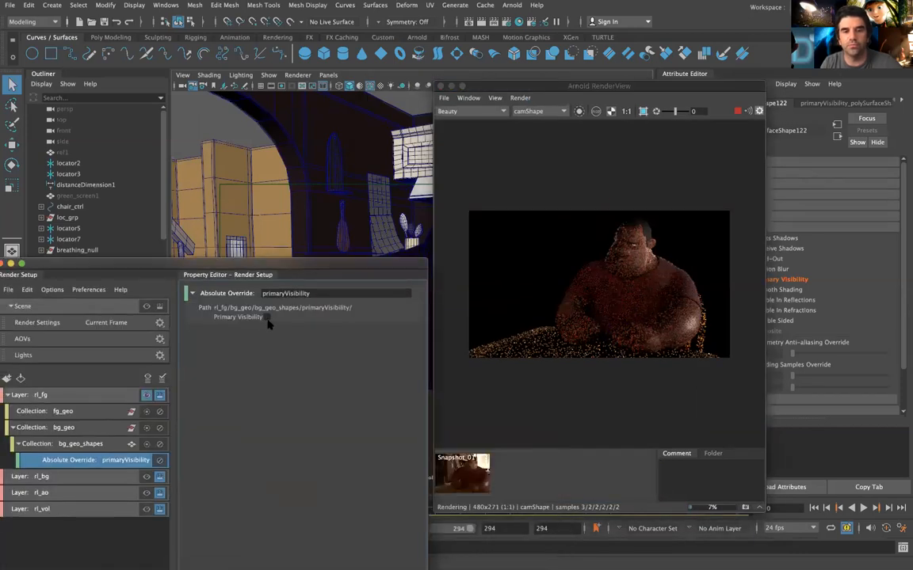
left_click(266, 317)
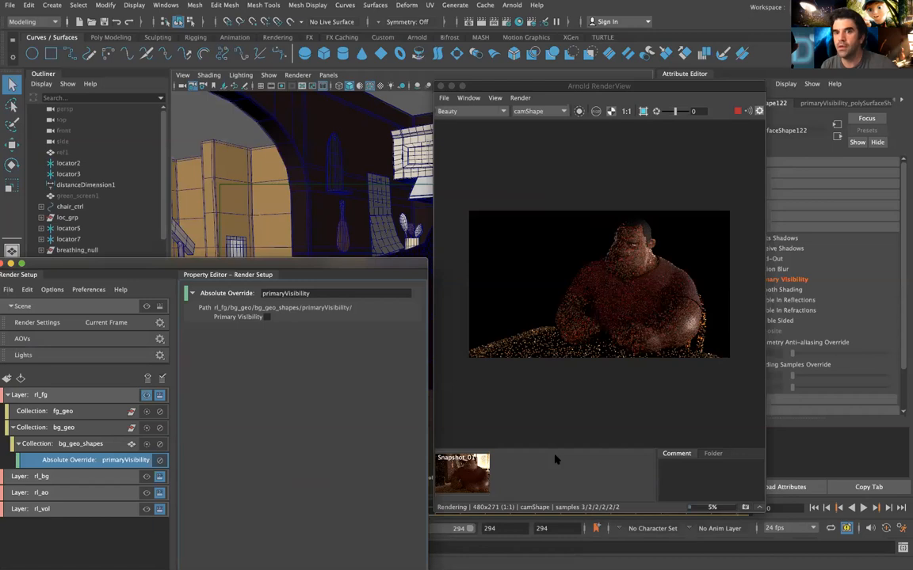
- Compare the rl_fg render without visible background geometry against the stored Snapshot_01
left_click(450, 468)
left_click(449, 469)
left_click(474, 458)
left_click(474, 458)
left_click(475, 458)
left_click(475, 458)
left_click(475, 458)
left_click(474, 458)
left_click(475, 458)
left_click(475, 458)
left_click(475, 458)
left_click(474, 458)
left_click(475, 458)
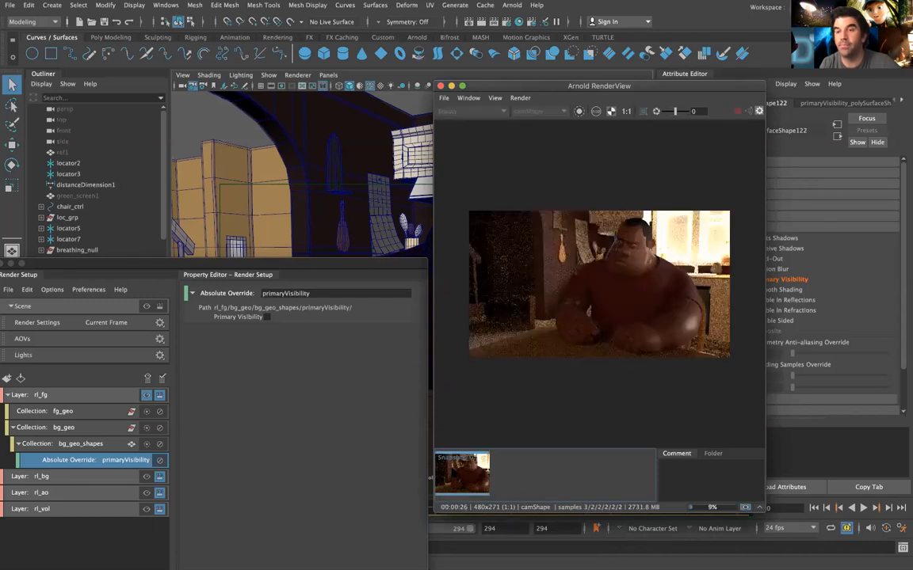
left_click(475, 458)
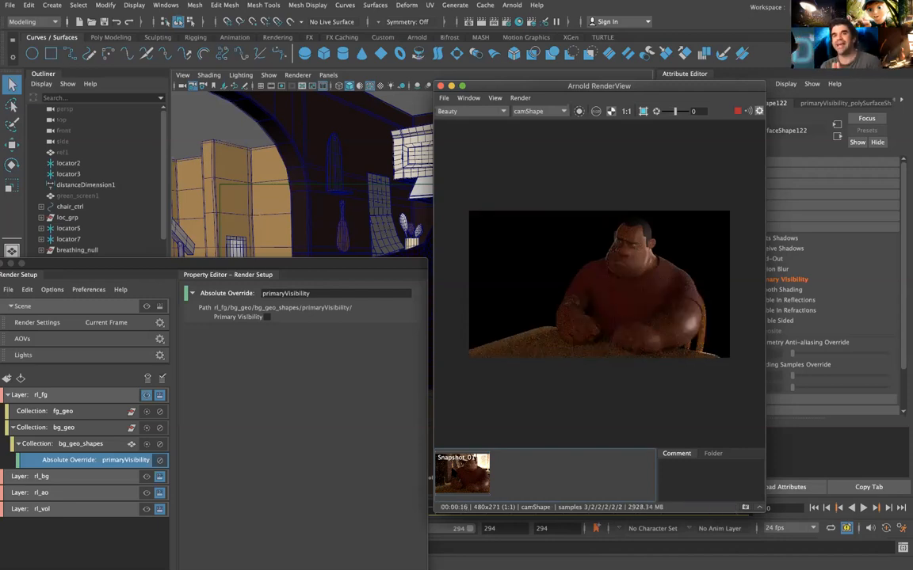
- Inspect the alpha channel of the rl_fg render against its color image, and collapse the rl_fg layer
left_click(596, 111)
left_click(595, 111)
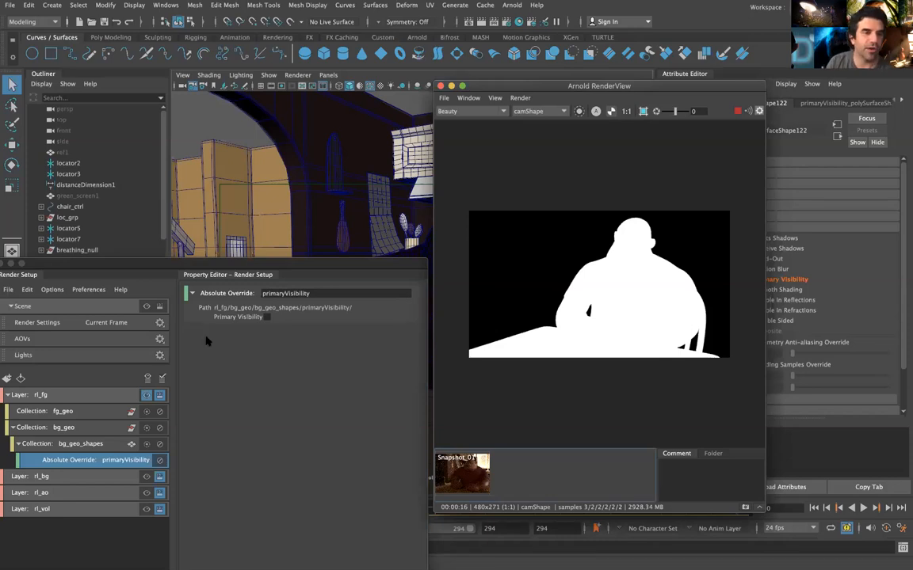
left_click(51, 397)
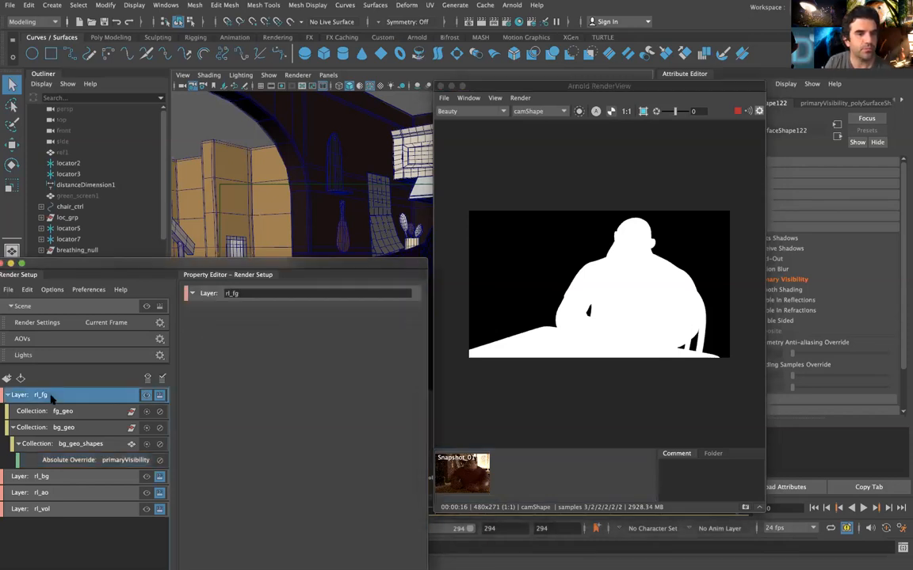
left_click(8, 395)
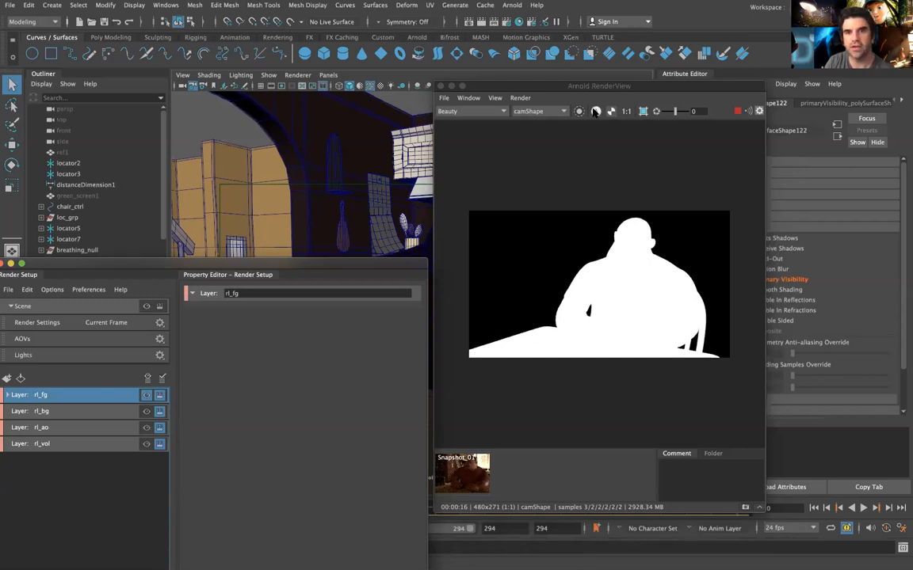
left_click(596, 111)
left_click(595, 112)
left_click(596, 112)
left_click(596, 112)
left_click(596, 112)
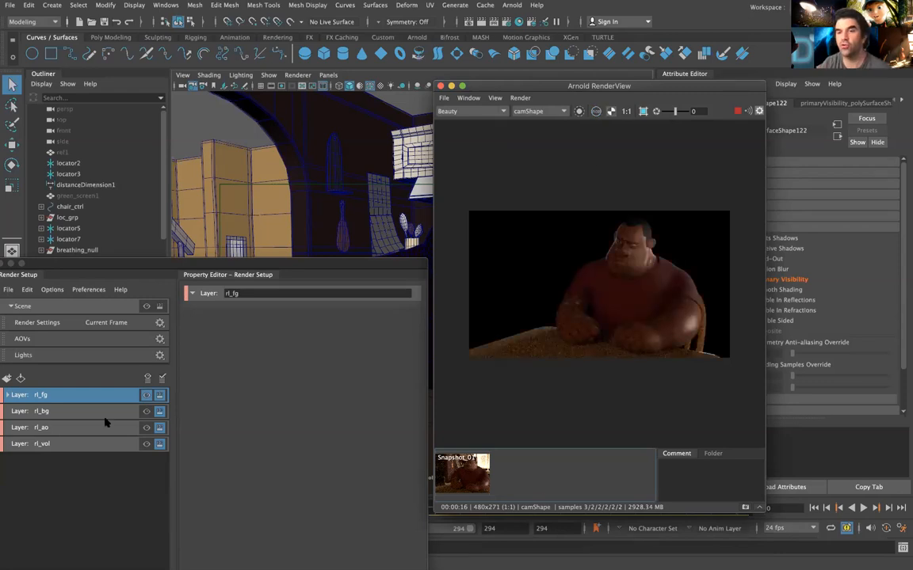
- Make the rl_bg layer visible and create a collection in it named fg_geo
left_click(145, 413)
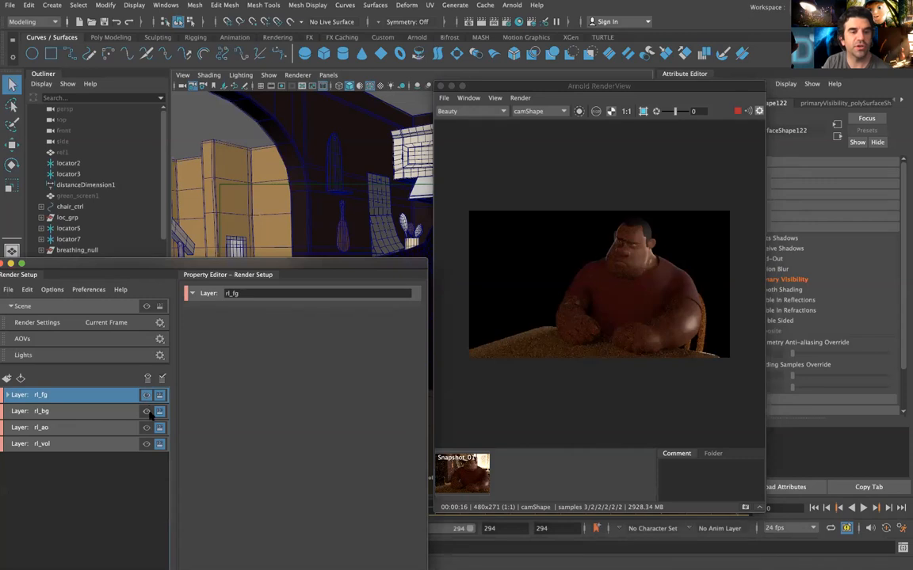
left_click_drag(247, 262, 466, 221)
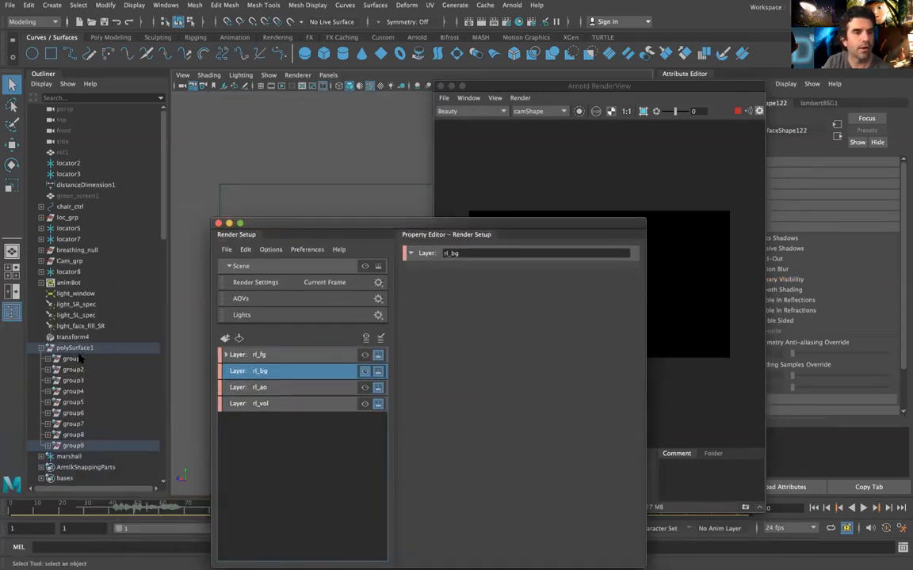
left_click(80, 358)
left_click(77, 446)
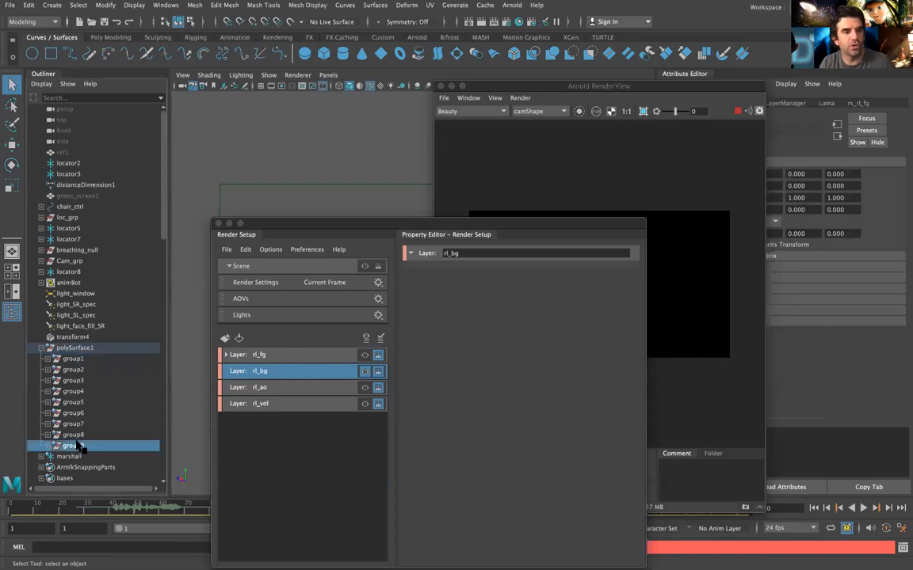
right_click(277, 372)
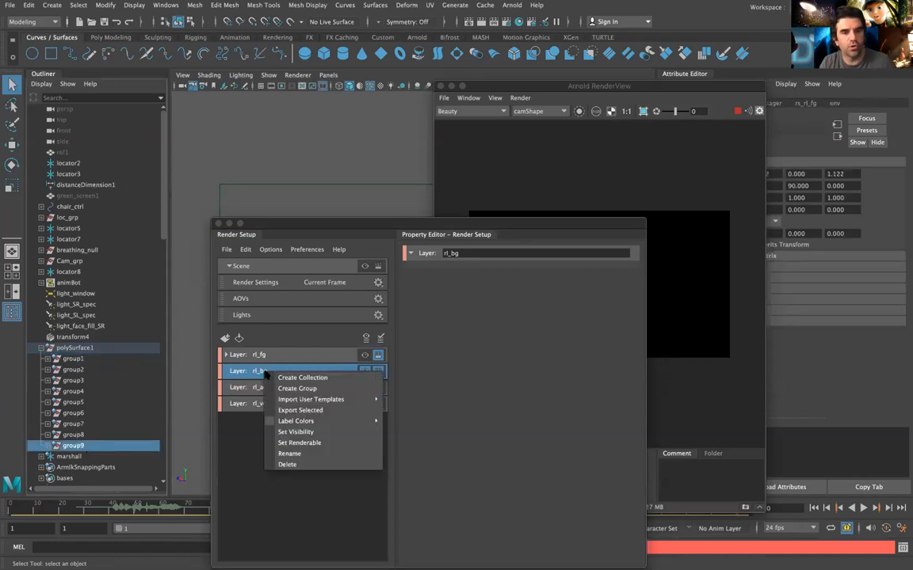
left_click(297, 378)
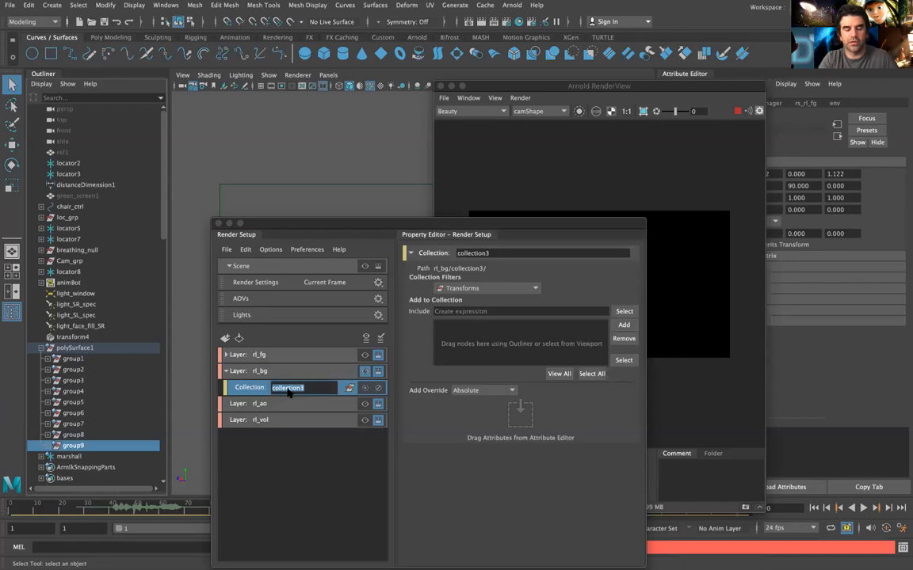
double_click(286, 389)
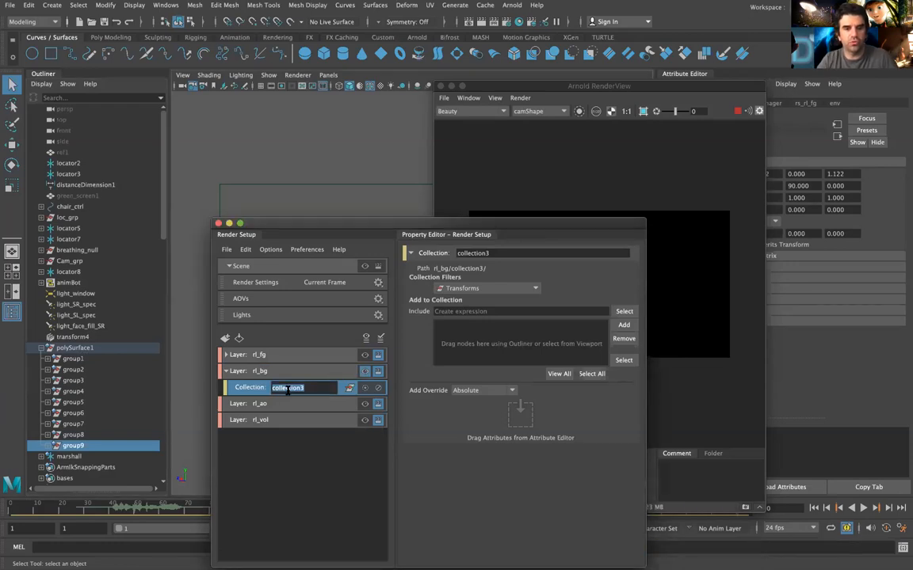
type("fg_geo")
key("Return")
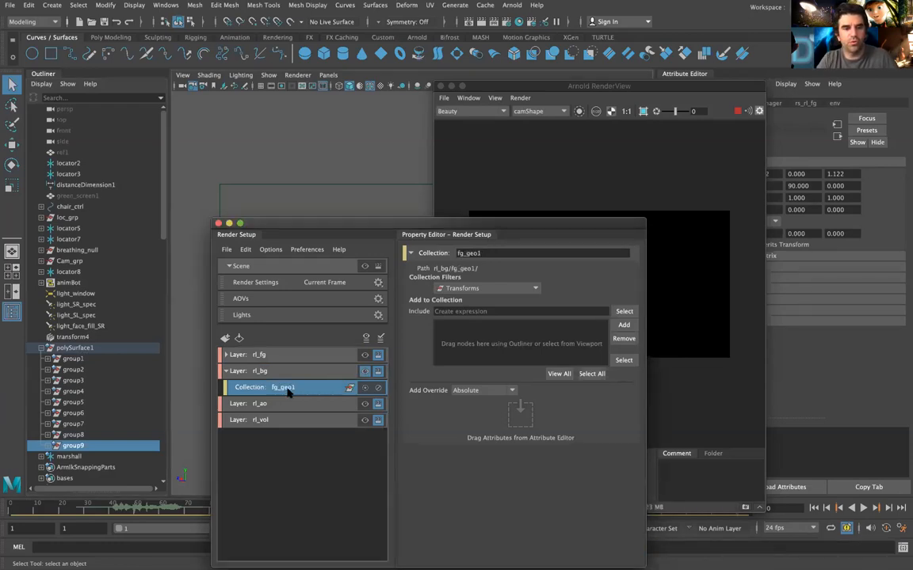
- Expand the rl_fg layer for reference and create a second collection in rl_bg named bg_geo
left_click(225, 355)
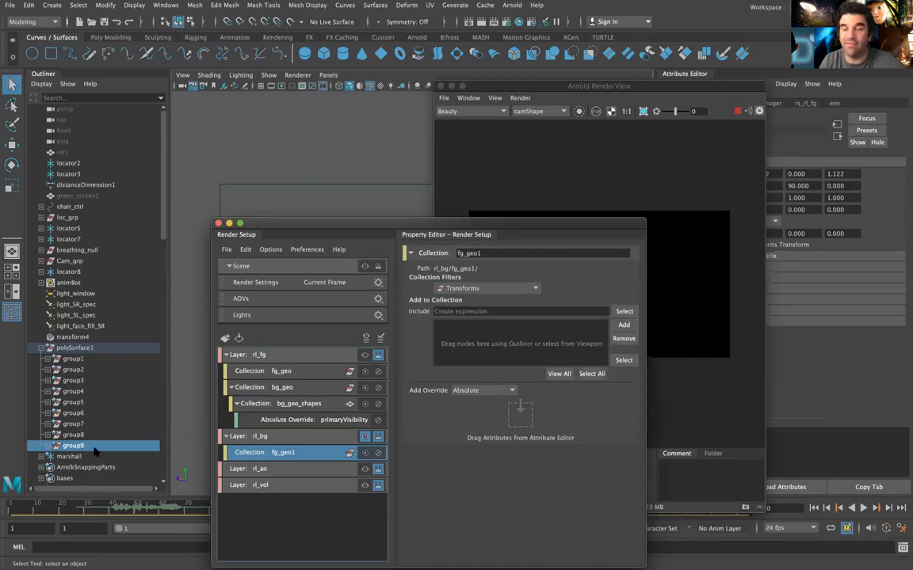
right_click(279, 437)
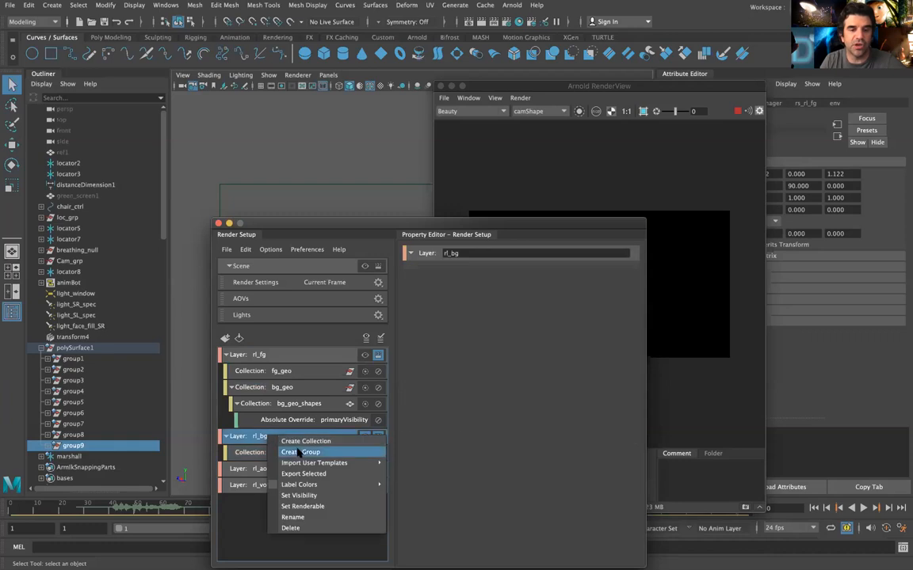
left_click(303, 441)
type("bg_geo")
key("Return")
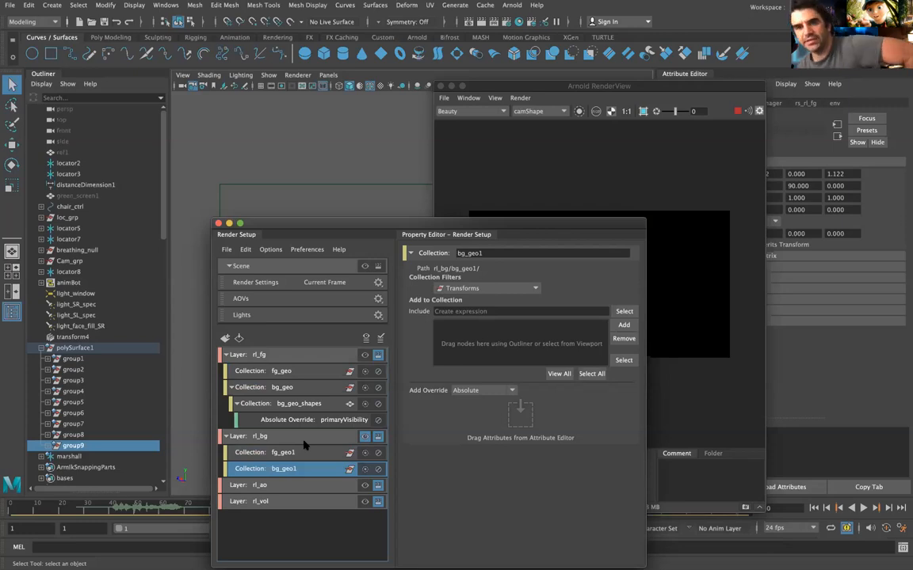
- Add polySurface1's group1 through group8 and the marshall character to the fg_geo1 collection in rl_bg
left_click(301, 452)
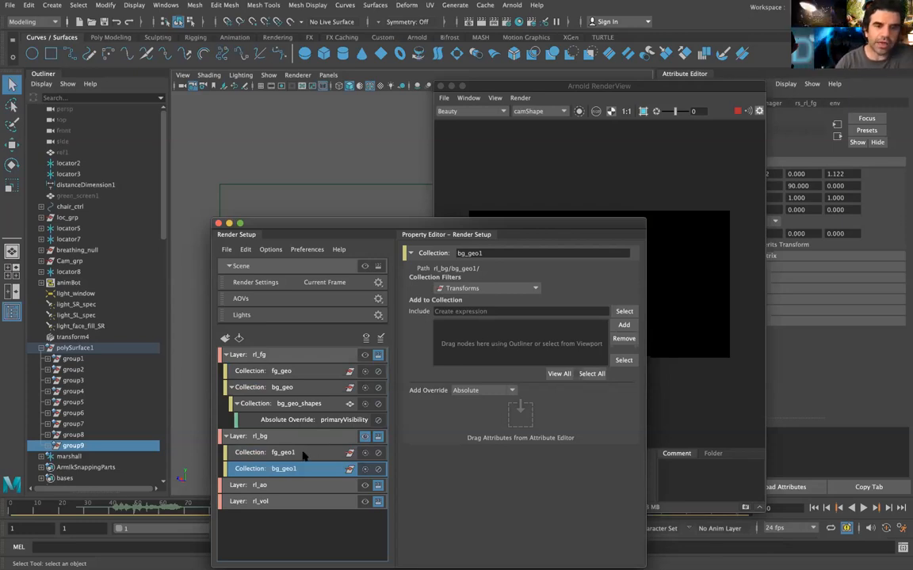
left_click(73, 435)
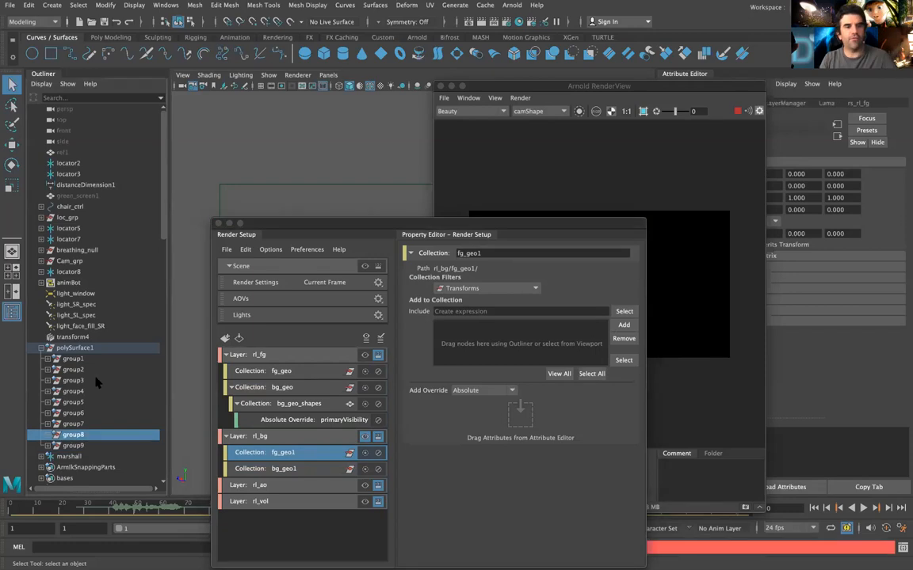
left_click(73, 359, "shift")
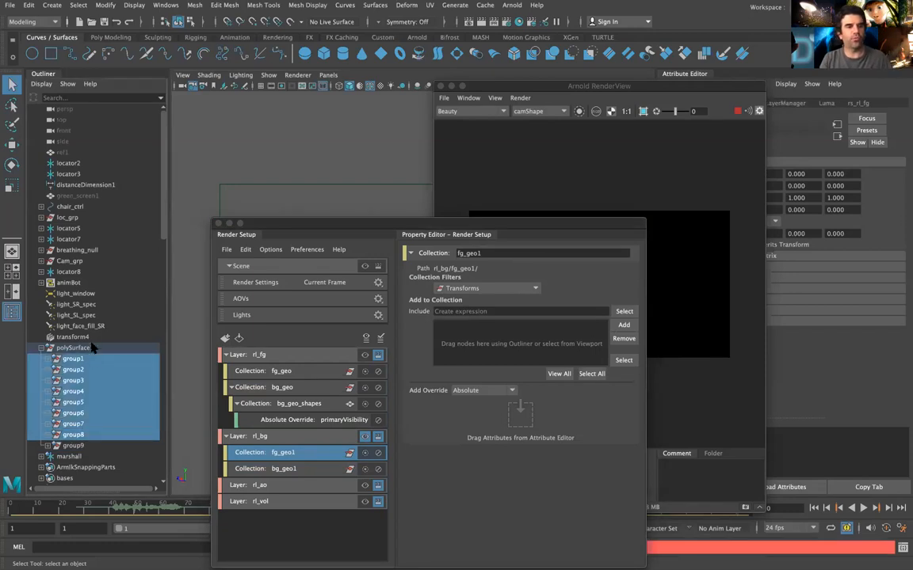
left_click(79, 457, "ctrl")
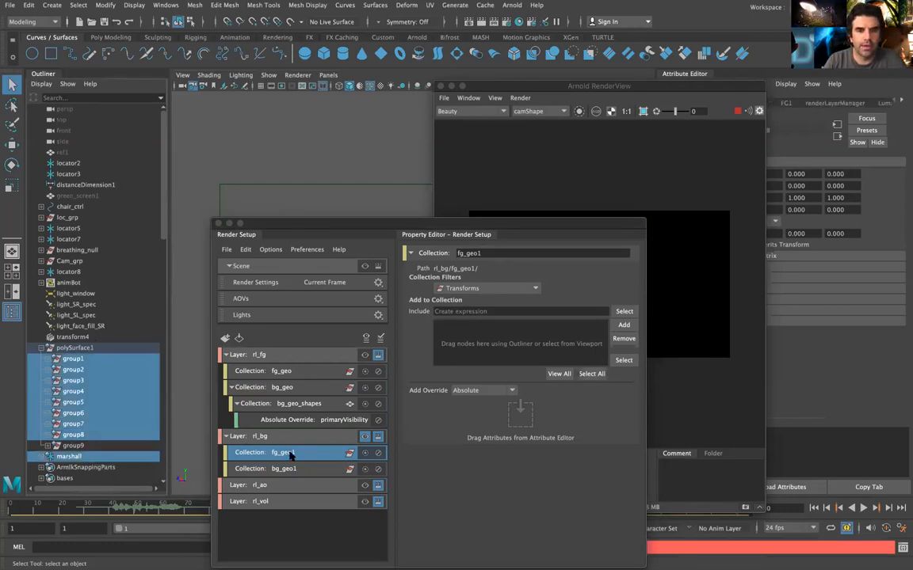
right_click(331, 454)
left_click(368, 306)
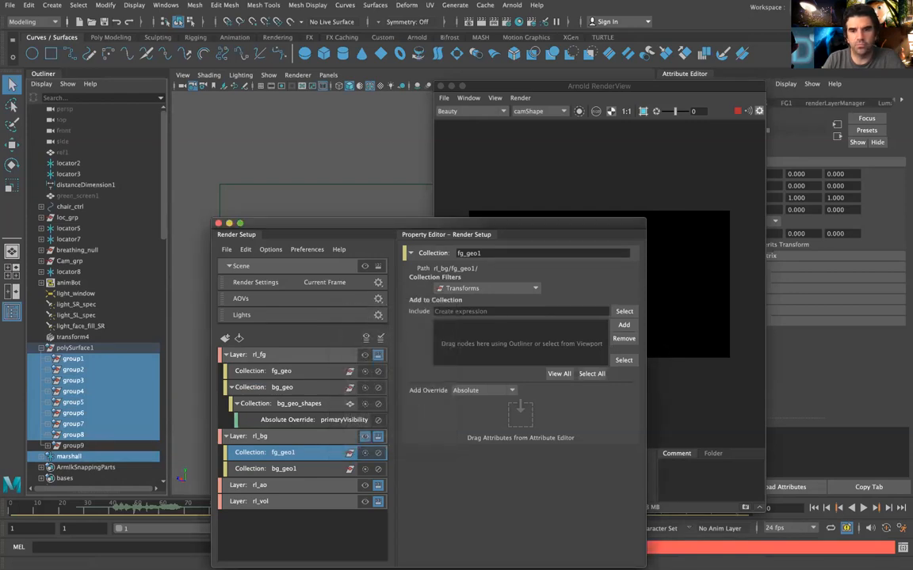
left_click(624, 325)
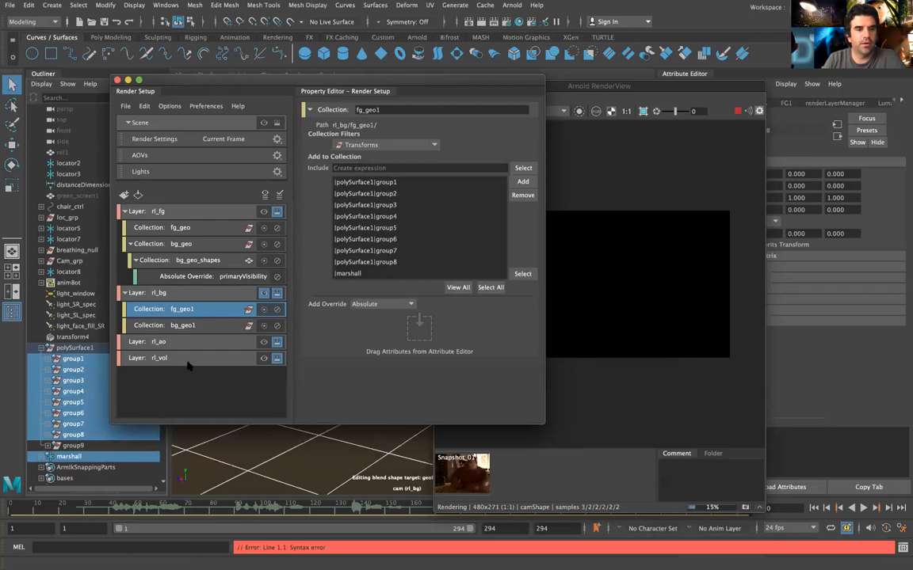
- Add polySurface1's group9 to the bg_geo1 collection in rl_bg
left_click(181, 325)
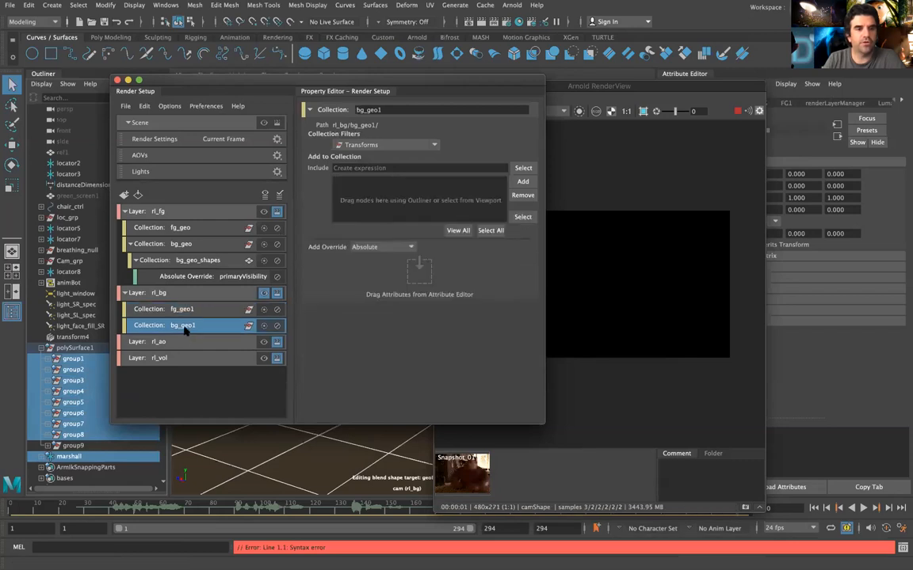
left_click(80, 444)
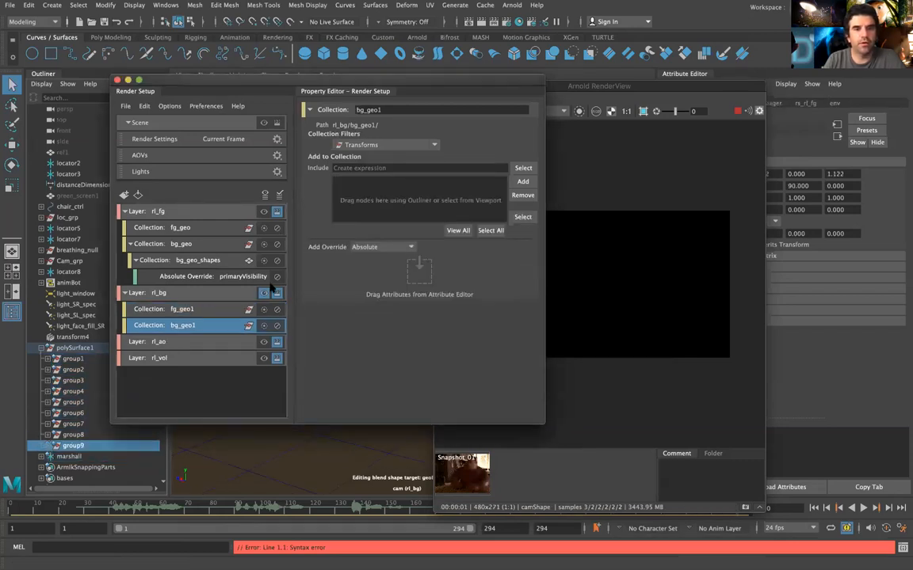
left_click(523, 181)
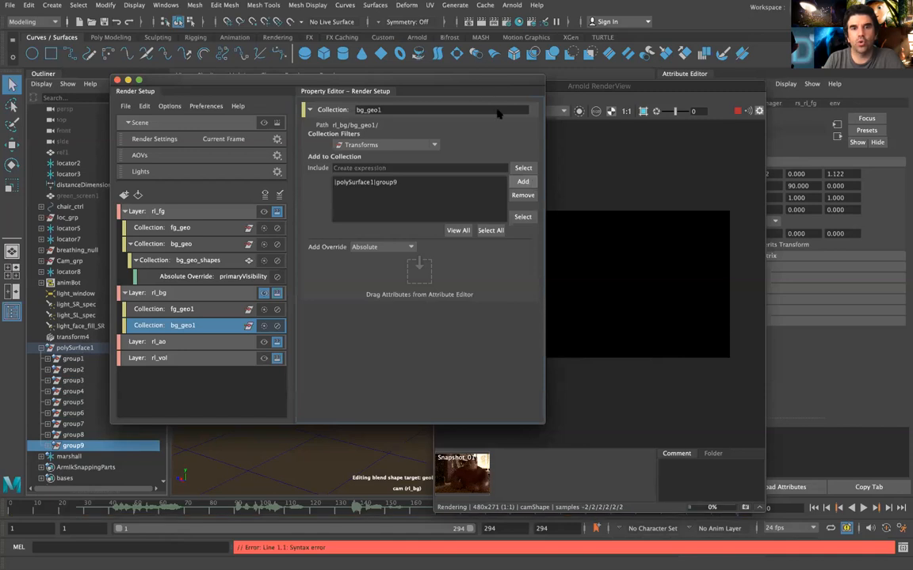
- Close the black render view and start a fresh Arnold render of the rl_bg layer
left_click_drag(479, 81, 418, 246)
left_click(519, 98)
left_click(520, 98)
left_click(521, 98)
left_click(519, 97)
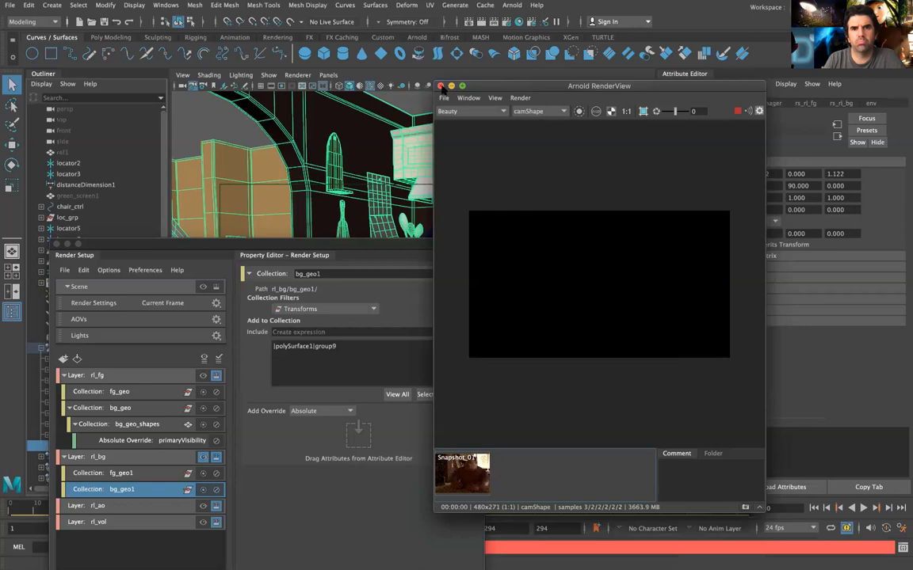
left_click(531, 112)
left_click(532, 118)
left_click(440, 85)
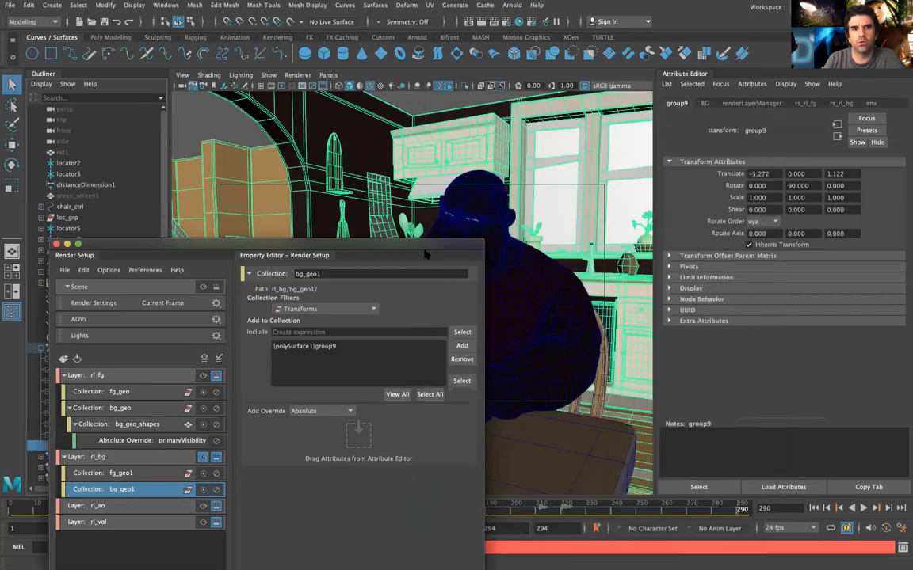
left_click_drag(425, 253, 421, 177)
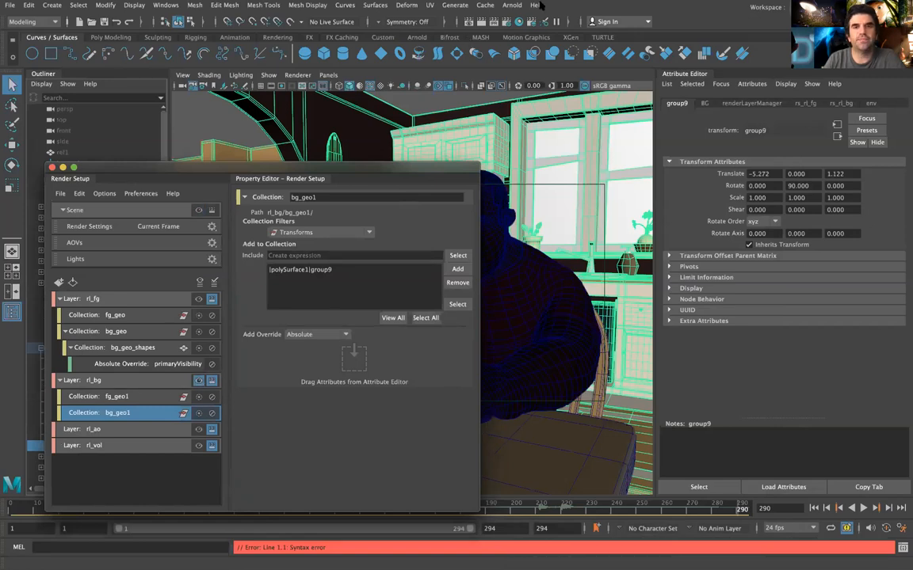
left_click(512, 6)
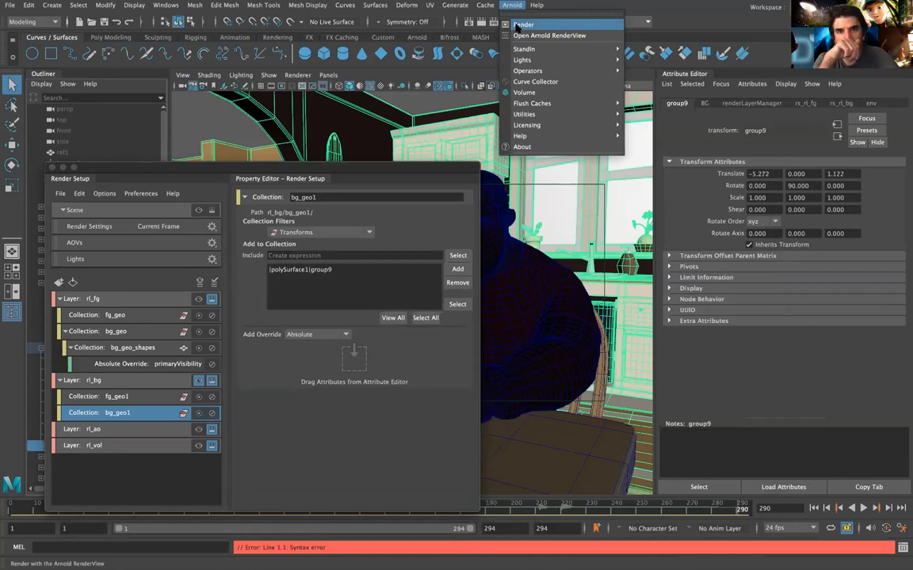
left_click(521, 25)
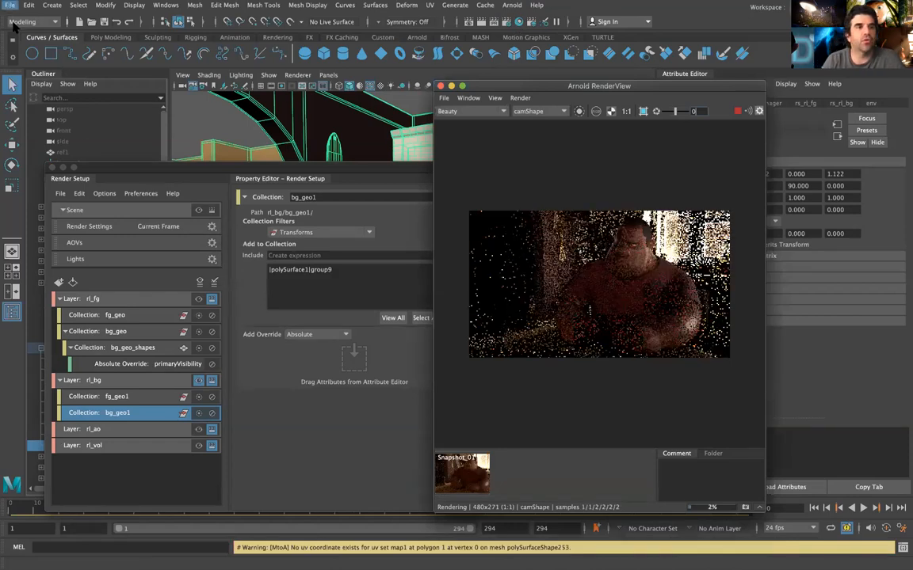
- Save the scene under the new name who_else_you_got_v013_mt_07_renderLayers.ma, accepting the student version notice
left_click(10, 5)
left_click(40, 60)
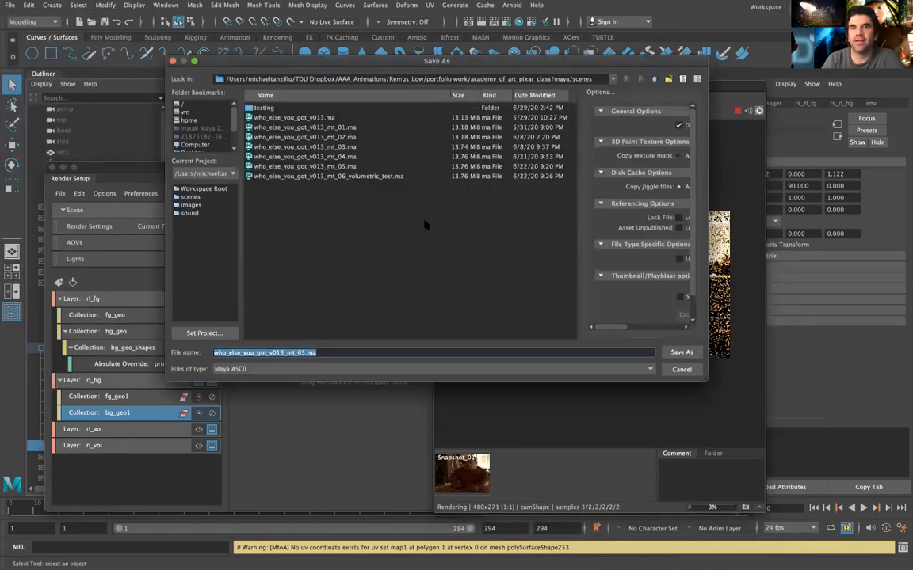
left_click(360, 166)
left_click(307, 353)
key("BackSpace")
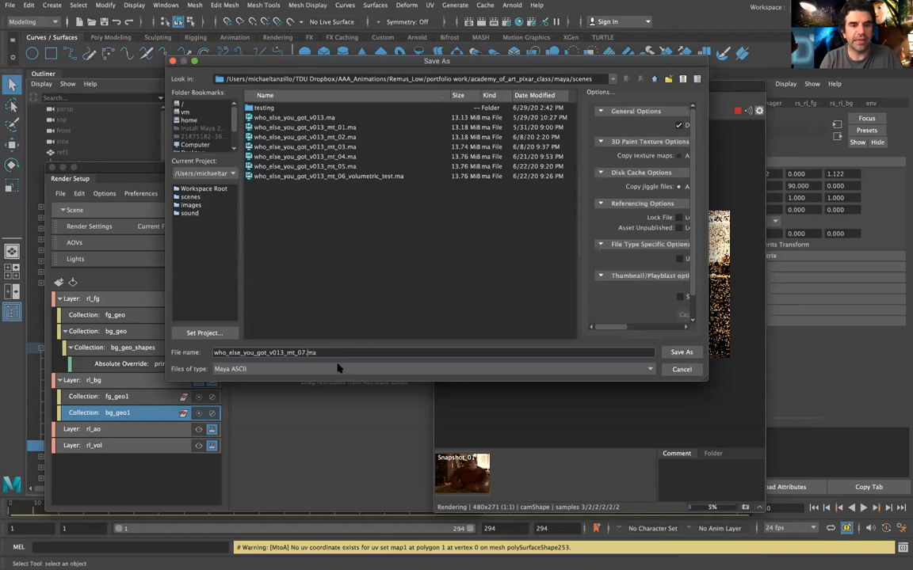
type("7_renderLayers")
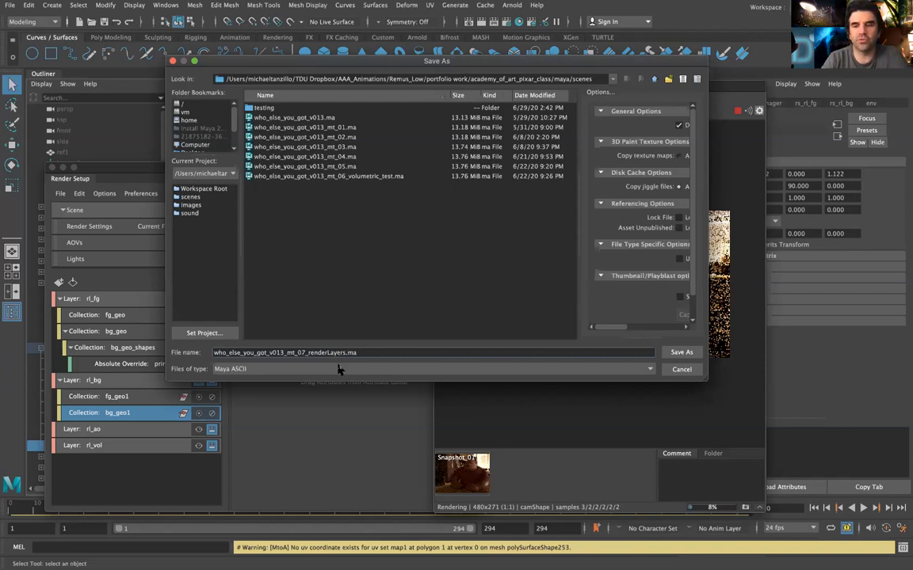
left_click(668, 356)
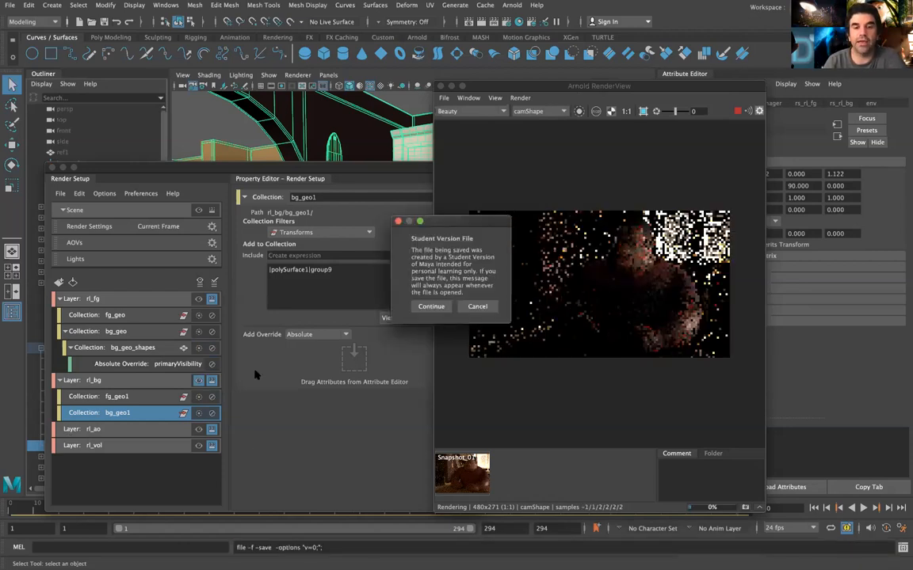
left_click(441, 308)
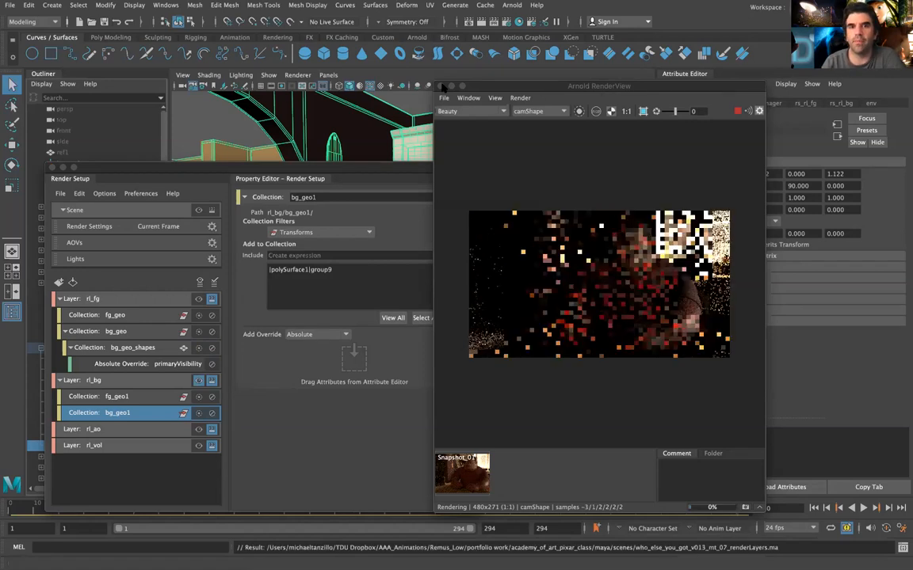
- Close the running render view and render rl_bg again with Arnold
left_click(442, 86)
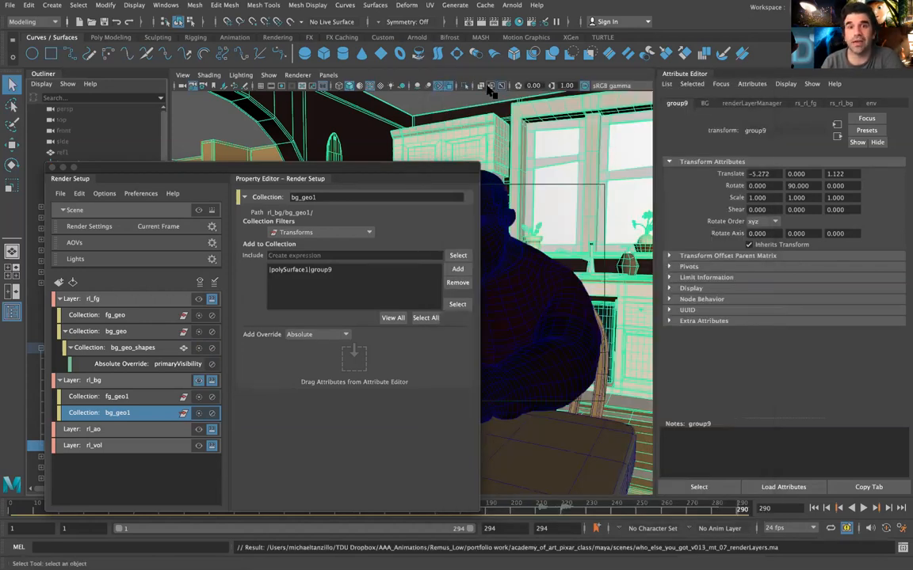
left_click(511, 5)
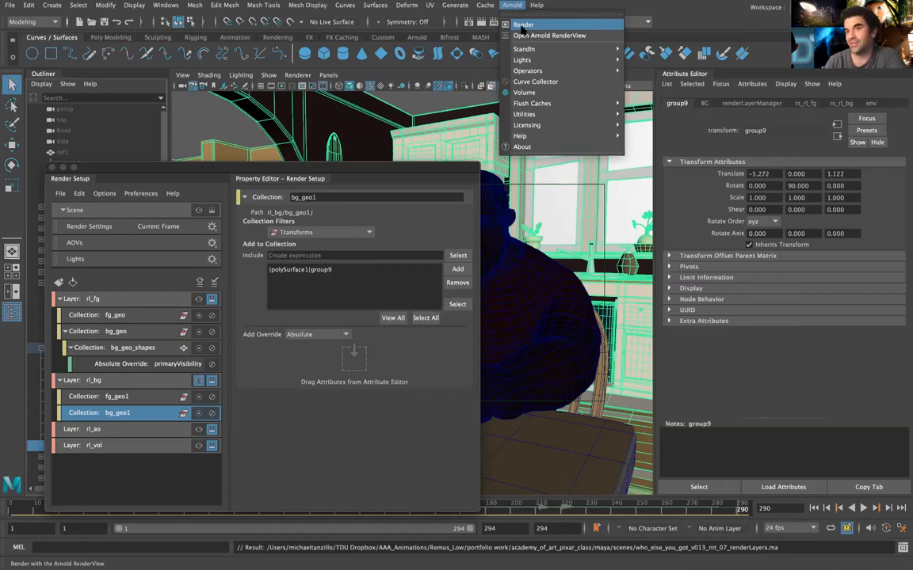
left_click(523, 25)
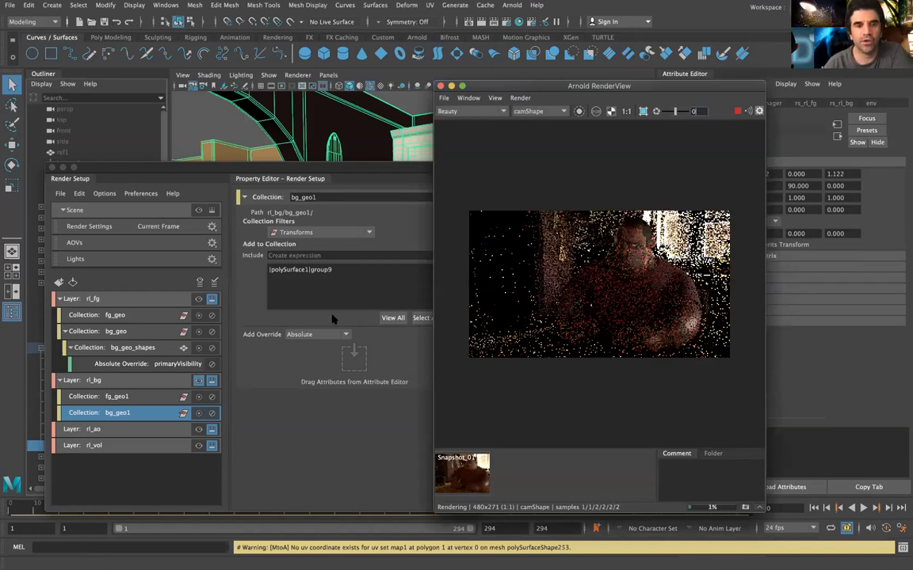
- Add an absolute override for Primary Visibility to the fg_geo1 collection, using the attribute of the character's shirt mesh
left_click(131, 396)
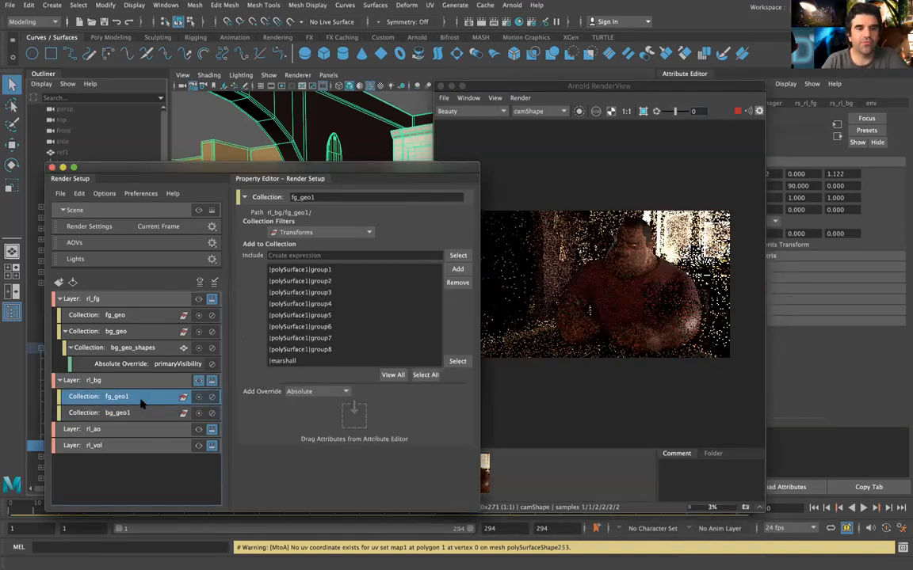
left_click(321, 352)
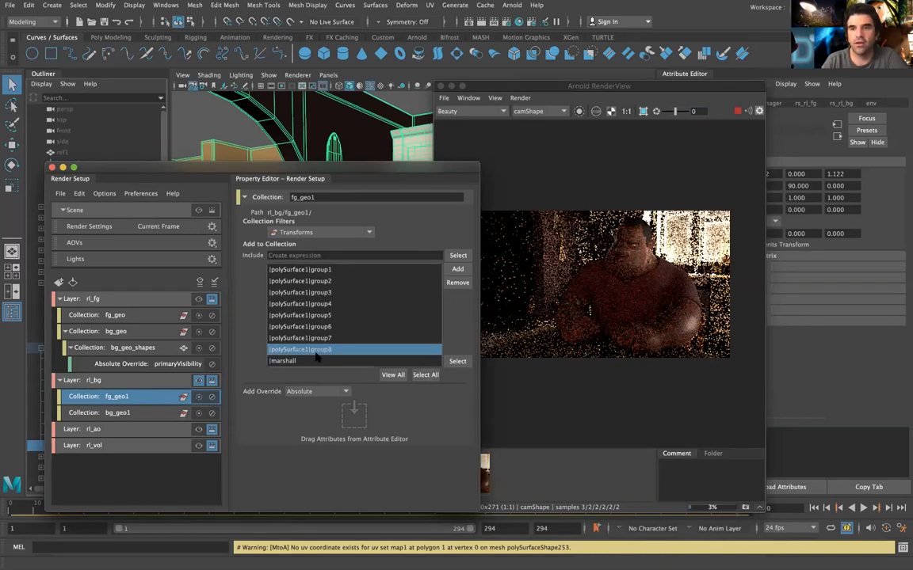
left_click(805, 104)
left_click_drag(736, 83, 895, 246)
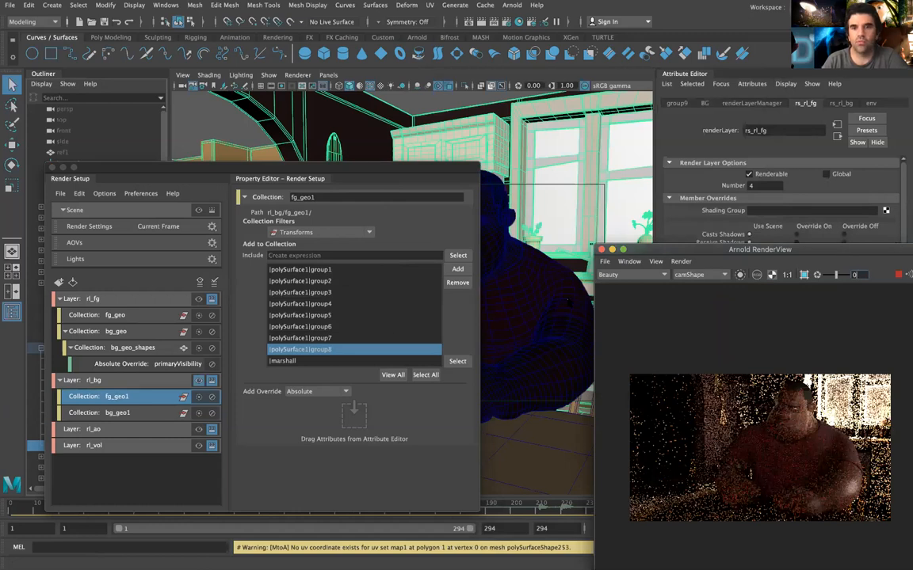
left_click(567, 293)
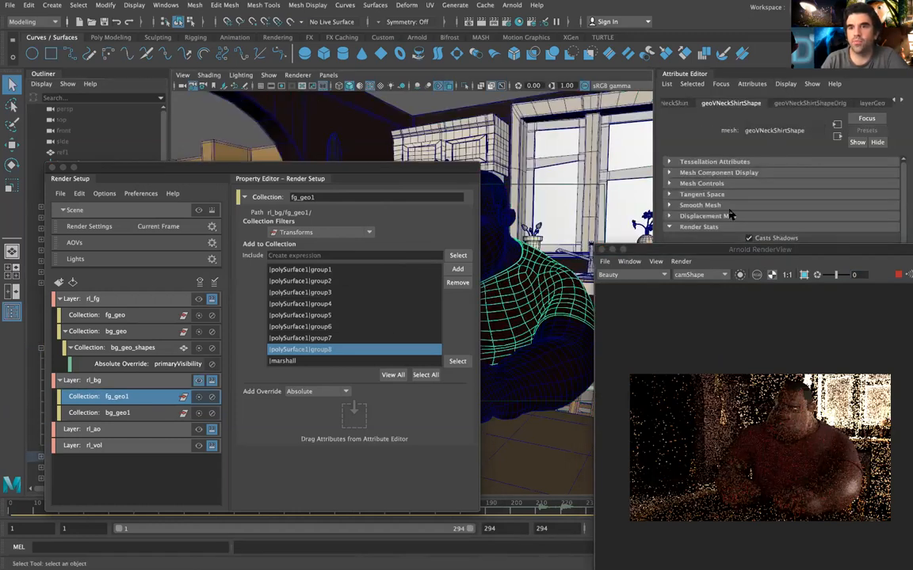
left_click_drag(708, 251, 700, 275)
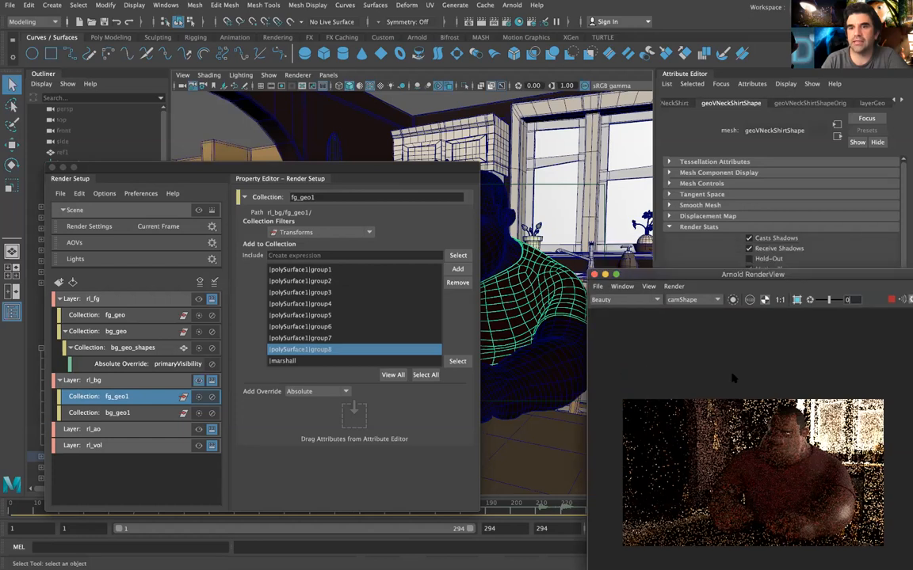
left_click_drag(779, 276, 731, 373)
right_click(777, 280)
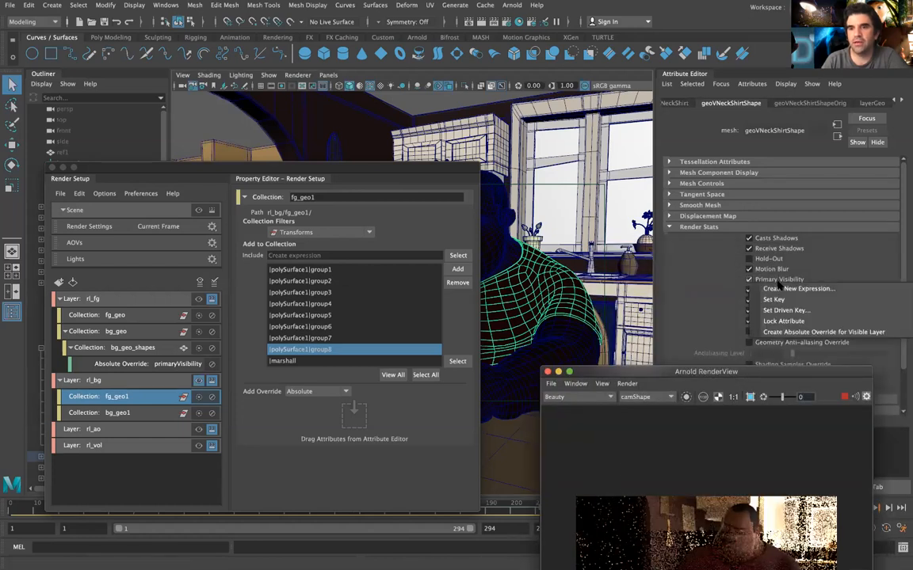
left_click(812, 333)
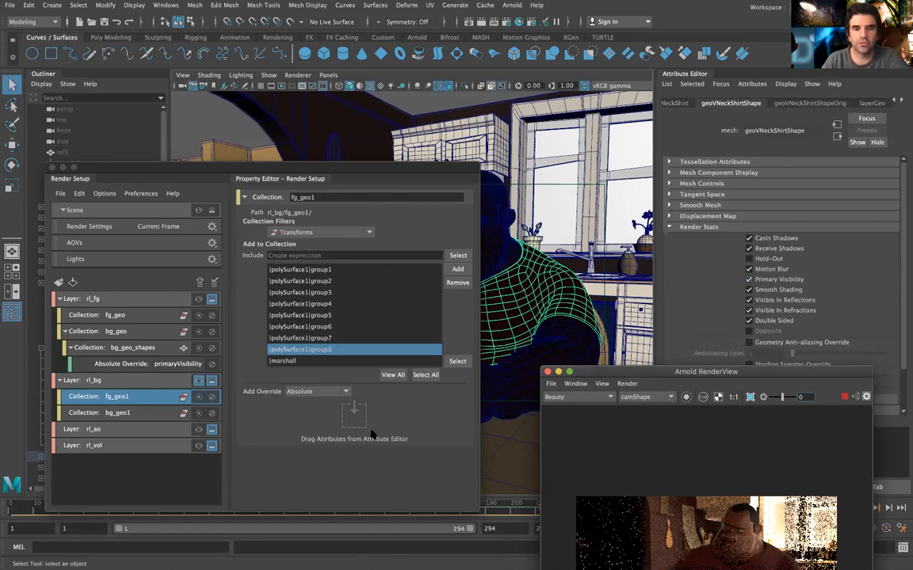
left_click_drag(678, 373, 598, 234)
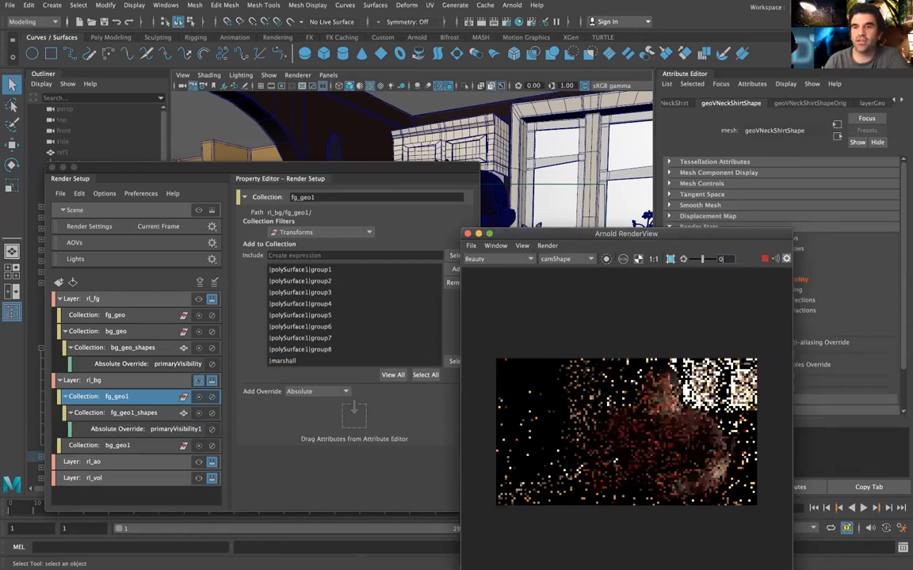
left_click_drag(683, 232, 650, 330)
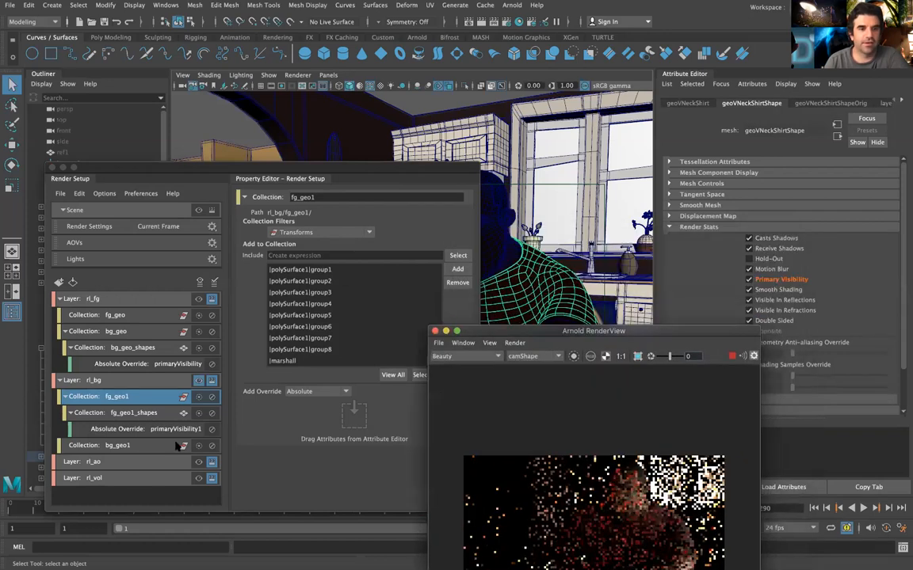
- Turn off Primary Visibility in the fg_geo1 collection's override and close the render view
left_click(172, 429)
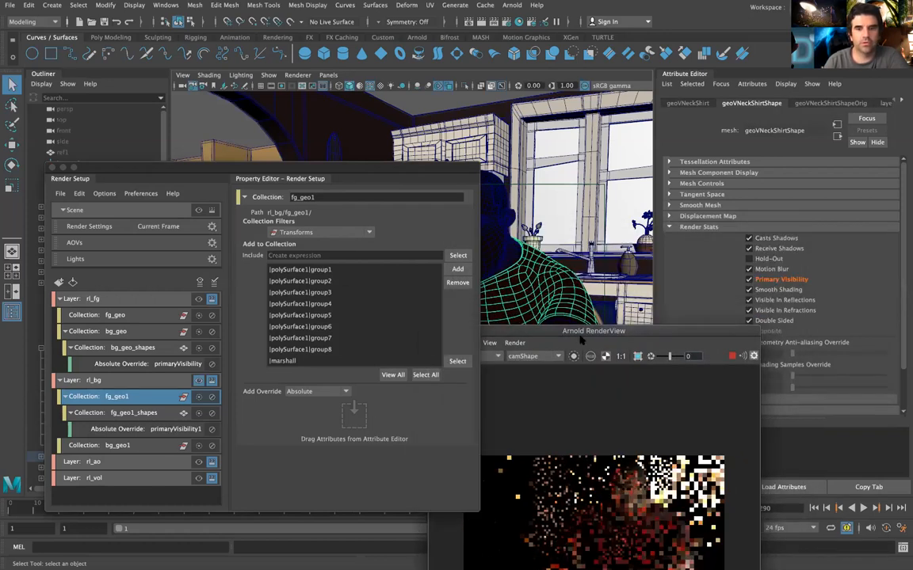
left_click_drag(582, 332, 689, 311)
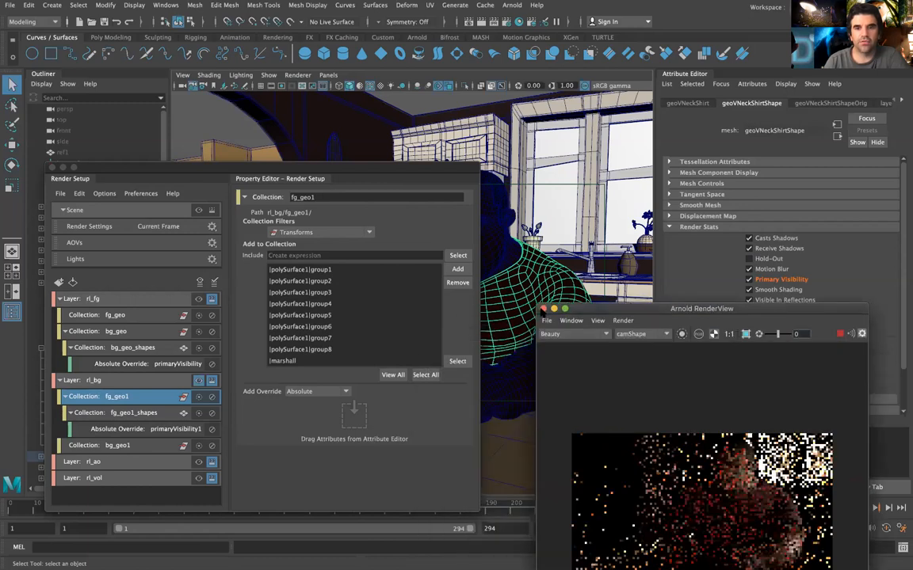
left_click(543, 310)
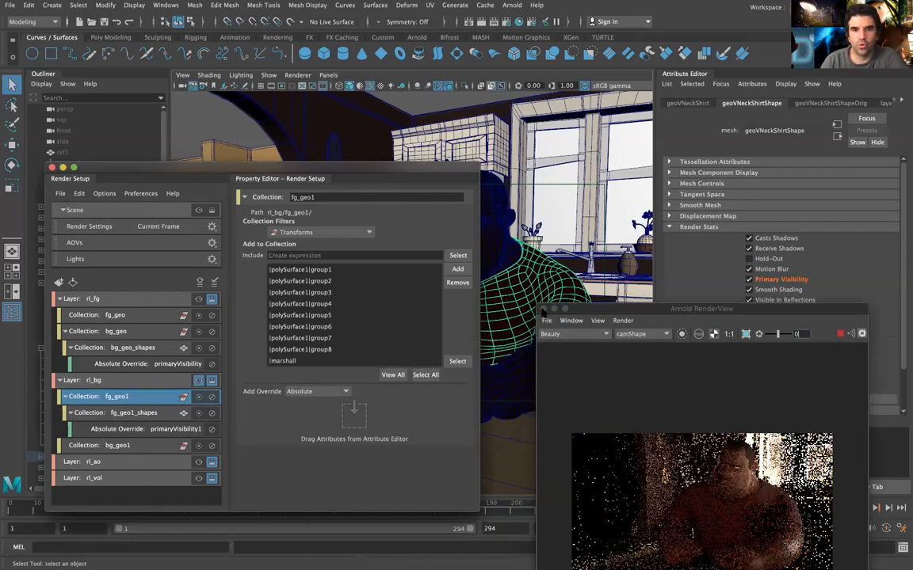
left_click(126, 428)
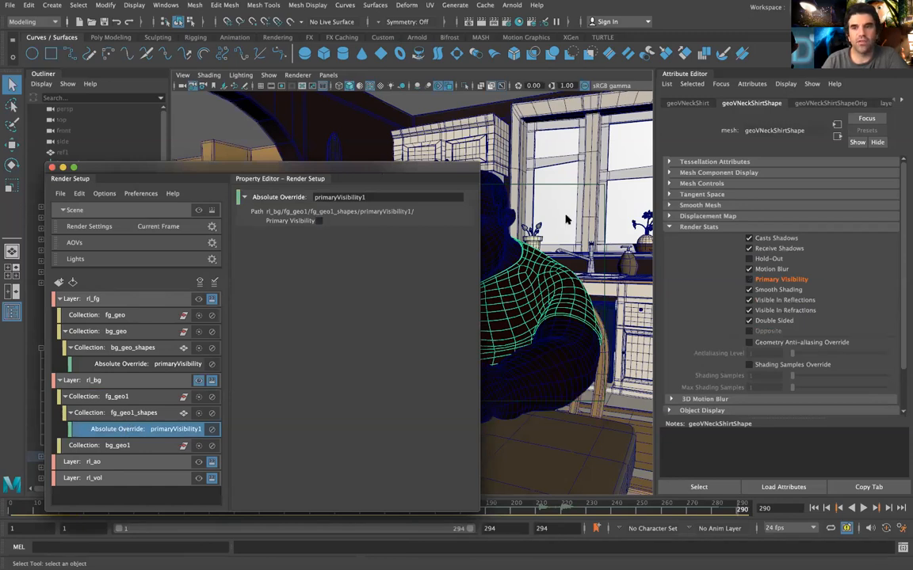
- Render the rl_bg layer with Arnold using the new visibility override, and uncover the whole render view
left_click(512, 5)
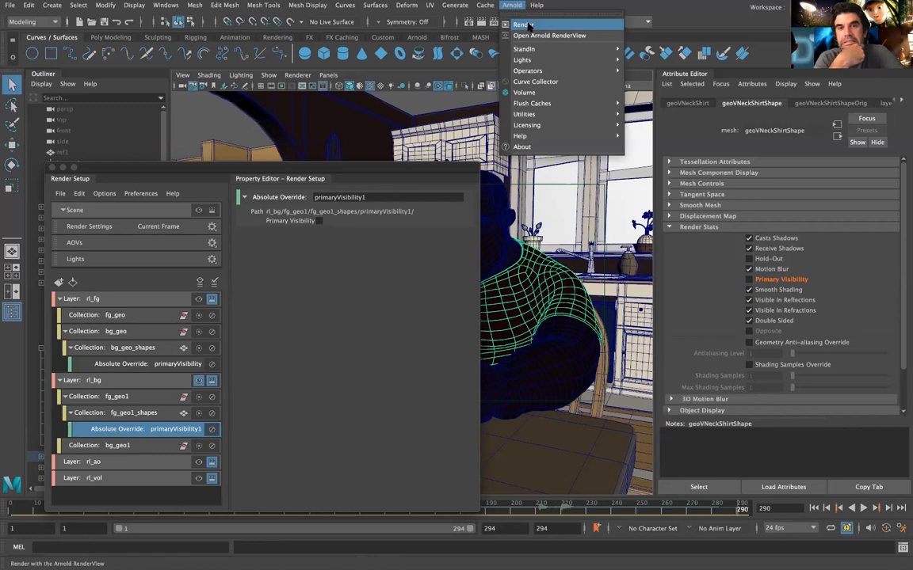
left_click(523, 24)
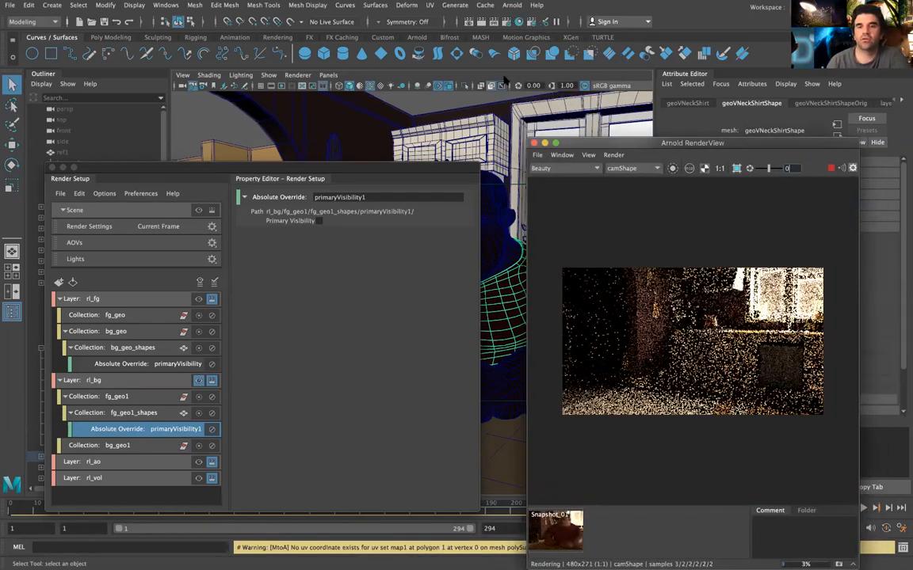
left_click_drag(663, 144, 504, 80)
- Compare the rl_bg render with Snapshot_01 by repeatedly switching the stored snapshot on and off
left_click(383, 473)
left_click(383, 473)
left_click(383, 473)
left_click(409, 453)
left_click(410, 453)
left_click(410, 453)
left_click(410, 454)
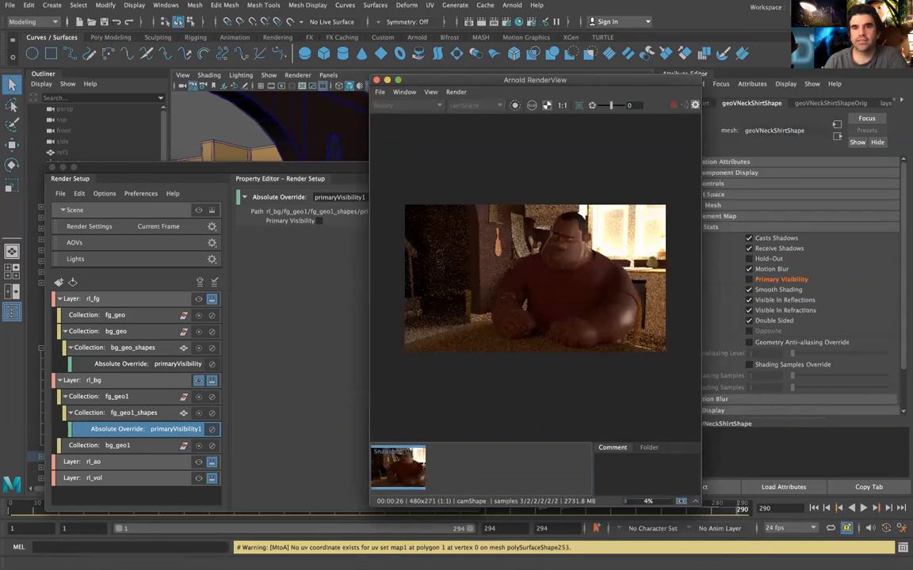
left_click(409, 453)
left_click(410, 453)
left_click(410, 453)
left_click(409, 454)
left_click(409, 453)
left_click(410, 453)
left_click(410, 453)
left_click(409, 453)
left_click(410, 454)
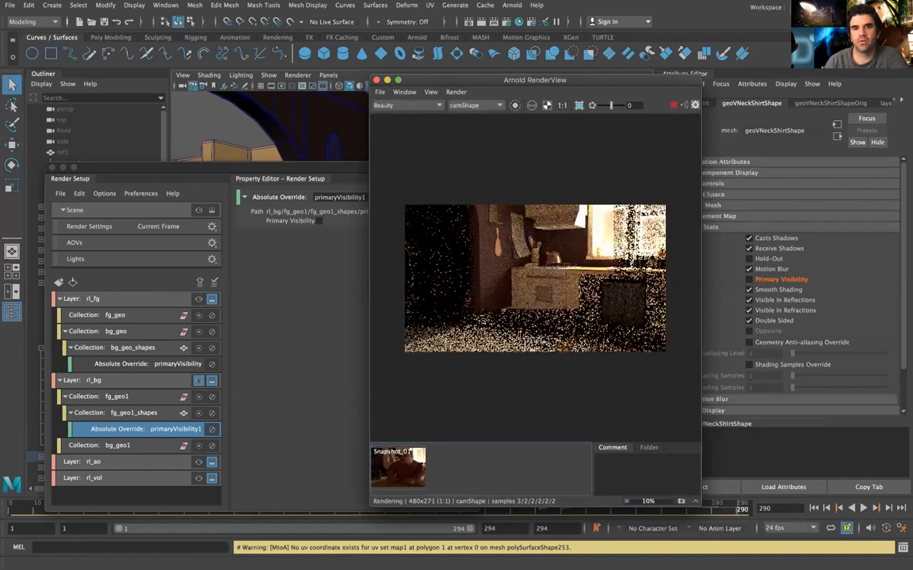
left_click(410, 453)
left_click(409, 453)
left_click(409, 453)
left_click(410, 453)
left_click(410, 453)
left_click(409, 453)
left_click(410, 454)
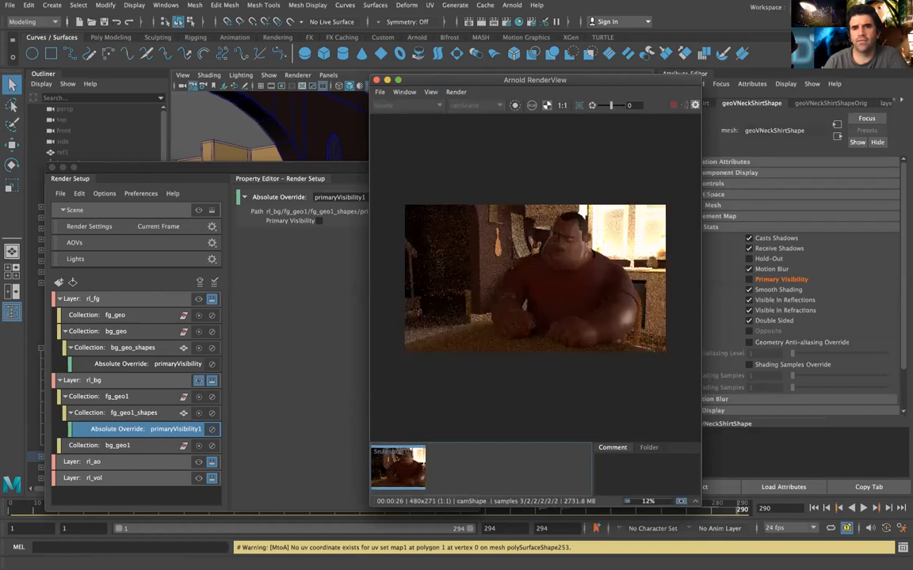
left_click(409, 453)
left_click(410, 453)
left_click(409, 453)
left_click(409, 454)
left_click(410, 453)
left_click(410, 453)
left_click(410, 453)
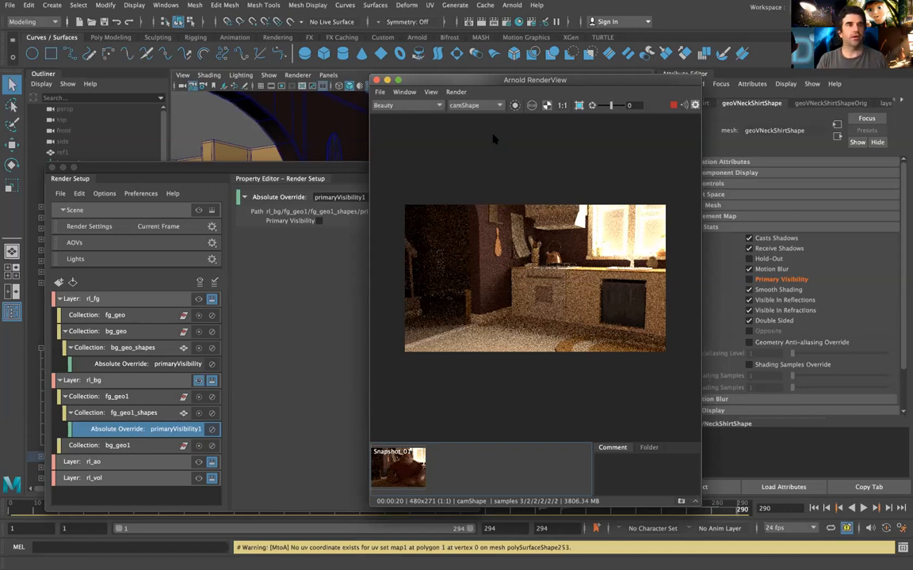
- Switch Maya to the Rendering menu set and look over the batch render commands
left_click(36, 21)
left_click(28, 73)
left_click(292, 5)
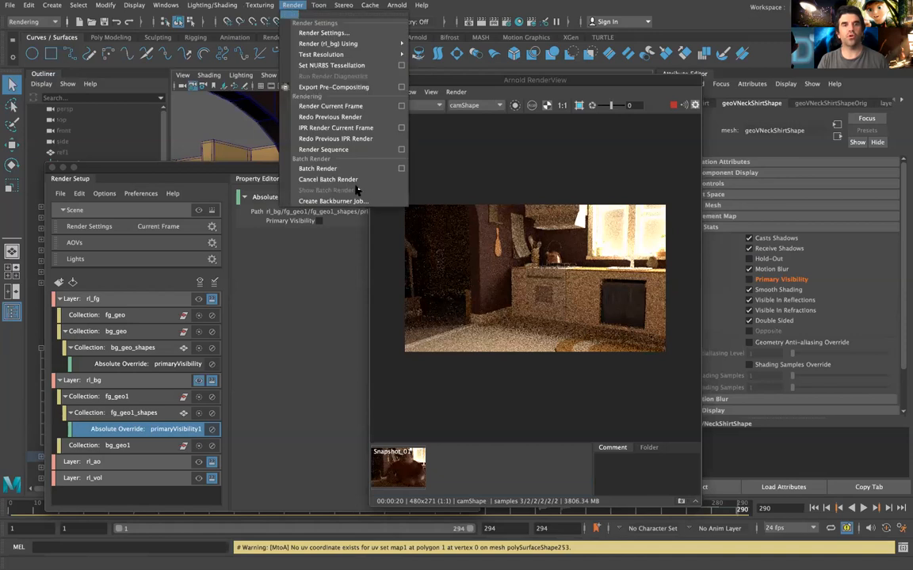
left_click(299, 410)
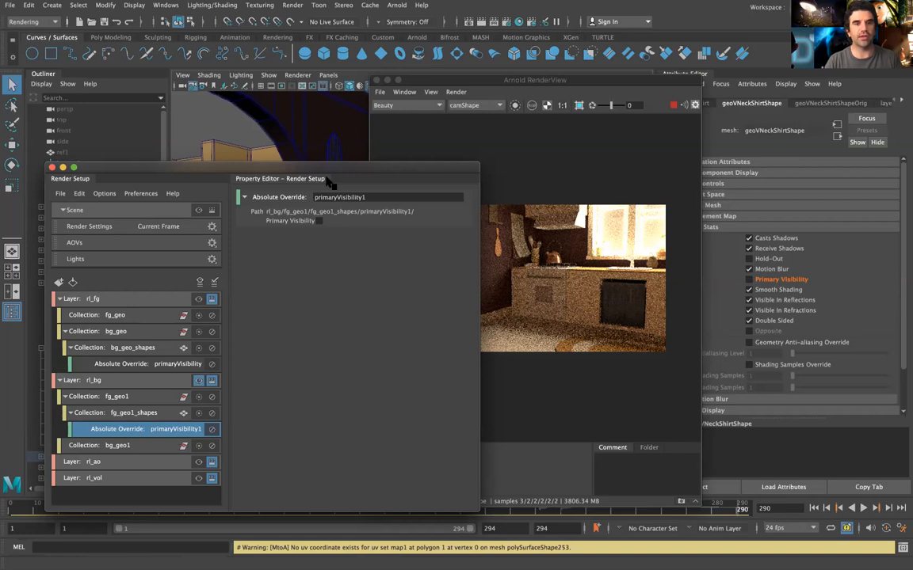
- Move the Render Setup window off the timeline and set the current frame to 80
left_click_drag(372, 167, 825, 134)
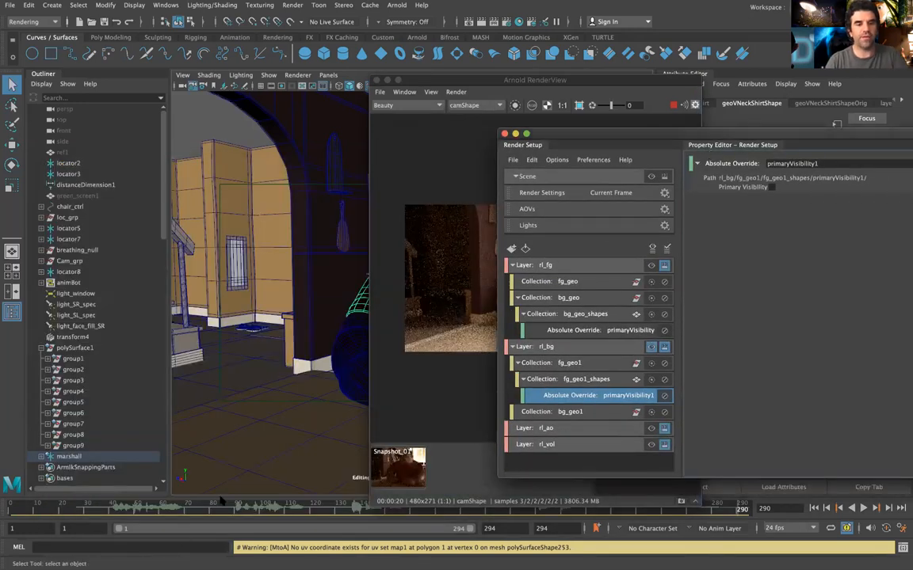
left_click(214, 513)
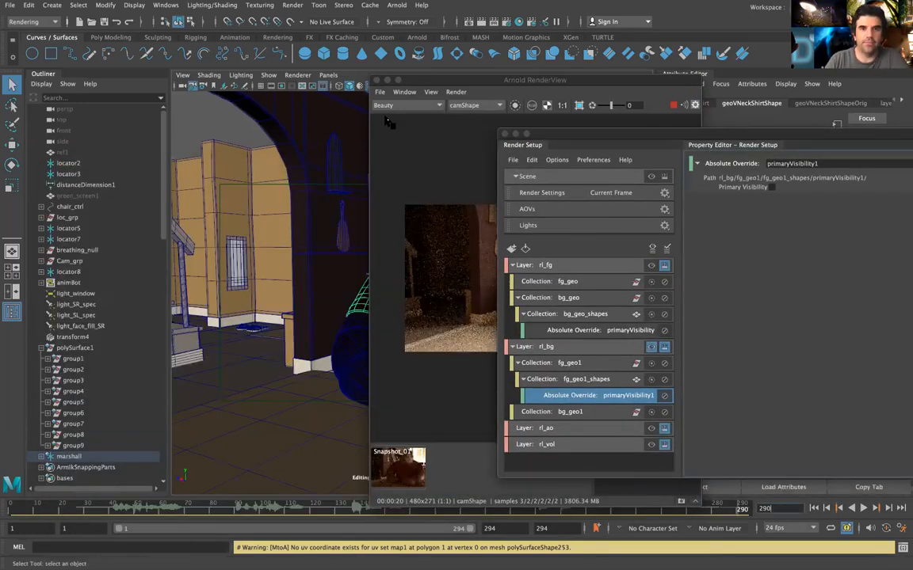
left_click(212, 512)
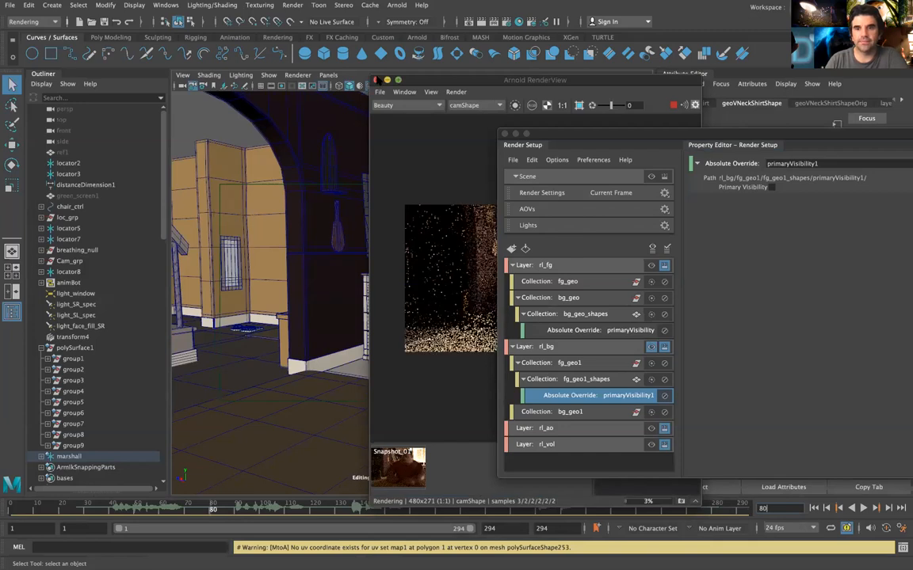
- Close the render view and Render Setup windows, and play and scrub the animation from about frame 80 to 111 to examine the character's movement
left_click(376, 80)
left_click(503, 141)
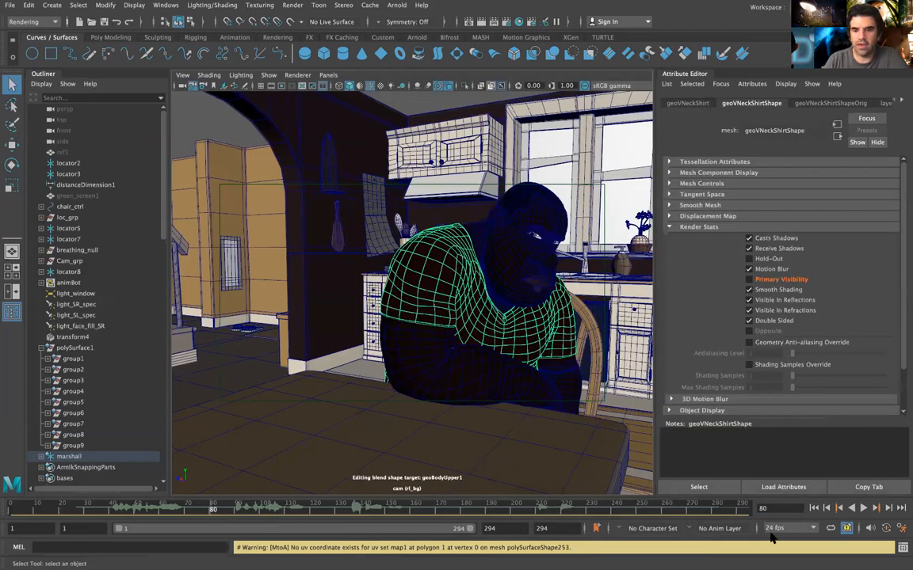
left_click(863, 508)
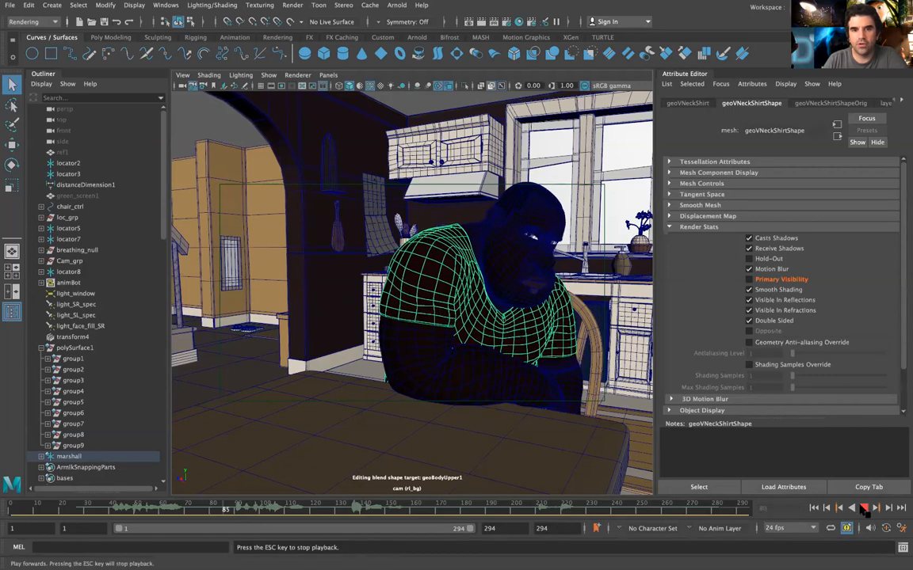
left_click(249, 510)
left_click_drag(249, 515, 225, 512)
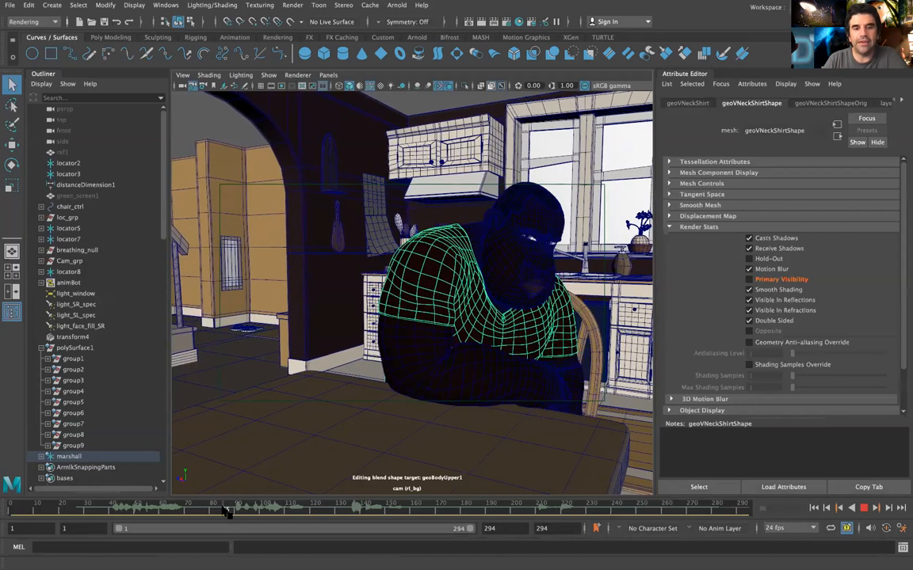
left_click(316, 512)
left_click_drag(316, 512, 221, 511)
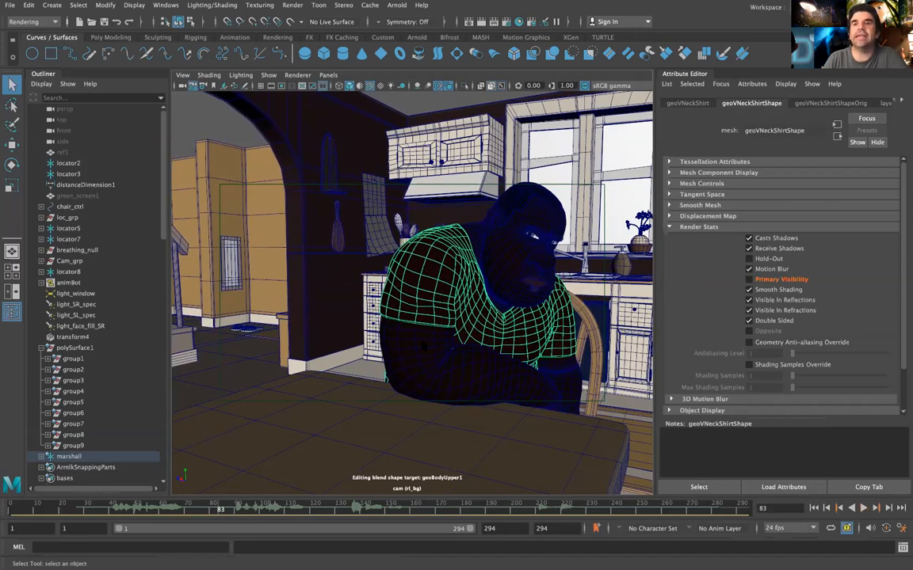
key("alt+v")
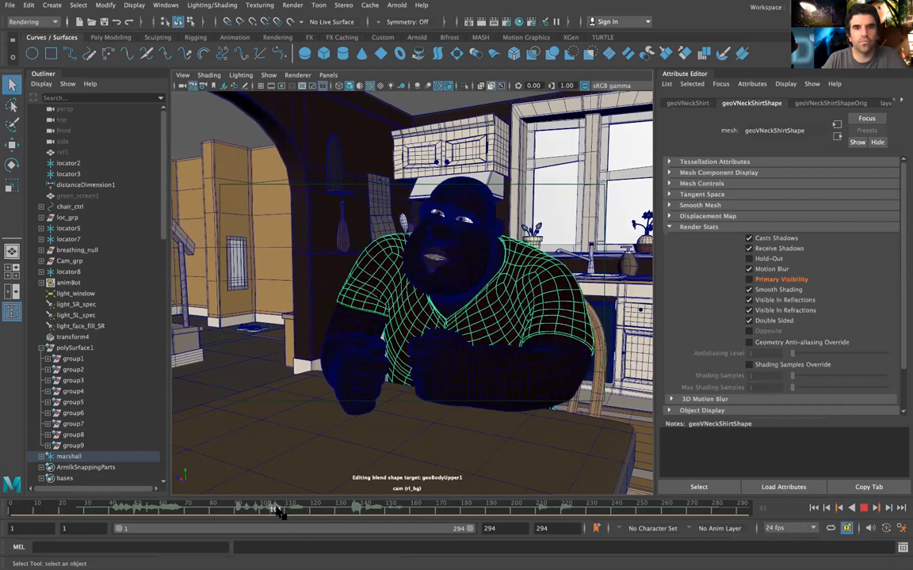
left_click_drag(281, 511, 287, 511)
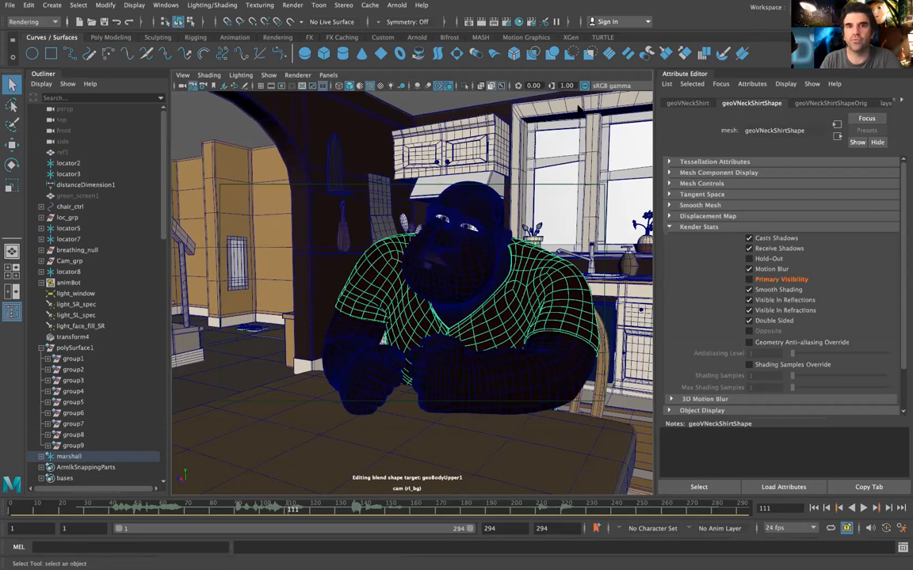
- In the common render settings for layer rl_bg, set the frame/animation extension to name.#.ext
left_click(480, 22)
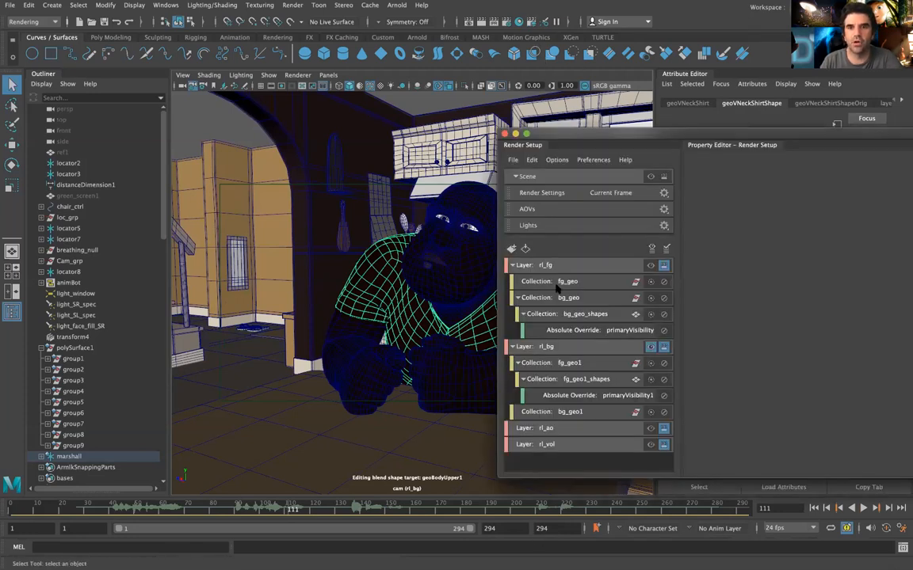
left_click(518, 346)
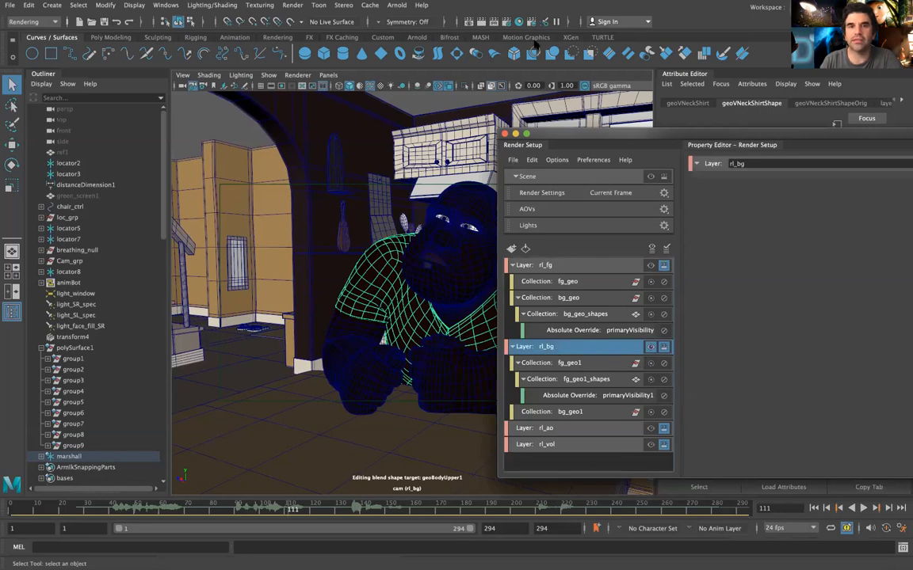
left_click(464, 21)
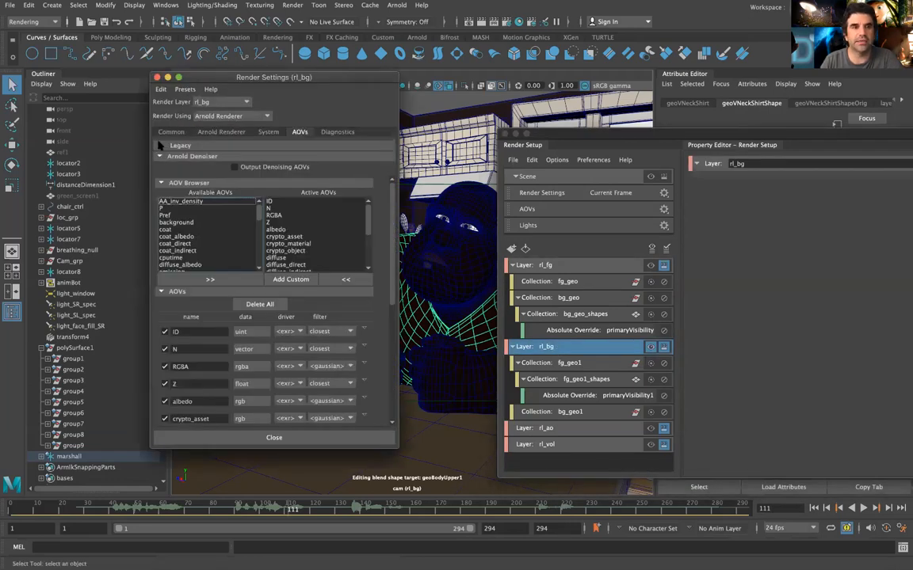
left_click(169, 131)
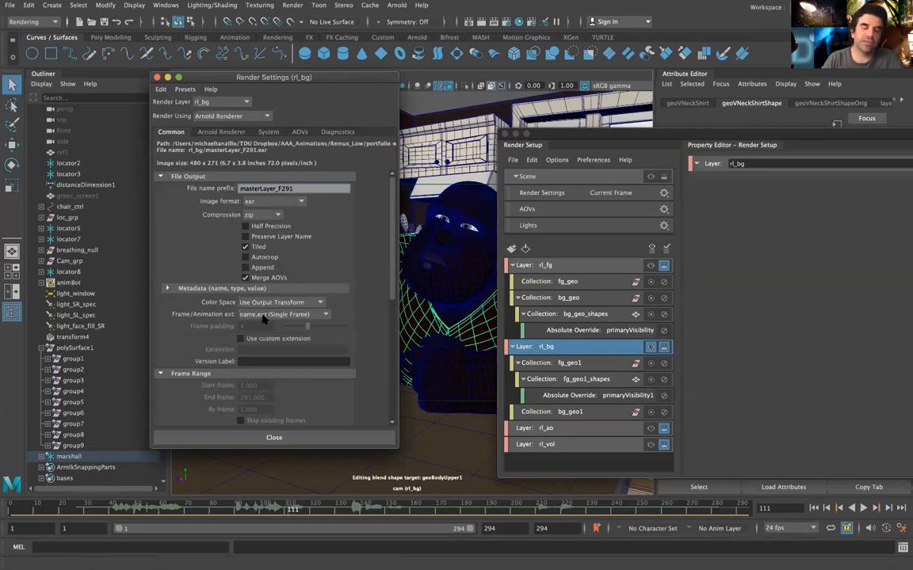
left_click(264, 315)
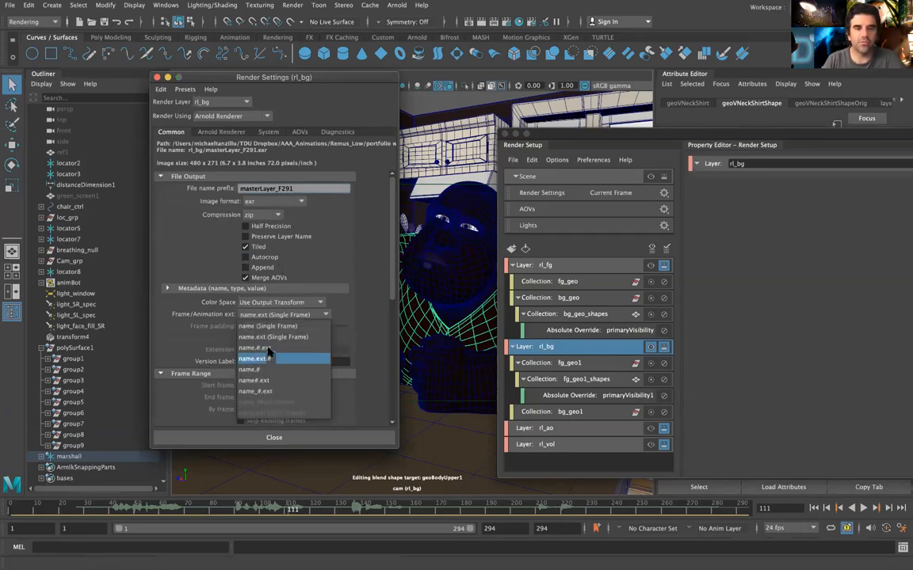
left_click(268, 349)
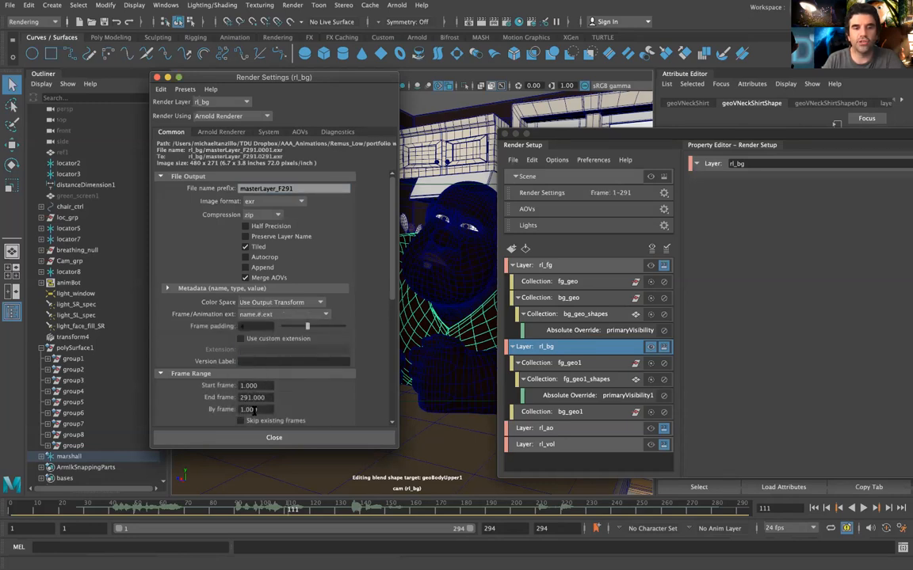
- Replace the output file name prefix with <RenderPass>/<RenderPass>, using the pass name keyword
double_click(305, 188)
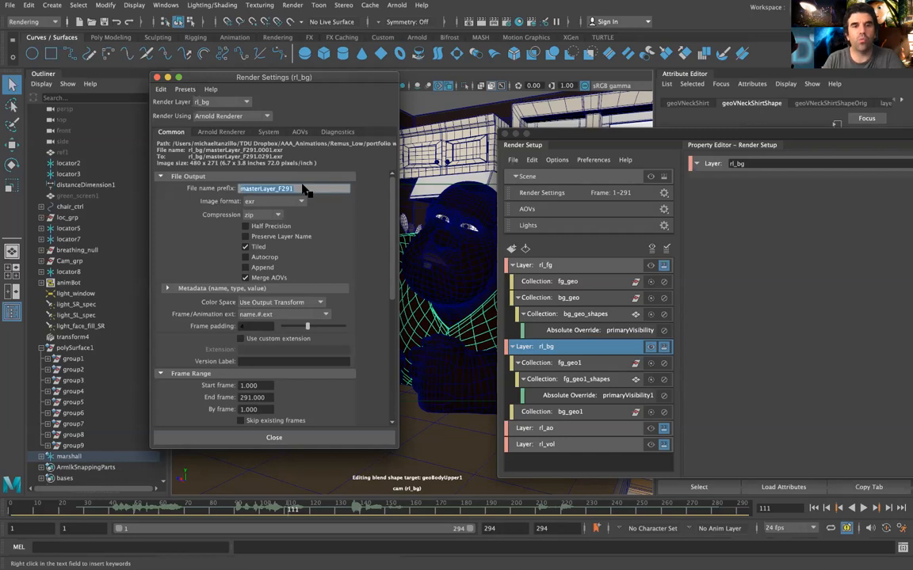
key("BackSpace")
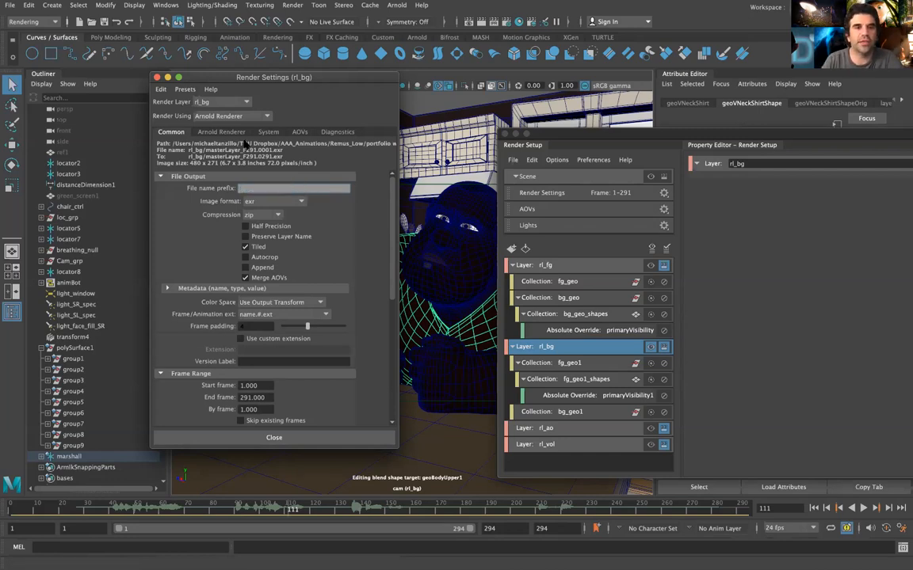
key("Return")
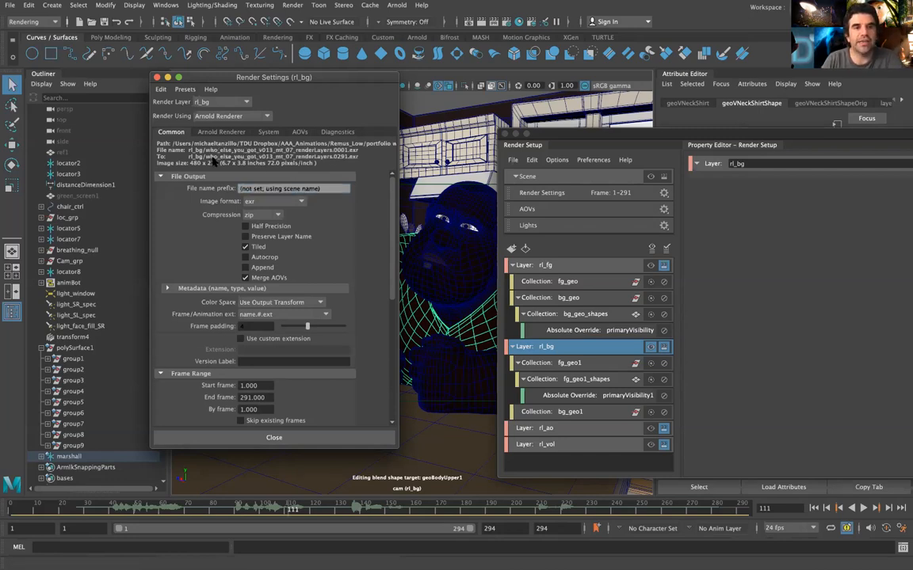
right_click(273, 195)
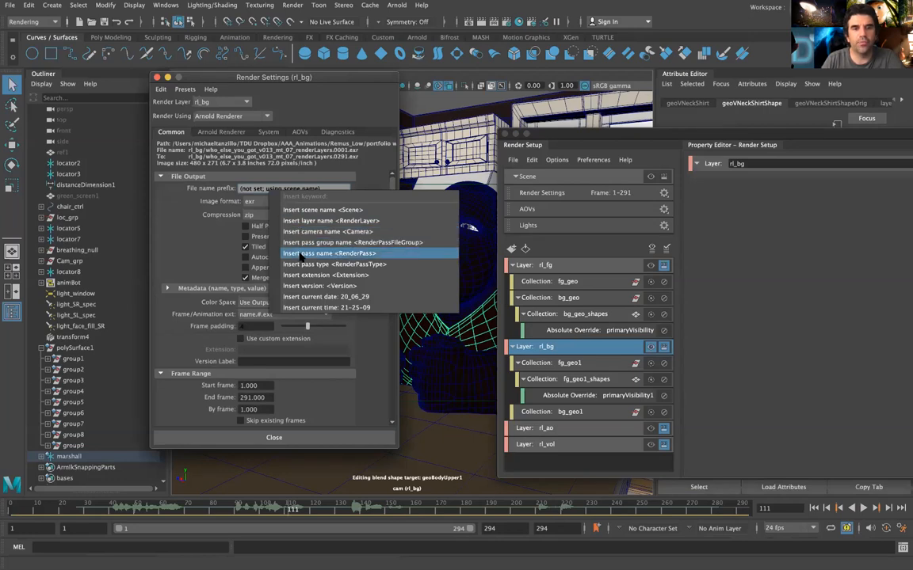
left_click(300, 256)
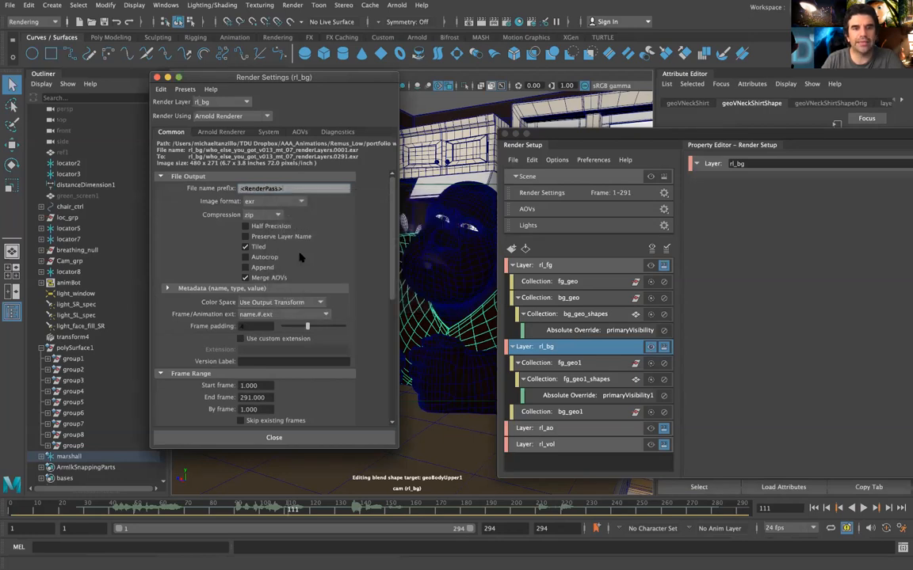
right_click(294, 194)
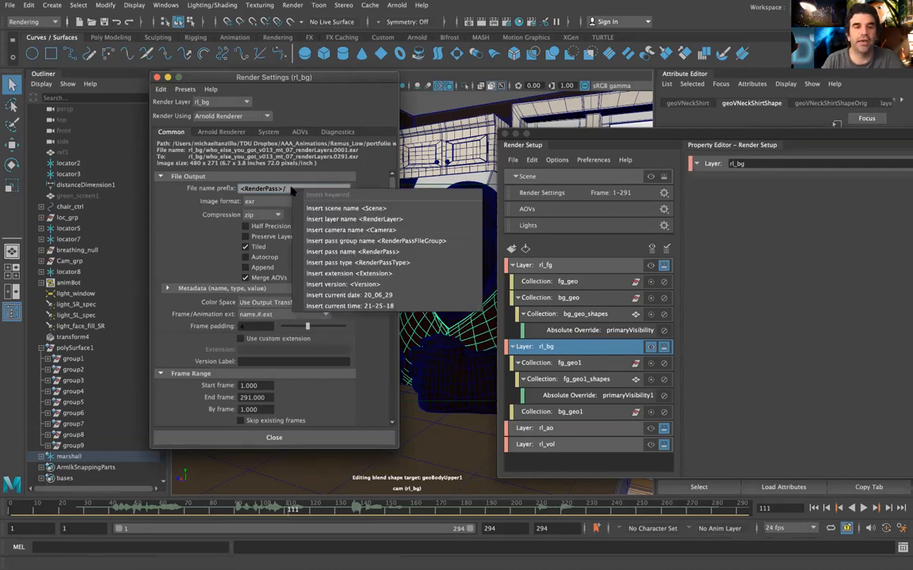
left_click(353, 252)
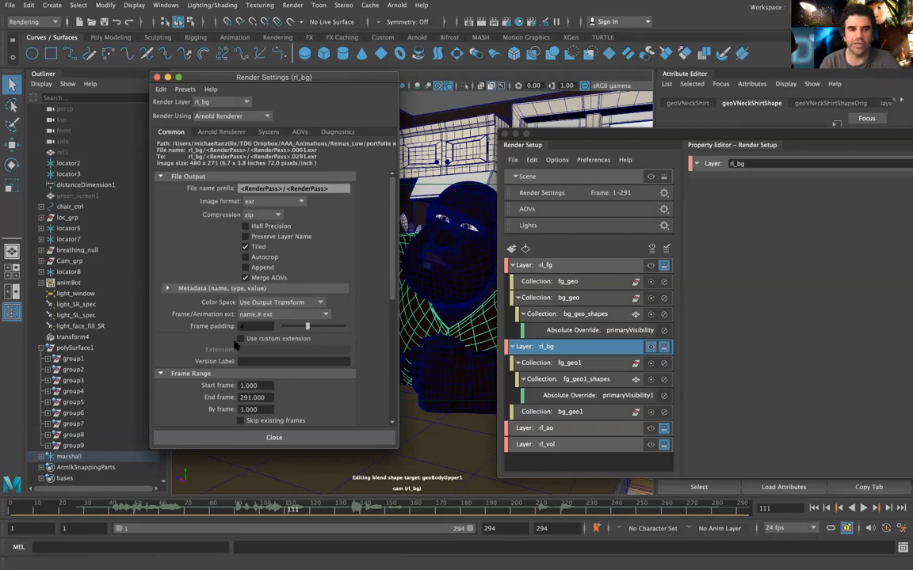
- Create an absolute override on the start frame for the visible layer rl_bg and set it to 80
scroll(235, 343, "down", 3)
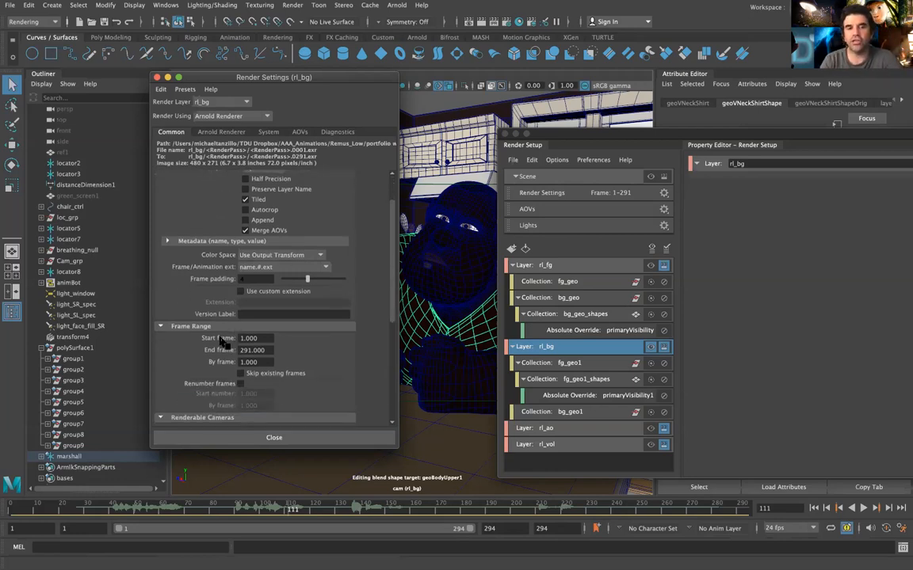
right_click(224, 341)
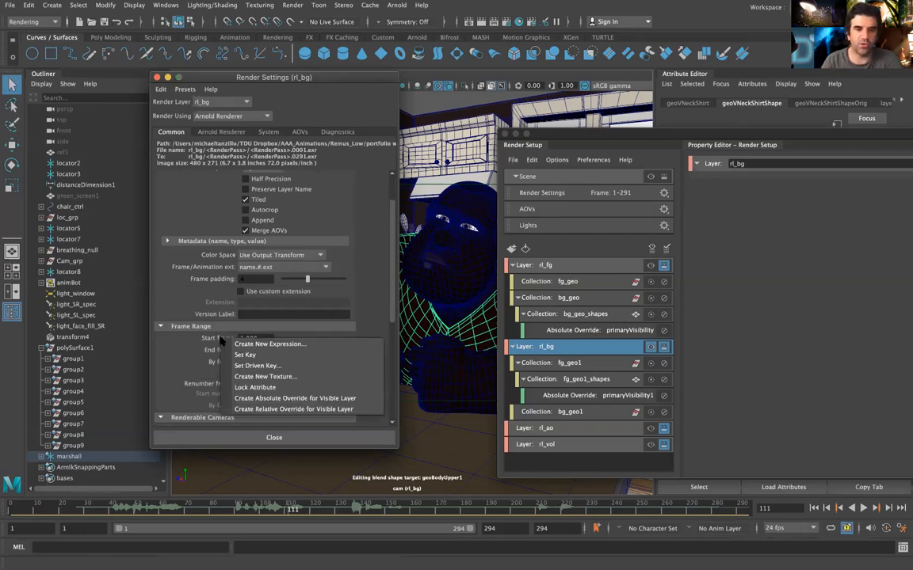
left_click(273, 399)
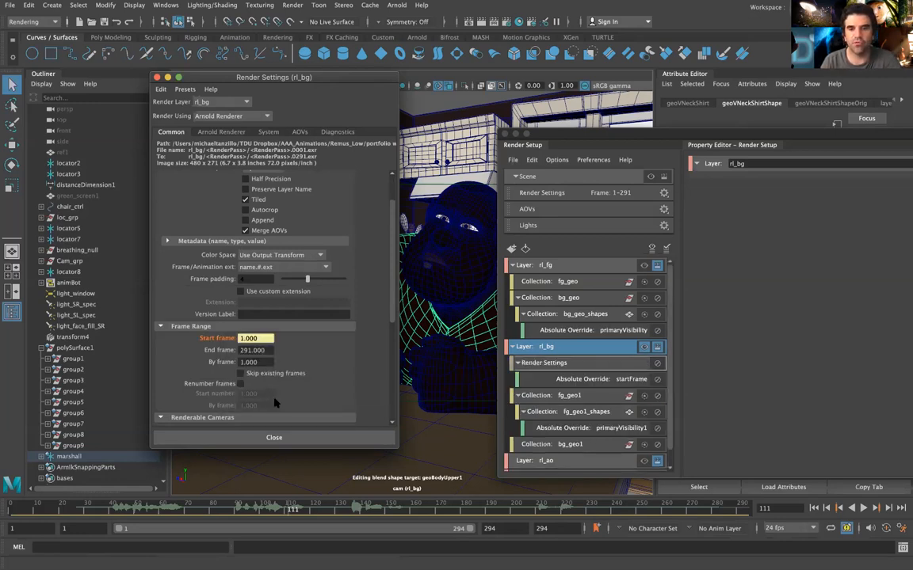
left_click(266, 339)
type("80")
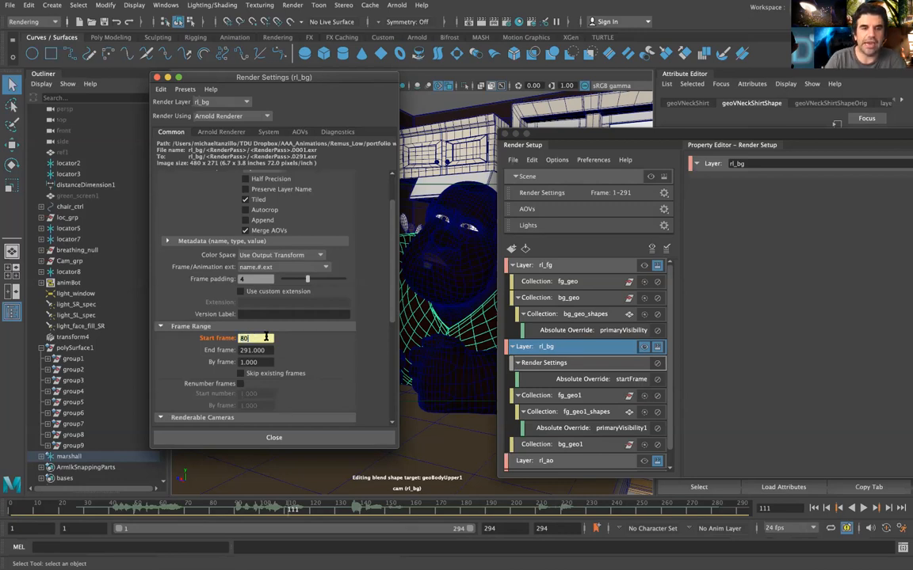
- Create an absolute override on the end frame for layer rl_bg and set it to 110
right_click(218, 353)
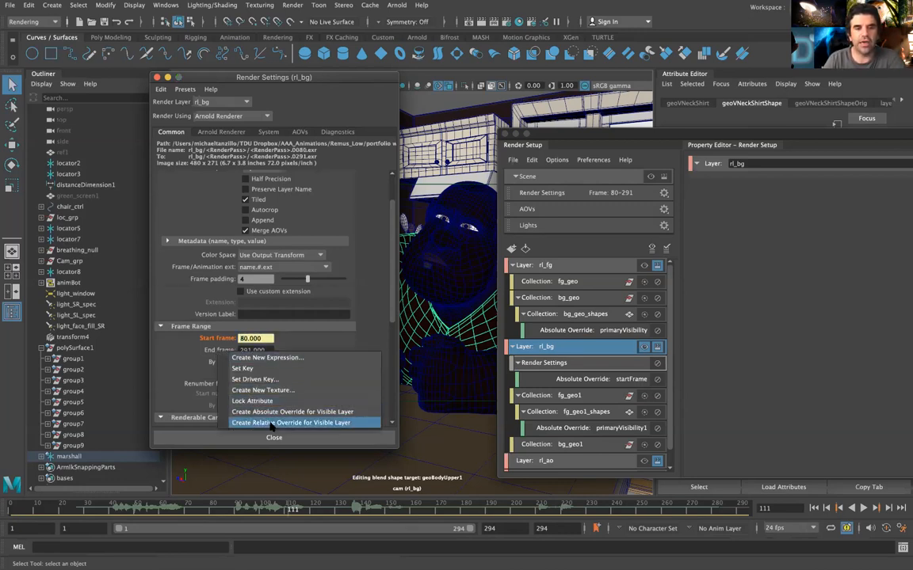
left_click(277, 412)
left_click(265, 350)
type("110")
key("Return")
- Inspect rl_bg's startFrame and endFrame overrides, and compare the frame range across rl_fg, the master scene and rl_bg by switching layer visibility
scroll(513, 334, "down", 1)
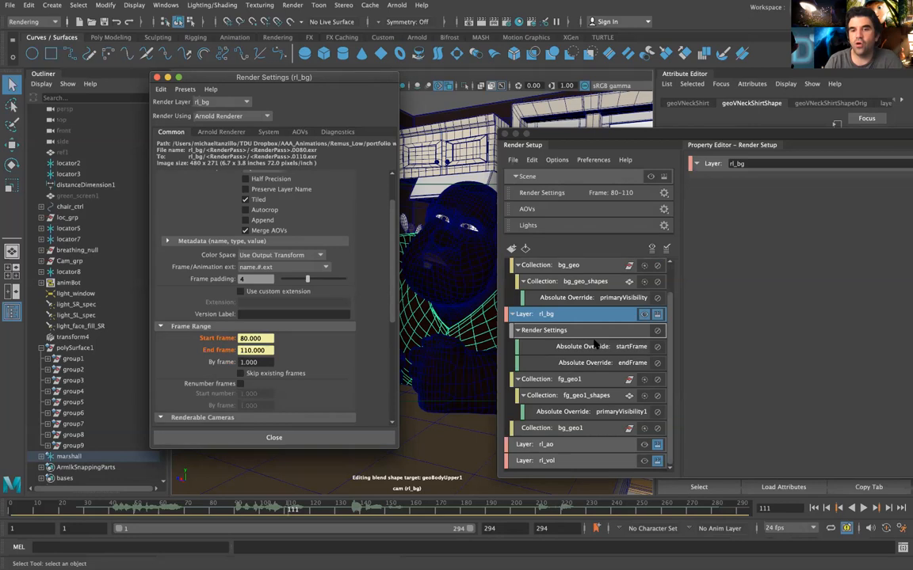
left_click(594, 346)
left_click(591, 362)
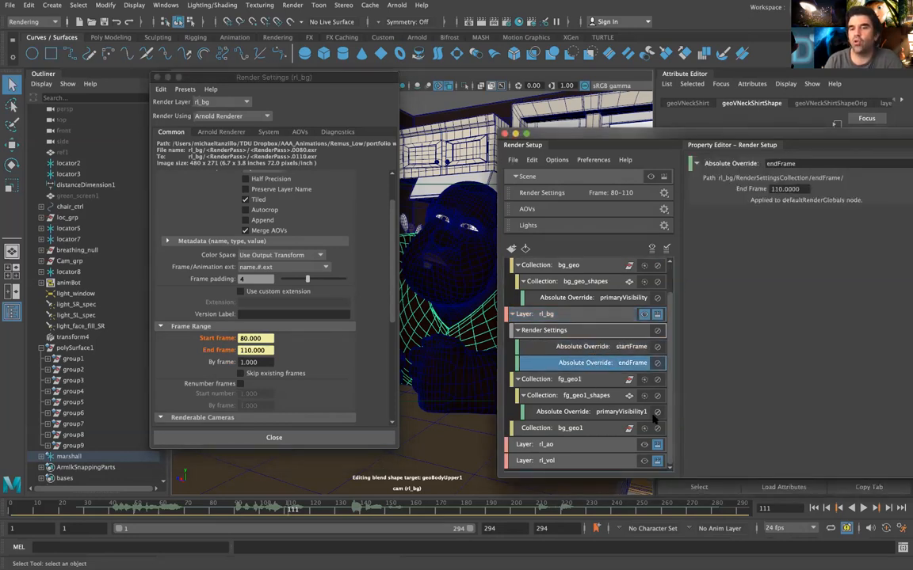
scroll(655, 420, "up", 1)
left_click(644, 266)
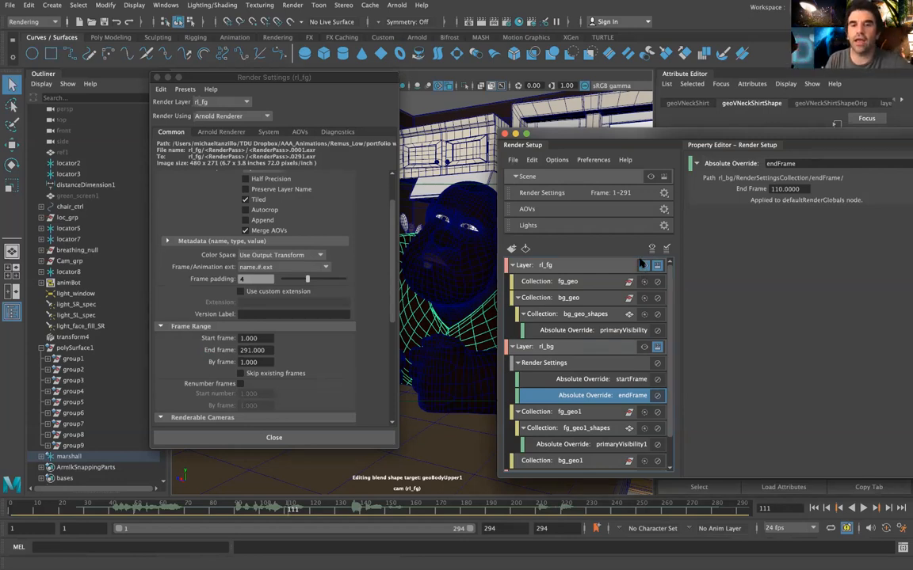
left_click(651, 176)
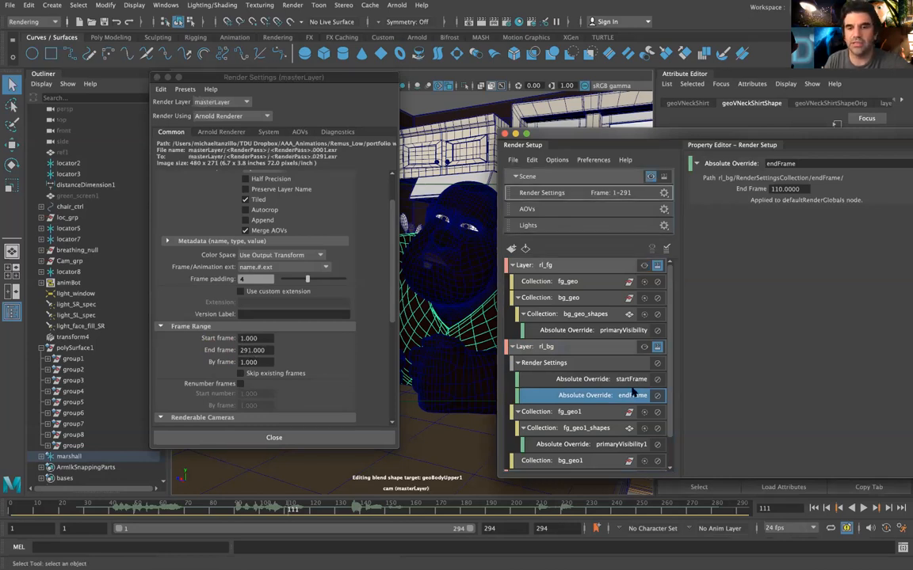
left_click(644, 347)
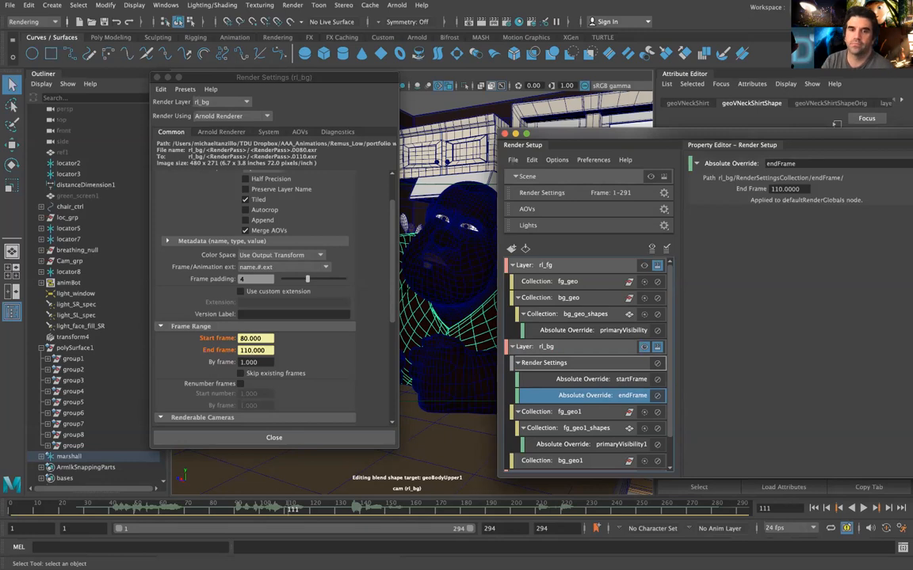
- Collapse the rl_fg and rl_bg layers and make rl_ao the visible render layer
left_click(512, 264)
left_click(513, 282)
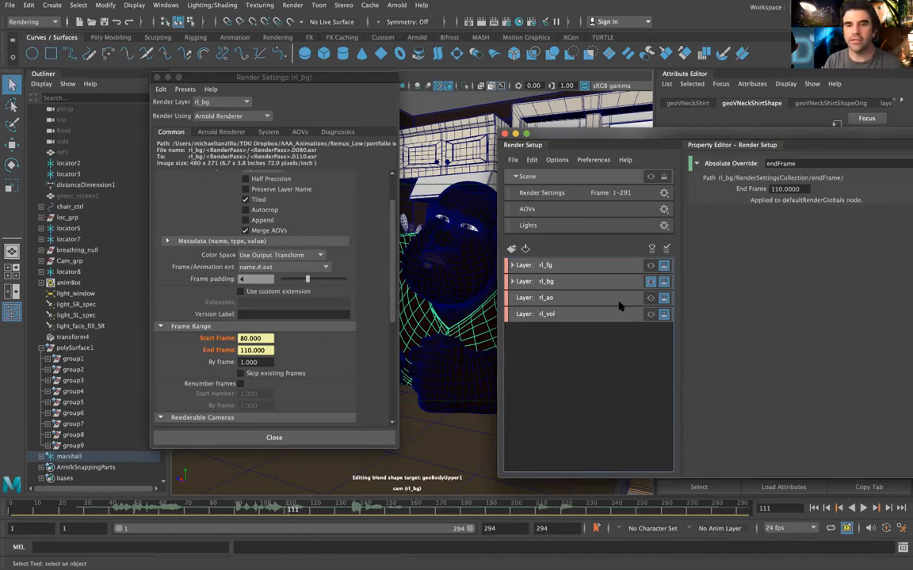
left_click(568, 297)
left_click(651, 298)
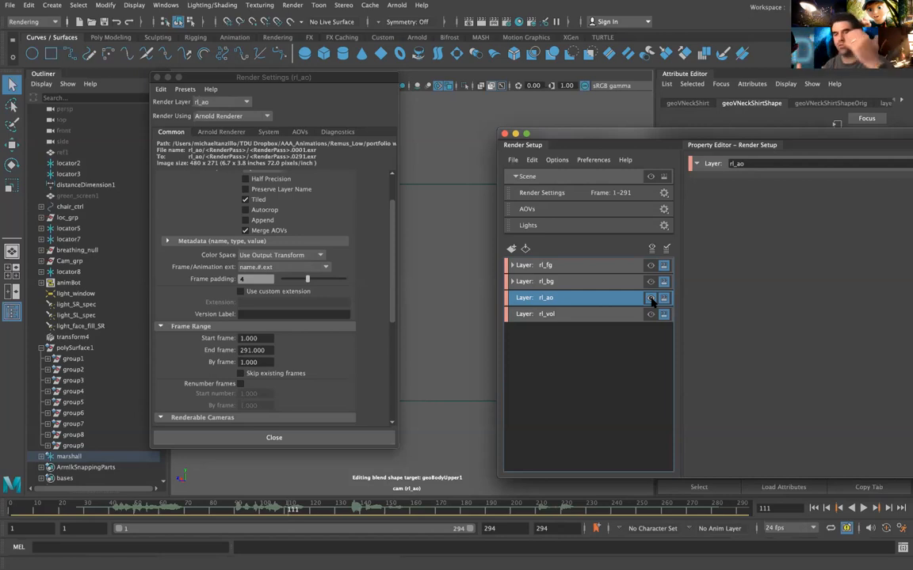
left_click(650, 298)
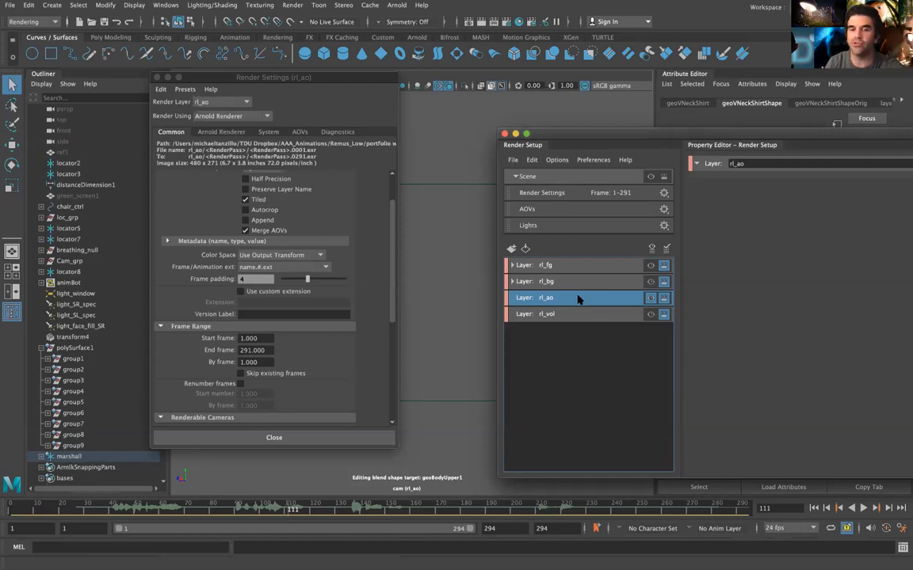
- Create a collection named all in rl_ao and add the polySurface1 and marshall geometry to it
left_click(79, 349)
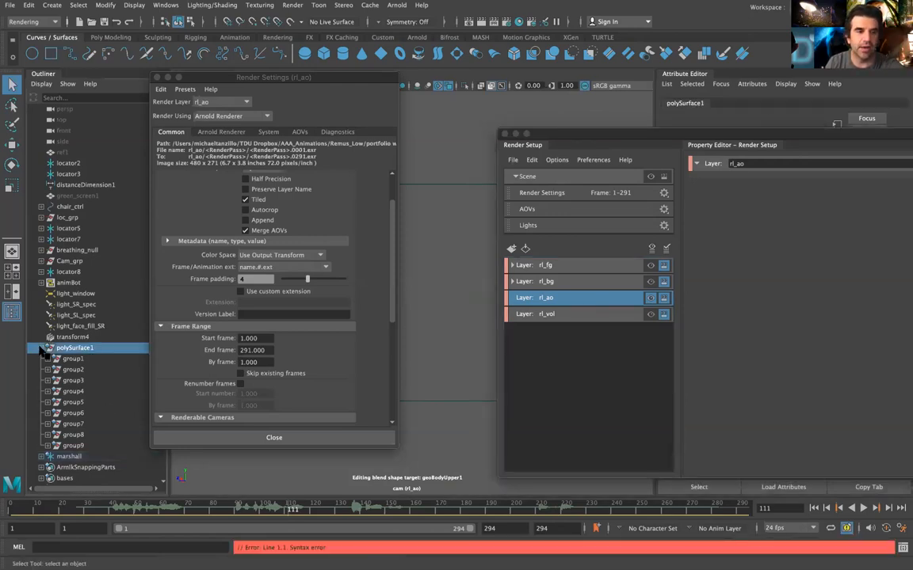
left_click(41, 348)
left_click(85, 358, "ctrl")
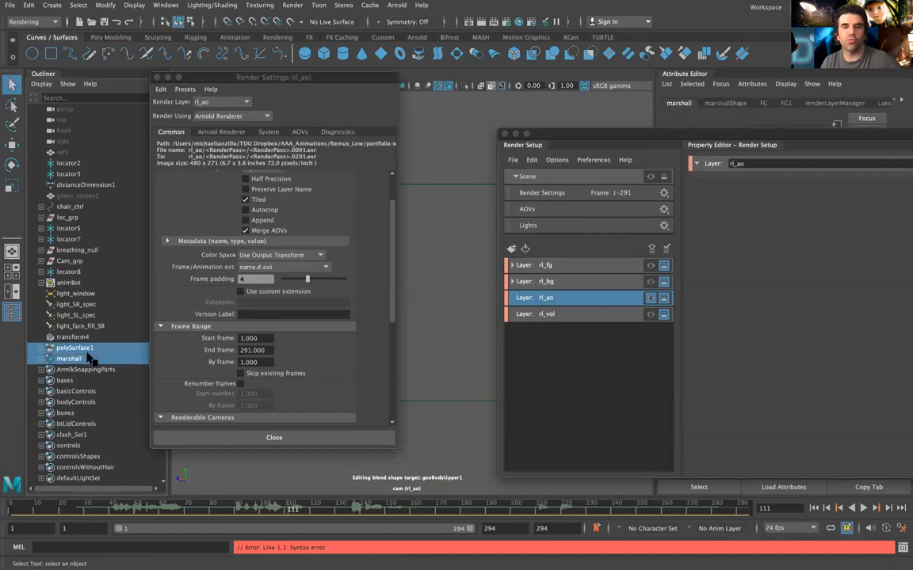
right_click(610, 303)
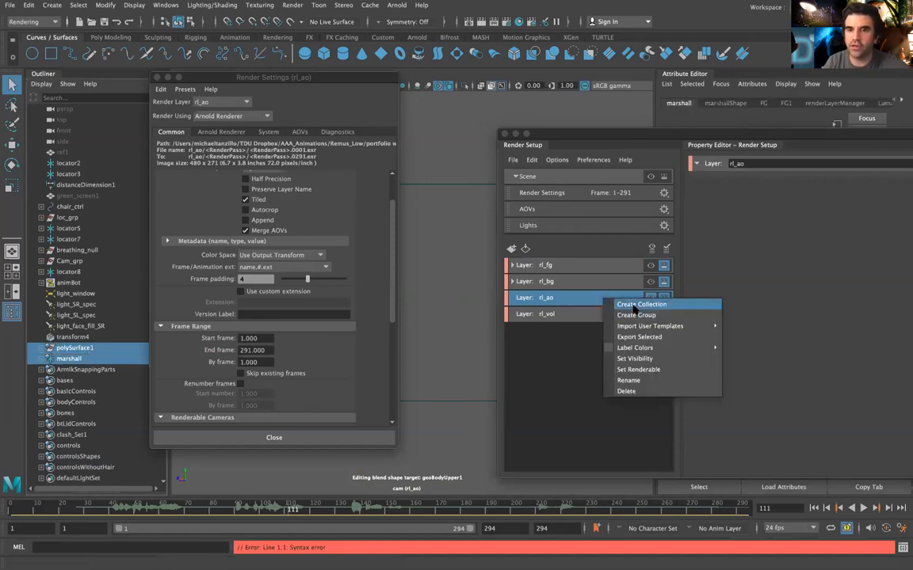
left_click(611, 304)
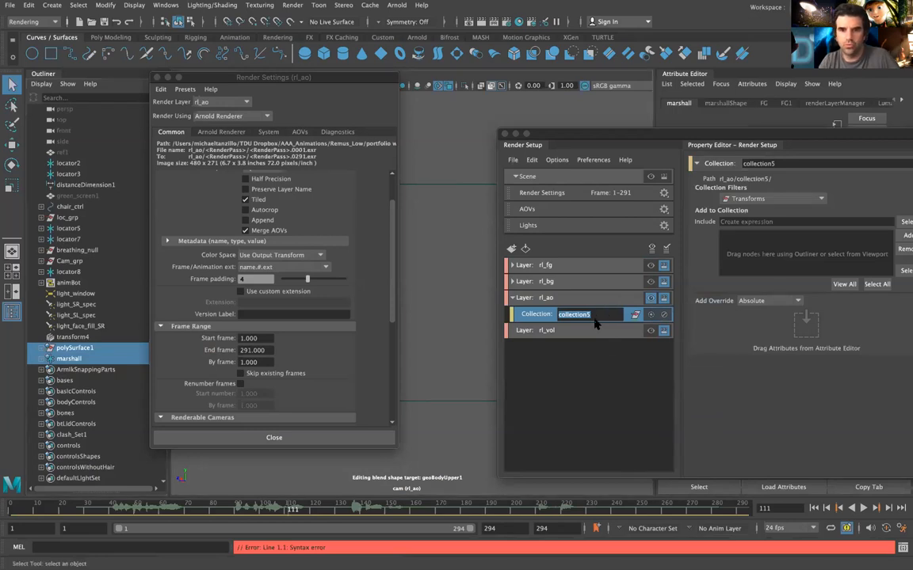
left_click_drag(642, 134, 363, 189)
double_click(309, 370)
type("all")
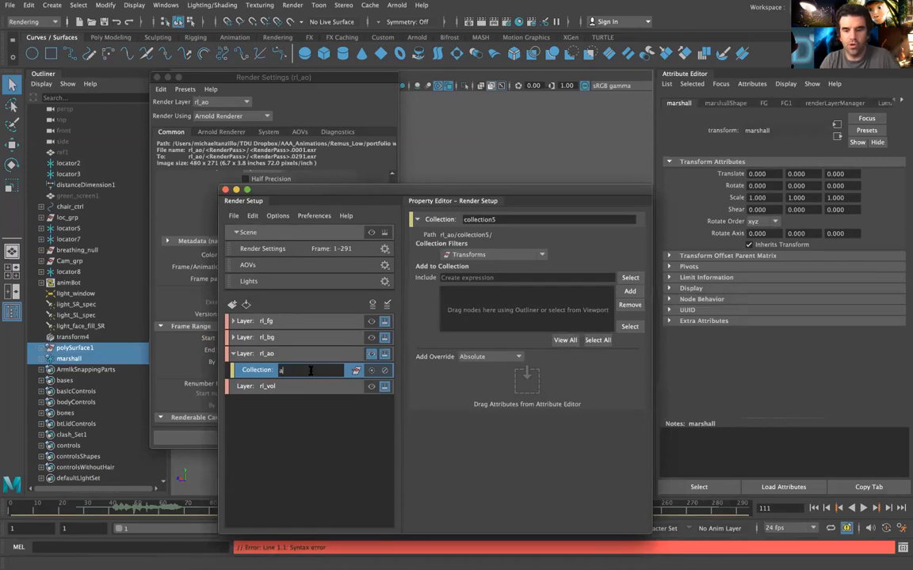
key("Return")
left_click(629, 291)
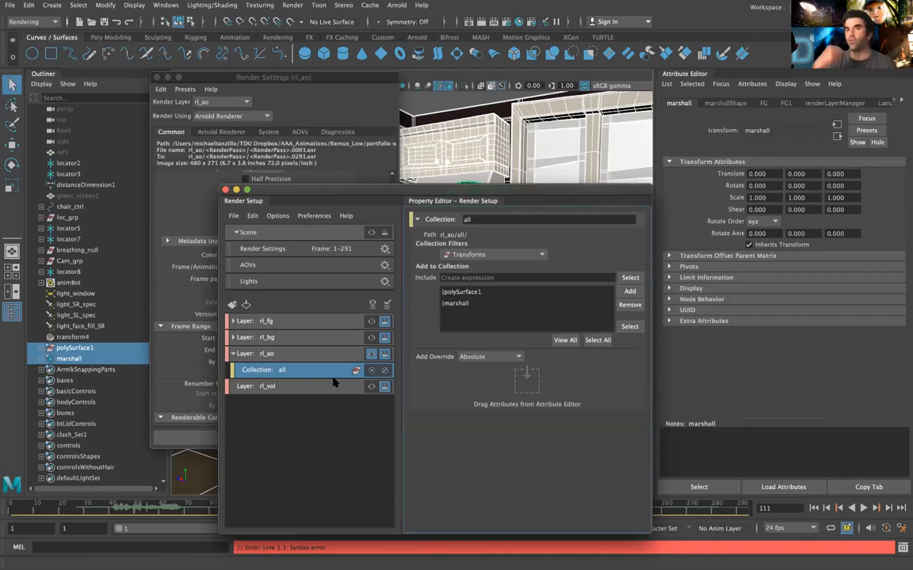
- Create a shader override on rl_ao's all collection and assign a new aiAmbientOcclusion shader as the override shader
right_click(293, 371)
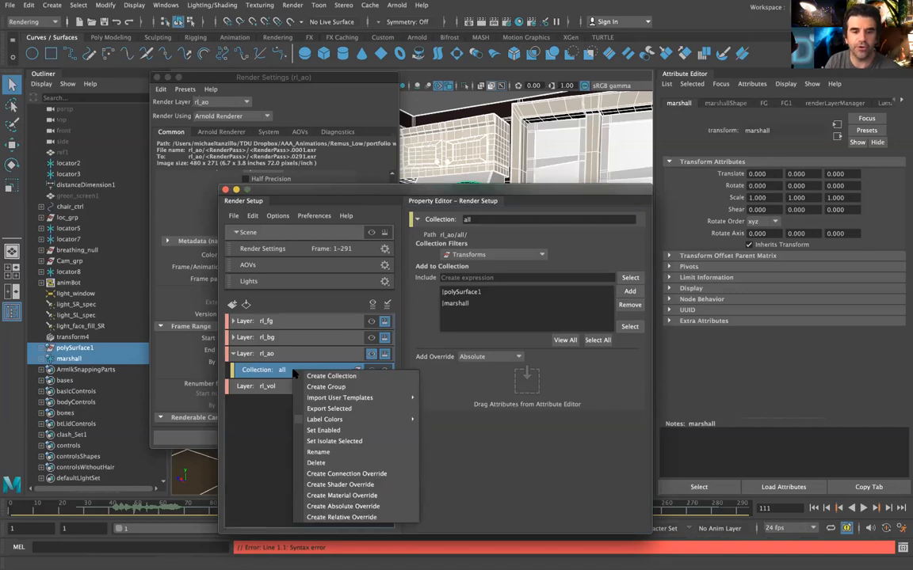
left_click(356, 484)
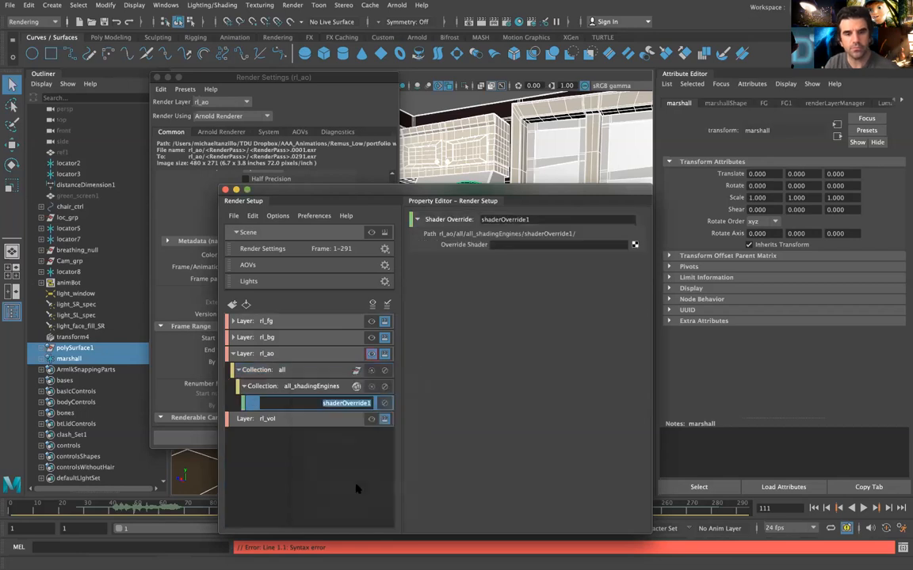
left_click(634, 245)
scroll(393, 313, "down", 2)
left_click(332, 317)
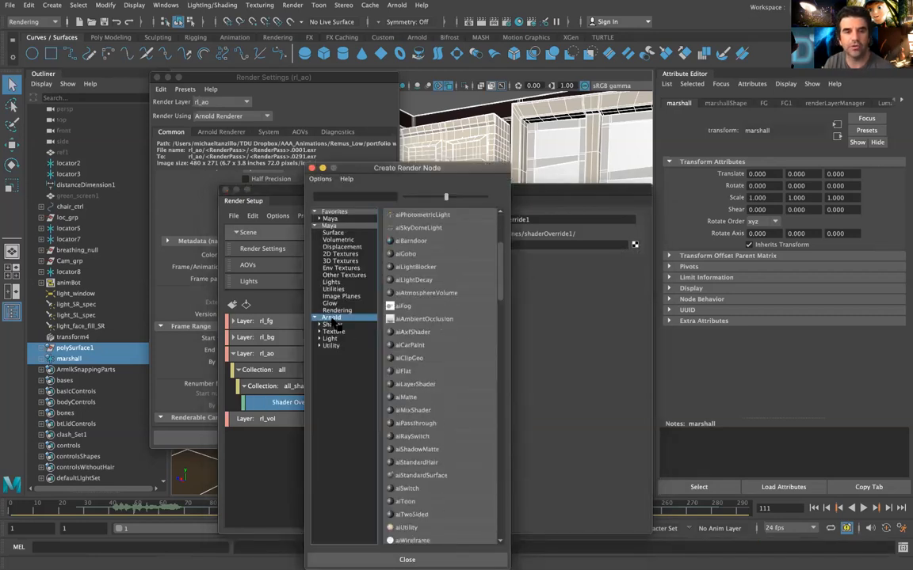
left_click(434, 319)
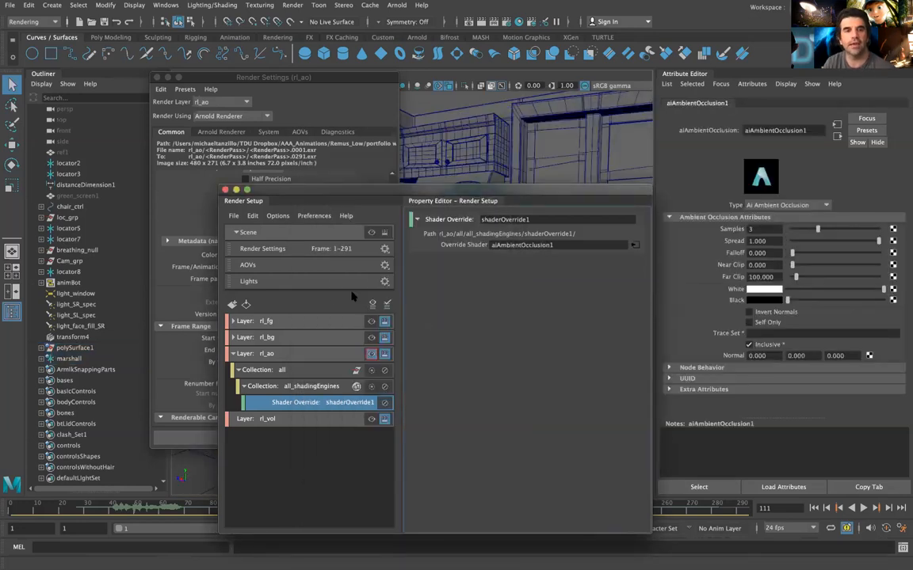
- Render the rl_ao layer in the Arnold RenderView to check the ambient occlusion pass
left_click(396, 5)
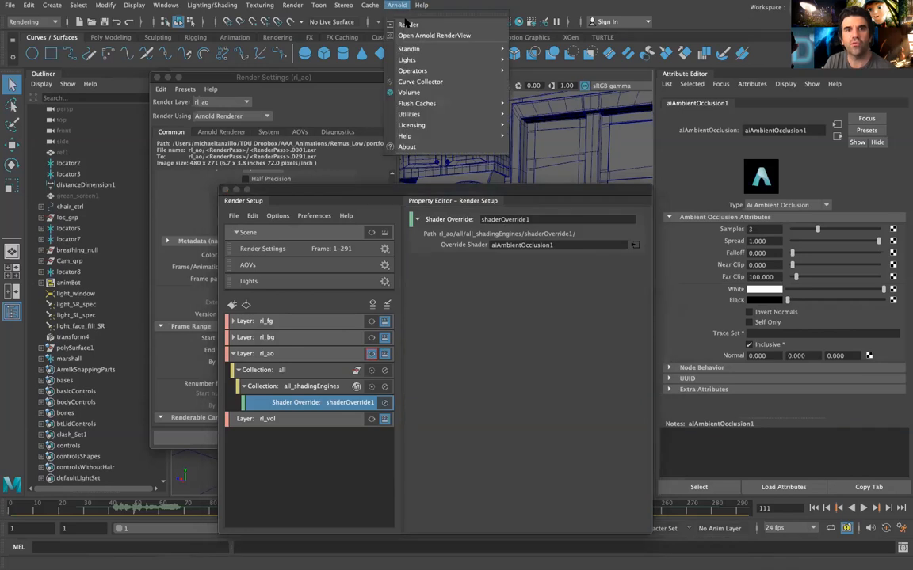
left_click(412, 25)
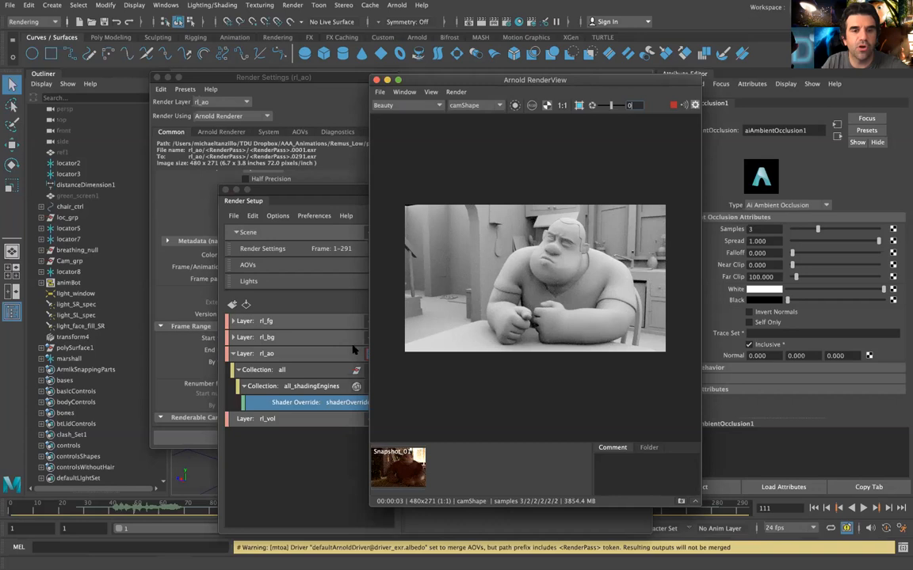
left_click_drag(511, 81, 641, 91)
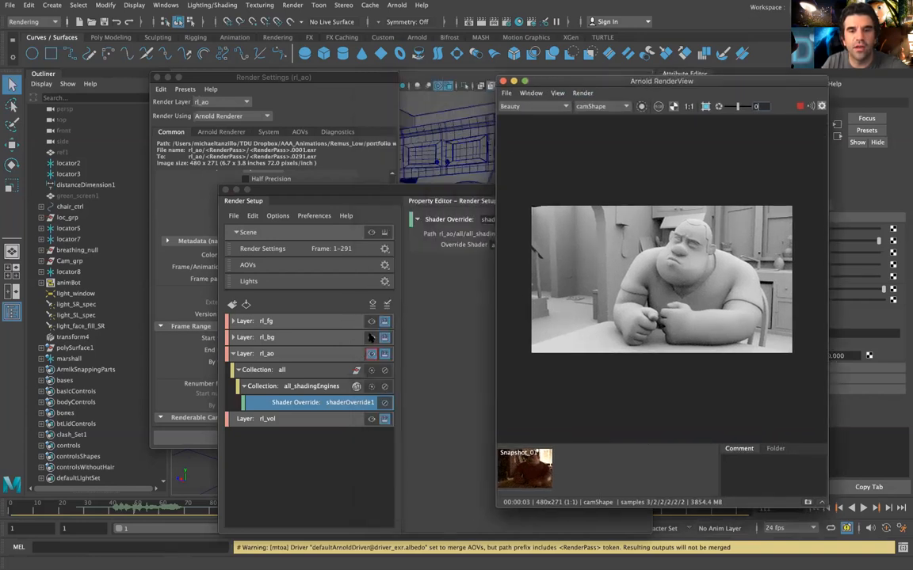
- Make rl_bg the visible layer and examine the alpha channel of its render around the kitchen windows
left_click(372, 337)
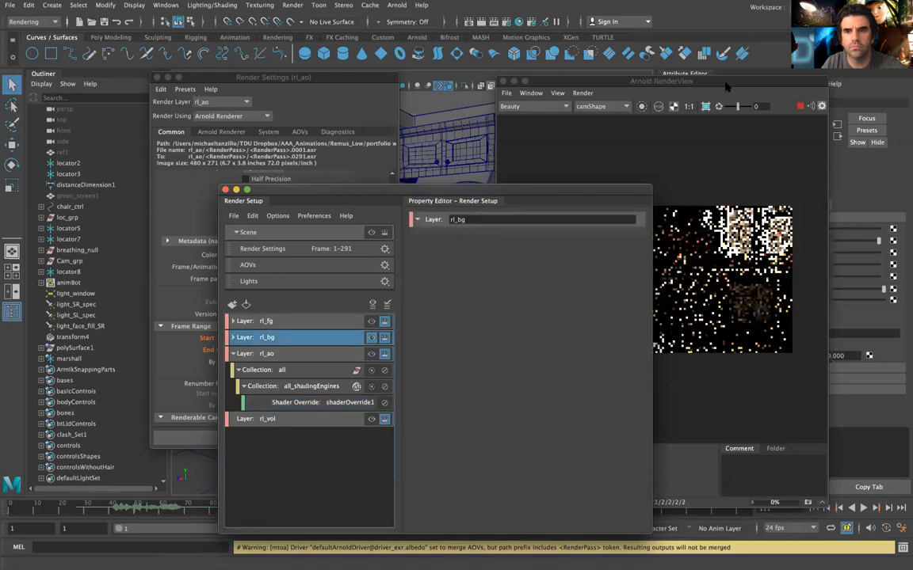
left_click_drag(767, 84, 508, 95)
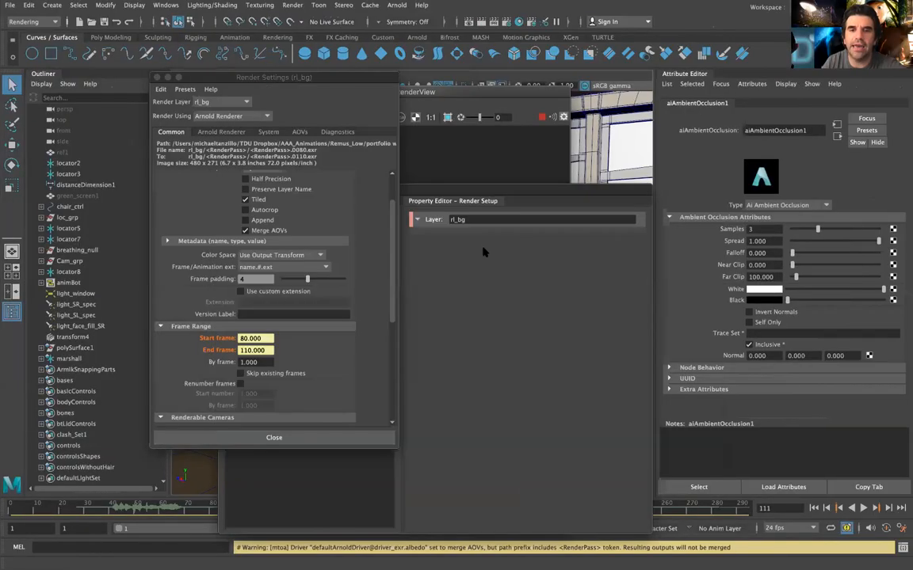
left_click(511, 164)
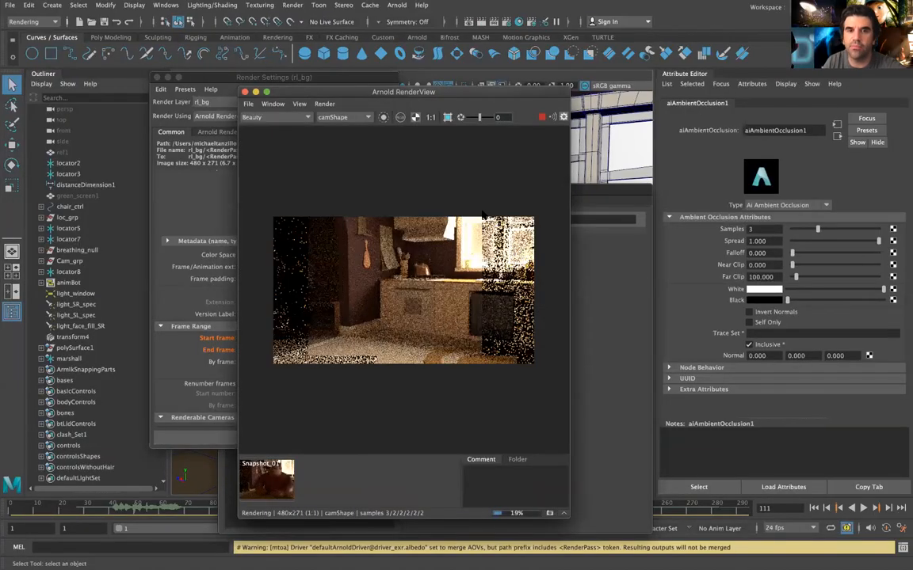
left_click(400, 118)
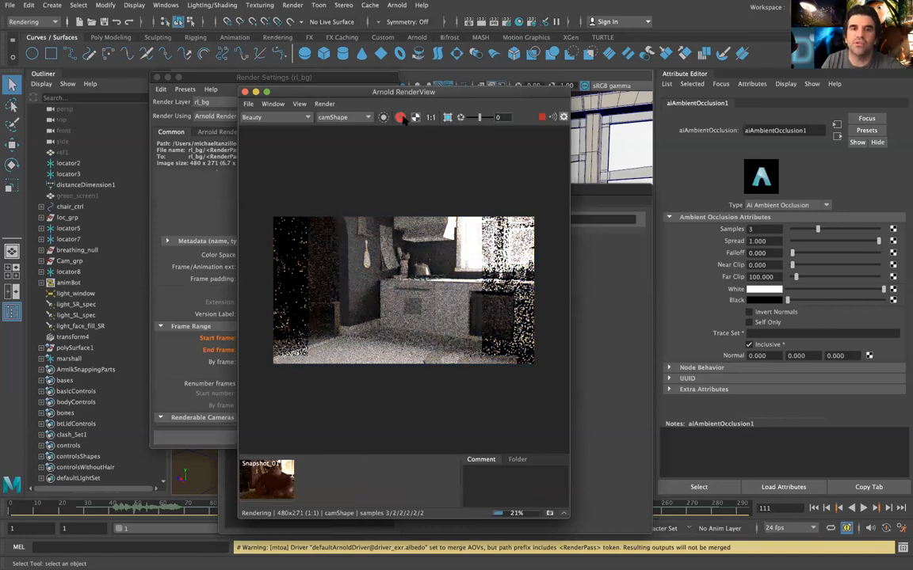
left_click(402, 118)
left_click(402, 118)
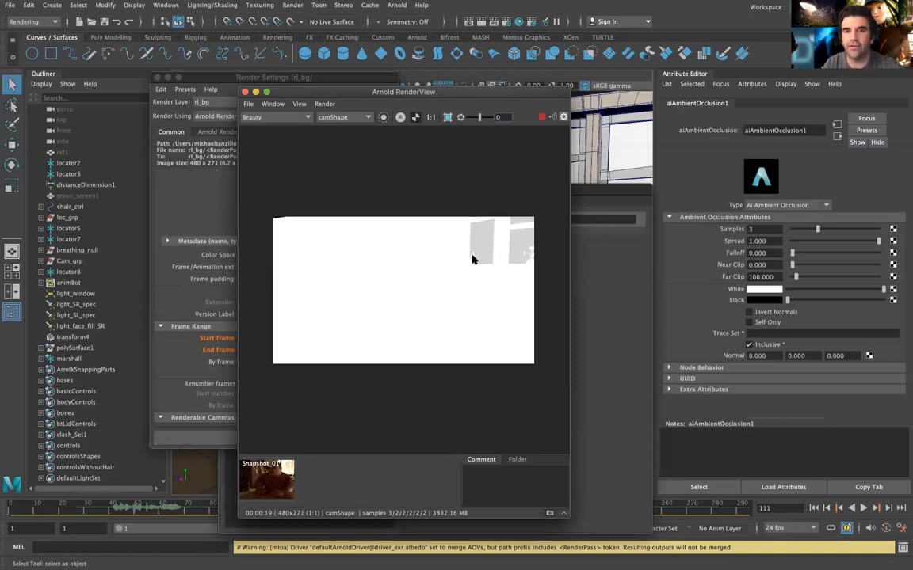
- Turn off Primary Visibility for the mesh polySurface125 behind the window, and compare the rl_bg render's alpha and colour channels
left_click(634, 150)
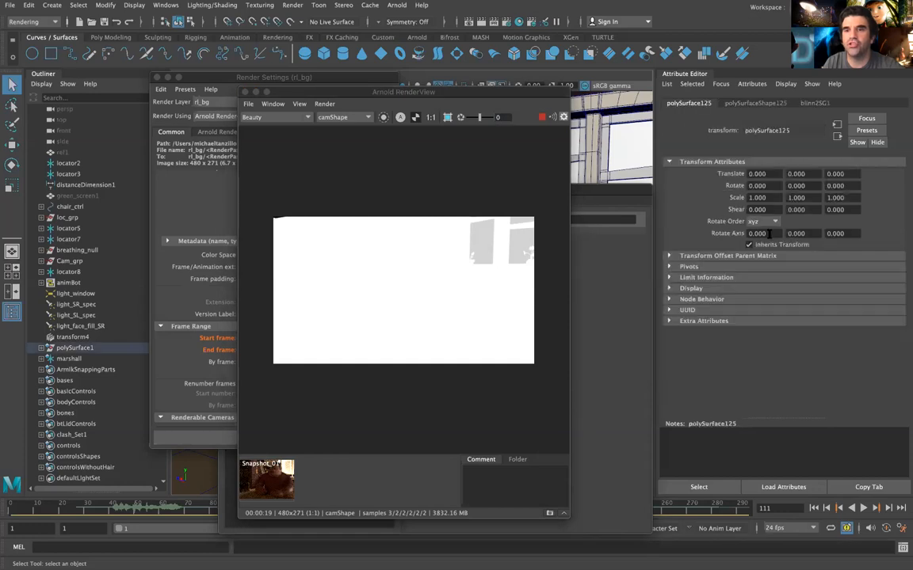
left_click(760, 104)
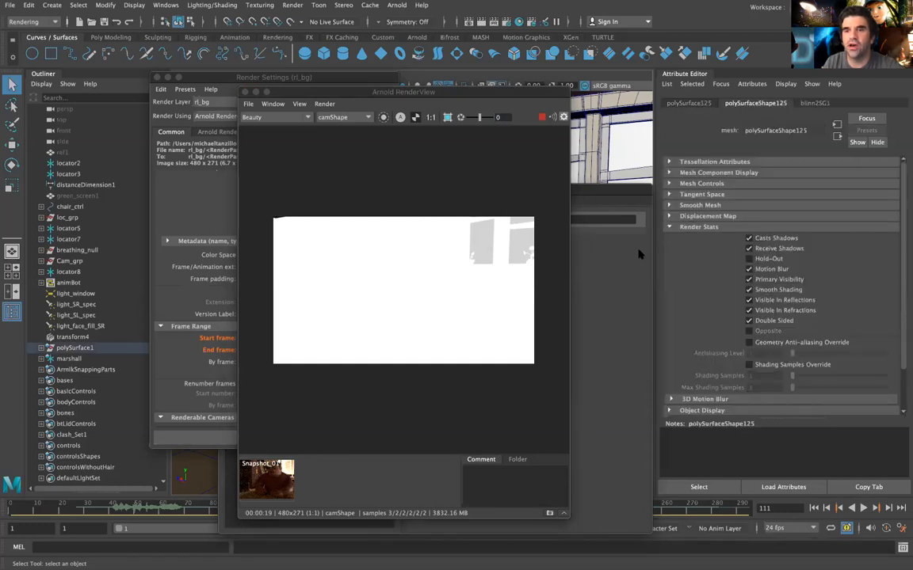
left_click(749, 280)
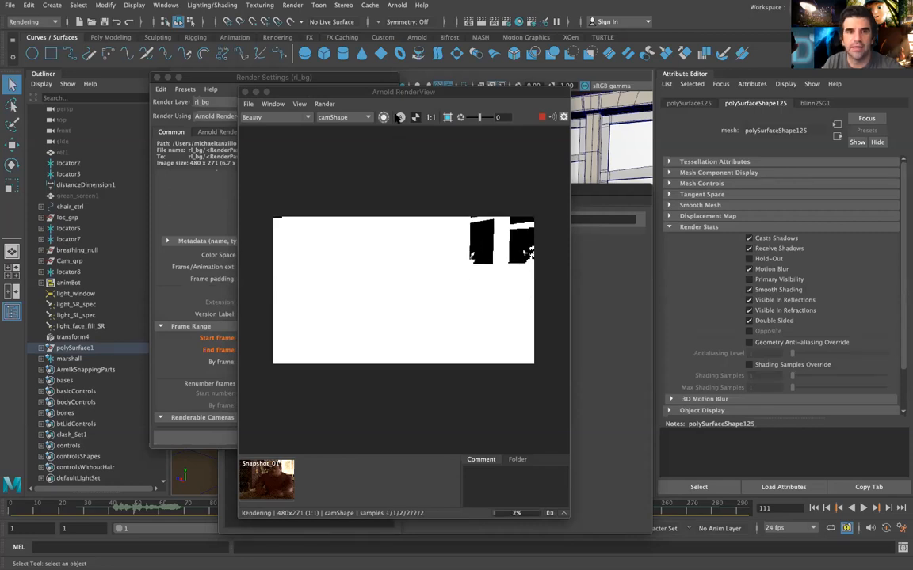
left_click(399, 118)
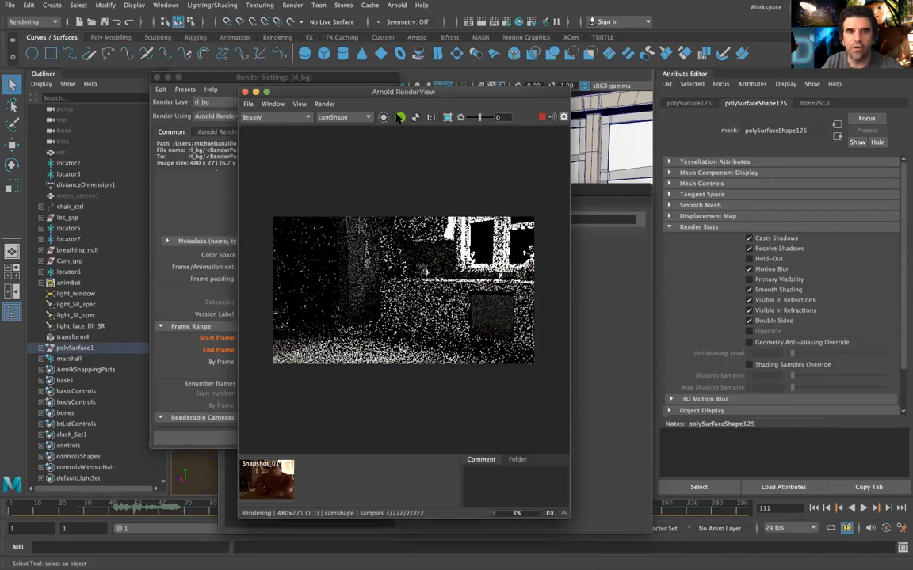
left_click(400, 117)
left_click(399, 119)
left_click(400, 117)
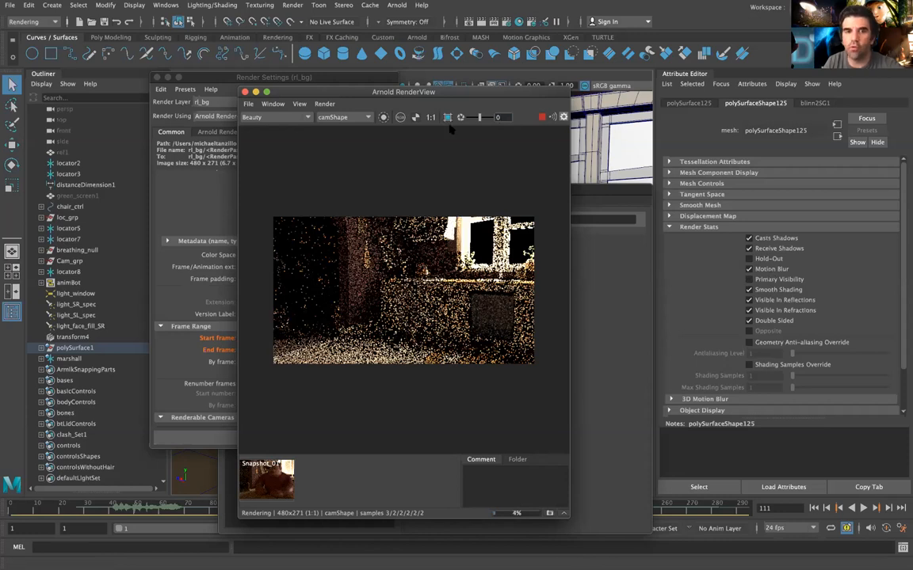
- Make rl_ao the visible render layer again so the ambient occlusion pass re-renders
left_click_drag(468, 89, 585, 92)
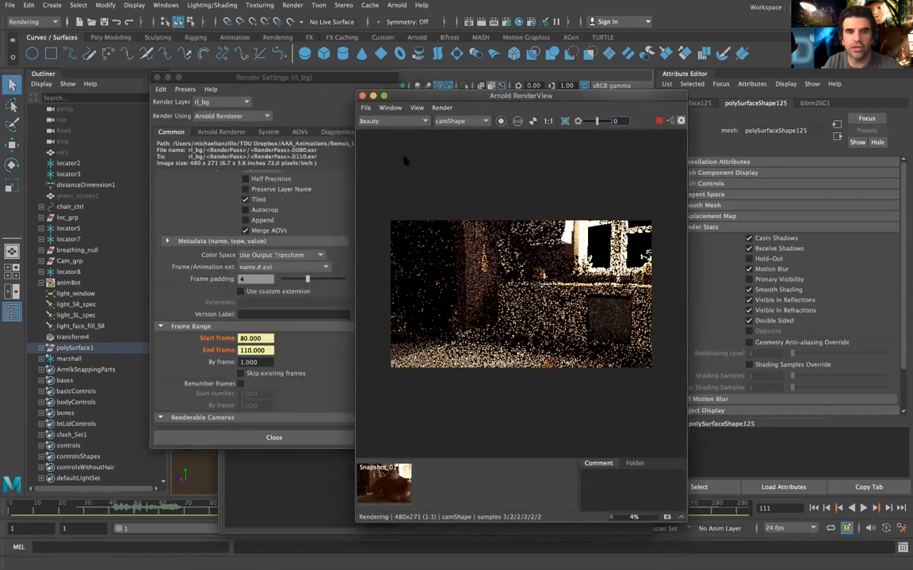
left_click(298, 492)
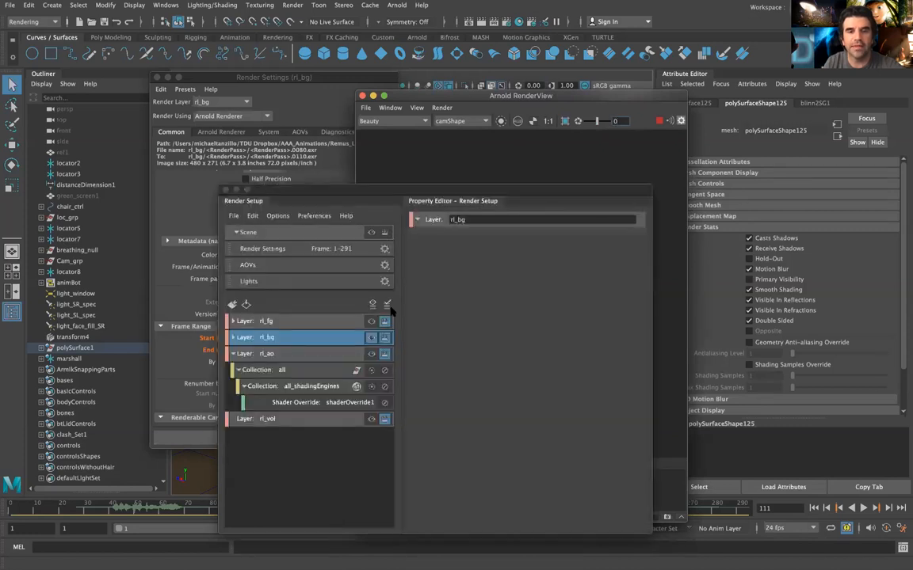
left_click(390, 311)
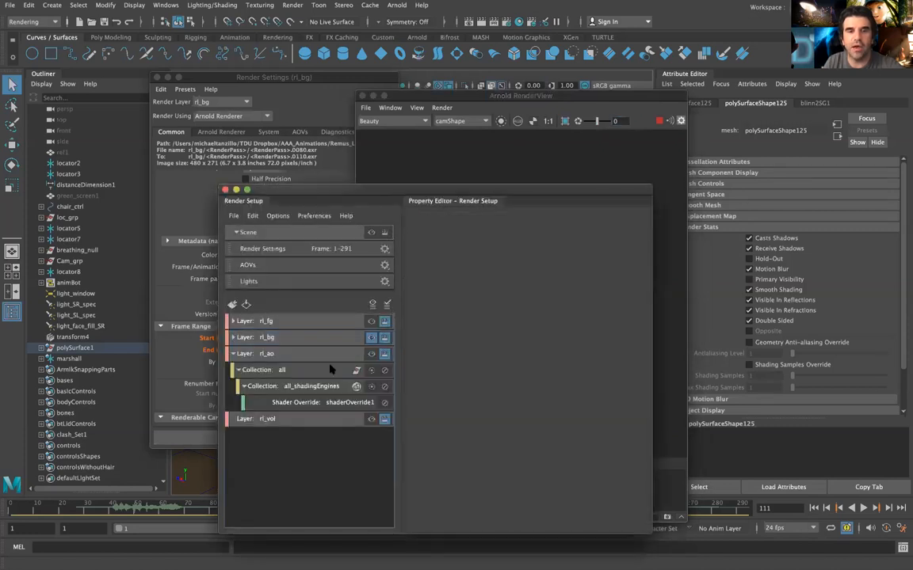
left_click(383, 353)
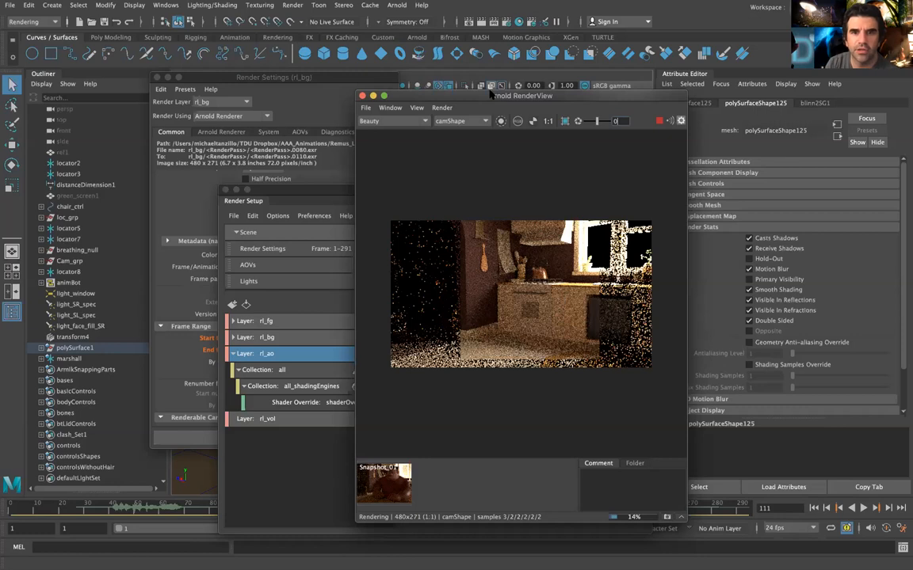
left_click_drag(496, 98, 706, 96)
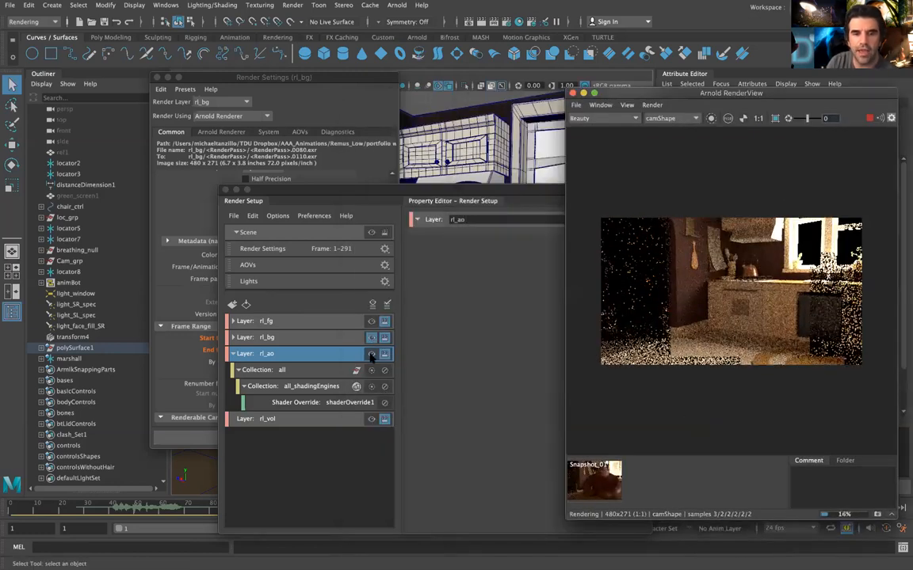
left_click(371, 356)
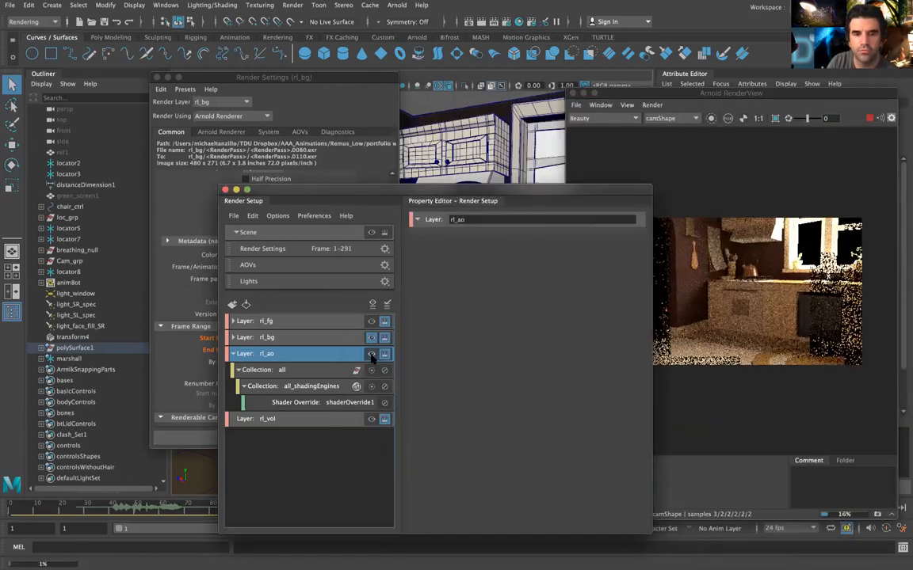
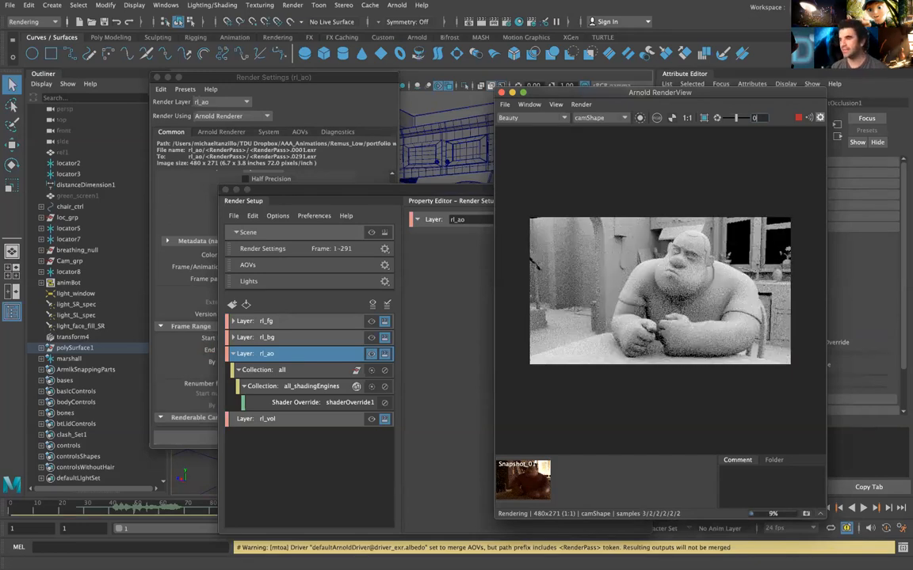
- Save the scene as a new version named who_else_you_got_v013_mt_08_renderLayers.ma, accepting the student version notice
left_click(10, 6)
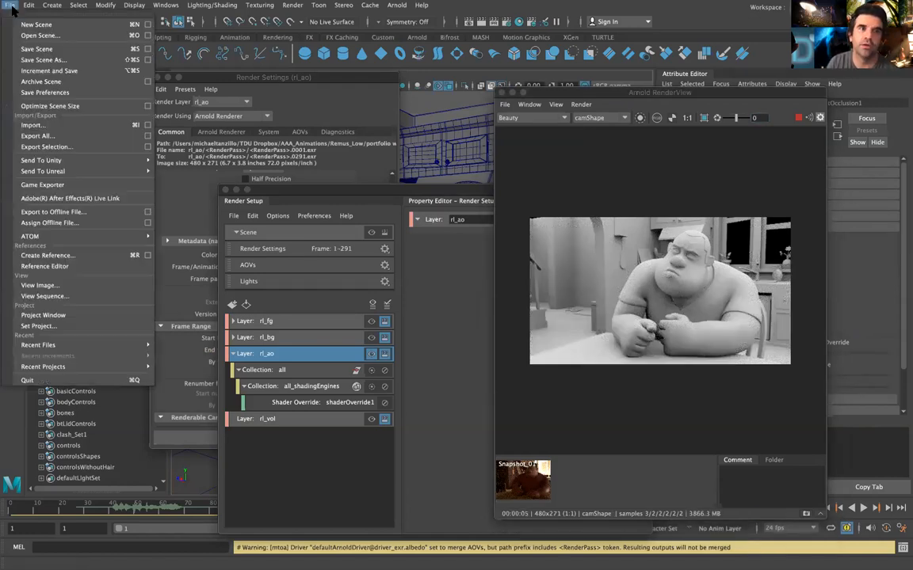
left_click(44, 60)
left_click(348, 186)
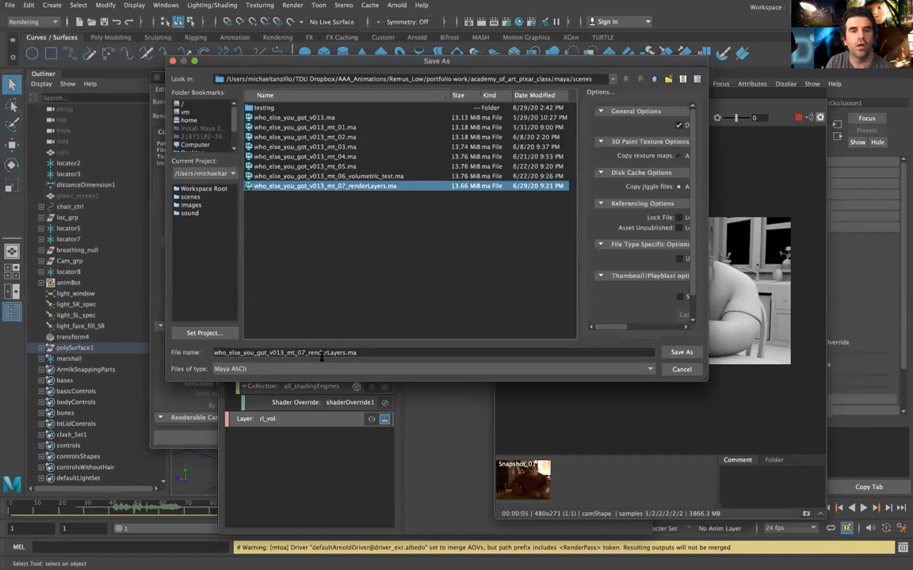
key("BackSpace")
type("8")
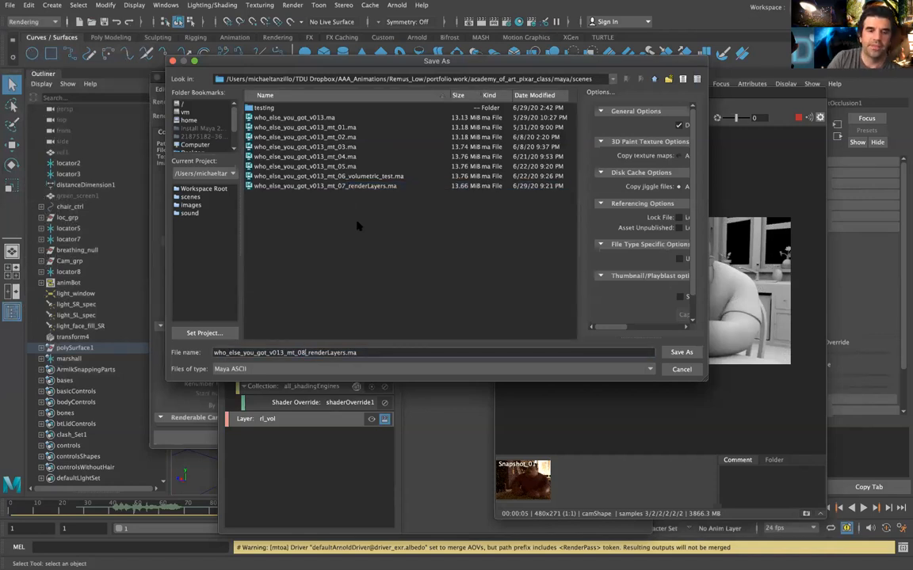
key("Return")
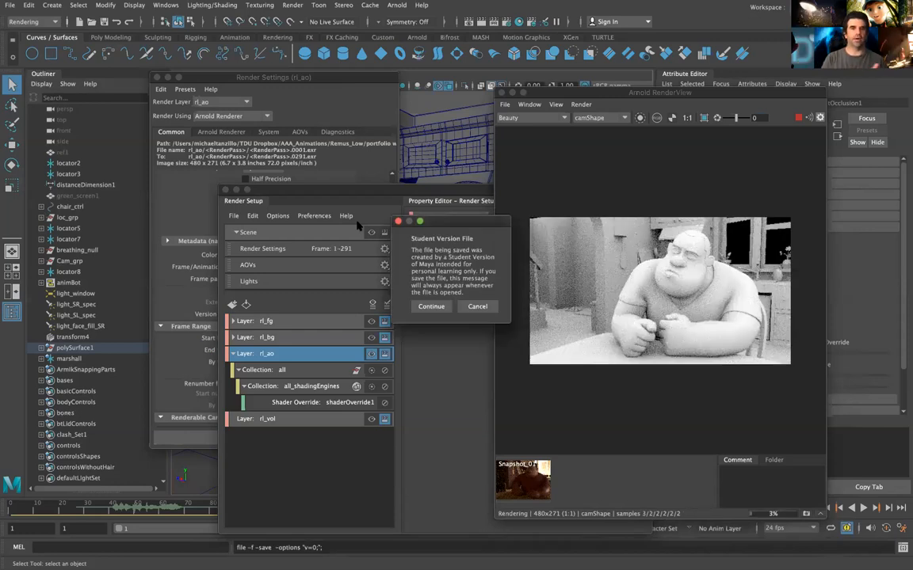
left_click(431, 307)
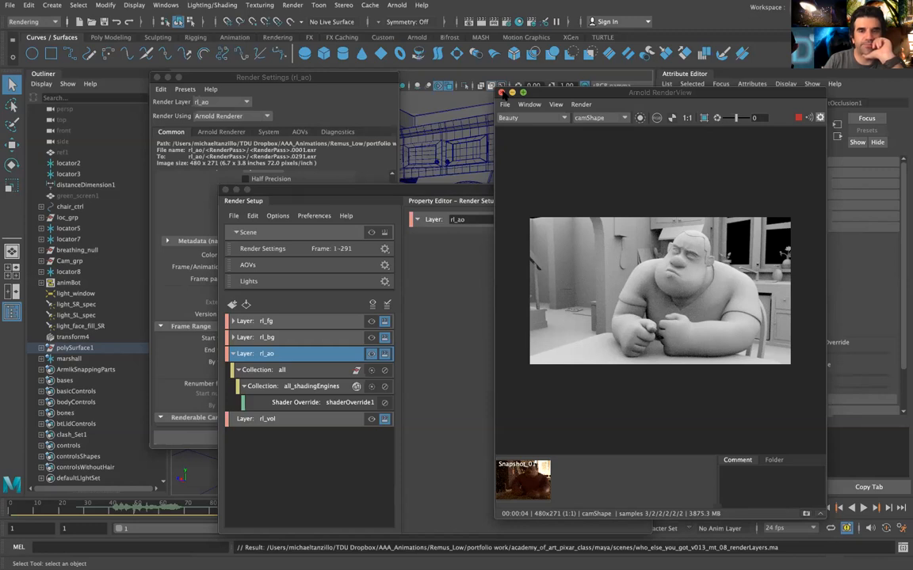
- Select polySurface1 and marshall in the Outliner and create a collection named all1 in the rl_vol layer
left_click(277, 419)
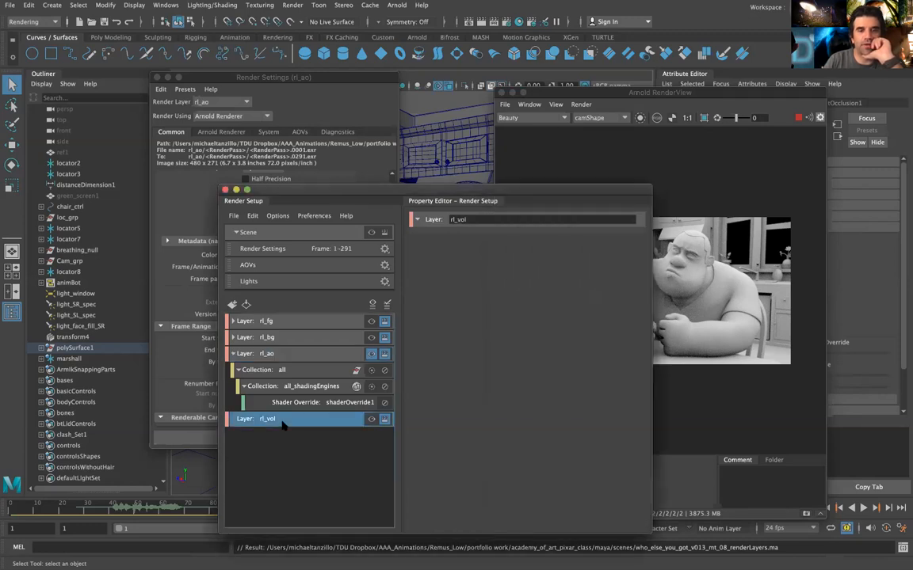
left_click(94, 351)
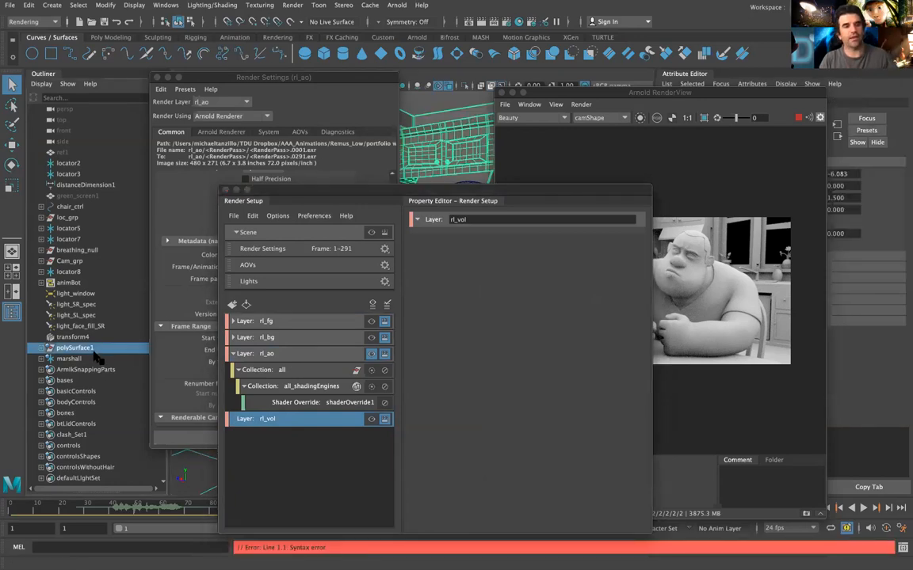
left_click(94, 358, "ctrl")
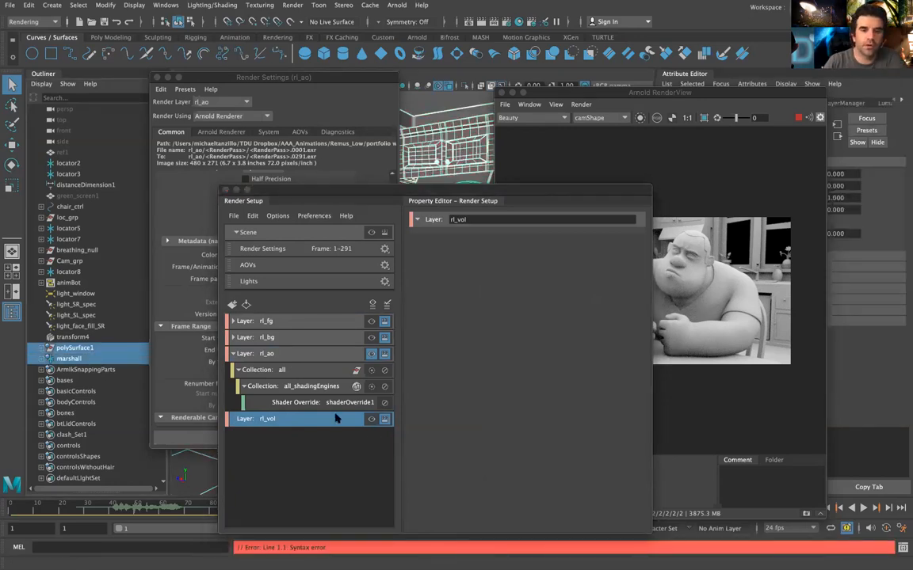
right_click(334, 418)
left_click(353, 423)
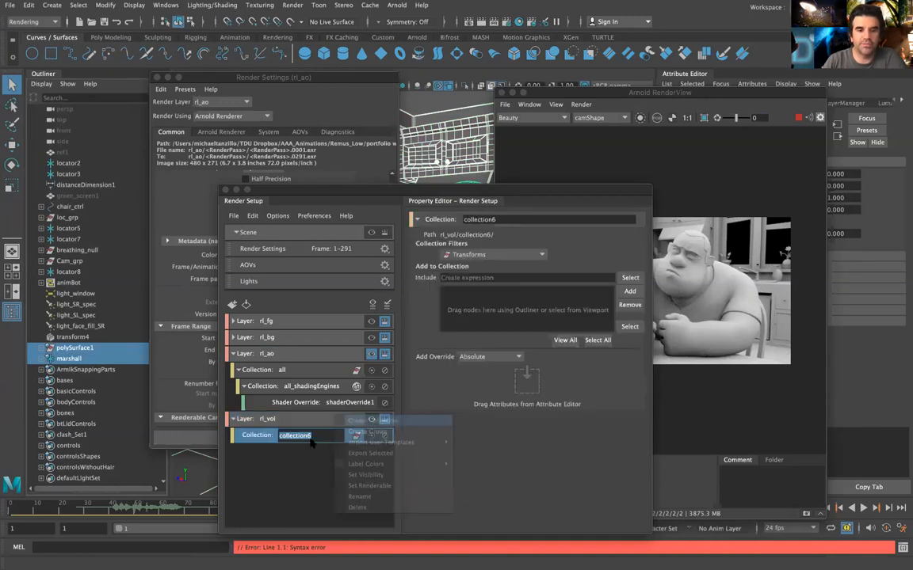
double_click(319, 436)
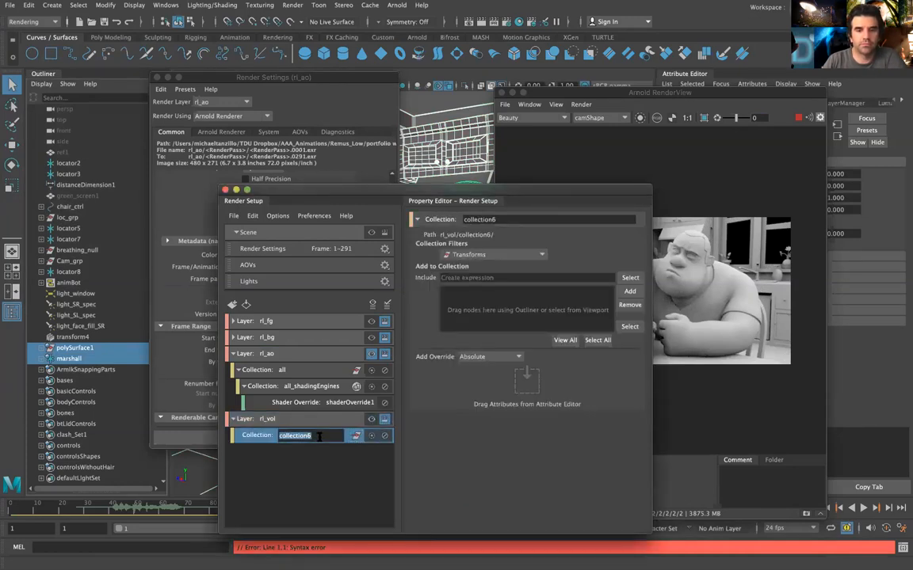
type("all1")
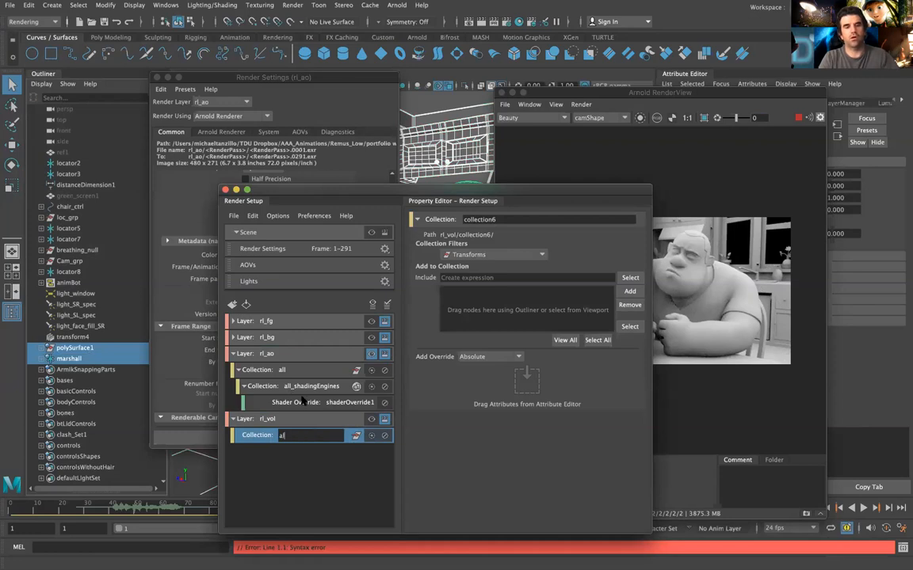
key("Return")
- Add the selected polySurface1 and marshall to the all1 collection and make rl_vol the visible layer
right_click(291, 435)
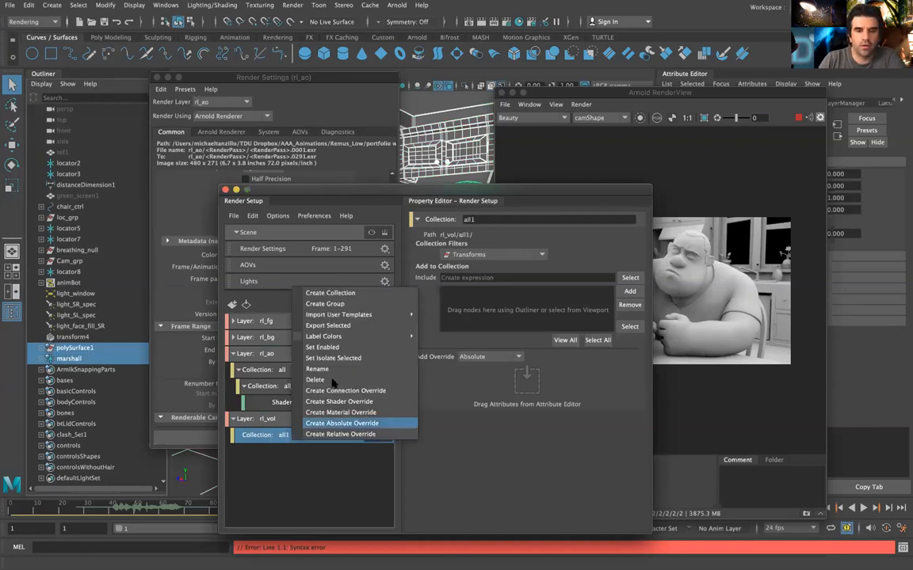
left_click(583, 399)
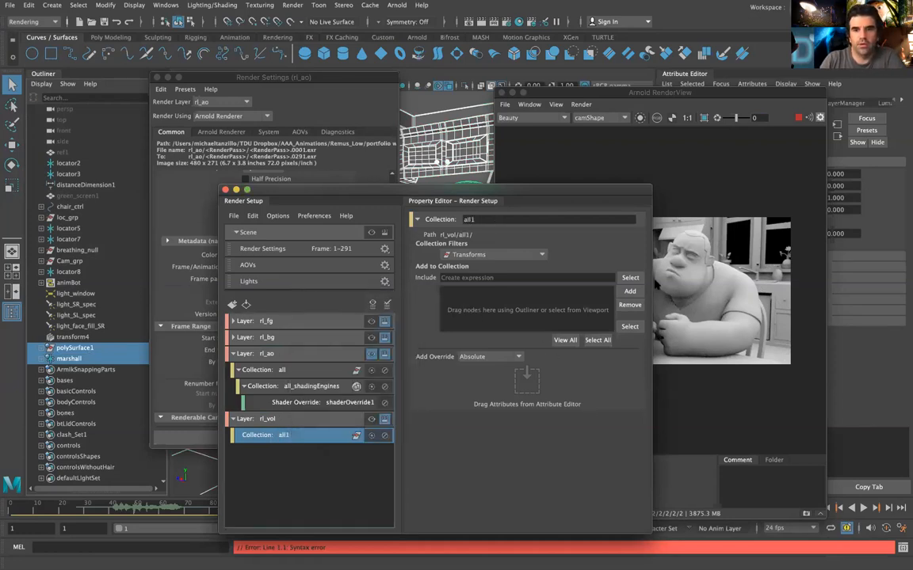
left_click(630, 291)
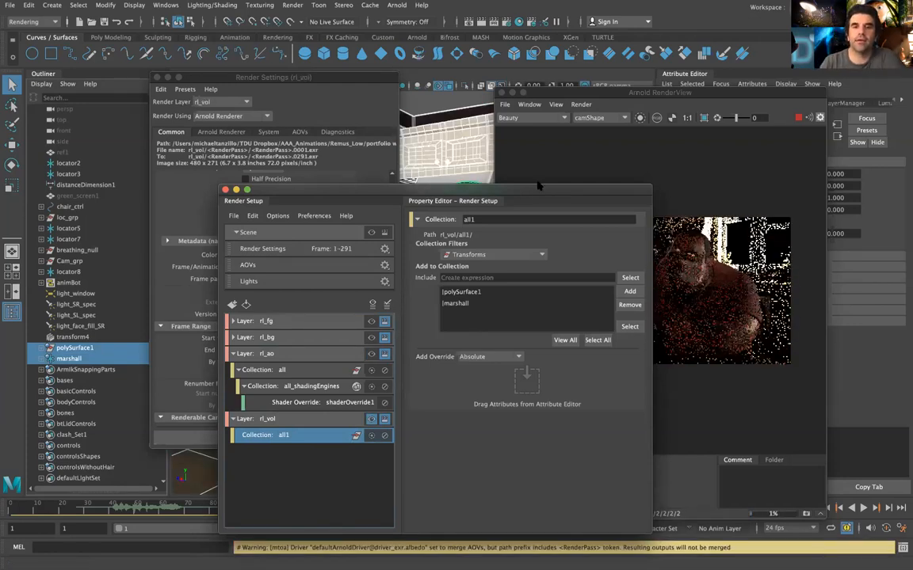
- Create a connection override for the Atmosphere attribute in the Arnold environment render settings of rl_vol
left_click_drag(537, 196, 298, 184)
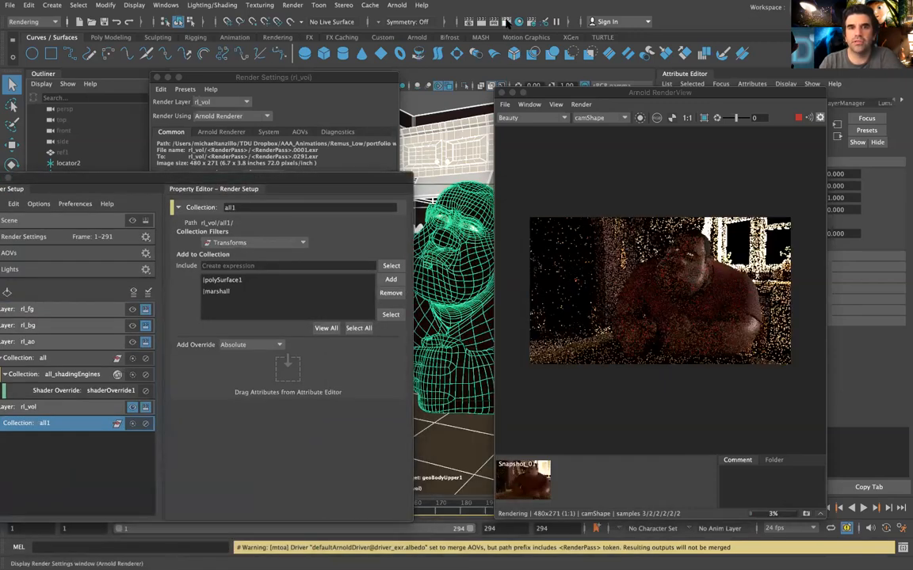
left_click(248, 95)
left_click_drag(252, 79, 570, 77)
left_click(539, 130)
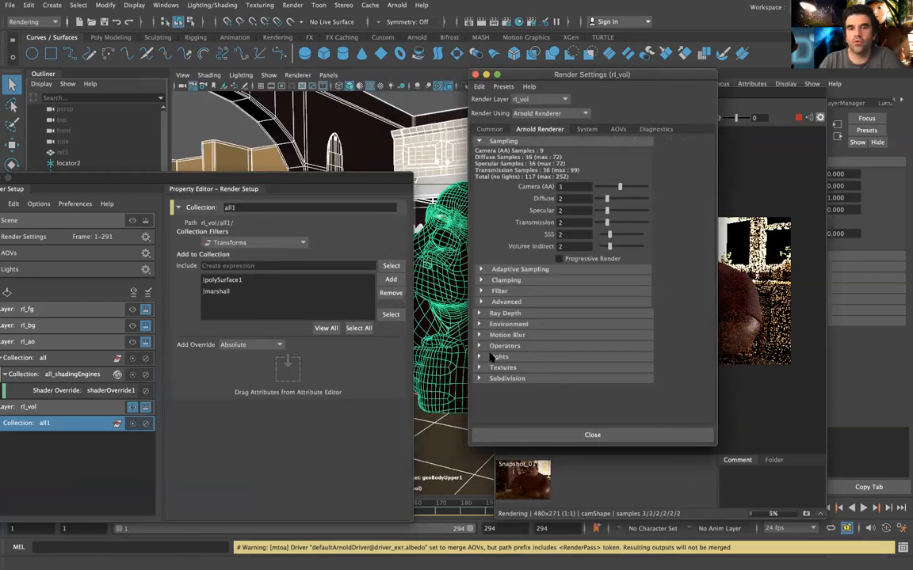
left_click(479, 324)
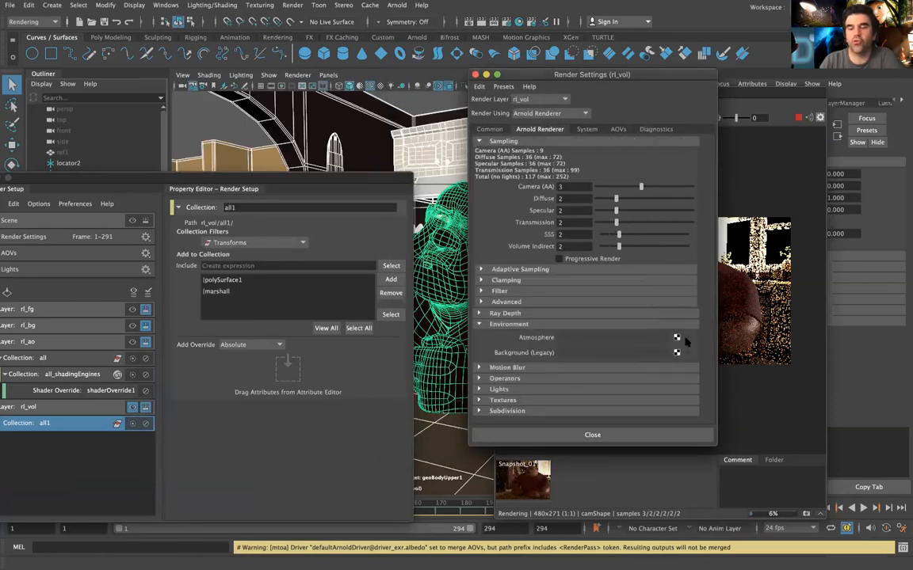
right_click(537, 341)
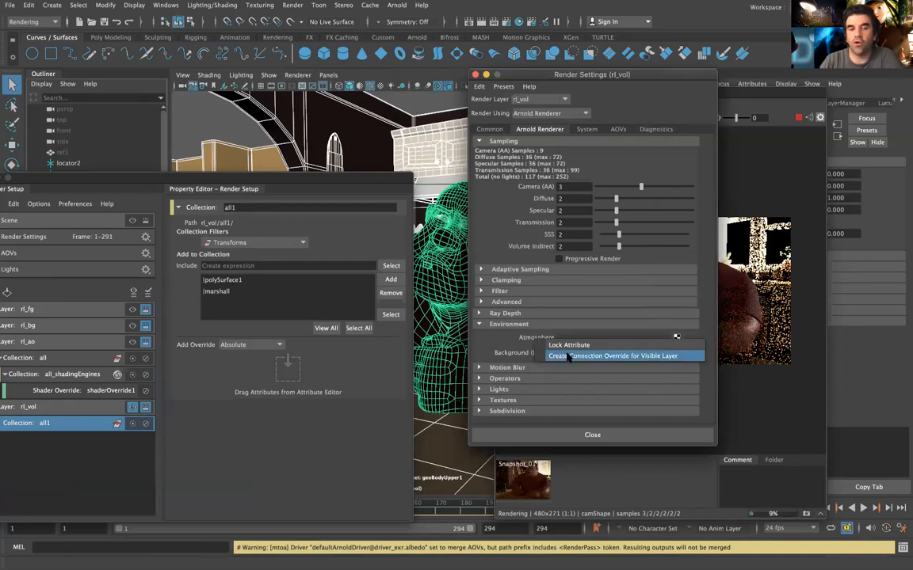
left_click(568, 357)
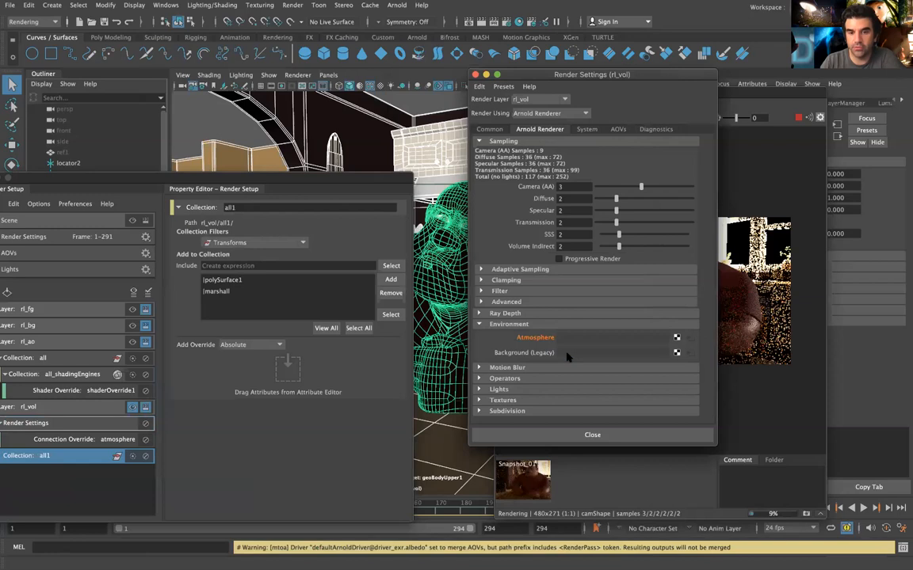
- Connect a new aiAtmosphereVolume node to the atmosphere connection override in rl_vol
left_click(676, 337)
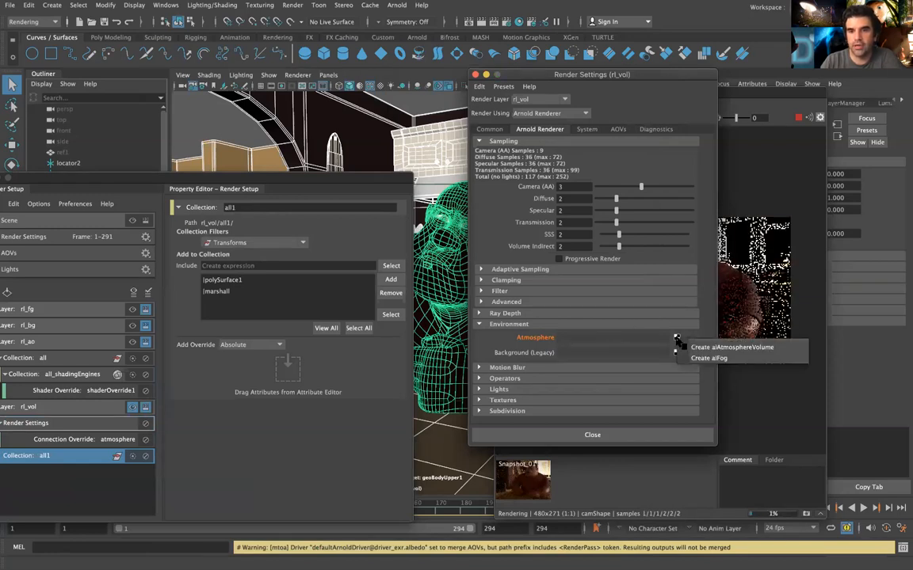
left_click(191, 450)
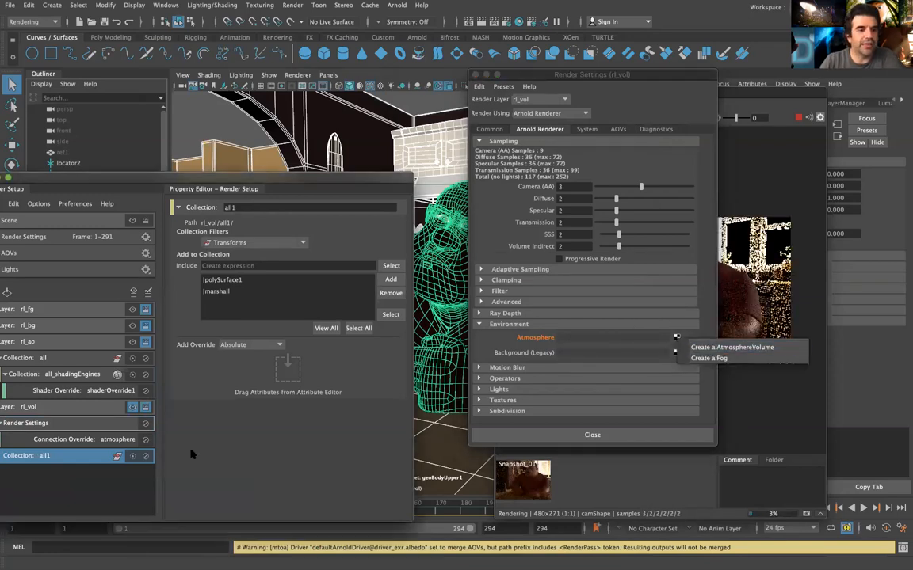
left_click_drag(298, 182, 361, 136)
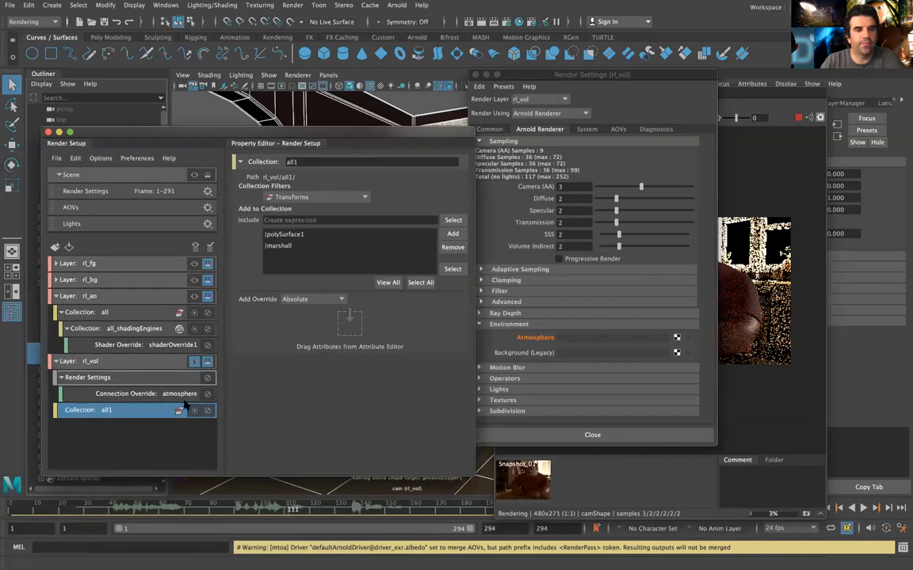
left_click(146, 394)
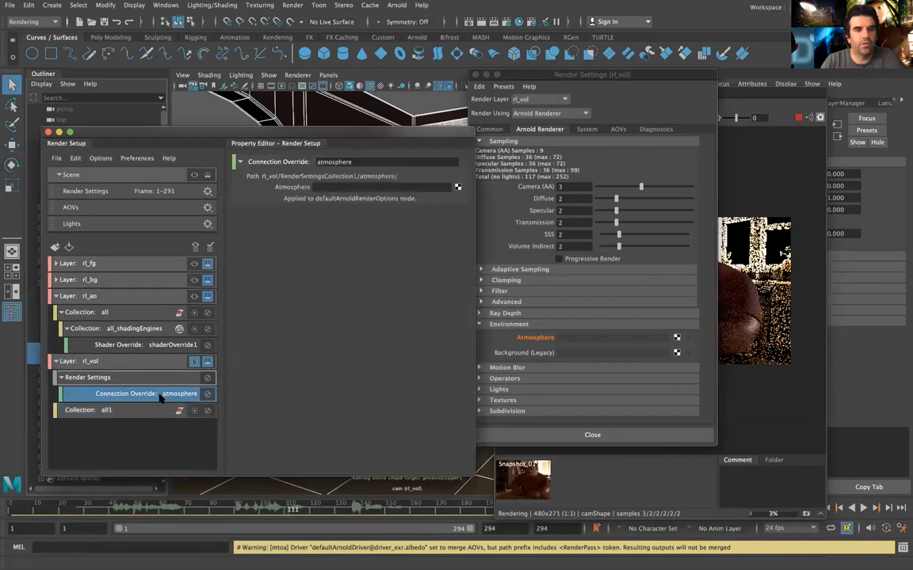
left_click(457, 187)
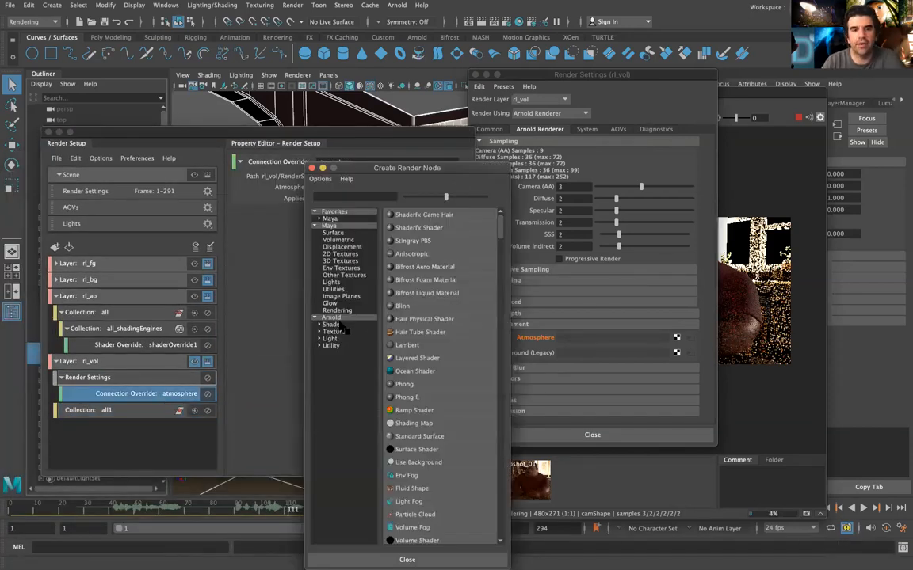
left_click(333, 318)
scroll(451, 357, "down", 1)
scroll(443, 287, "up", 1)
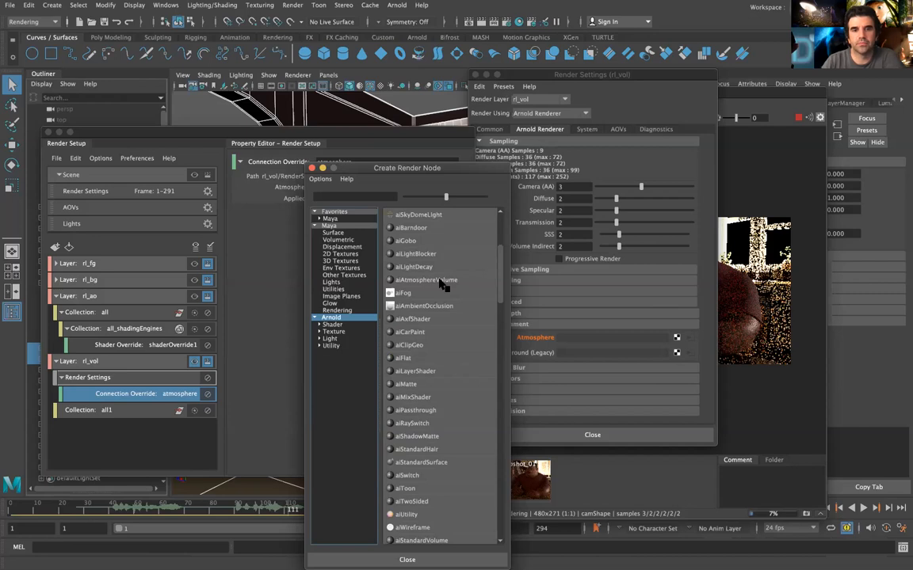
left_click(441, 281)
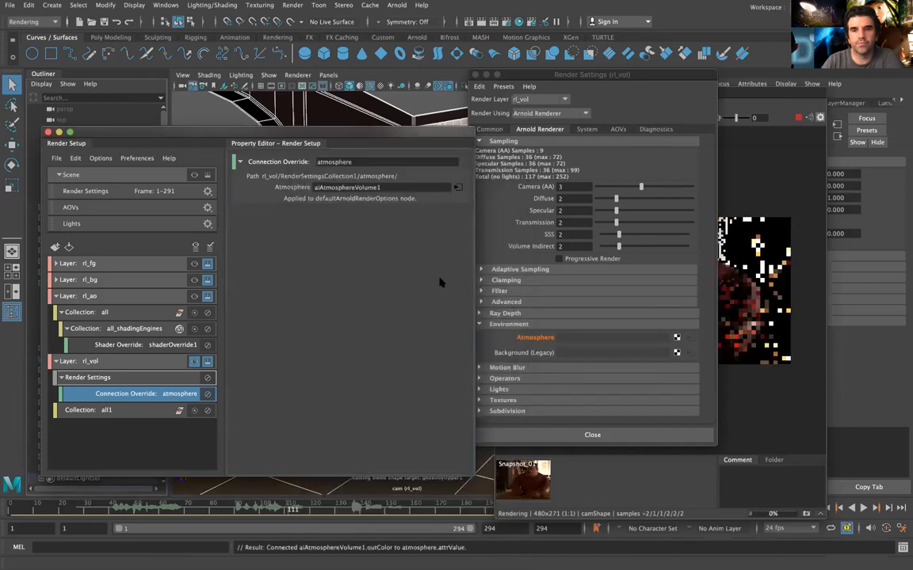
- Create a shader override on the all1 collection of the rl_vol layer
left_click_drag(636, 77, 504, 184)
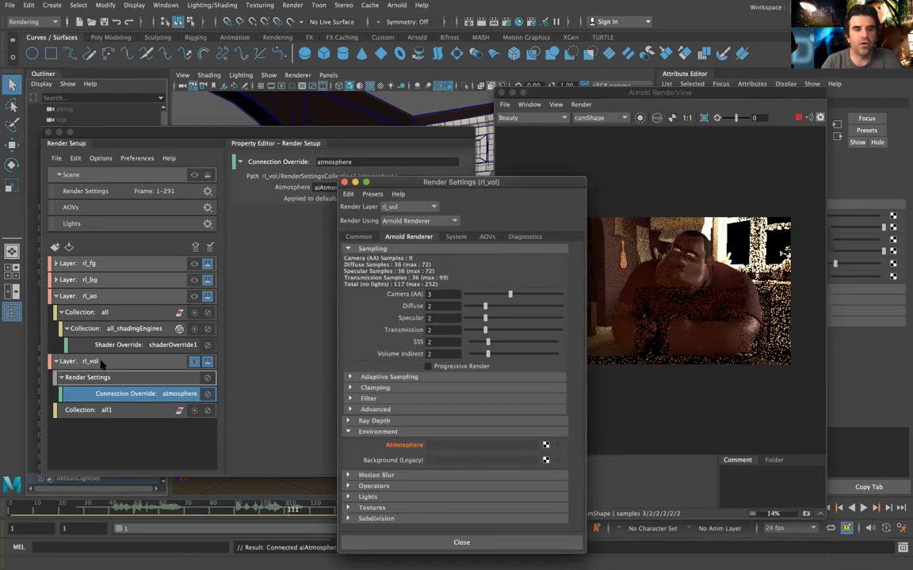
right_click(100, 363)
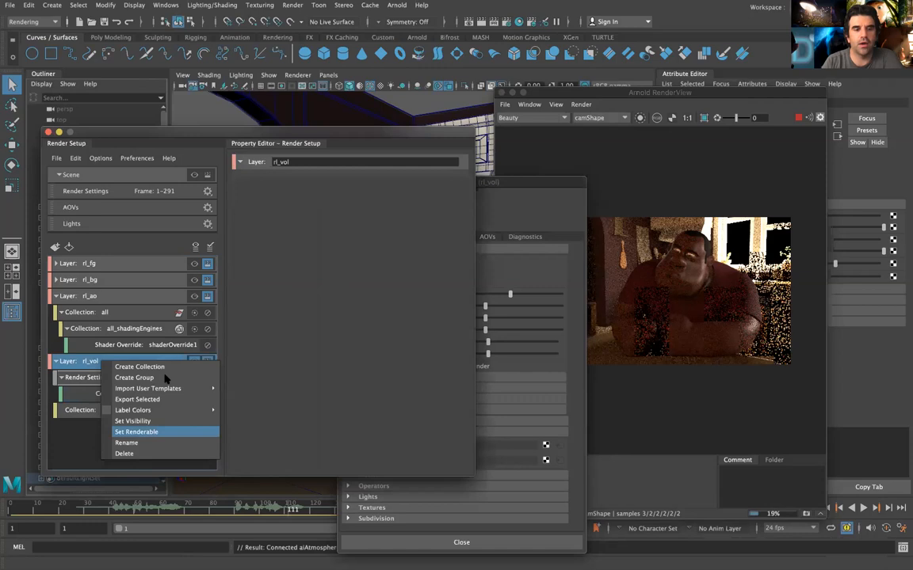
left_click(86, 364)
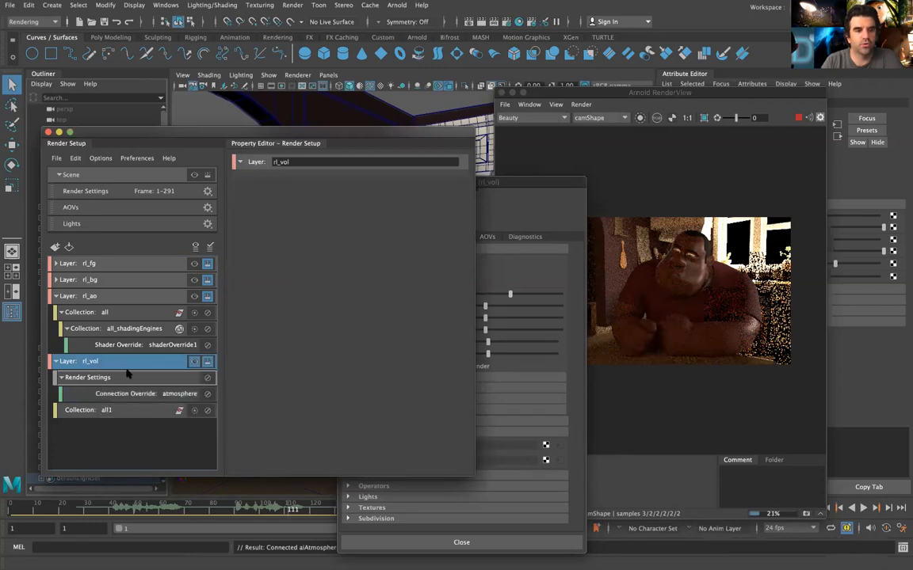
left_click(125, 377)
left_click(122, 411)
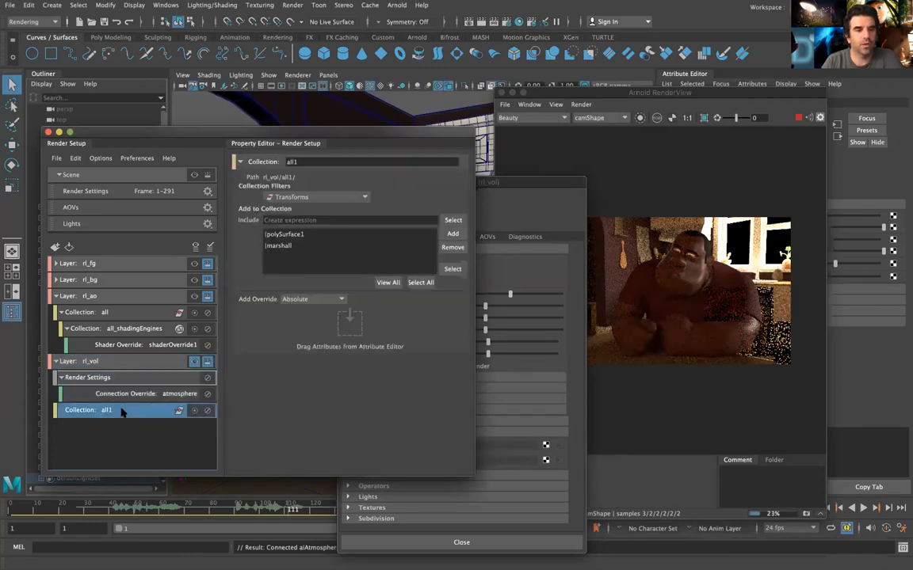
left_click(123, 363)
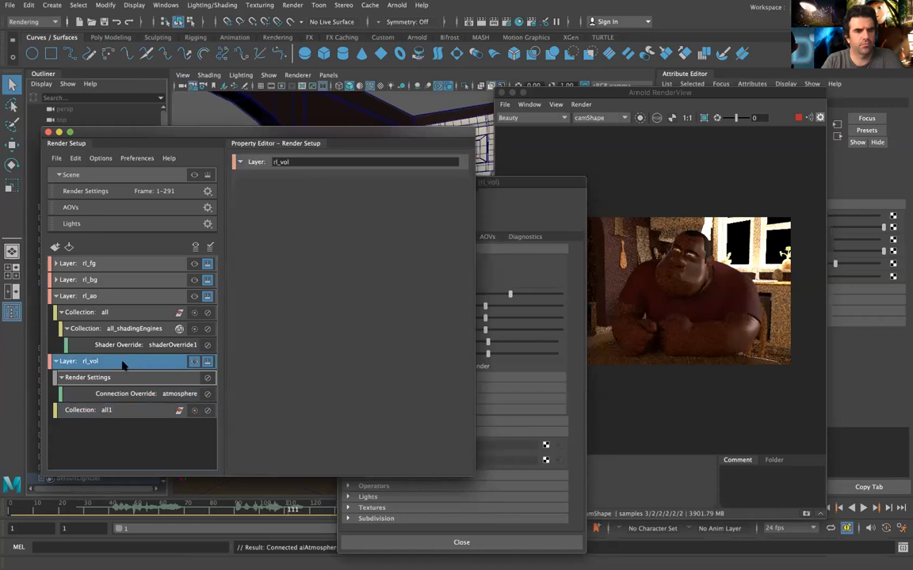
right_click(123, 363)
left_click(120, 411)
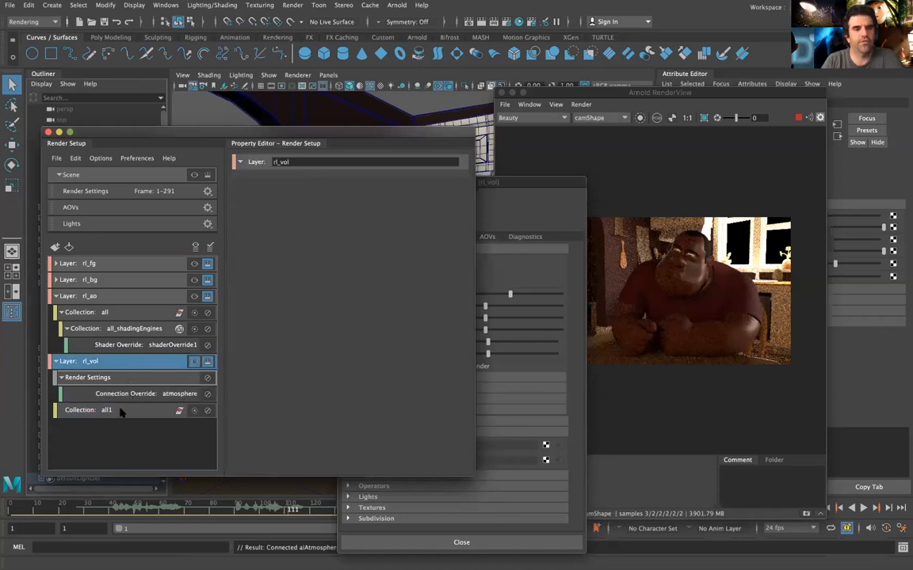
double_click(120, 411)
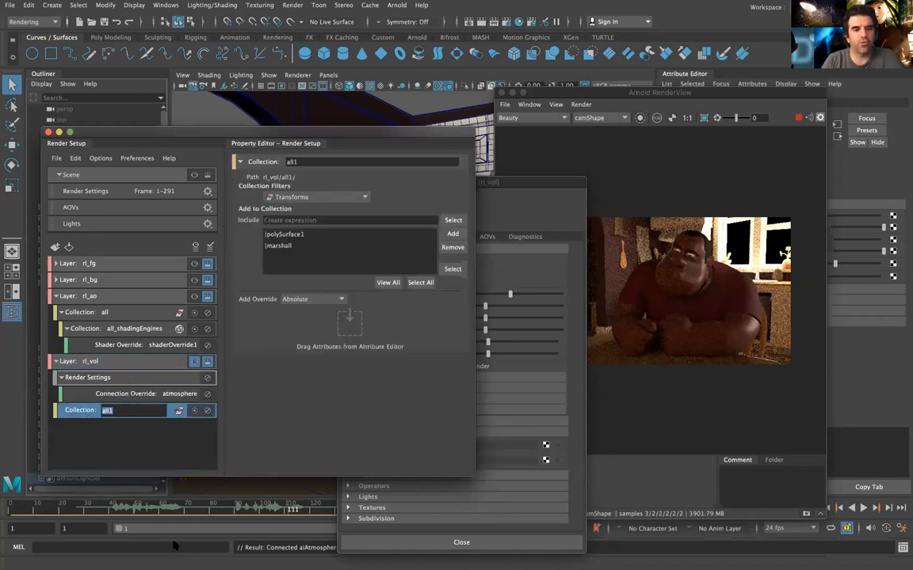
right_click(92, 413)
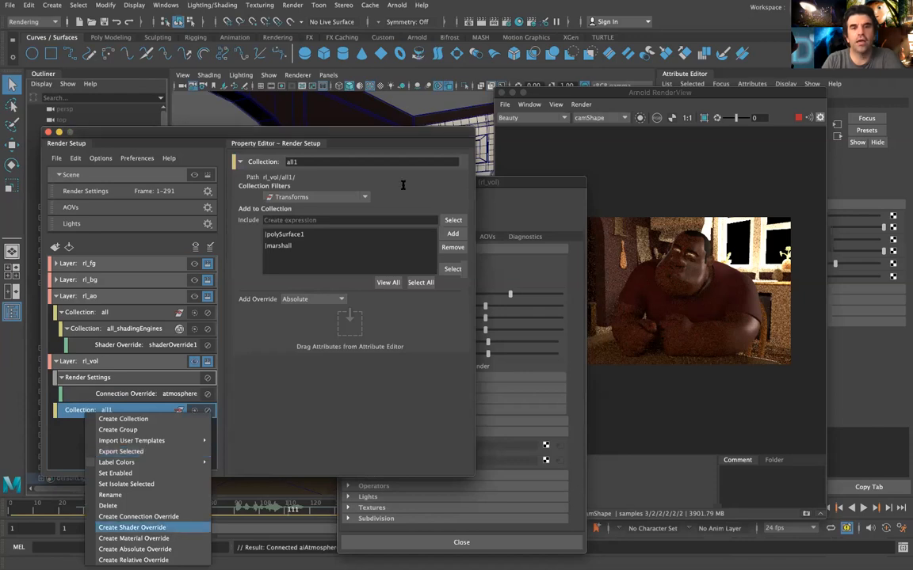
- Assign a new aiMatte shader as the override shader for the all1 collection in rl_vol
left_click(459, 190)
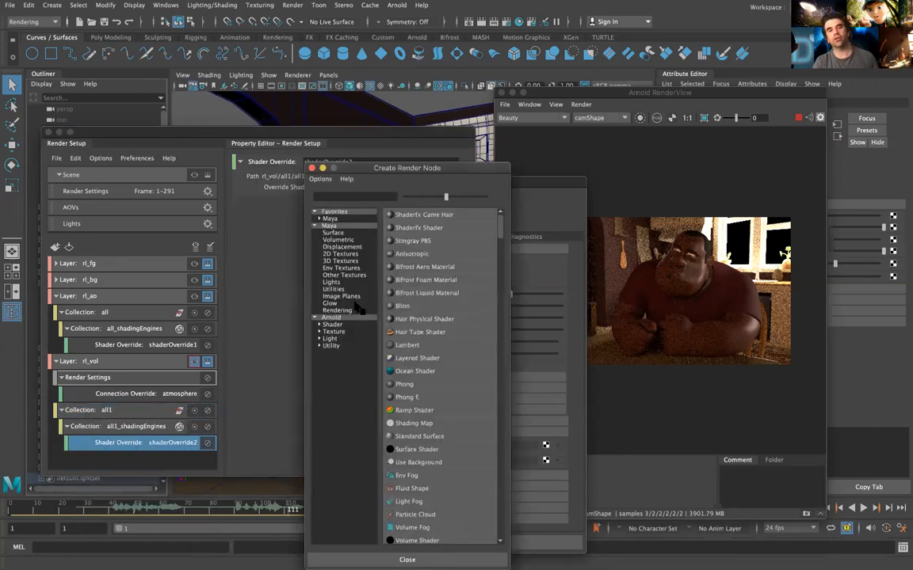
left_click(331, 317)
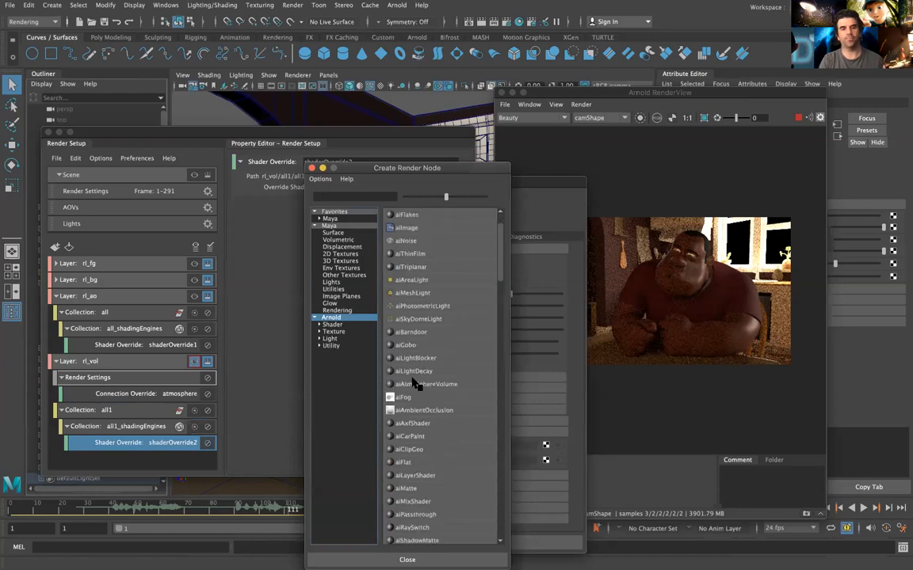
scroll(413, 382, "down", 1)
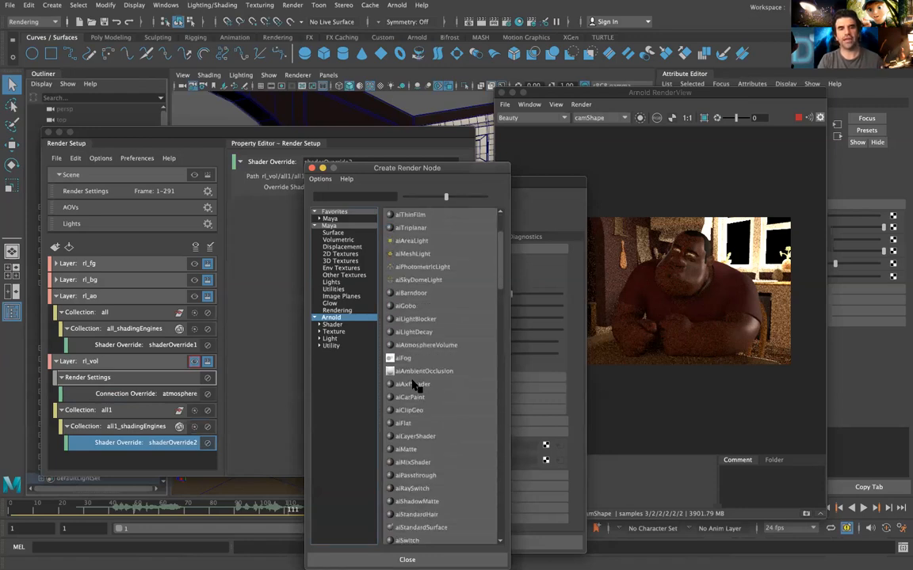
left_click(411, 450)
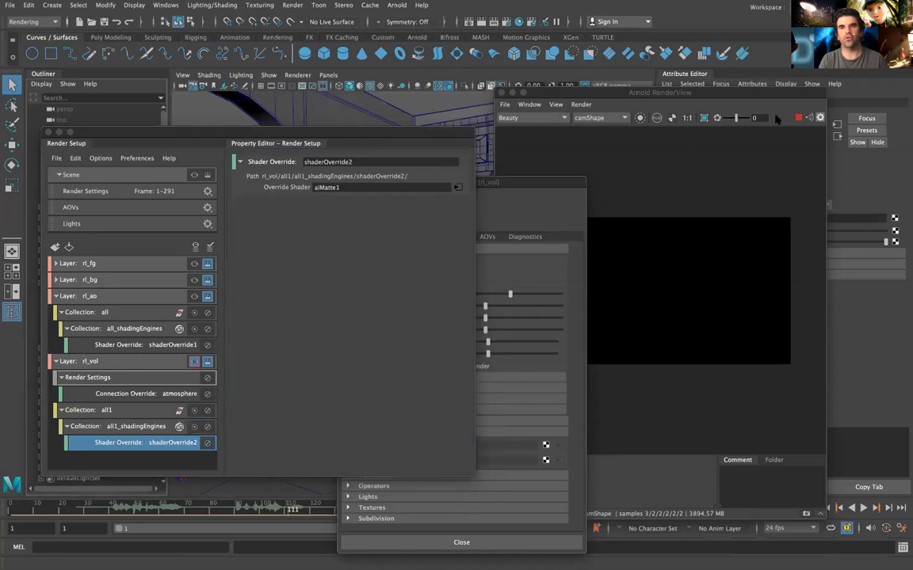
- Examine the alpha channel of the rl_vol render with the aiMatte attributes in view
left_click_drag(747, 99, 481, 150)
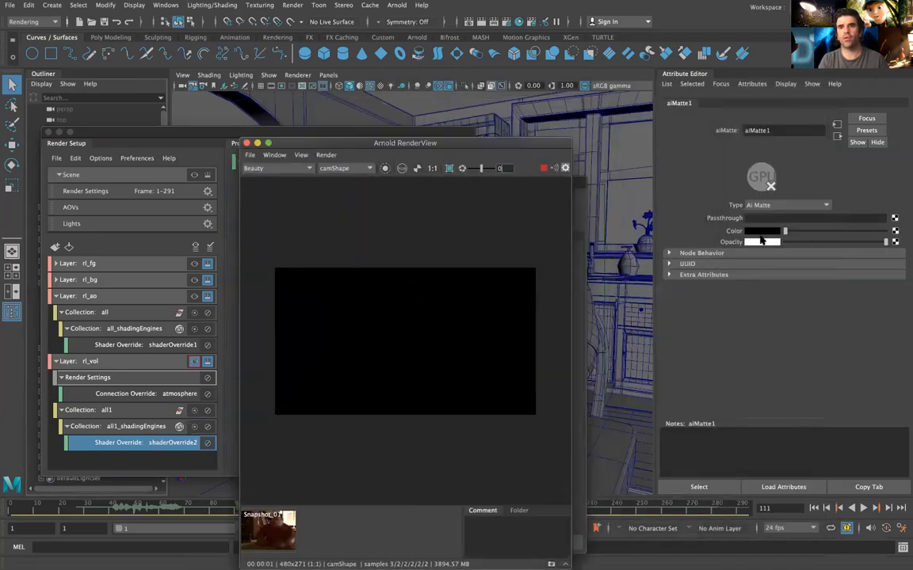
left_click(402, 168)
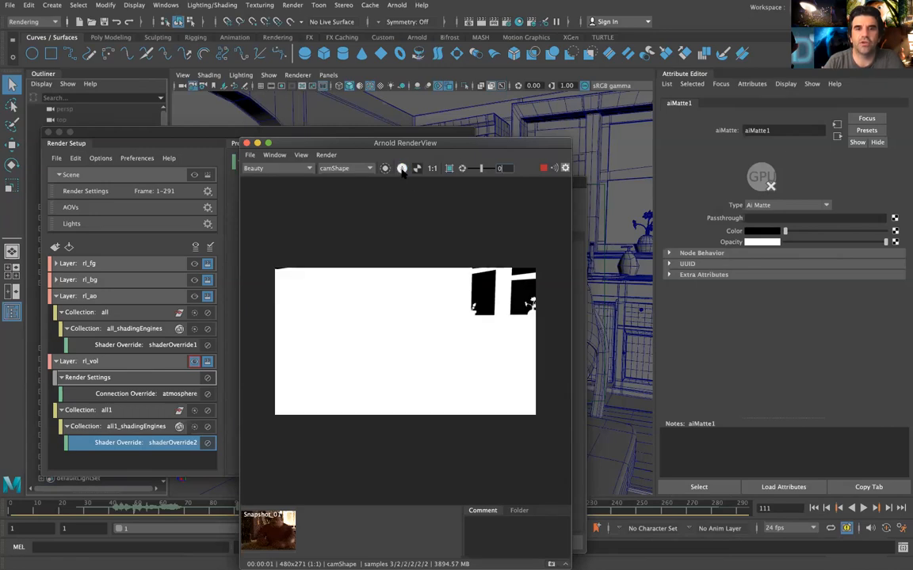
- Show the render in color again and set the Density of rl_vol's aiAtmosphereVolume1 to 0.1
left_click(402, 168)
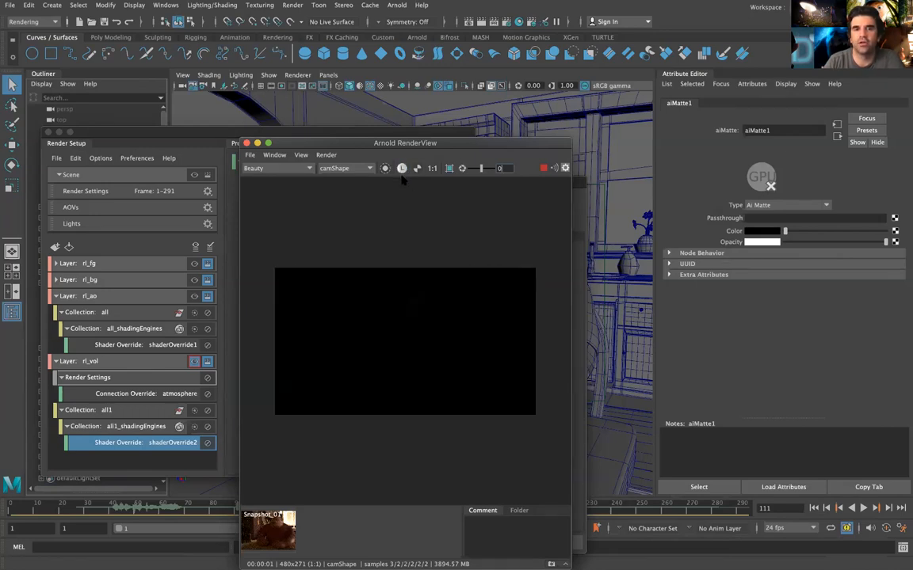
left_click_drag(437, 145, 735, 122)
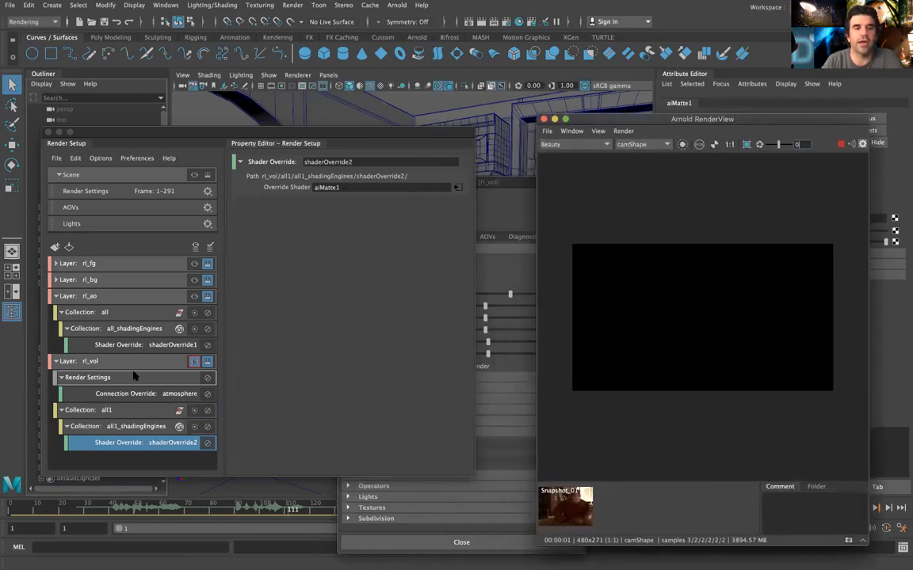
left_click(145, 348)
left_click(144, 396)
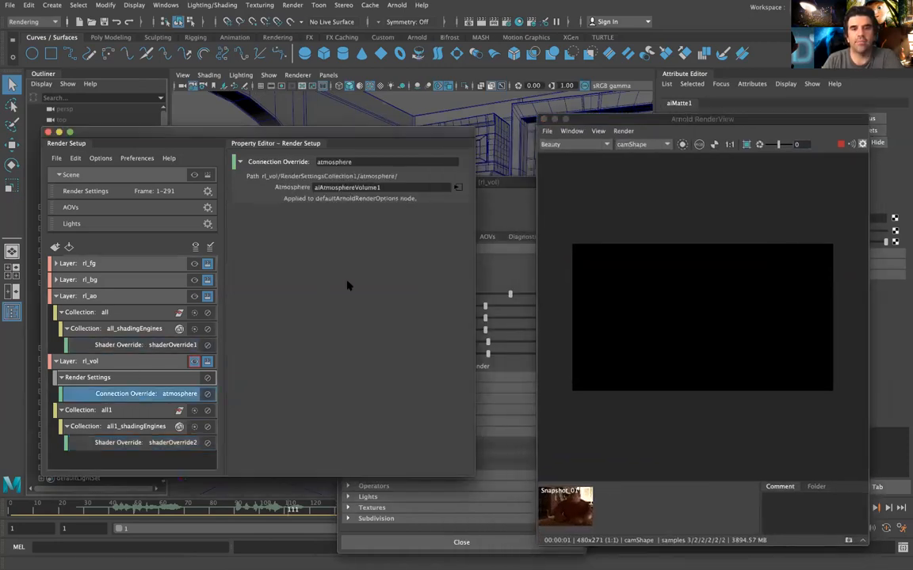
left_click(458, 188)
left_click_drag(742, 122, 420, 137)
left_click(767, 216)
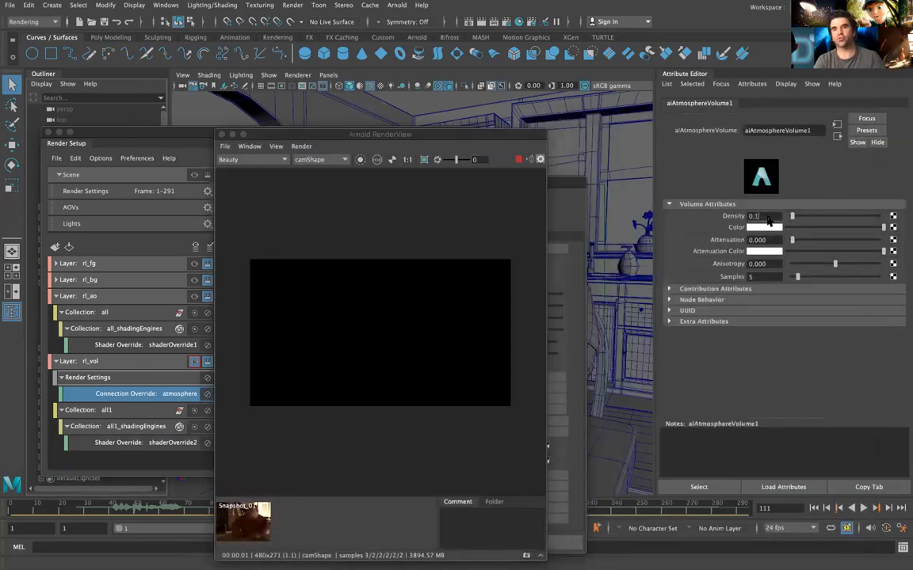
key("Return")
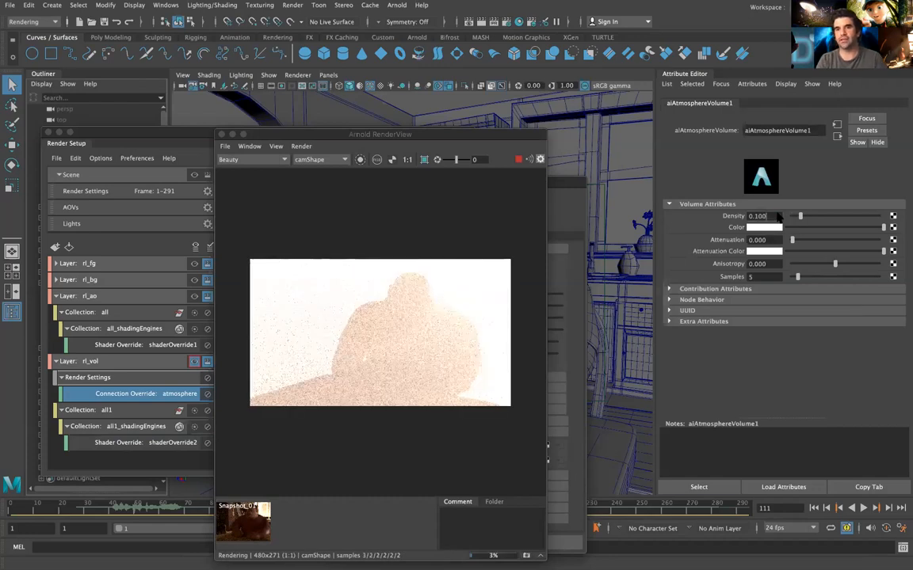
- Lower the Density of aiAtmosphereVolume1 to 0.01
key("BackSpace")
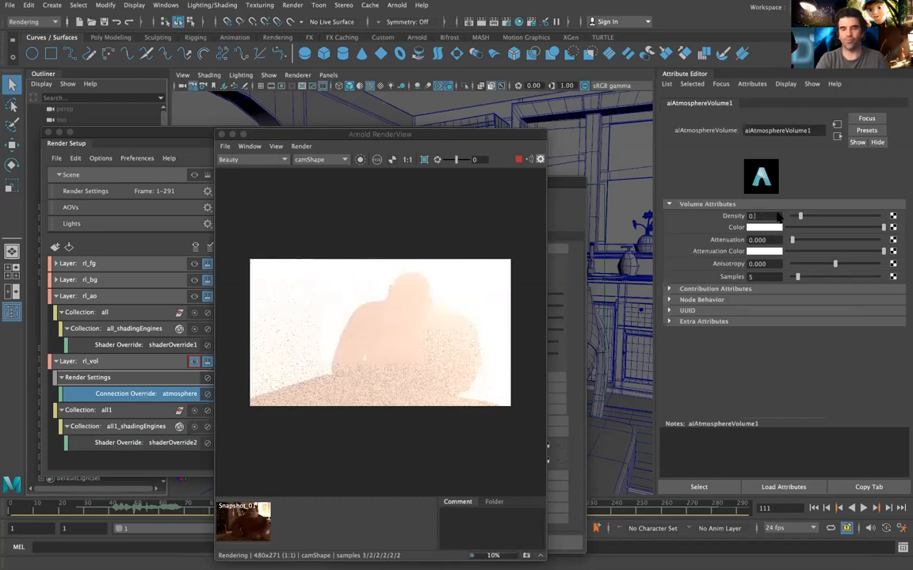
type("1")
key("Return")
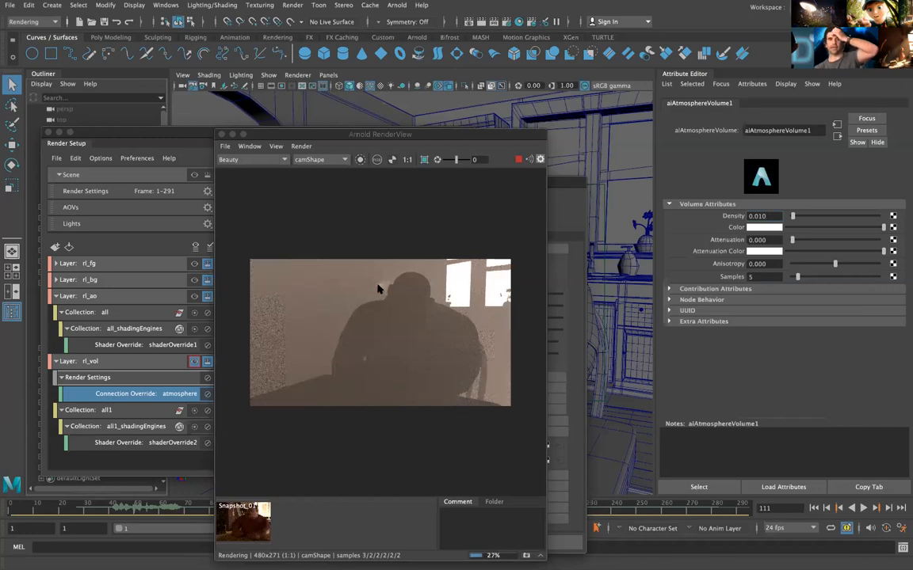
- Create an absolute override for the visible layer on light_window's Arnold exposure and set it to 0
left_click_drag(310, 135, 443, 121)
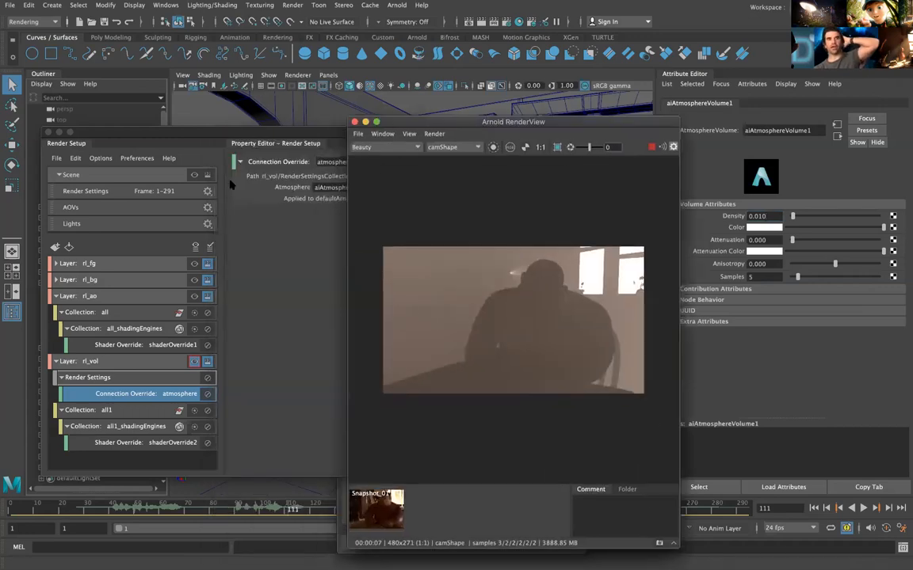
left_click(58, 133)
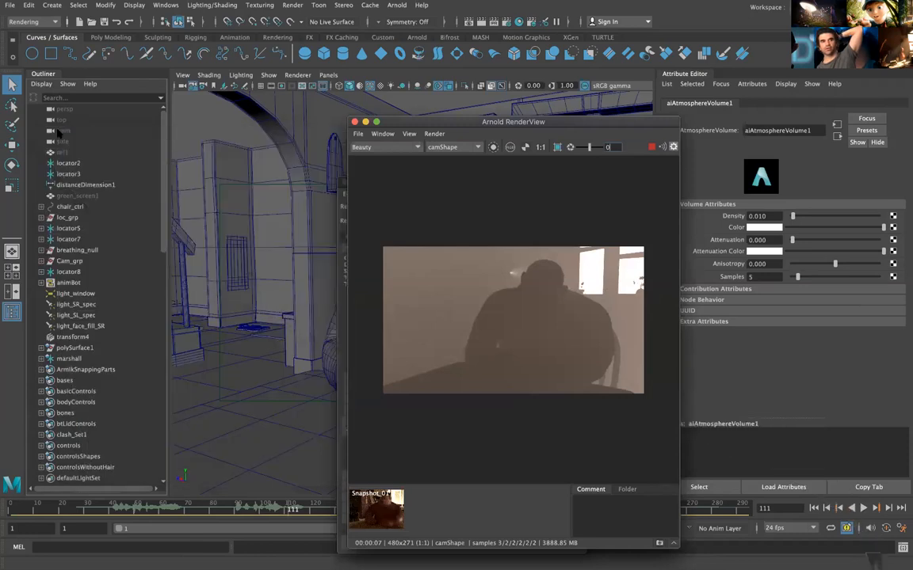
left_click_drag(404, 123, 259, 93)
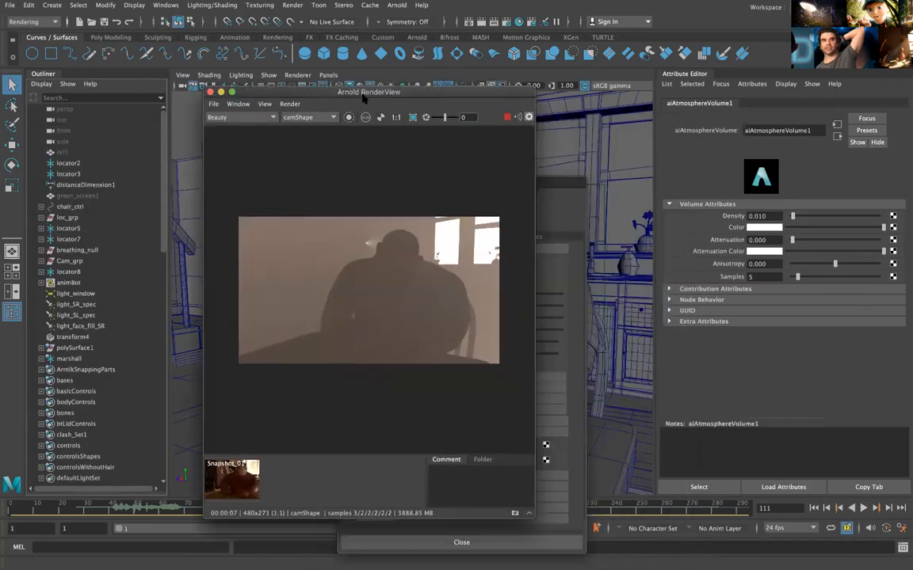
left_click(79, 294)
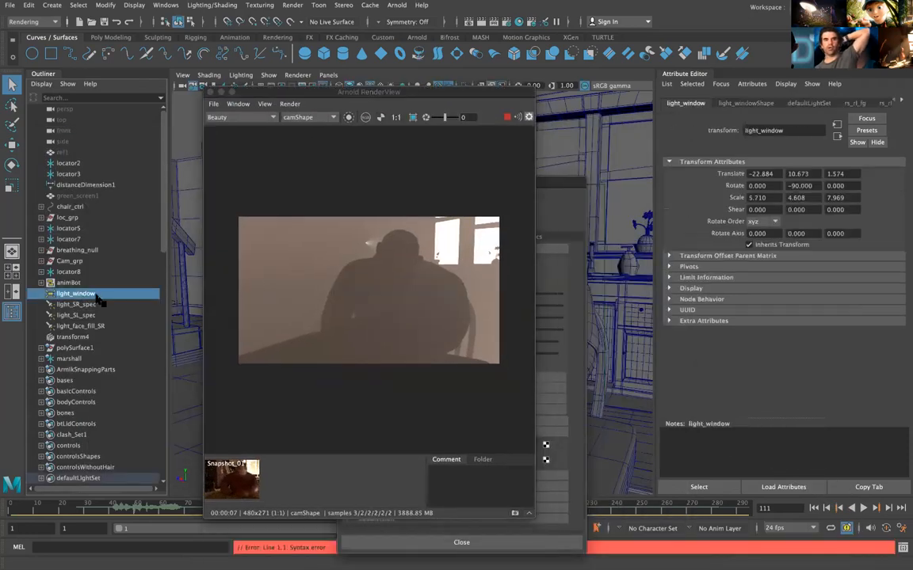
left_click(748, 103)
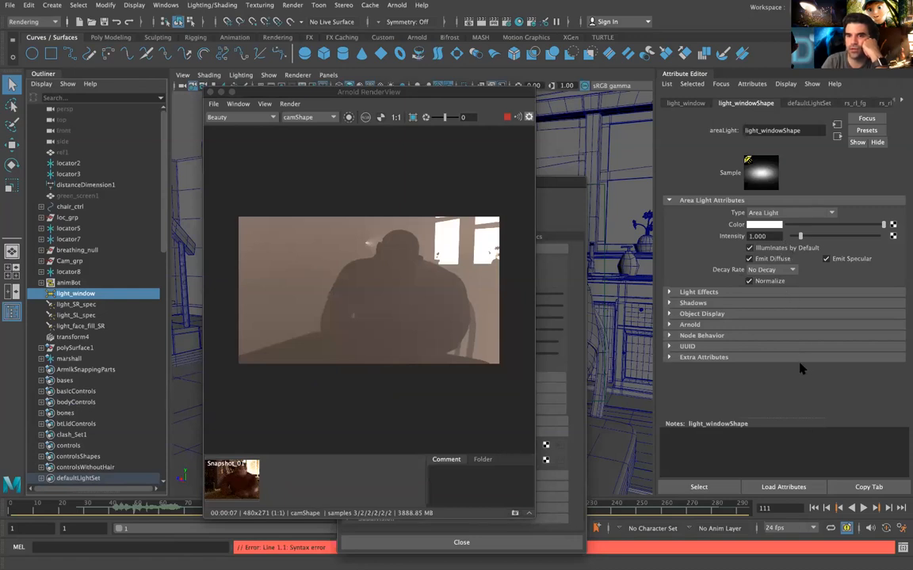
left_click(670, 326)
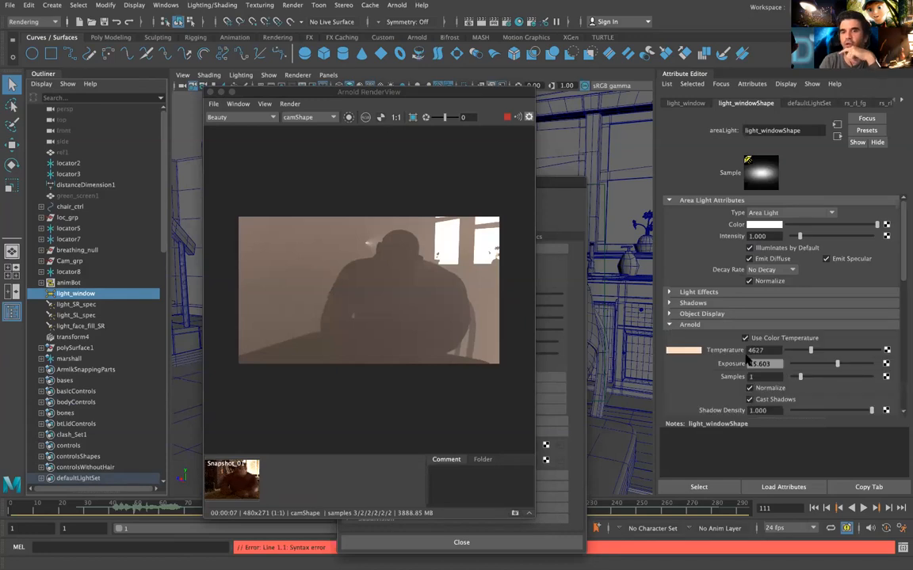
scroll(672, 317, "down", 1)
right_click(736, 340)
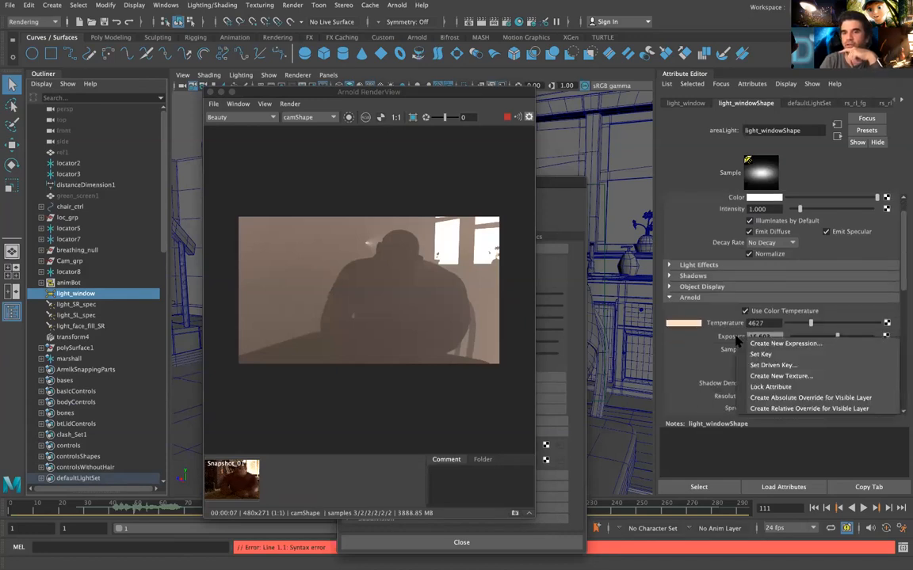
left_click(781, 398)
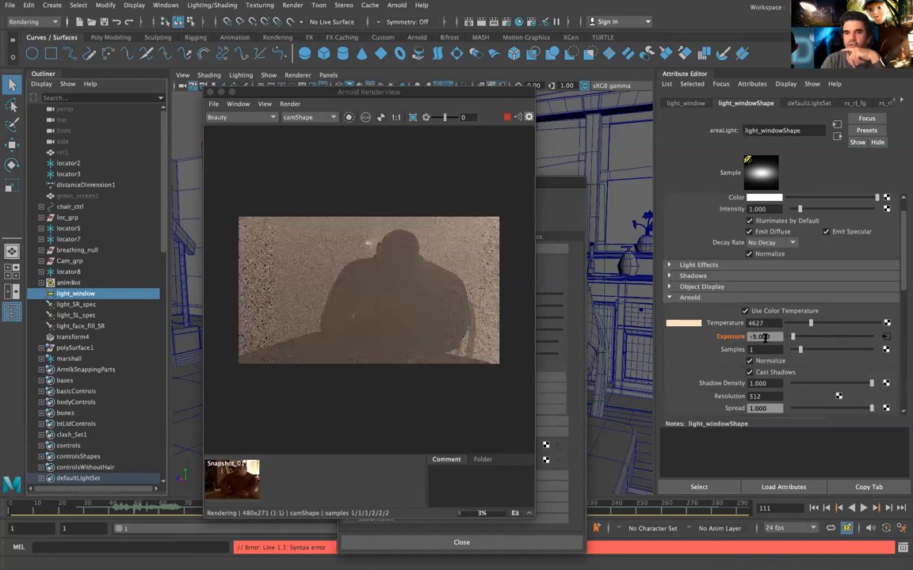
type("0")
key("Return")
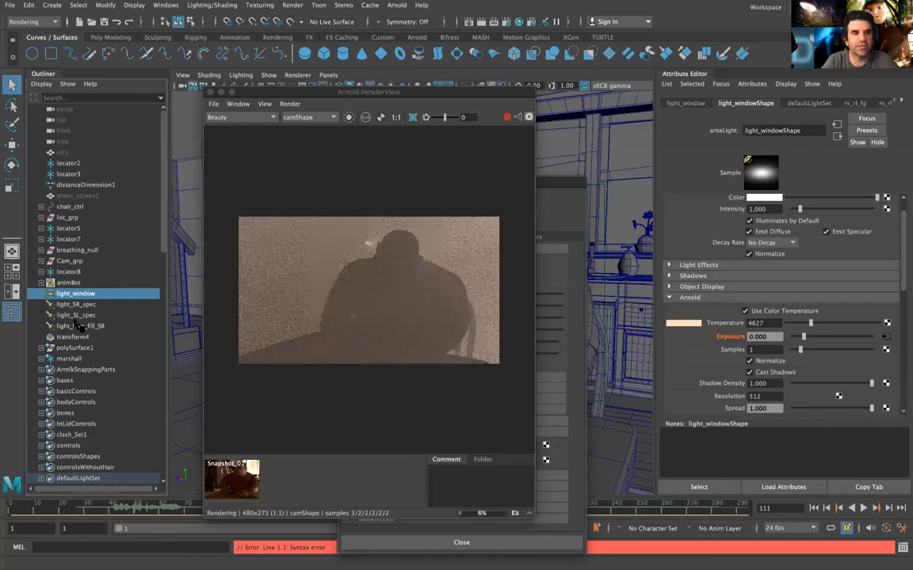
- Create an absolute override for the visible layer on light_SL_spec's exposure and set it to 0
left_click(87, 314)
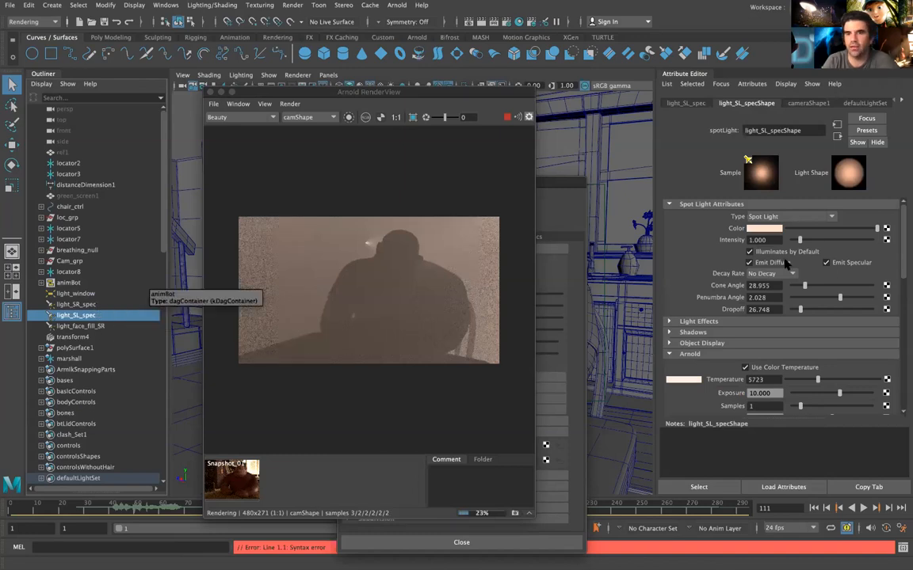
scroll(776, 379, "down", 2)
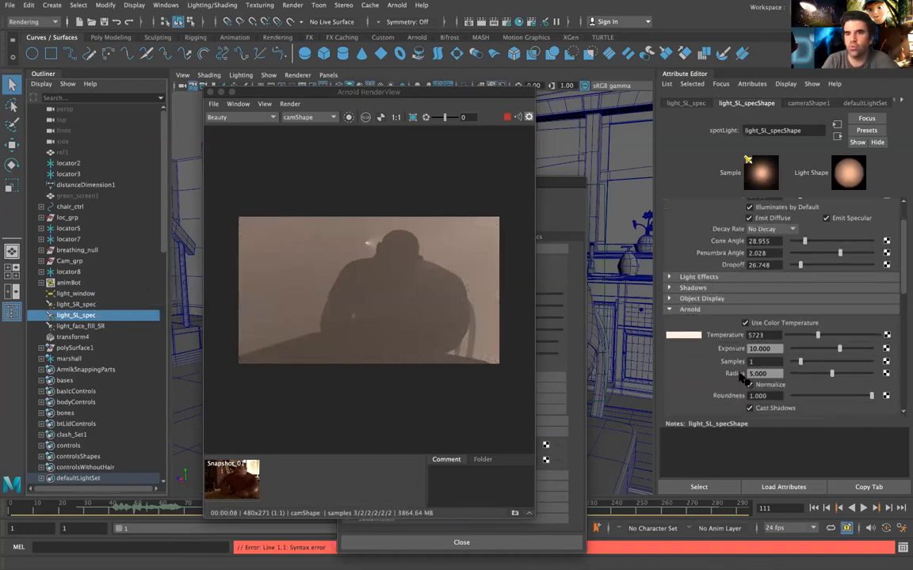
right_click(748, 349)
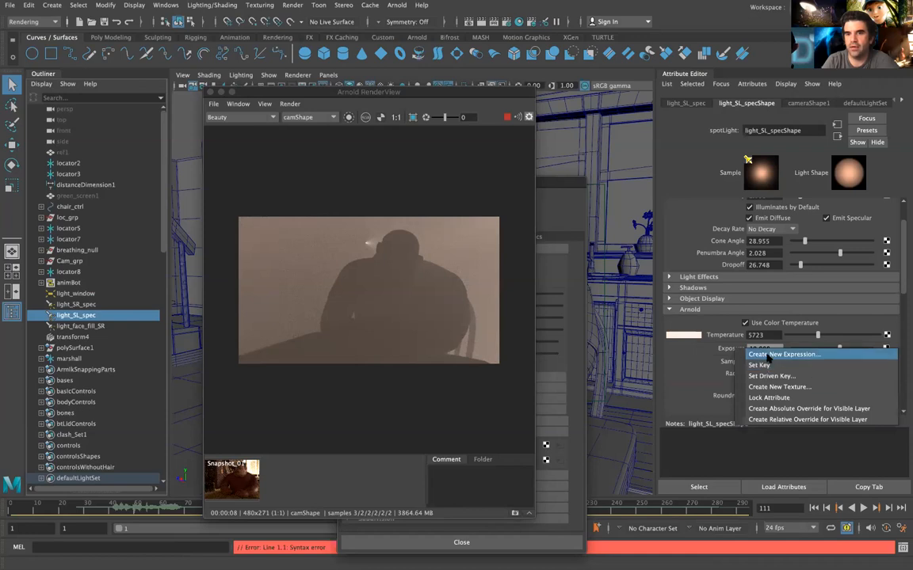
left_click(801, 408)
double_click(763, 348)
type("0")
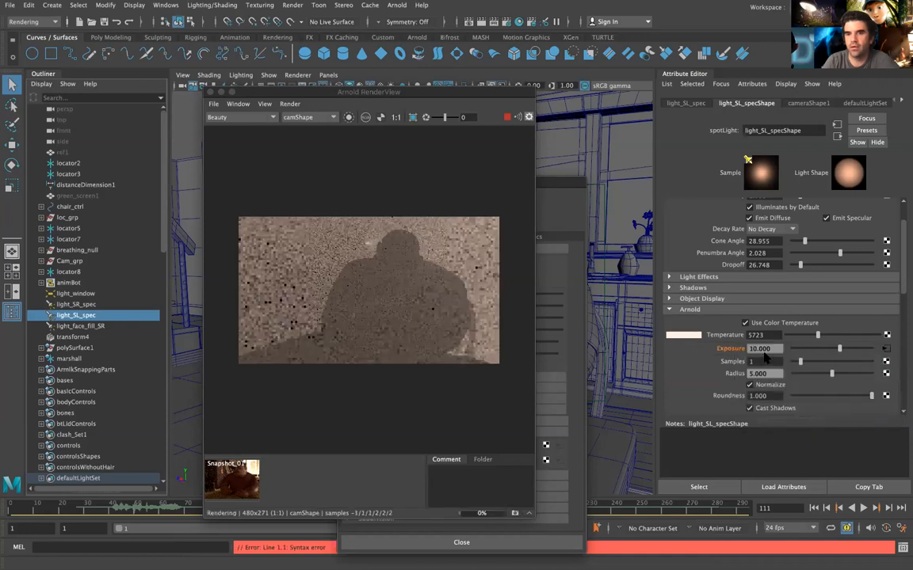
key("Return")
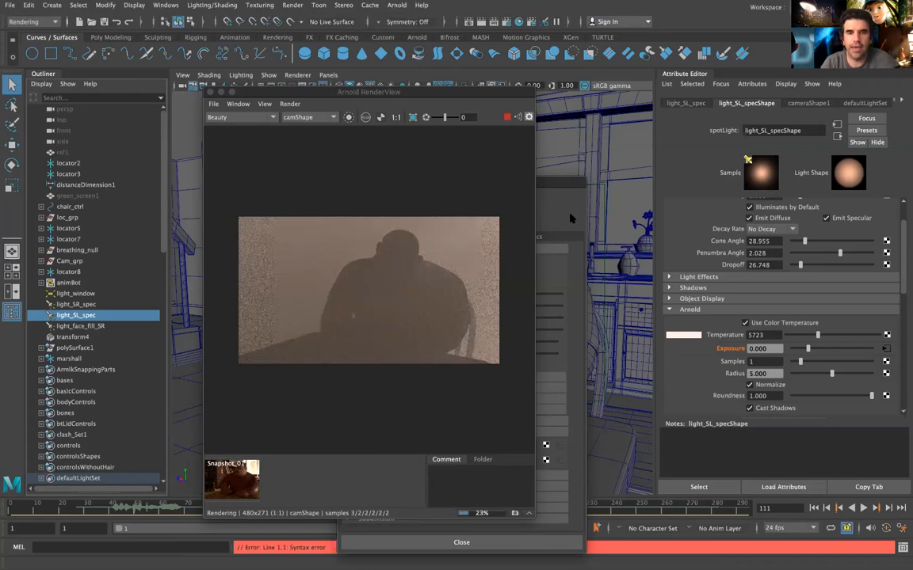
- Add an absolute layer override to light_face_fill_SR's exposure and set it to 0
left_click(94, 326)
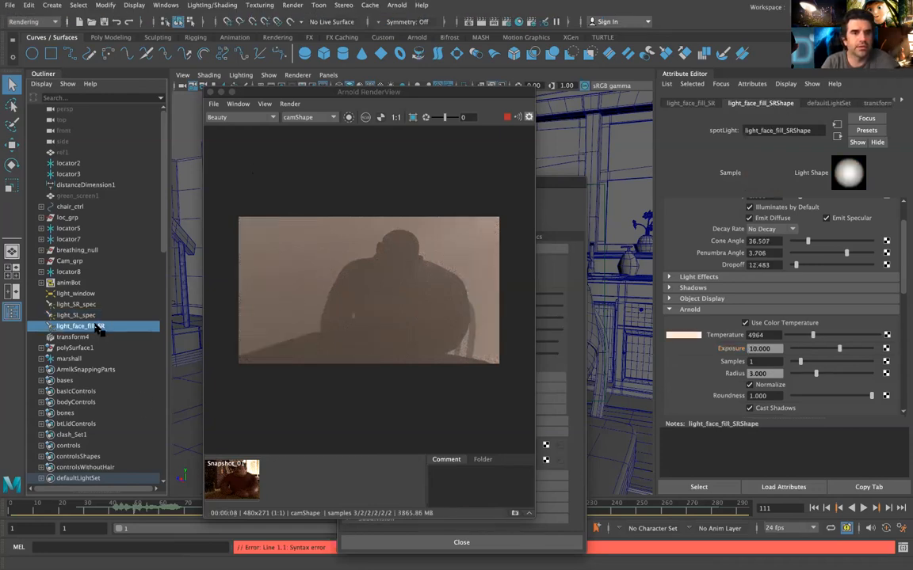
right_click(747, 350)
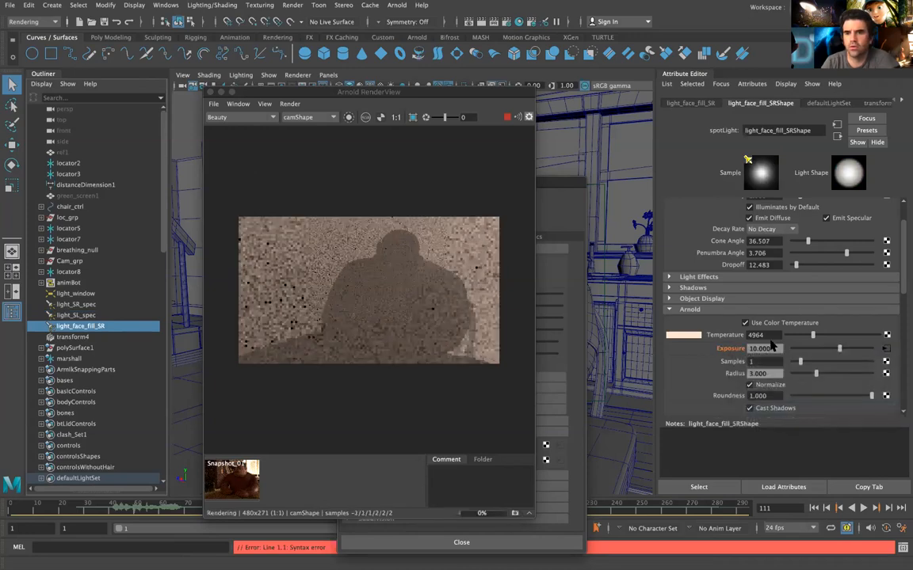
double_click(769, 349)
type("0")
key("Return")
- Add an absolute layer override to light_SR_spec's exposure and set it to 0
left_click(70, 305)
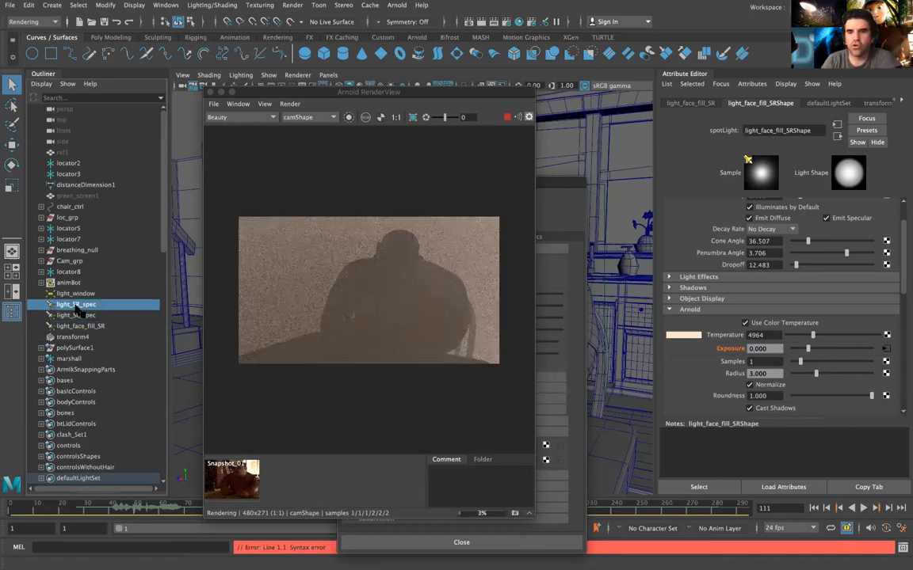
right_click(746, 349)
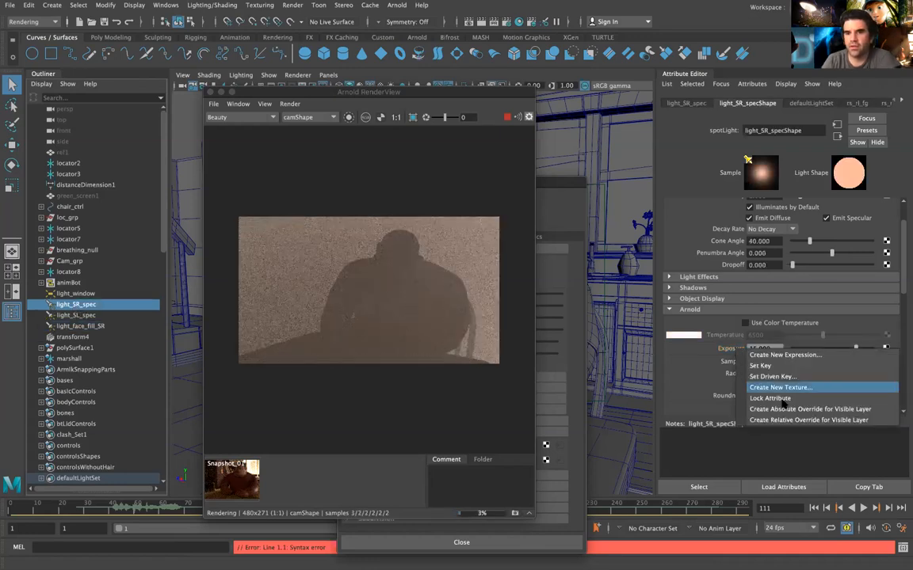
left_click(785, 410)
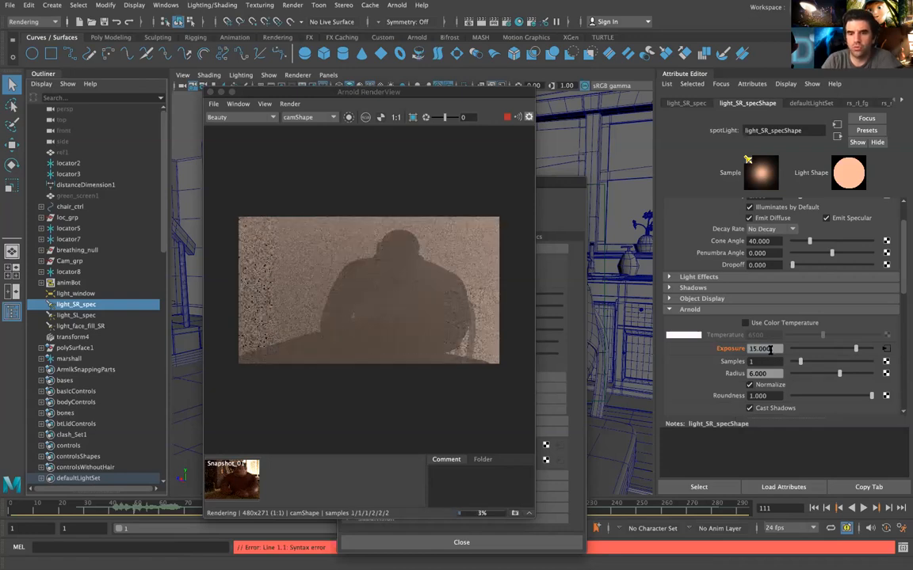
type("0")
key("Return")
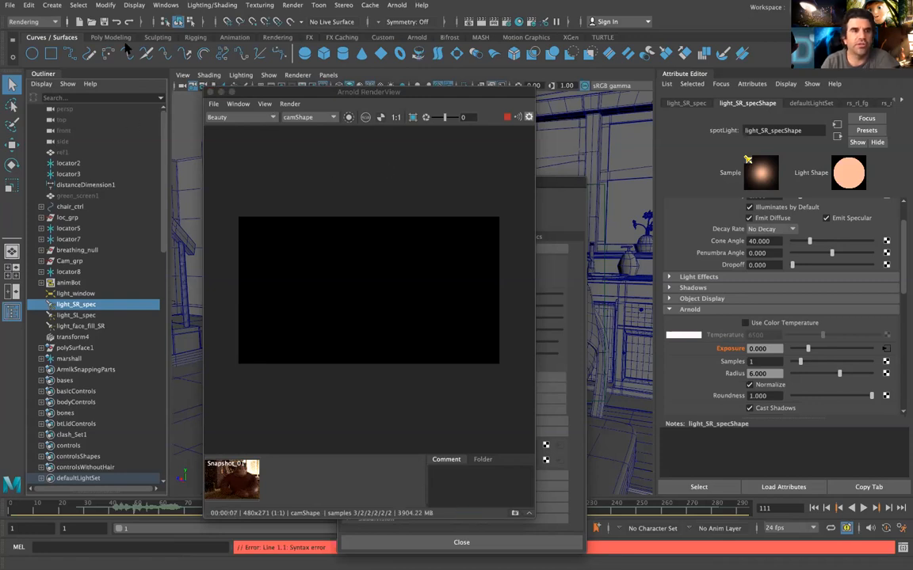
- Create a new spot light and close the Arnold RenderView and Render Settings windows
left_click(51, 5)
mouse_move(87, 66)
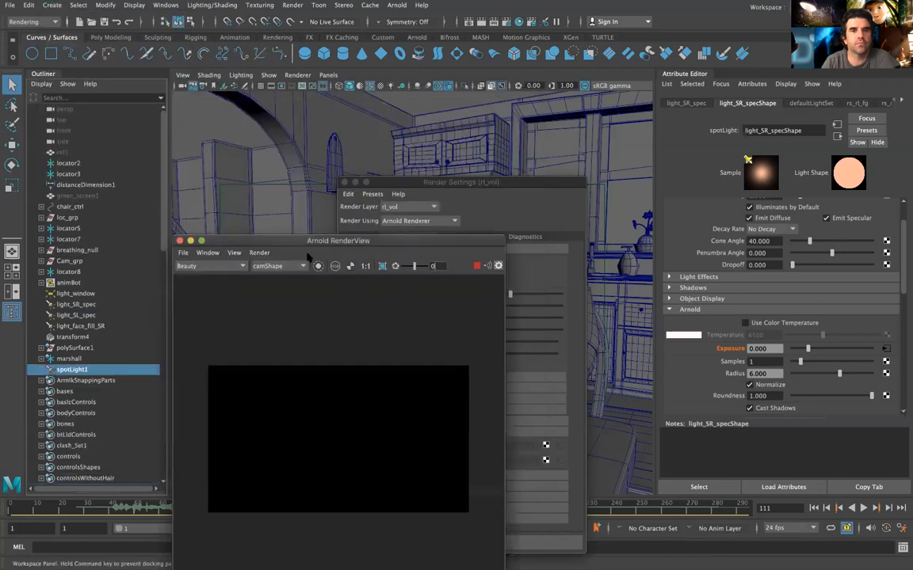
left_click_drag(279, 232, 266, 246)
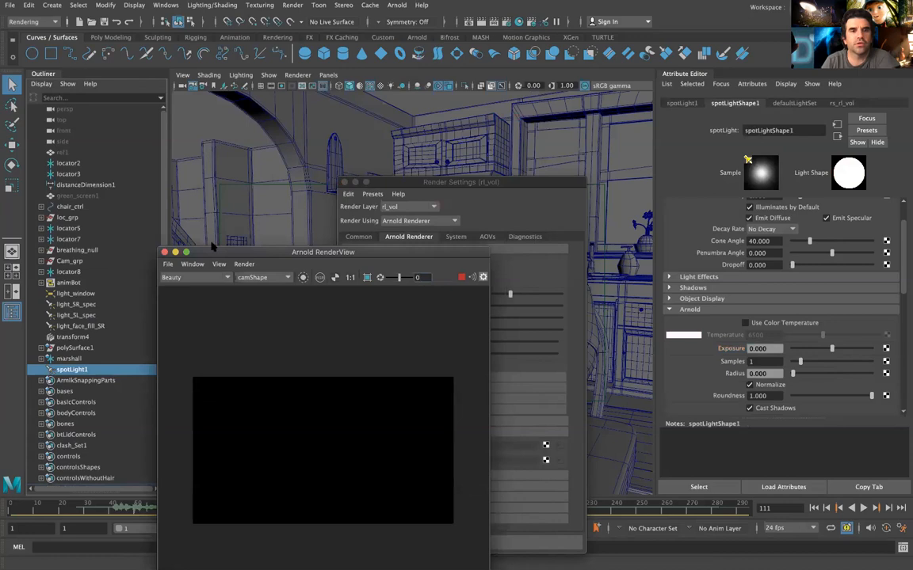
left_click(165, 252)
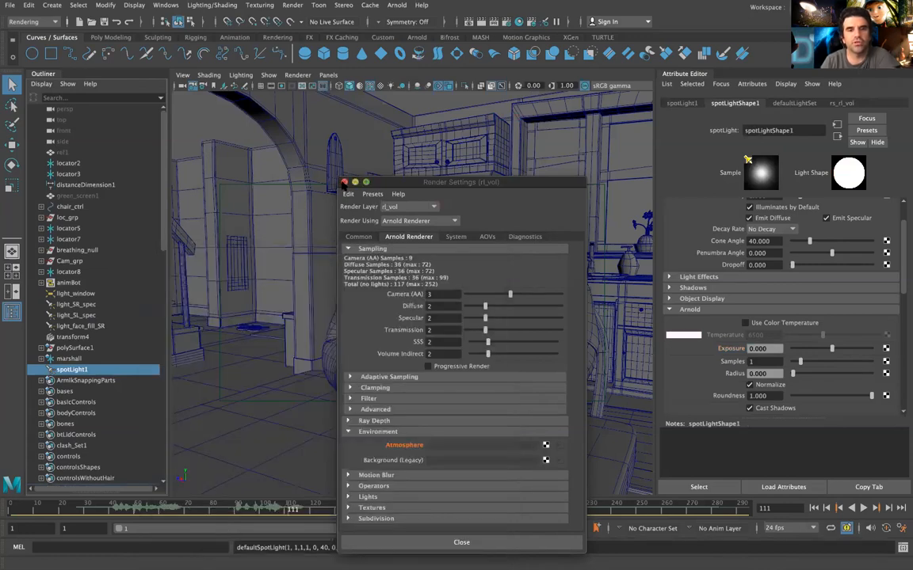
left_click(343, 182)
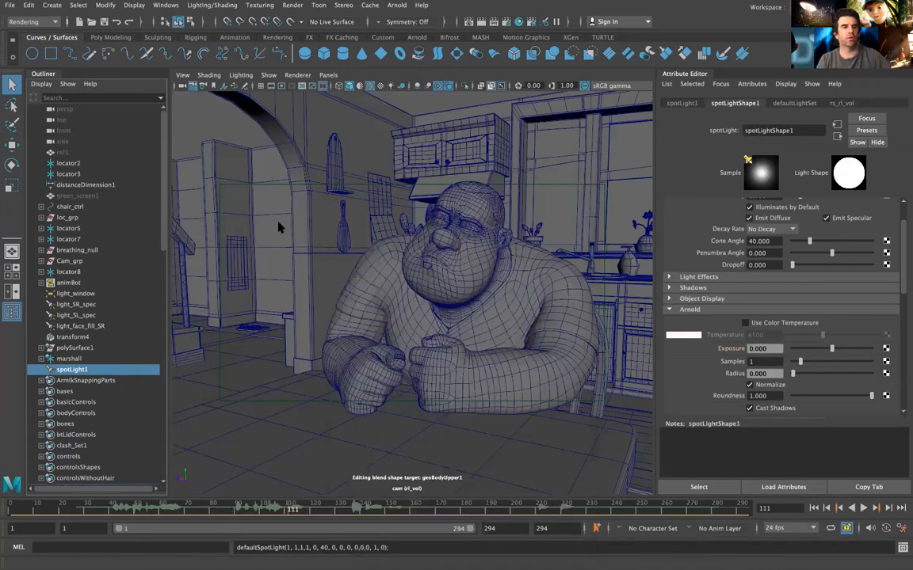
- Rename the new spot light vol_light and place it directly below light_face_fill_SR in the Outliner
double_click(73, 371)
type("vol")
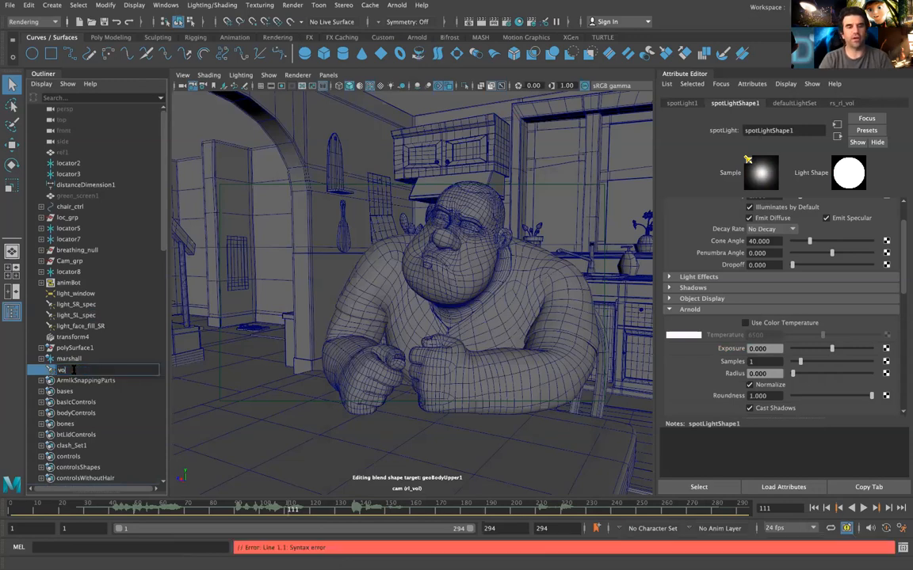
type("_light")
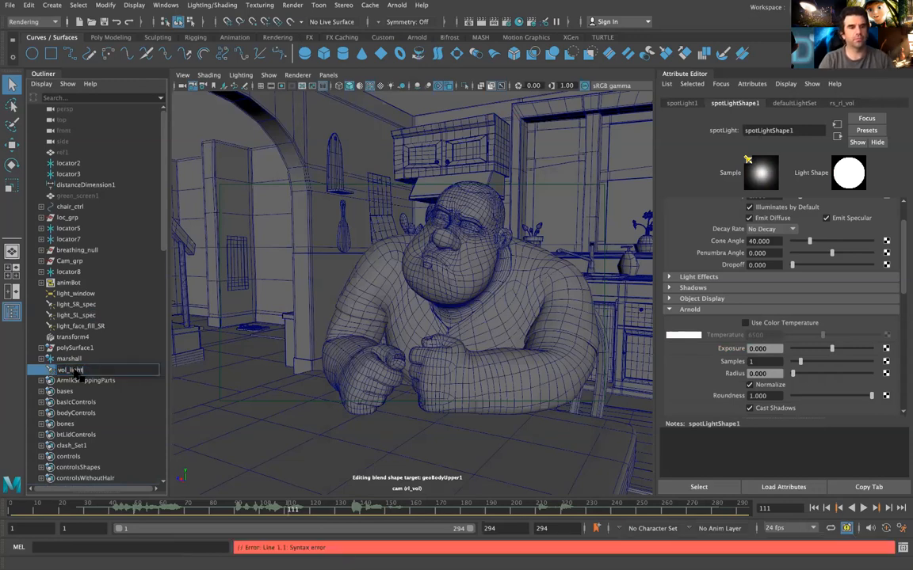
key("Return")
middle_click_drag(75, 369, 79, 332)
- Look through vol_light in the viewport and turn on the display of lights
left_click(327, 76)
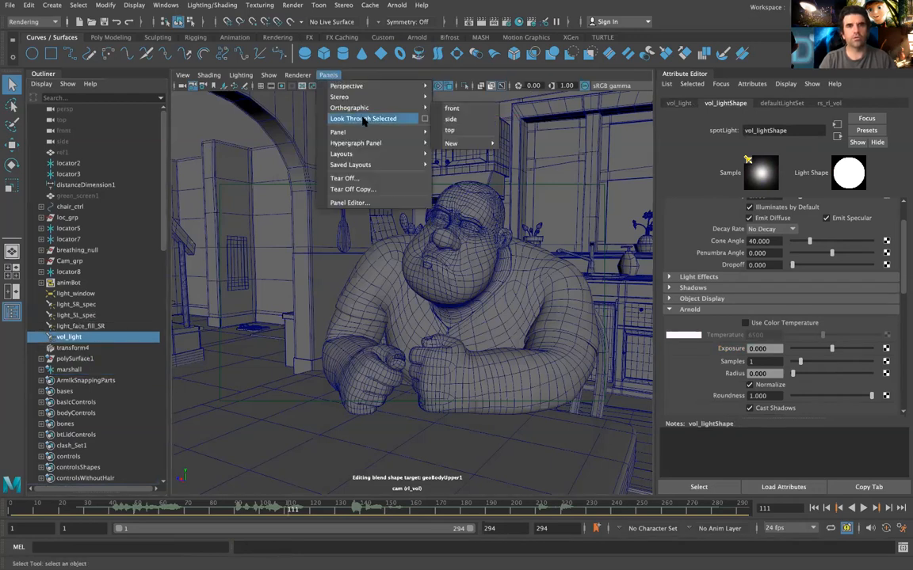
left_click(367, 117)
left_click_drag(390, 240, 391, 241, "alt")
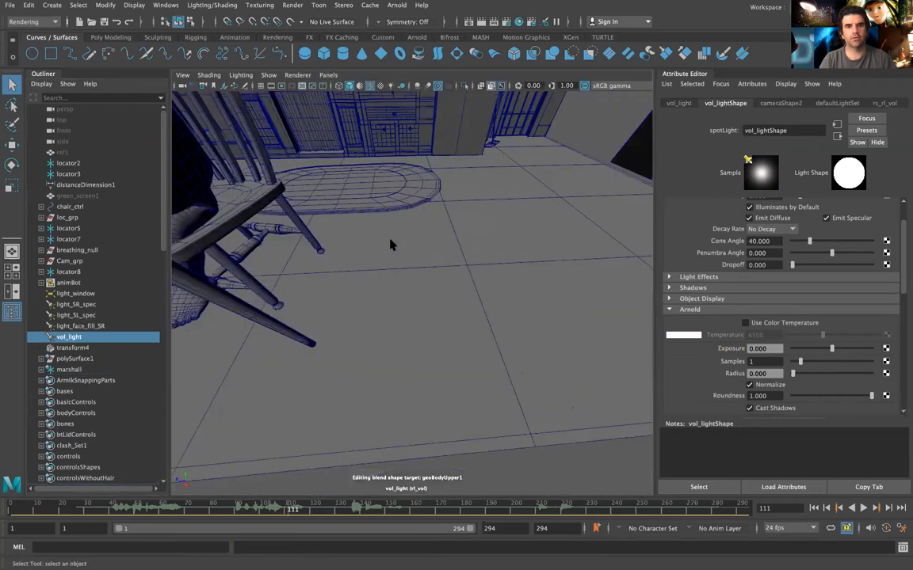
scroll(392, 242, "down", 8)
left_click(270, 77)
left_click(296, 222)
- Position vol_light outside the house, aimed in through the kitchen window
left_click_drag(351, 244, 91, 250, "alt")
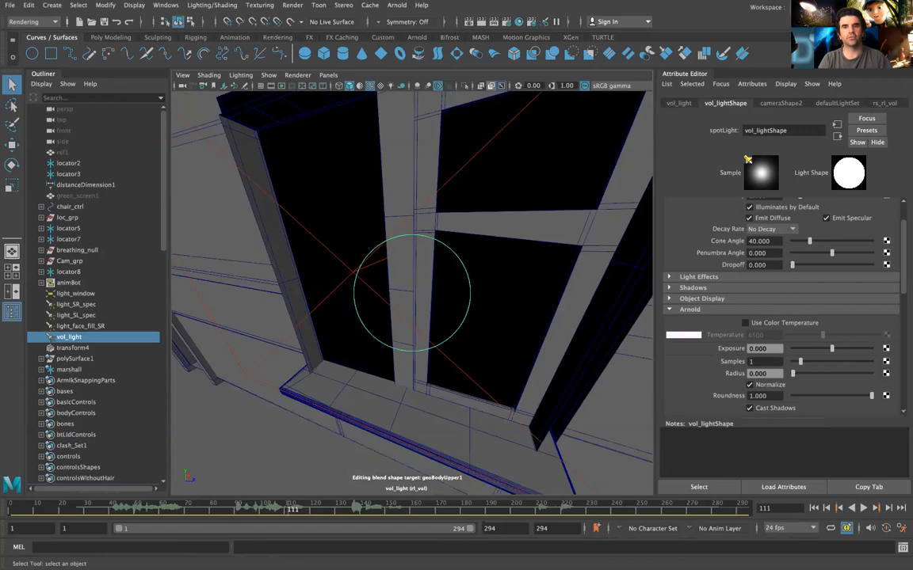
scroll(524, 257, "down", 10)
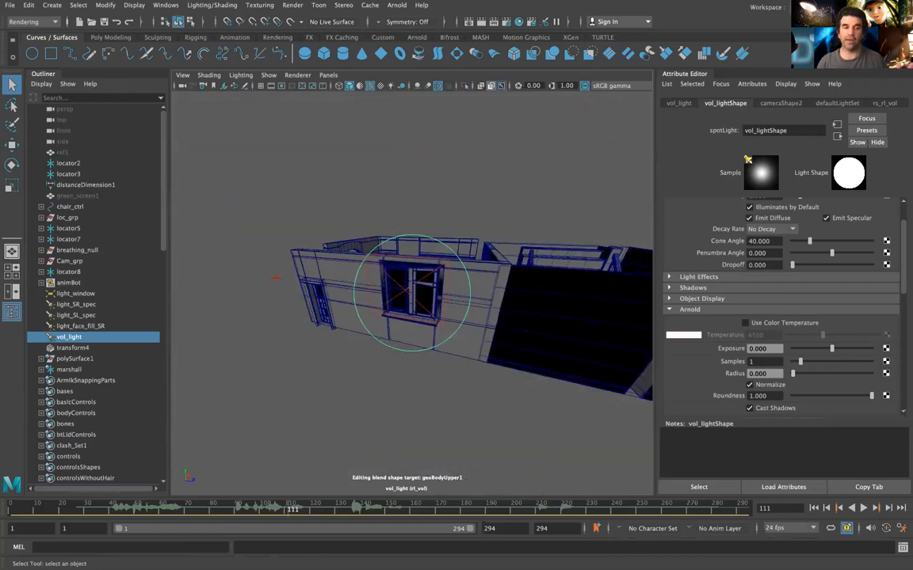
scroll(526, 334, "up", 5)
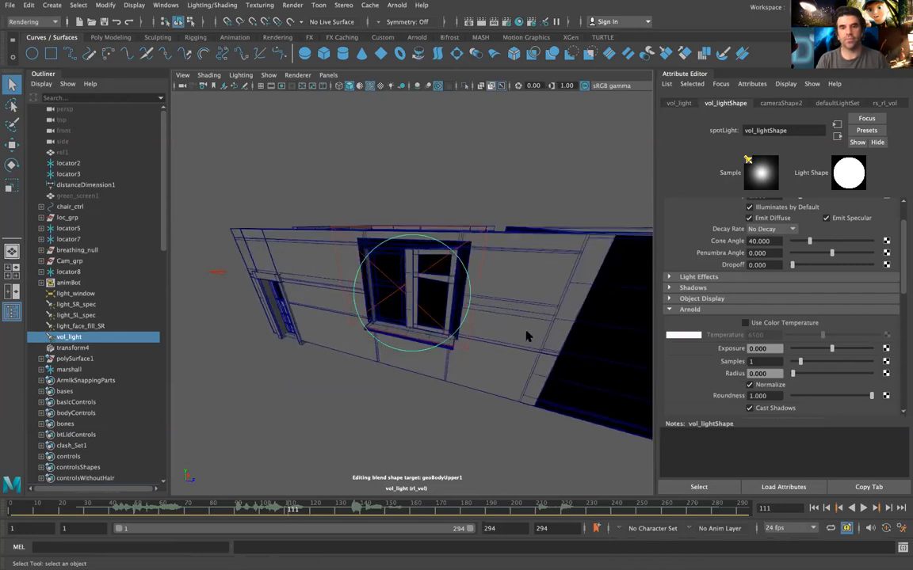
- Add an absolute layer override to vol_light's exposure with a value of 15, and set its radius to 5
right_click(738, 351)
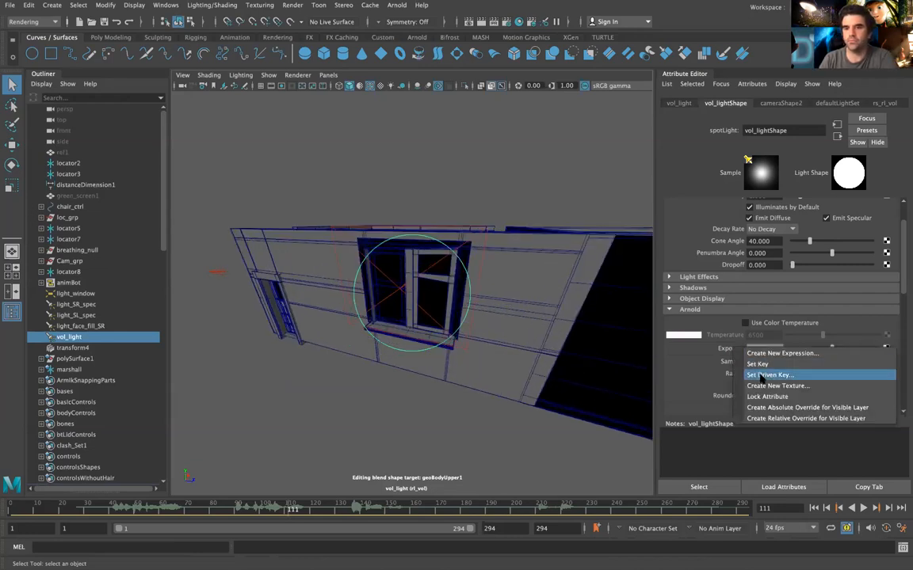
left_click(768, 409)
left_click(762, 350)
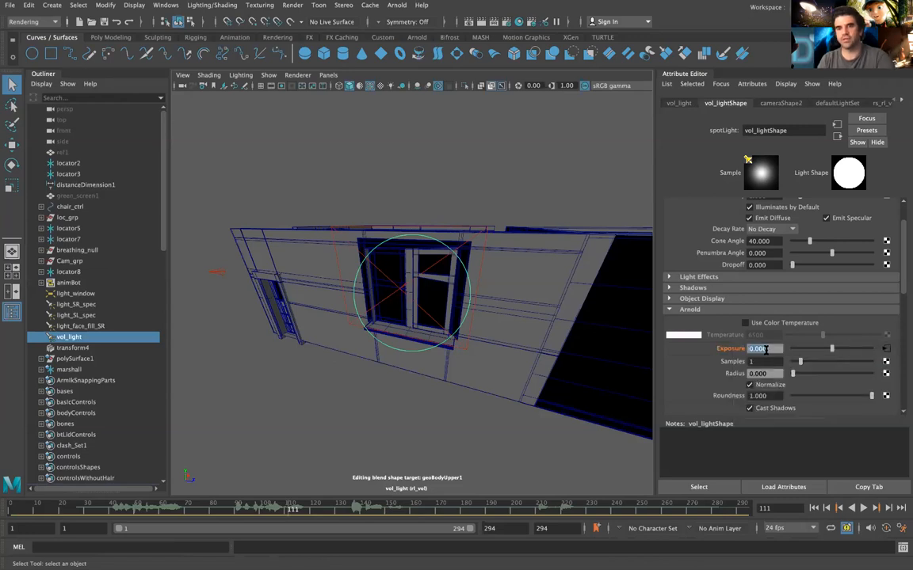
type("15")
key("Return")
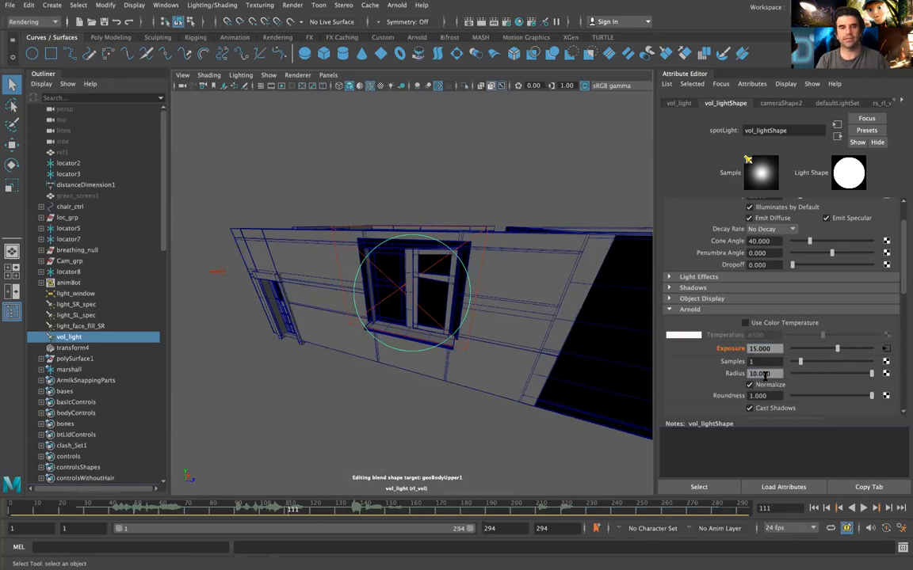
type("5")
key("Return")
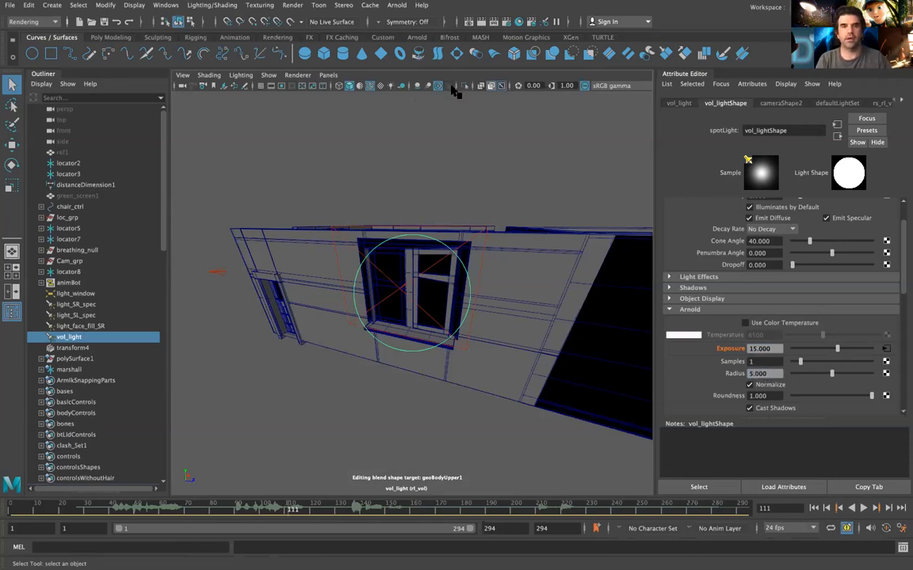
- Switch the viewport to the cam camera and render it in the Arnold RenderView
left_click(328, 75)
mouse_move(336, 85)
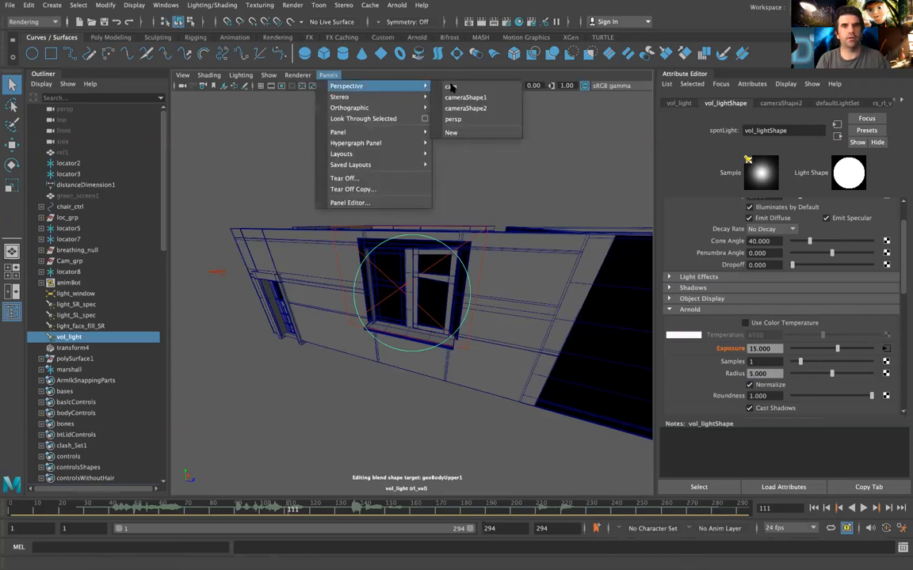
left_click(464, 88)
left_click(397, 5)
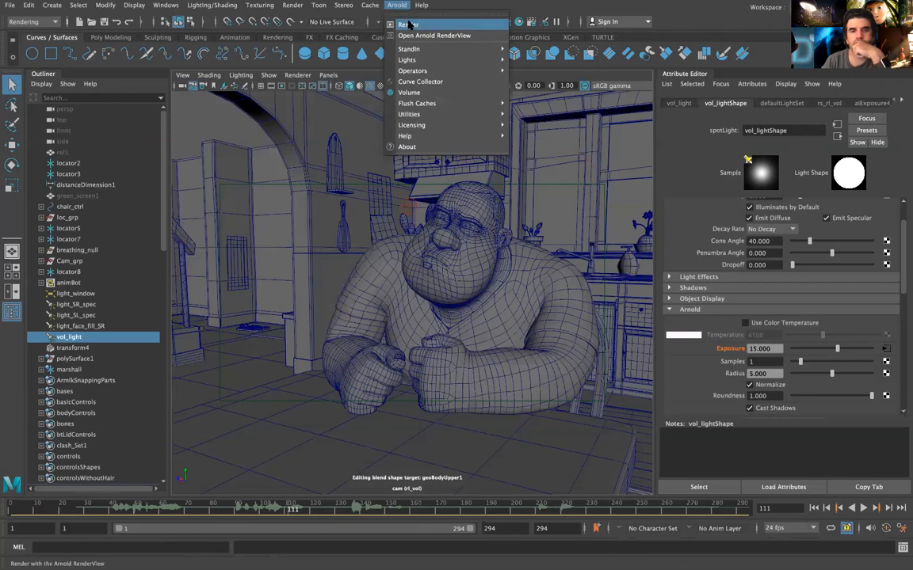
left_click(408, 25)
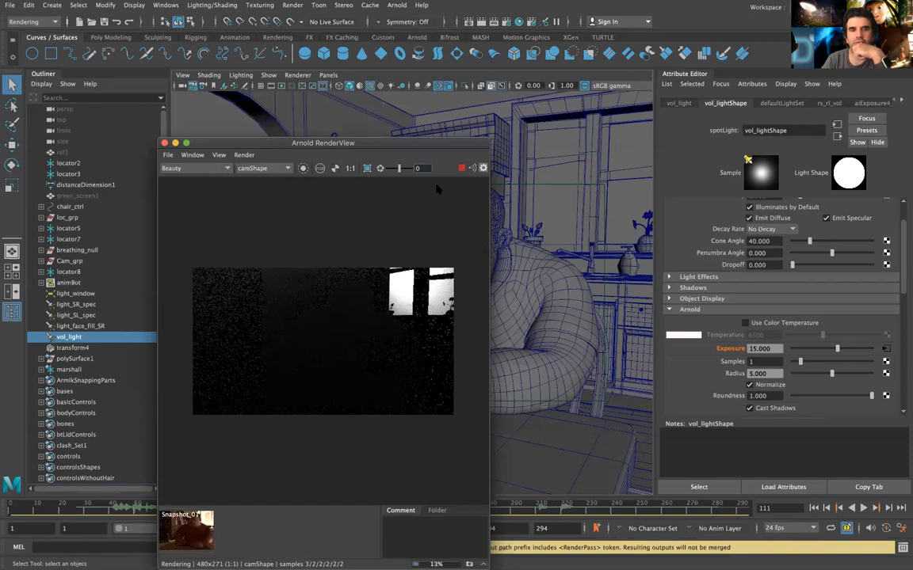
mouse_move(437, 146)
left_mouse_down()
mouse_move(482, 166)
mouse_move(492, 138)
mouse_move(429, 146)
left_mouse_up()
- Look through vol_light again, adjust its angle to the window, and move the Arnold RenderView away from the view
left_click(328, 75)
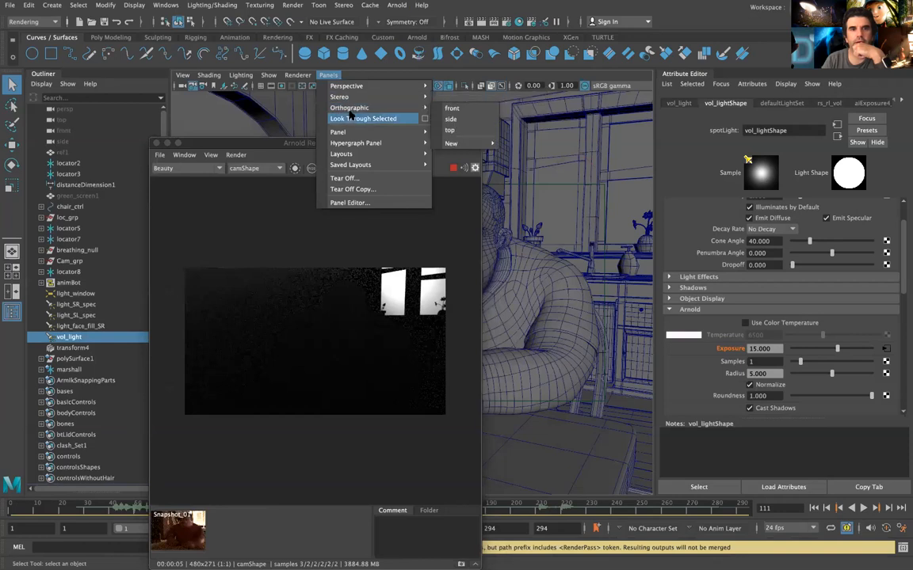
left_click(352, 118)
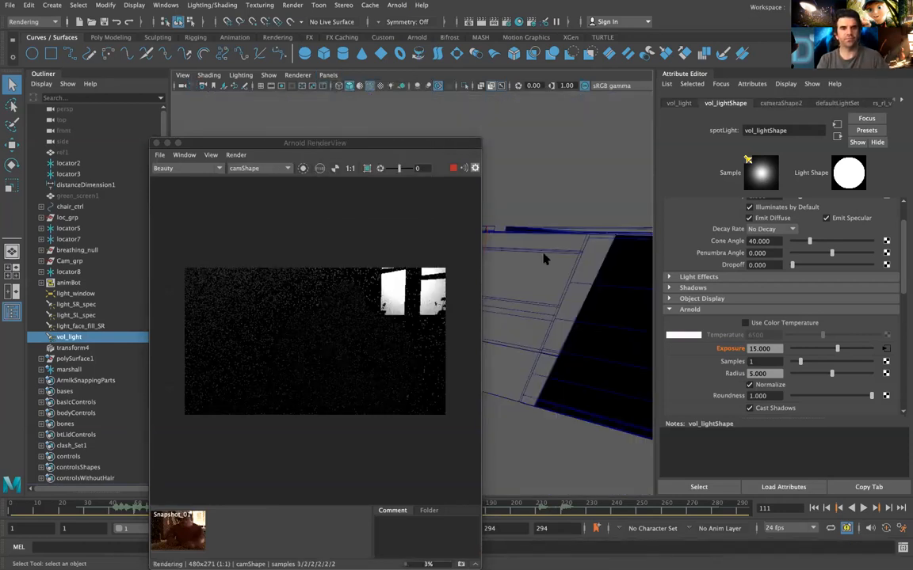
mouse_move(559, 254)
left_mouse_down("alt")
mouse_move(577, 253)
mouse_move(562, 250)
left_mouse_up("alt")
left_click_drag(454, 147, 346, 178)
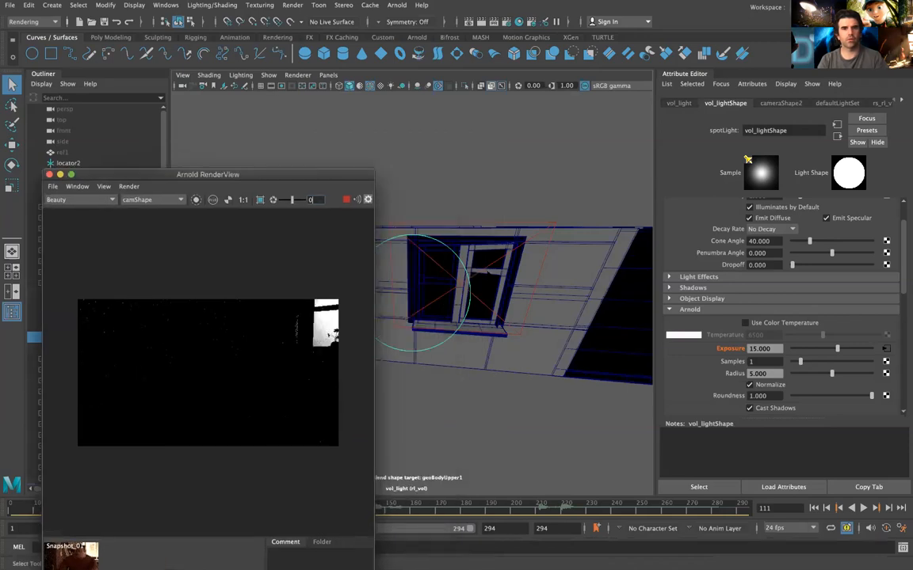
- Reposition vol_light farther back outside the window and place the Arnold RenderView clear of the window view
left_click(438, 287)
key("f")
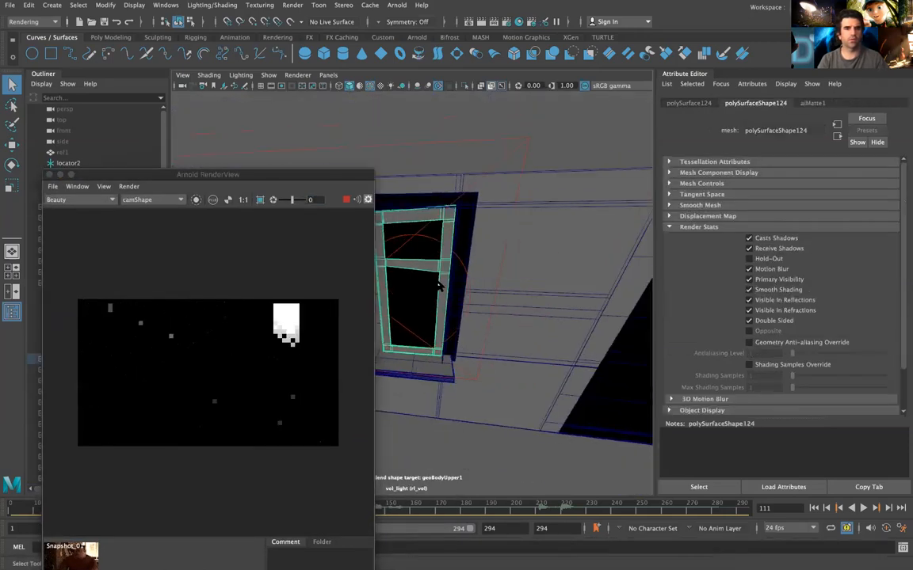
scroll(438, 287, "down", 5)
scroll(438, 287, "up", 1)
left_click(320, 175)
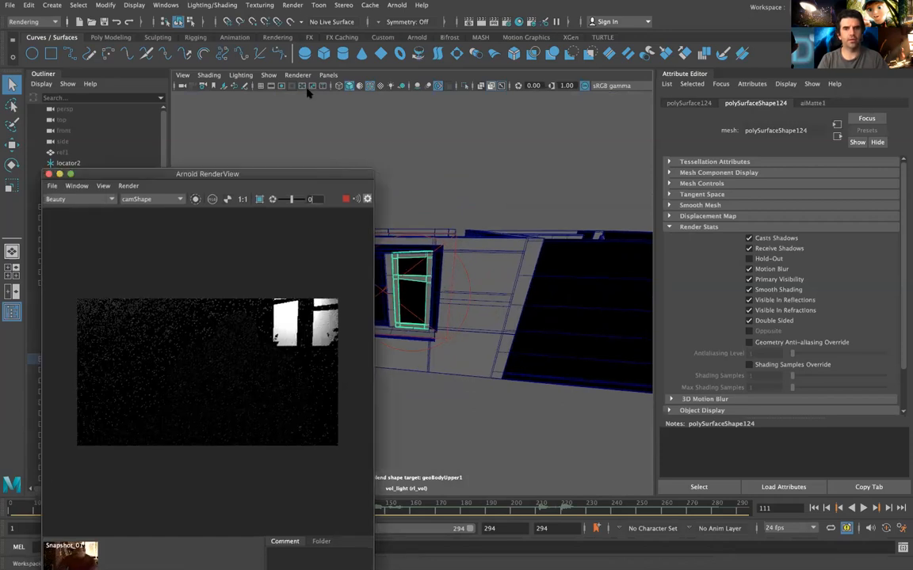
left_click_drag(309, 93, 309, 93)
left_click(469, 302)
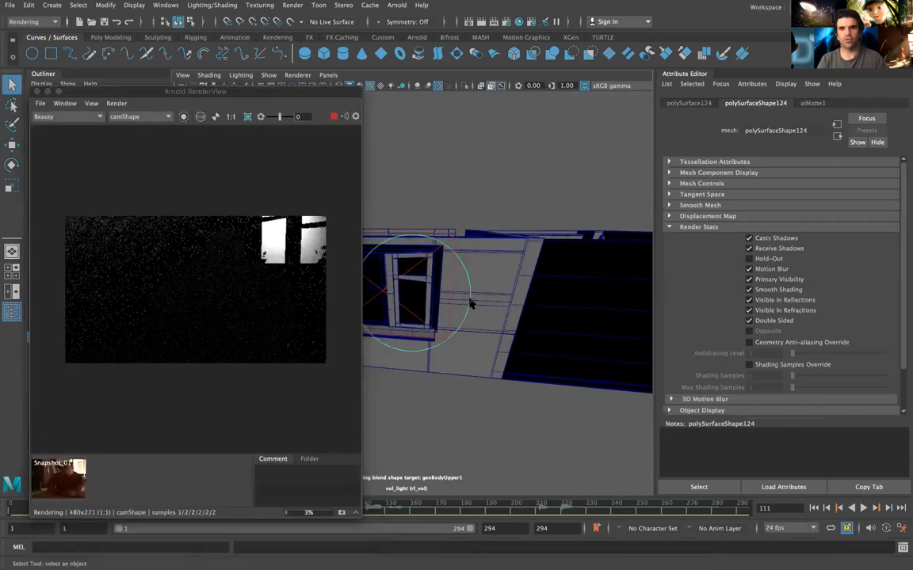
- Raise vol_light's exposure to about 20.455 and try a radius of 10, followed by 1
left_click_drag(837, 354, 849, 354)
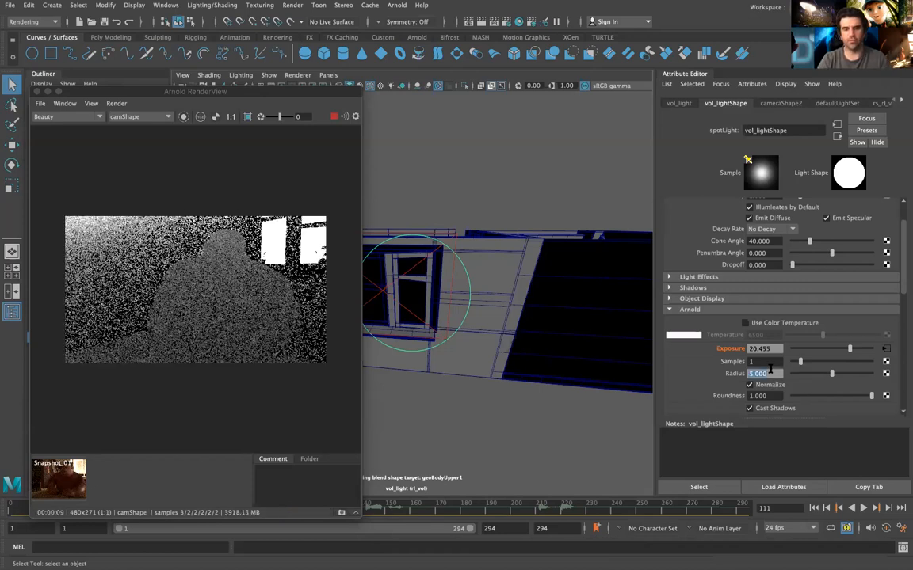
key("Return")
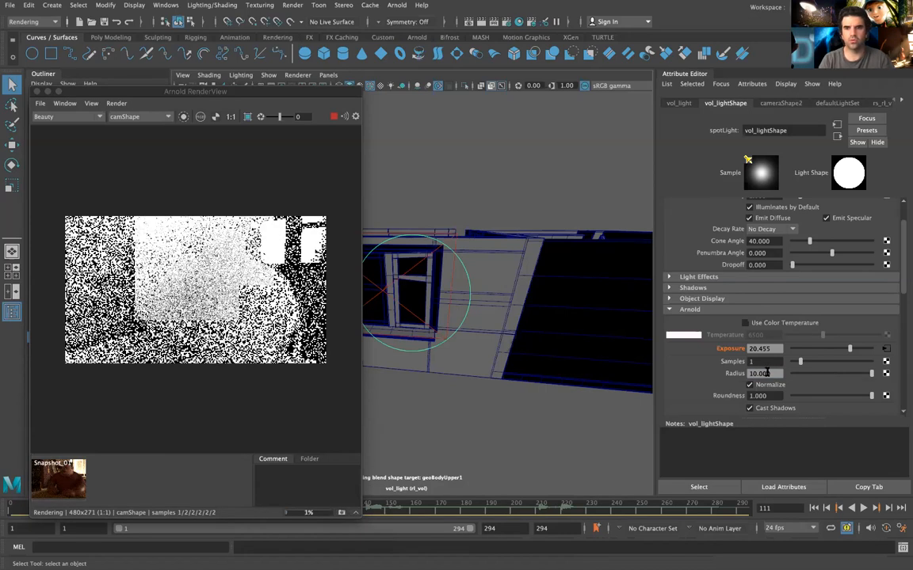
type("1")
key("Return")
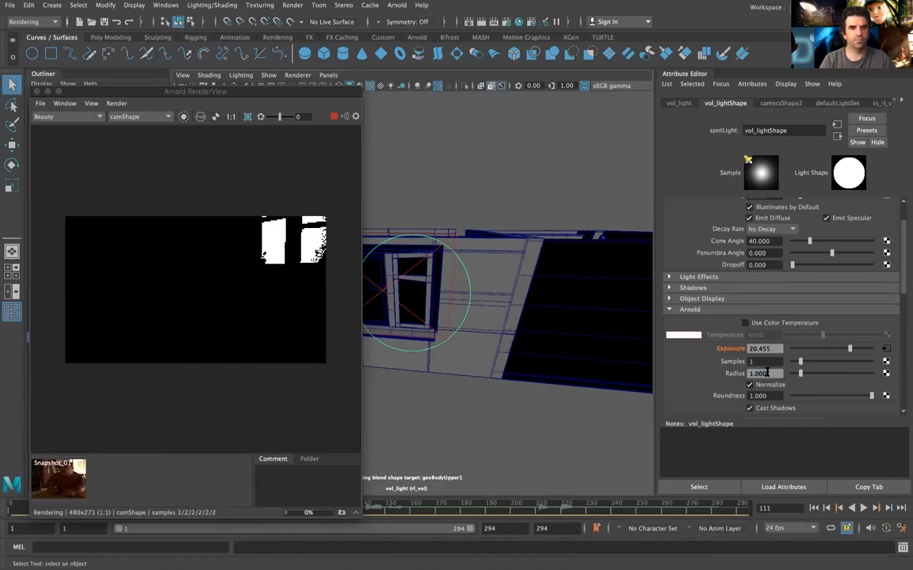
- Move vol_light through the window into the kitchen, facing the table and the seated character
scroll(507, 293, "up", 10)
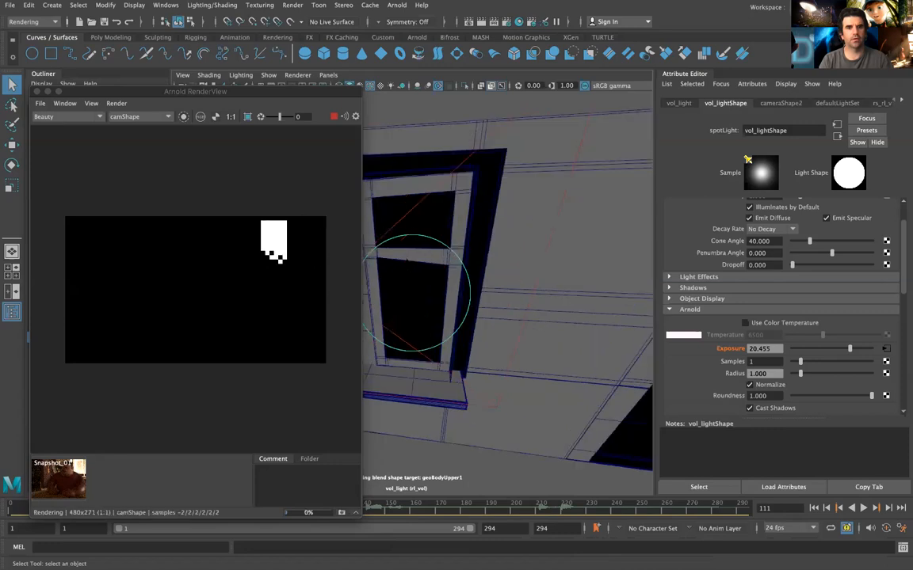
scroll(408, 264, "up", 10)
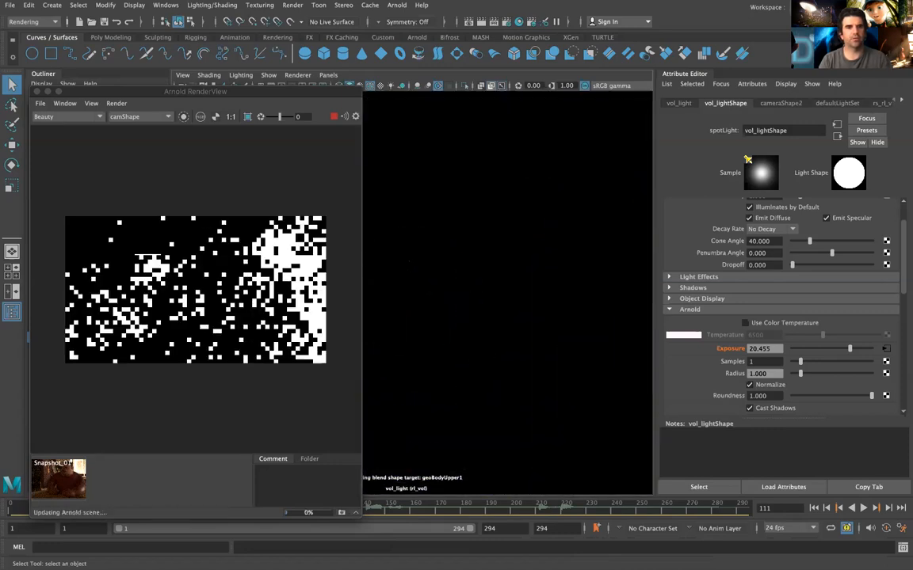
middle_click_drag(423, 291, 424, 292, "alt")
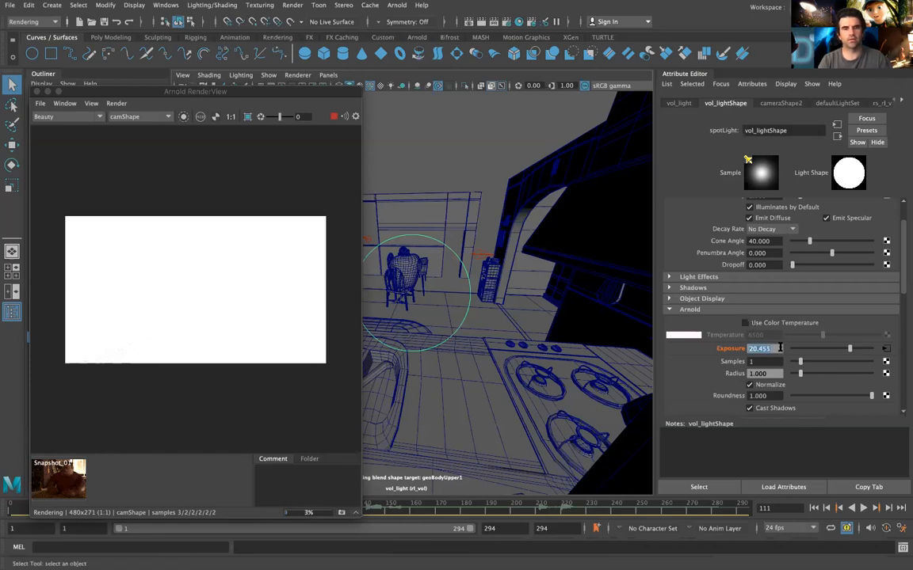
- Lower vol_light's exposure to about 9.93 and increase its radius to 10
type("5")
key("Return")
left_click_drag(815, 355, 826, 353)
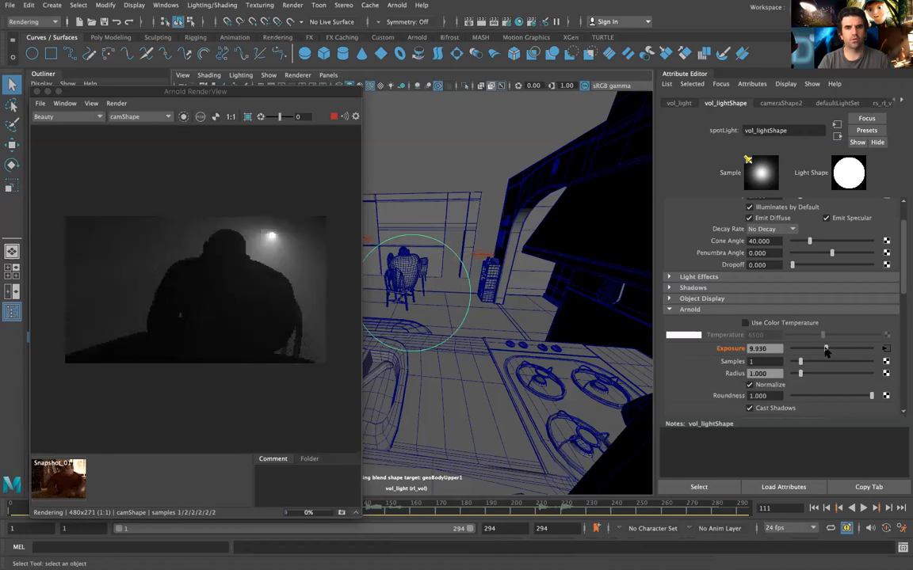
left_click(773, 371)
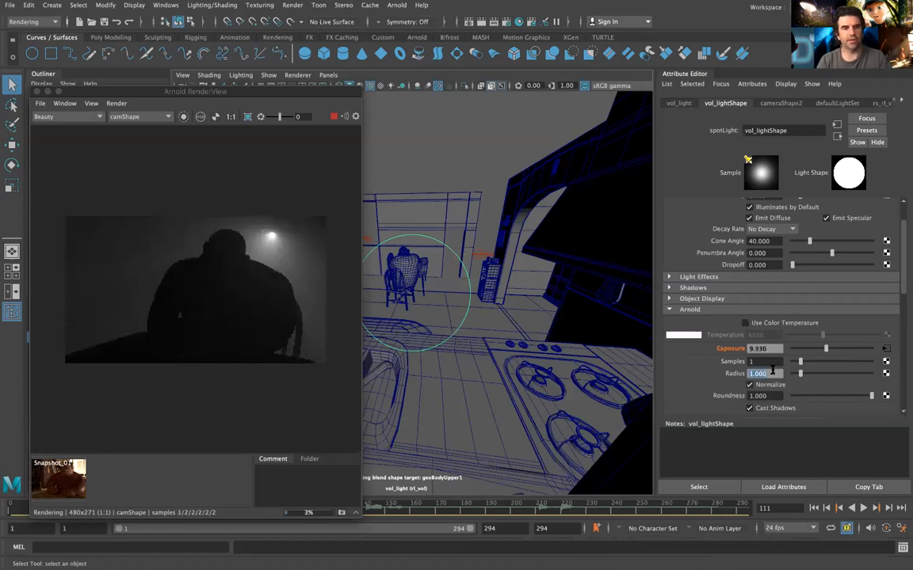
key("Return")
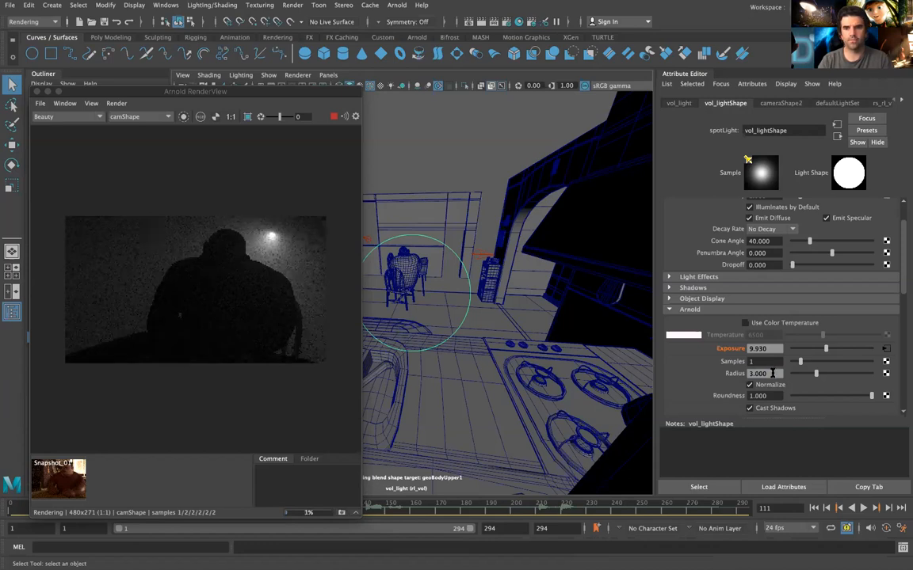
type("10")
key("Return")
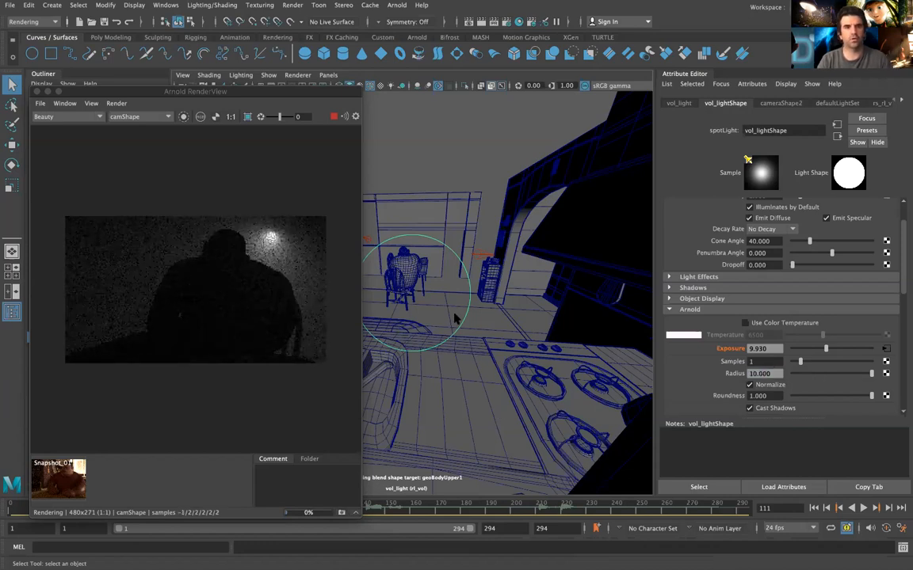
- Pull vol_light out of the kitchen to just outside the window
scroll(457, 267, "down", 3)
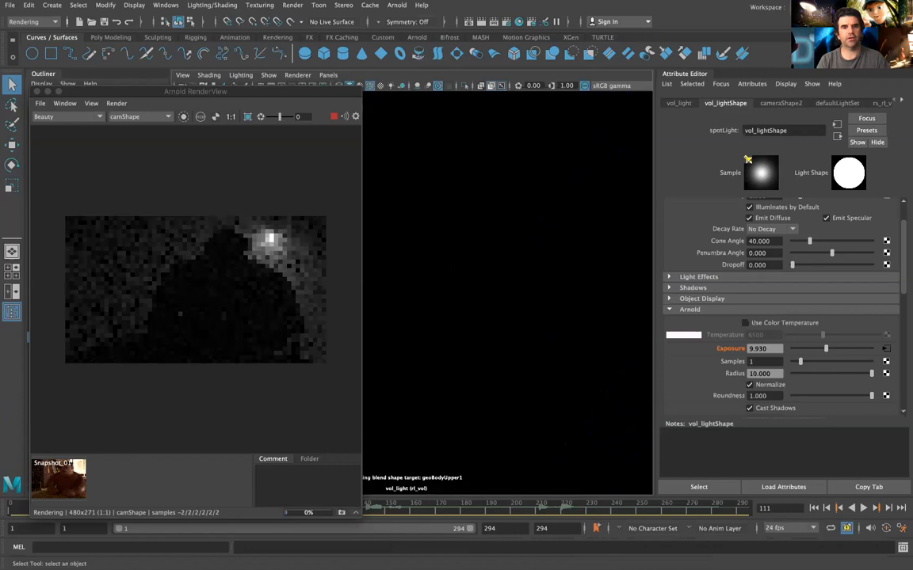
left_click(484, 254)
scroll(484, 254, "down", 4)
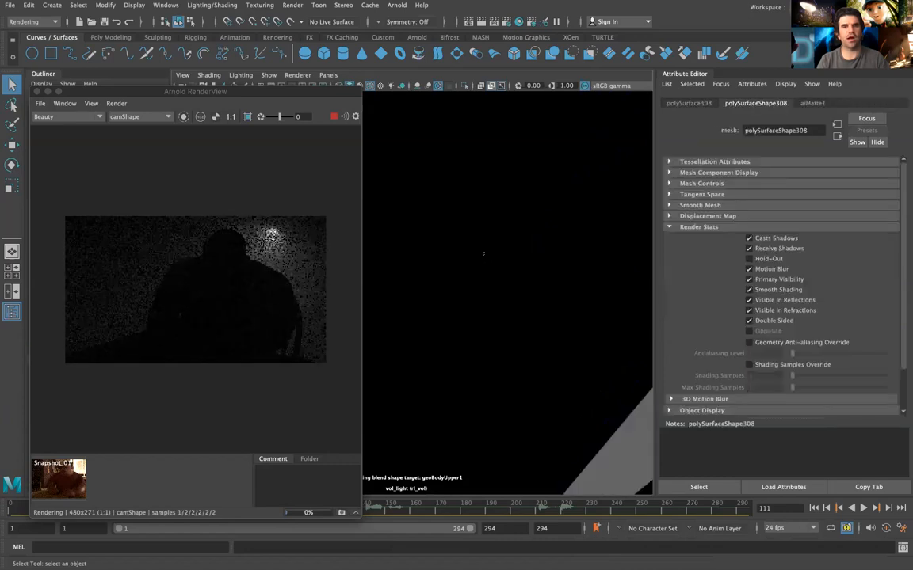
scroll(484, 254, "down", 3)
left_click(558, 265)
- Turn off Primary Visibility for the outer window frame, polySurface125, with the Arnold RenderView moved off the window
left_click_drag(278, 93, 347, 341)
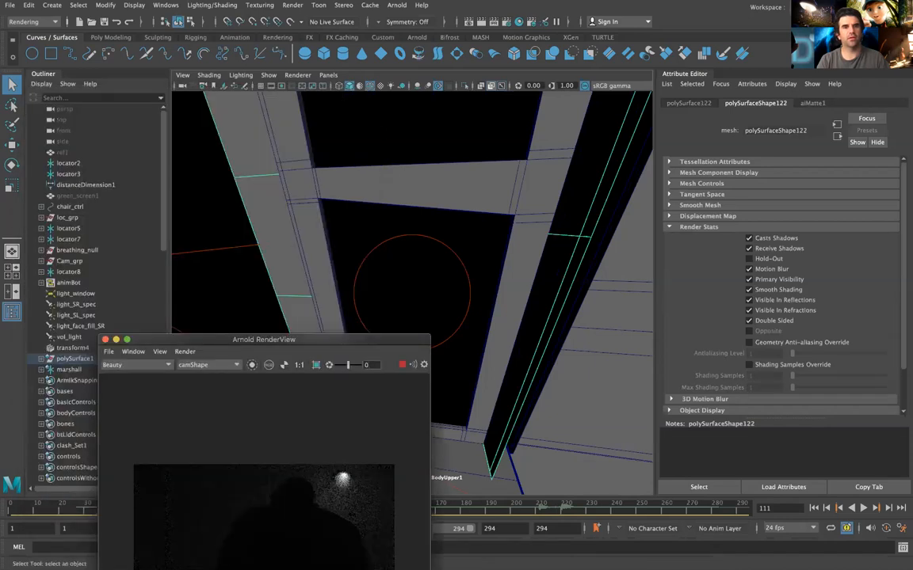
left_click(580, 295)
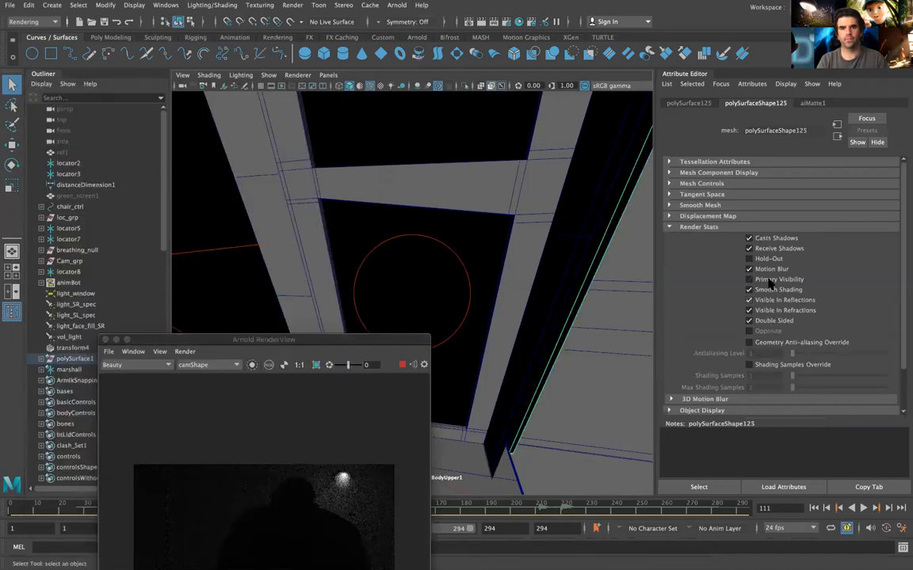
key("f")
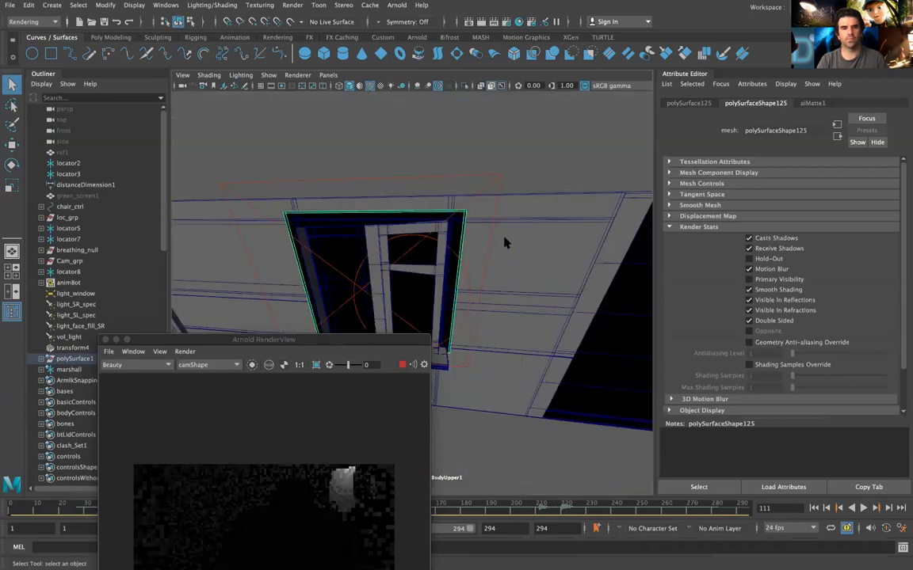
- Move vol_light farther back from the window and center its aim on the opening, keeping the render preview beside it
left_click_drag(386, 342, 302, 181)
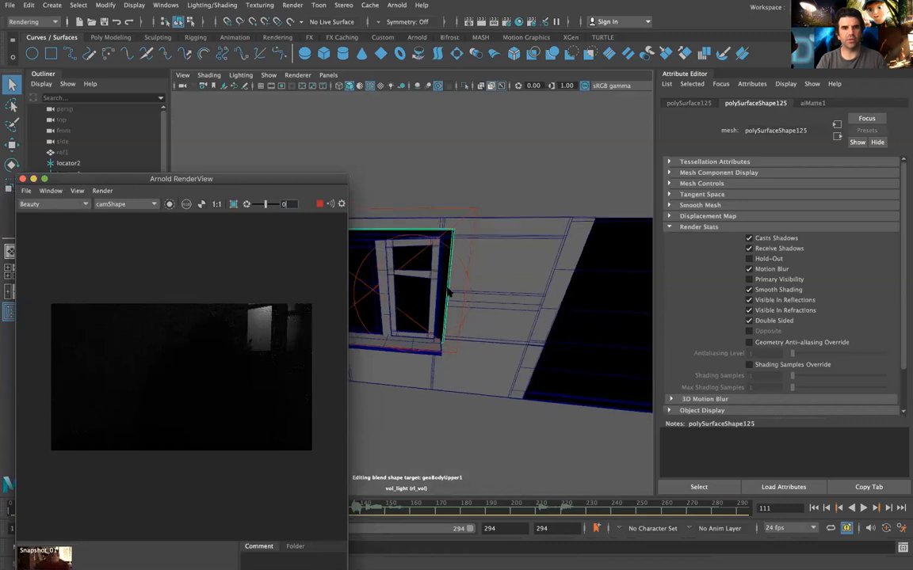
scroll(447, 291, "down", 5)
middle_click_drag(447, 291, 473, 290, "alt")
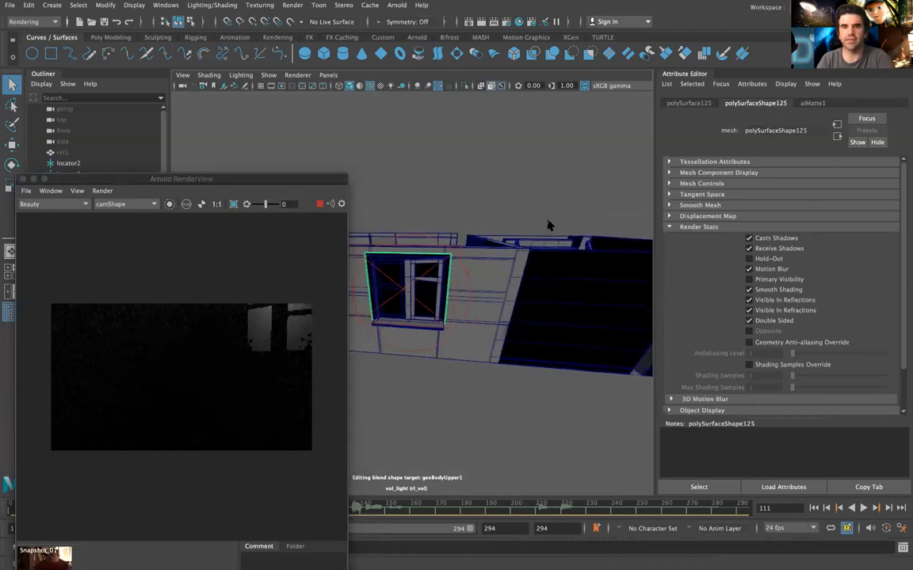
- Select vol_light and raise its exposure to about 15.34, moving the Arnold RenderView back over the viewport
left_click(433, 241)
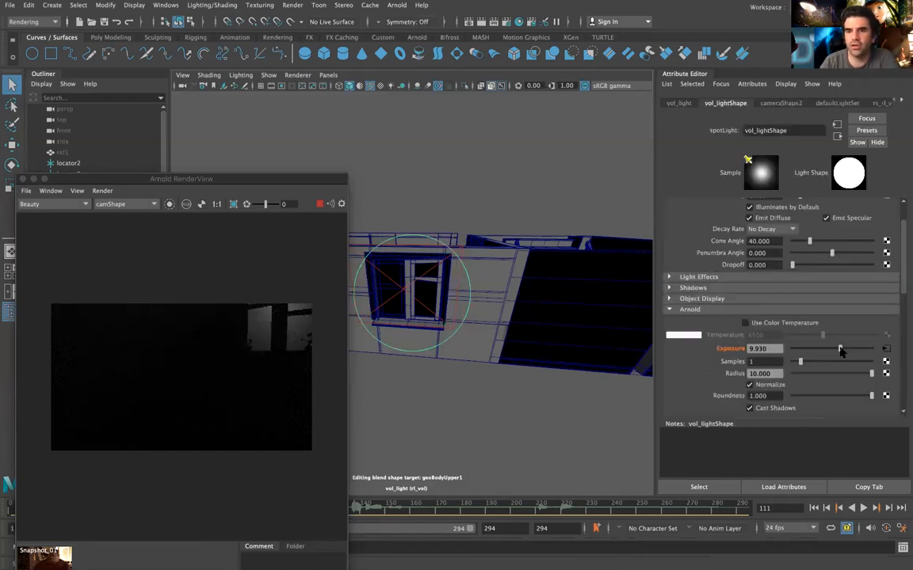
left_click_drag(841, 351, 858, 351)
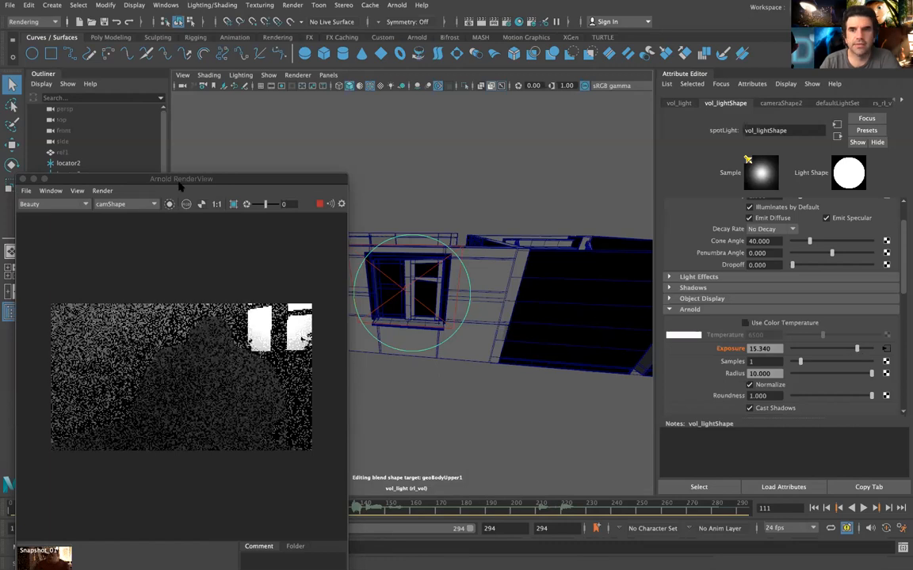
left_click_drag(180, 185, 315, 173)
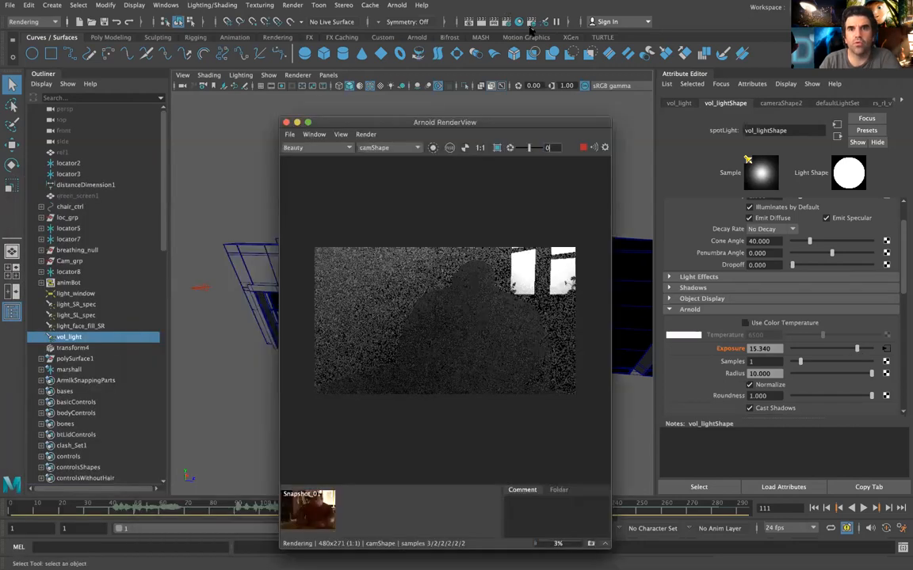
- Set attenuation to about 0.229 and anisotropy to about -0.739 on aiAtmosphereVolume1 from rl_vol's atmosphere override
left_click(531, 23)
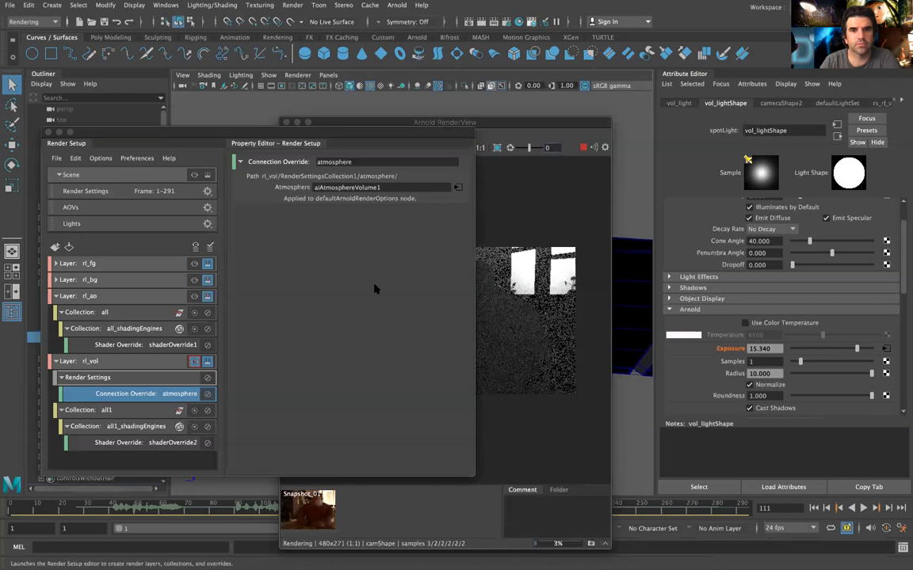
left_click(458, 187)
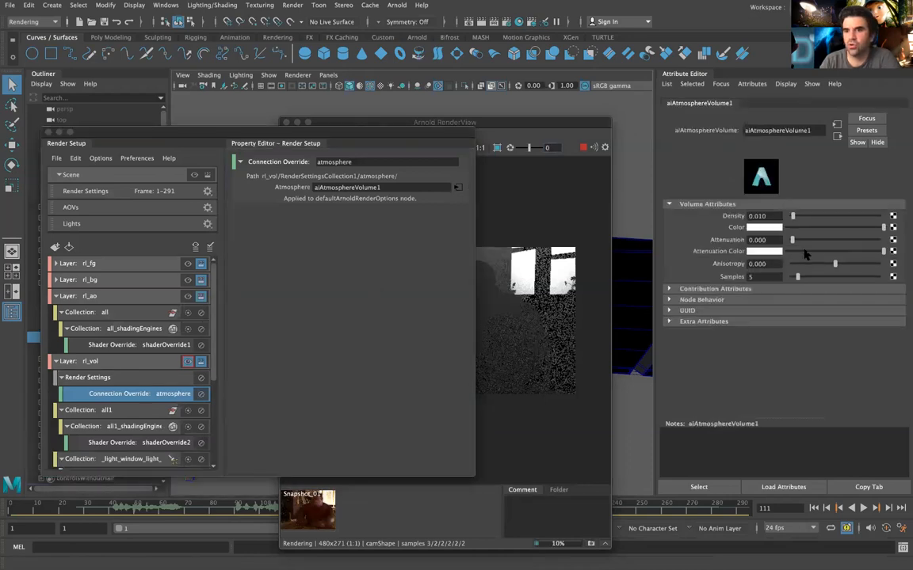
left_click(560, 128)
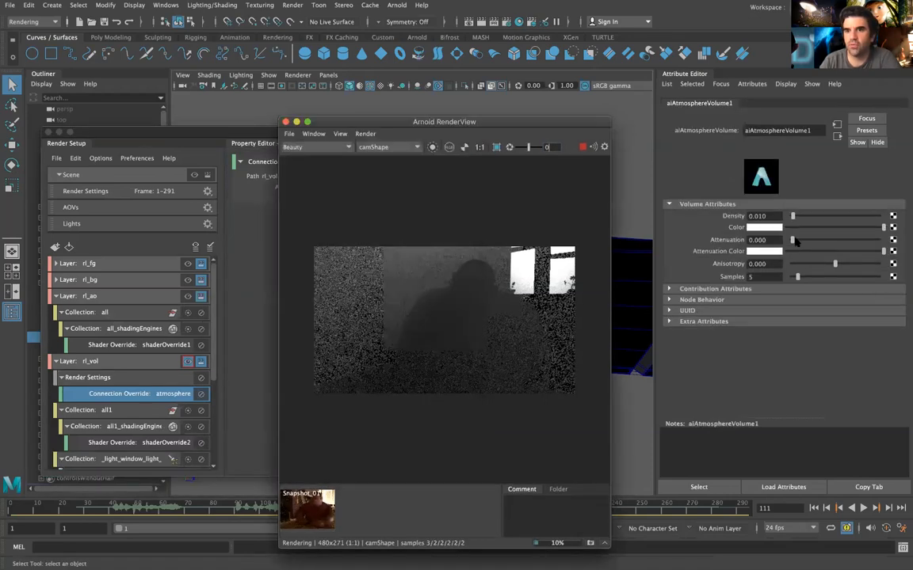
left_click_drag(794, 241, 798, 241)
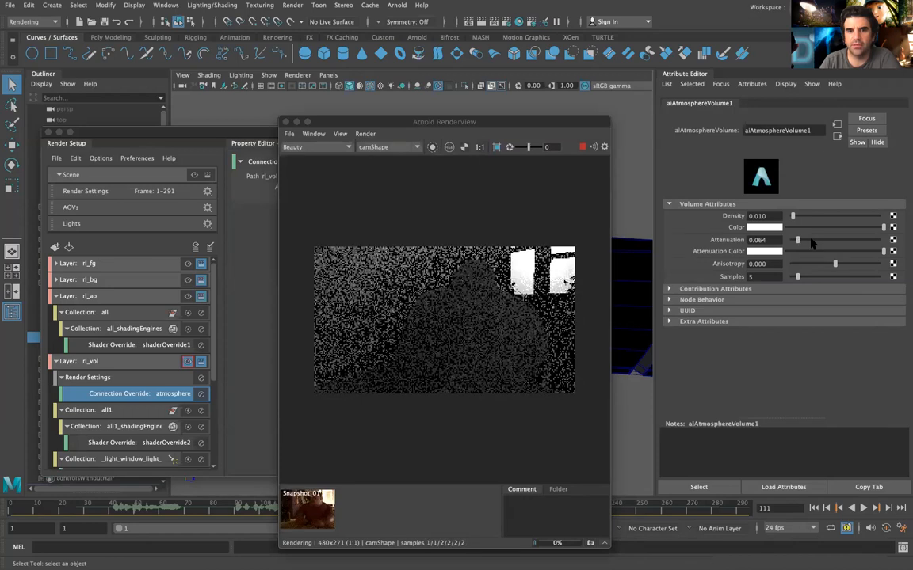
left_click(811, 241)
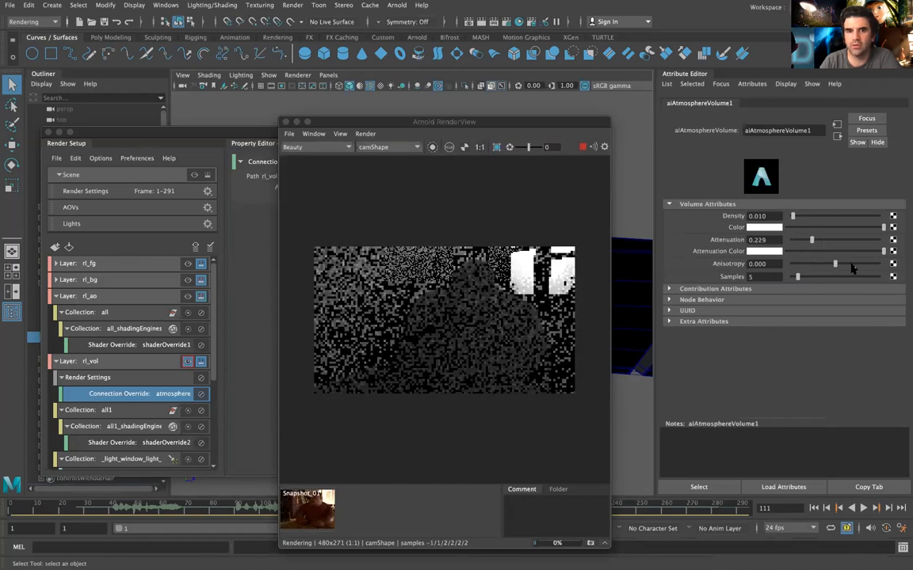
left_click(822, 266)
left_click_drag(813, 265, 799, 267)
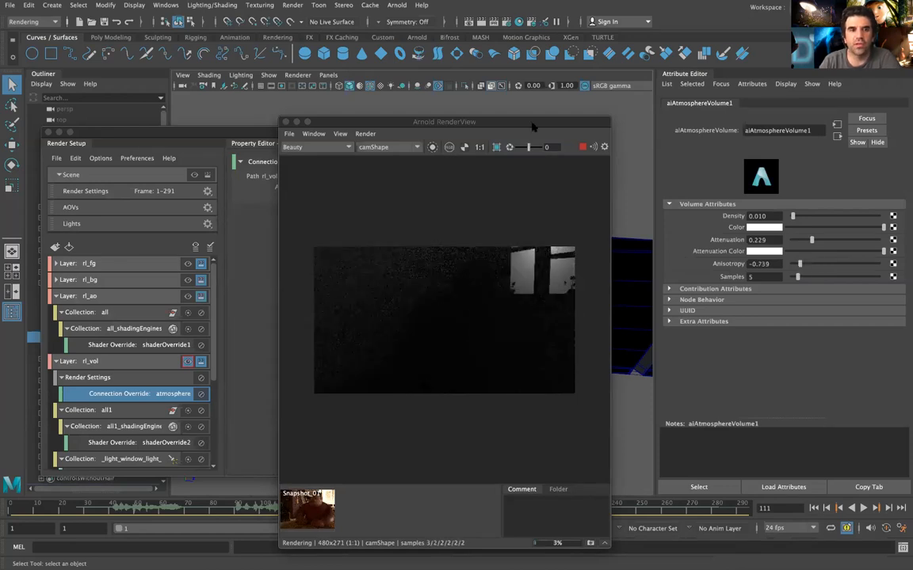
- Uncover vol_light behind the floating windows, raise its exposure to about 19.165 and set its radius to 5
left_click_drag(363, 122, 153, 145)
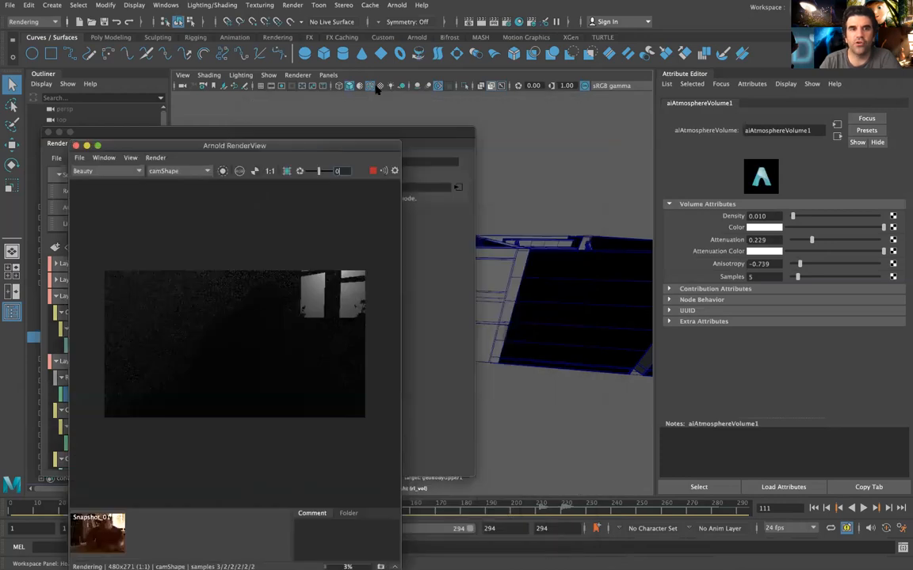
left_click_drag(238, 145, 374, 235)
left_click_drag(372, 132, 157, 132)
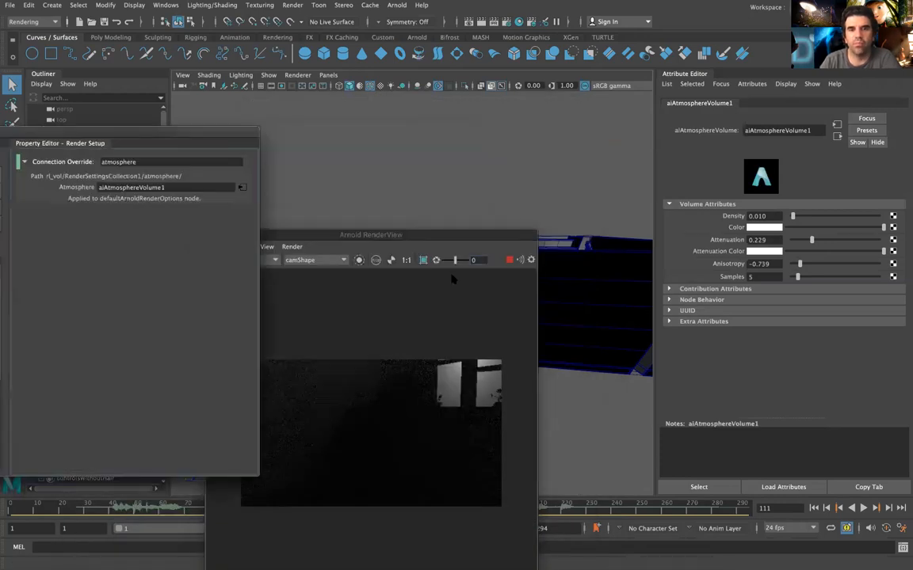
left_click(302, 316)
left_click_drag(372, 234, 225, 311)
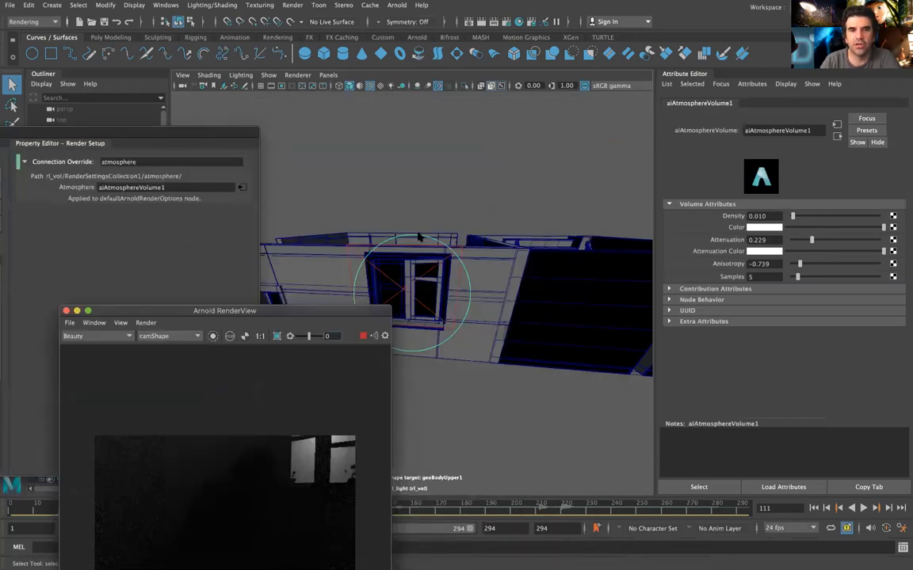
left_click(419, 238)
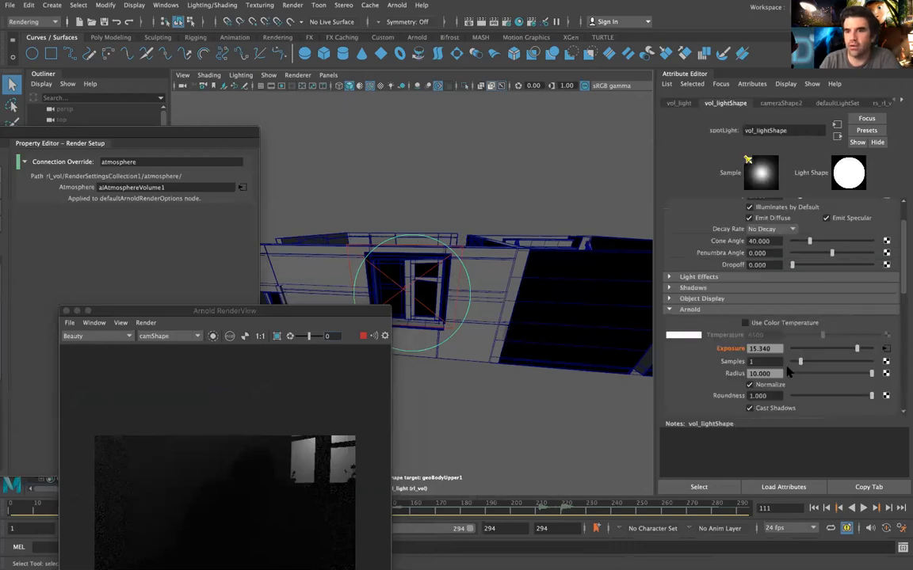
left_click_drag(858, 351, 871, 354)
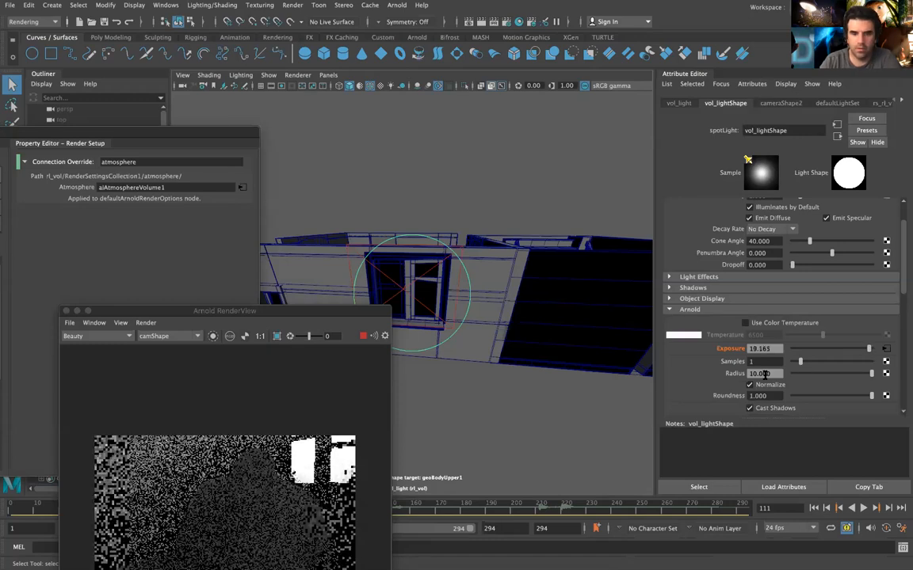
left_click(763, 374)
type("5")
key("Return")
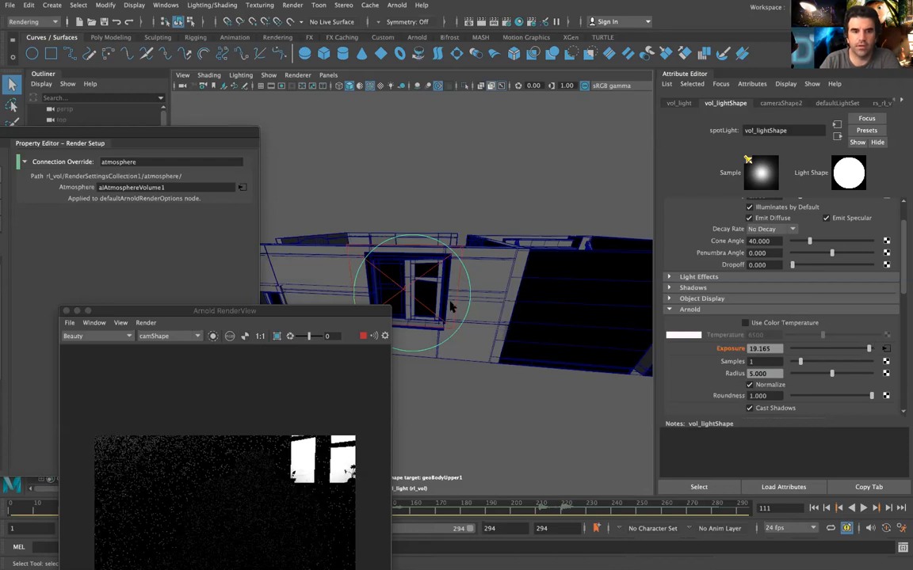
- Push vol_light forward from outside up to the window opening, fine-tuning its distance against the render preview
scroll(450, 307, "up", 5)
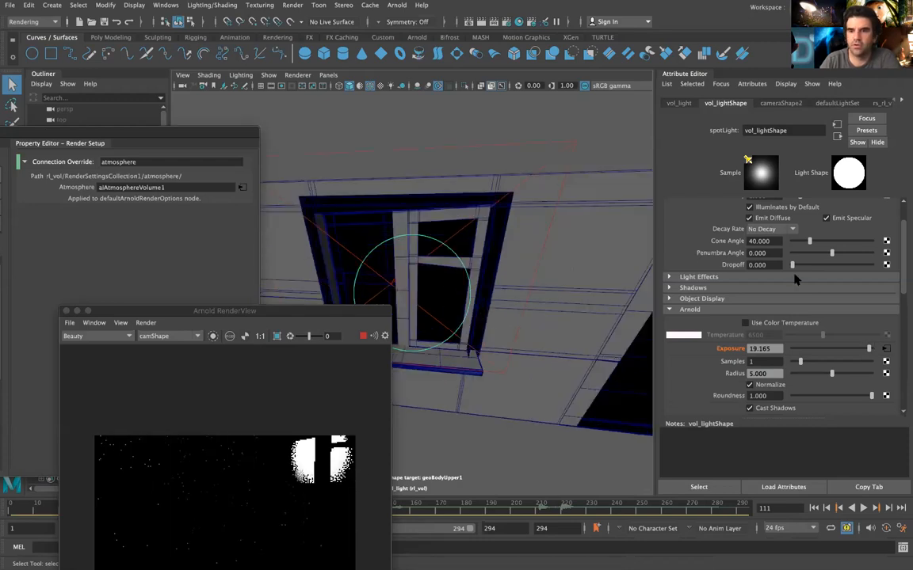
double_click(778, 349)
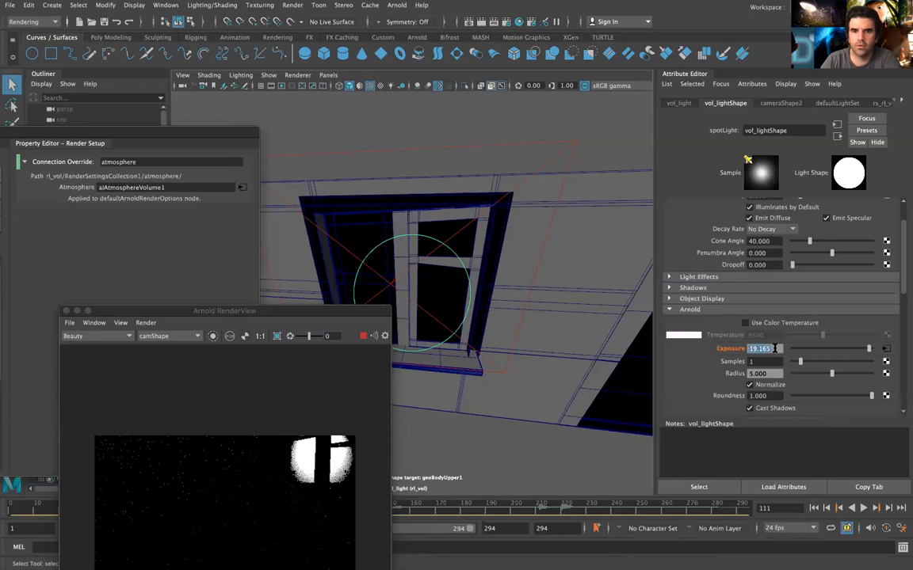
scroll(511, 278, "up", 5)
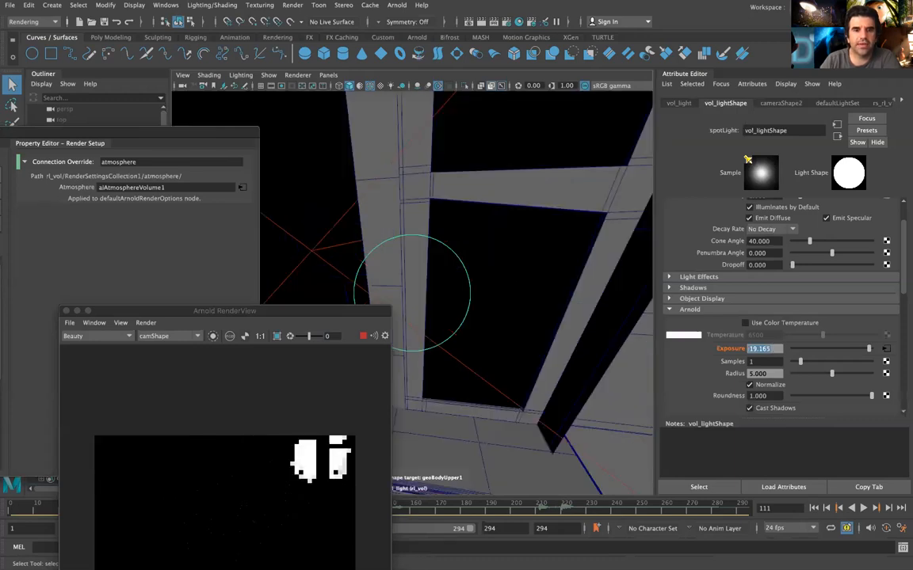
scroll(511, 278, "up", 3)
scroll(511, 278, "up", 2)
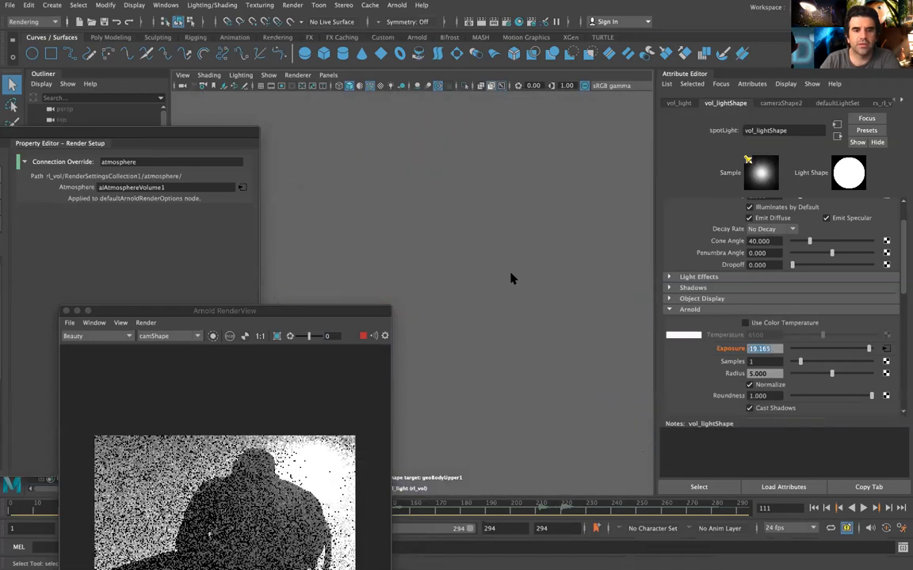
scroll(511, 278, "down", 2)
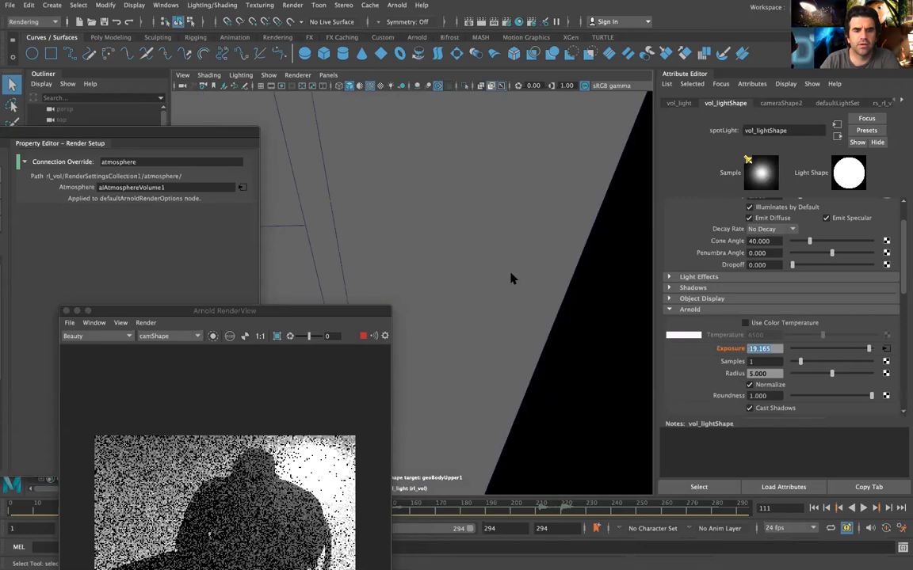
left_click_drag(254, 310, 212, 150)
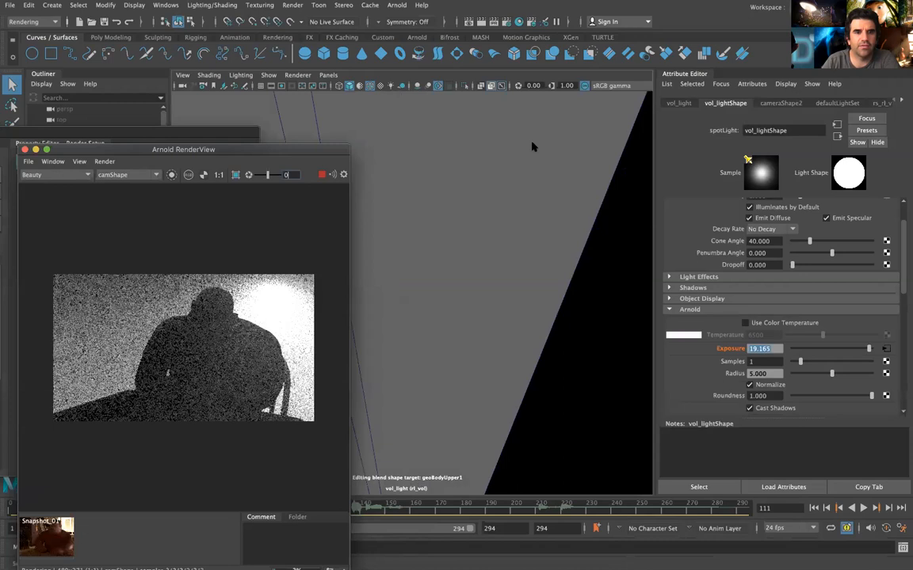
scroll(532, 146, "down", 3)
scroll(412, 285, "down", 2)
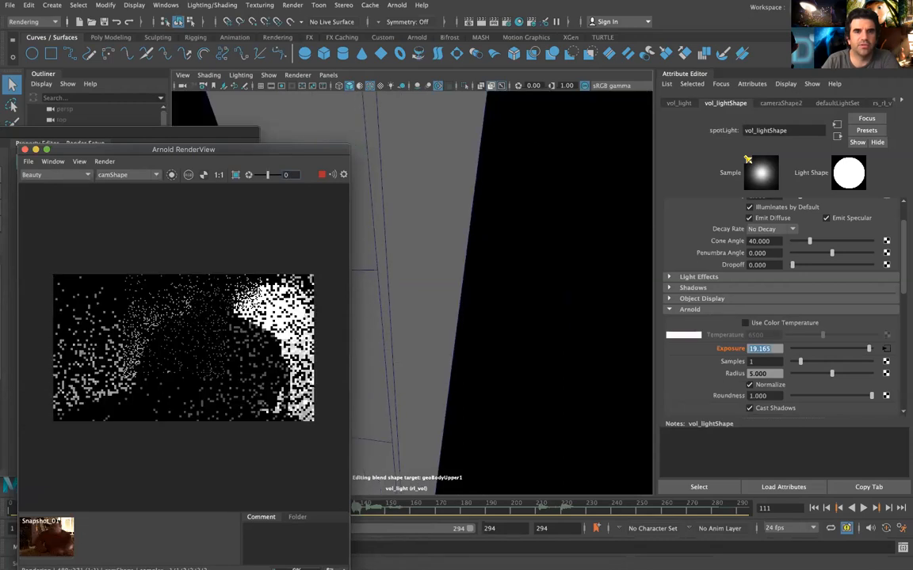
scroll(411, 292, "down", 2)
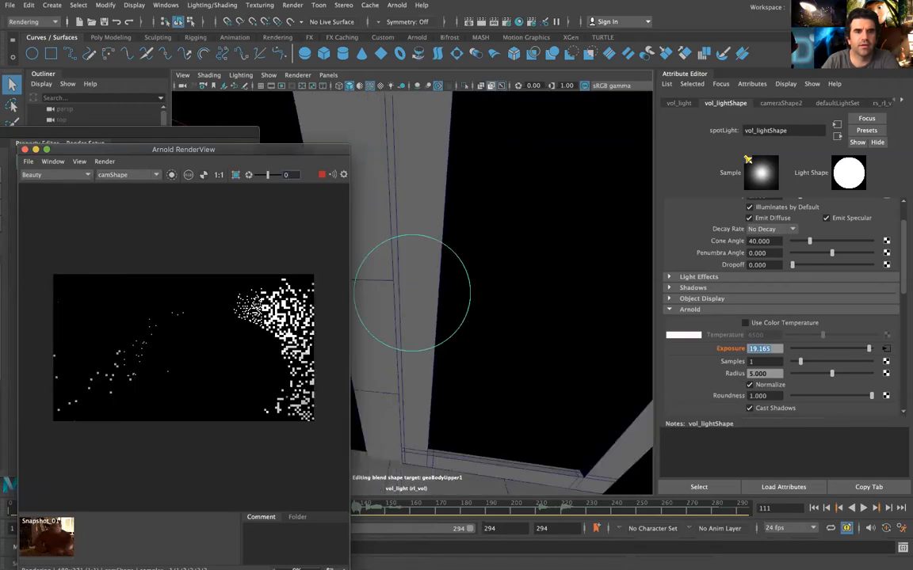
scroll(411, 292, "up", 2)
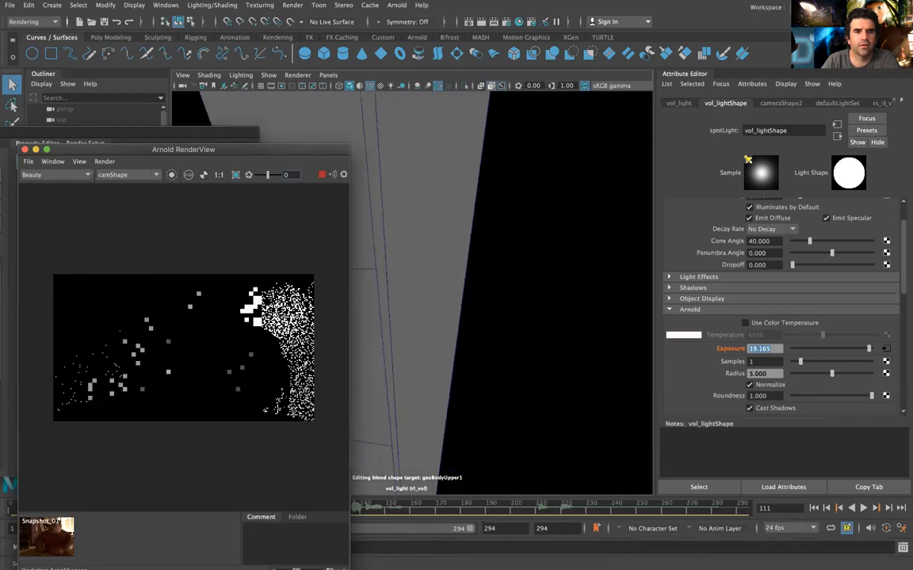
scroll(532, 147, "up", 2)
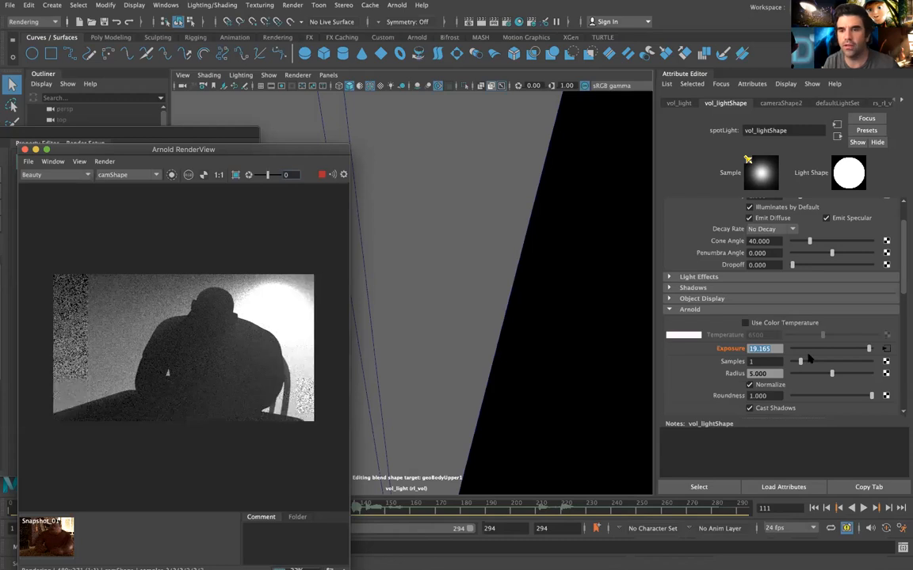
- Enable Use Color Temperature on vol_light and set the temperature to about 4667
left_click(766, 323)
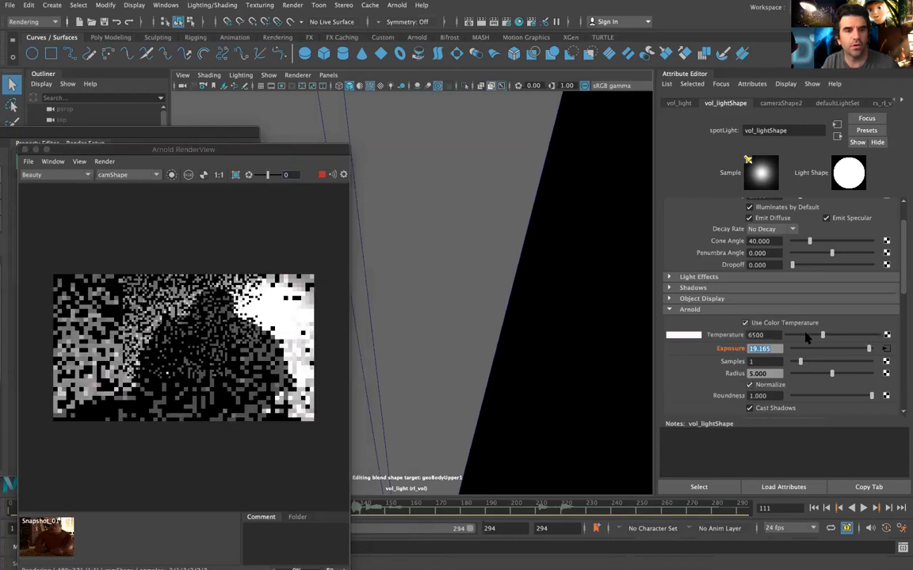
left_click(810, 334)
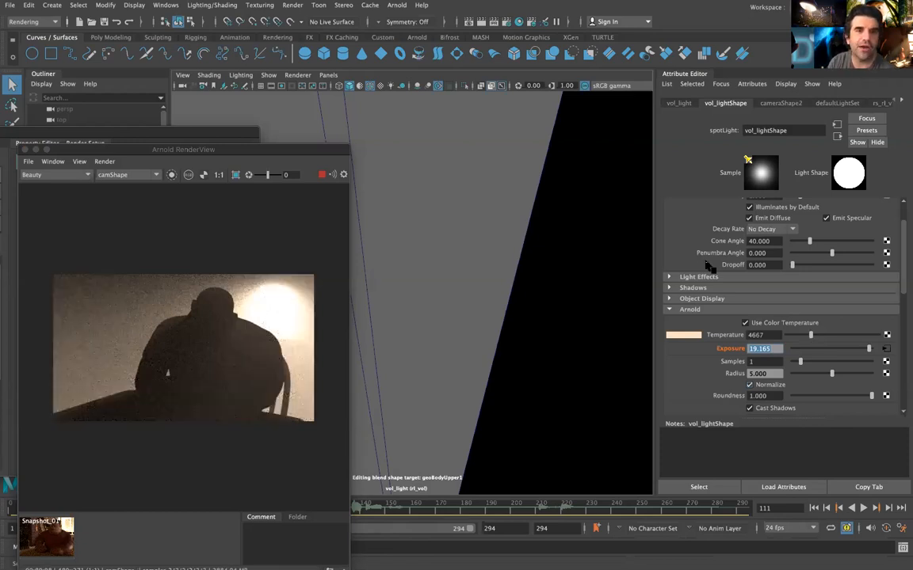
- Collapse the rl_vol and rl_ao layers in Render Setup and make rl_ao the visible layer
left_click(338, 147)
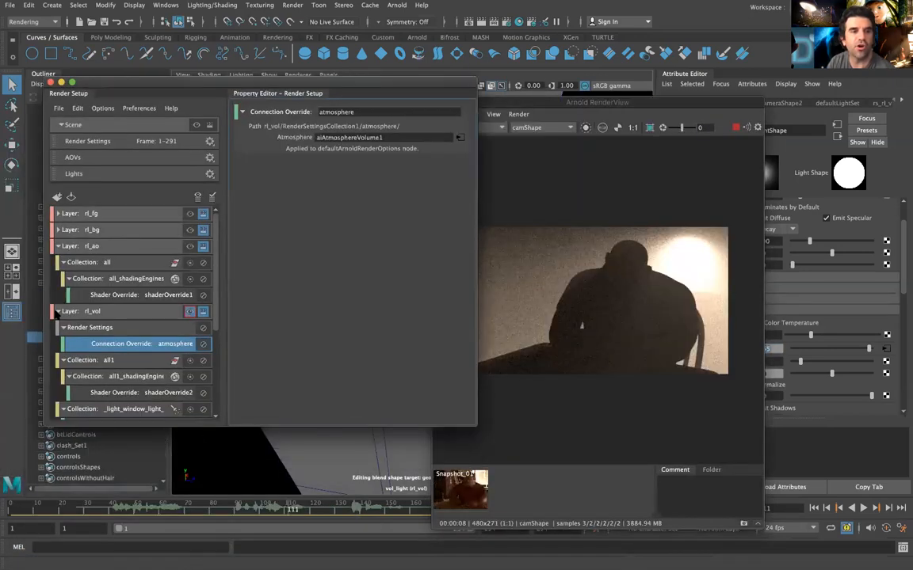
left_click(55, 312)
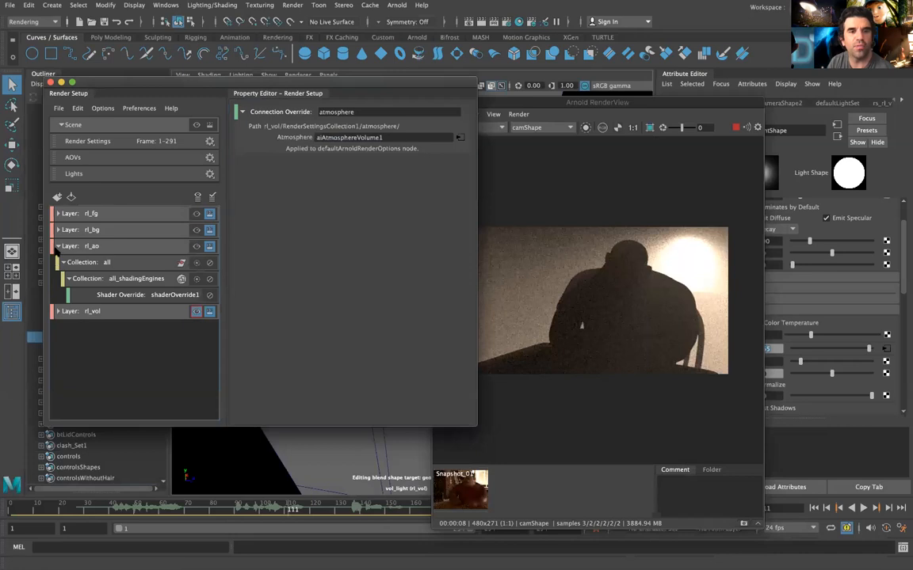
left_click(195, 248)
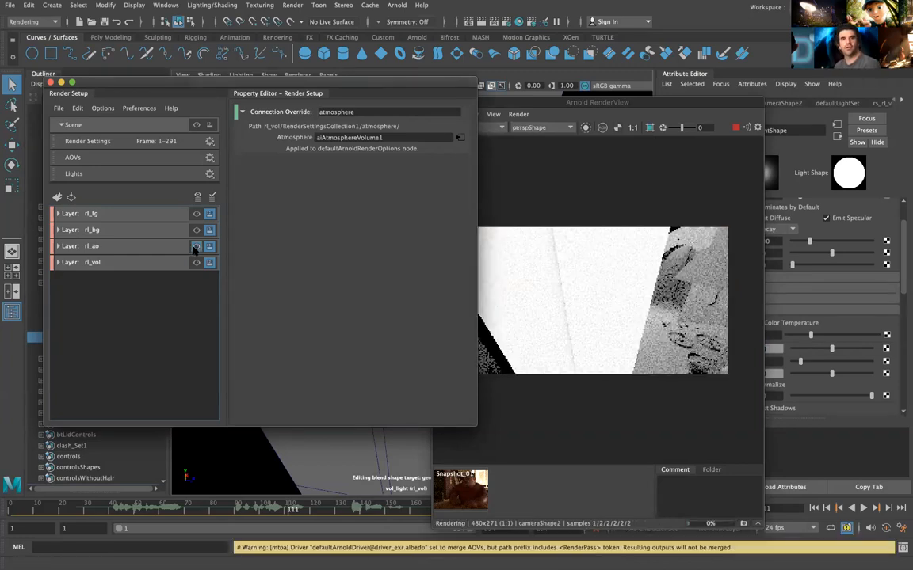
- Switch the viewport to the shot camera, then close the Arnold RenderView and render rl_ao again
left_click_drag(518, 104, 577, 238)
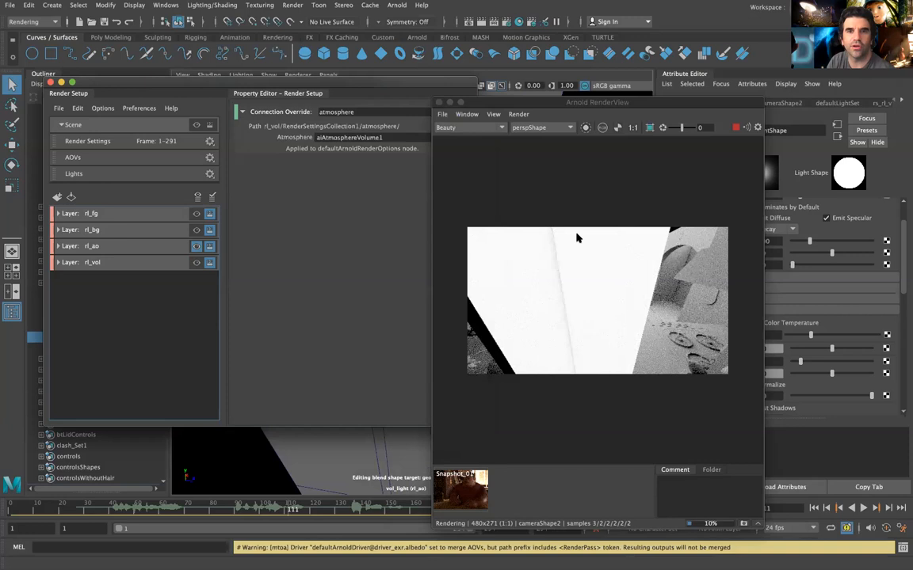
left_click_drag(437, 88, 437, 167)
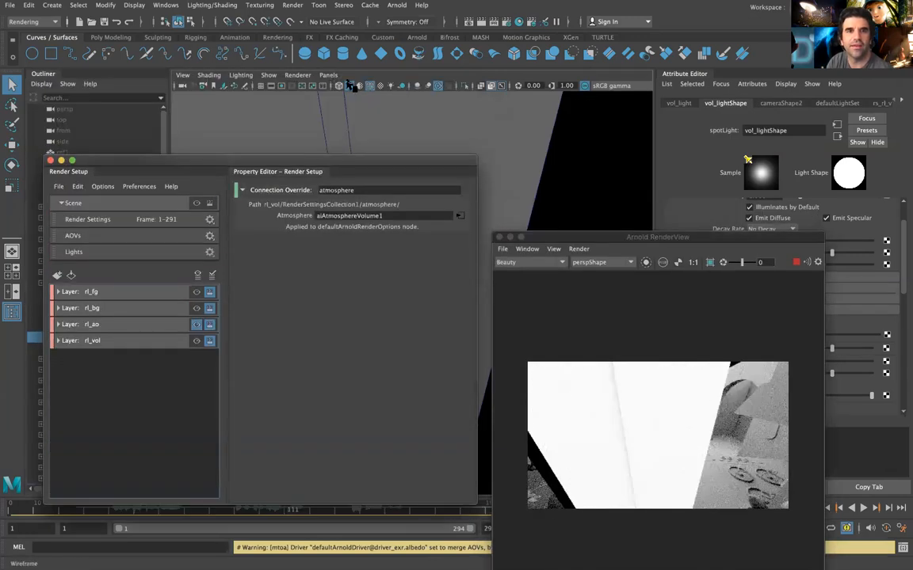
left_click(328, 75)
mouse_move(372, 86)
left_click(458, 88)
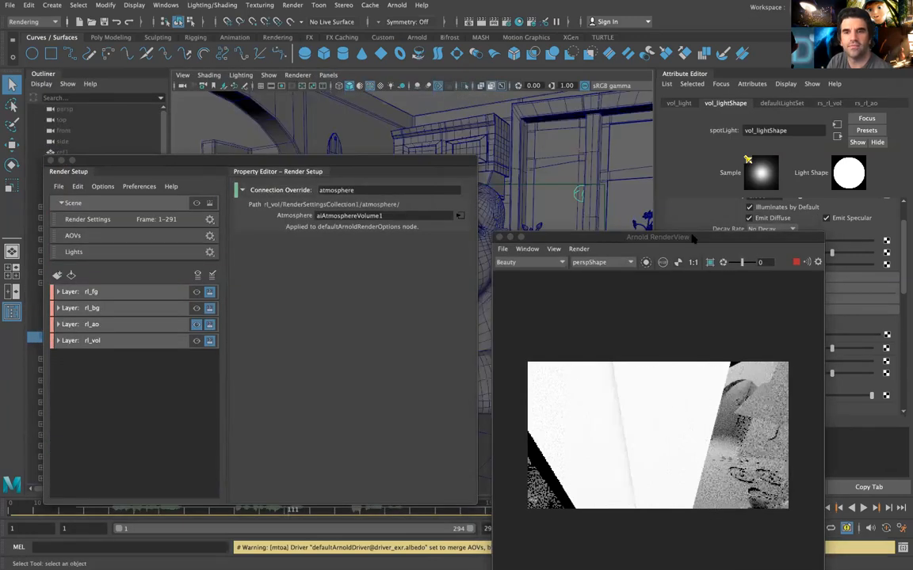
left_click_drag(559, 230, 560, 169)
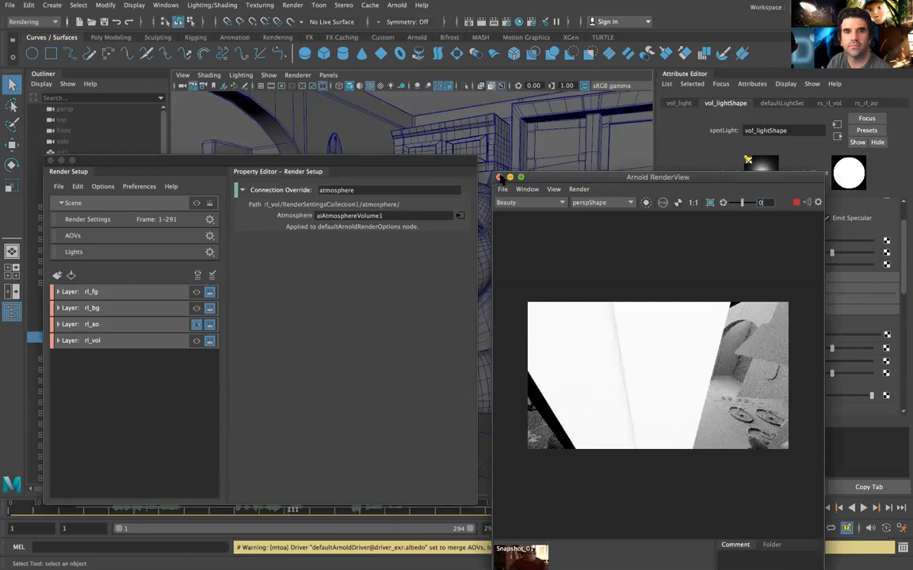
left_click(468, 75)
left_click(403, 6)
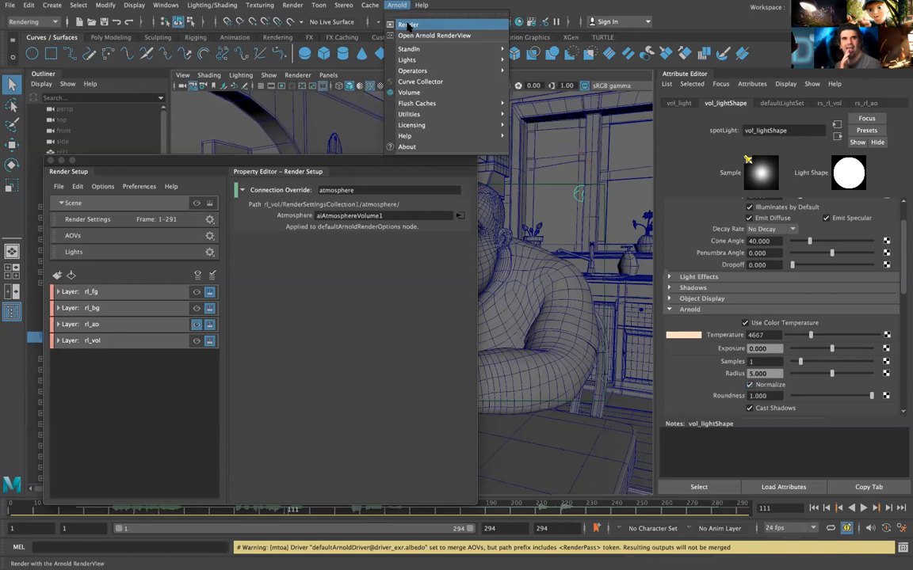
left_click(407, 26)
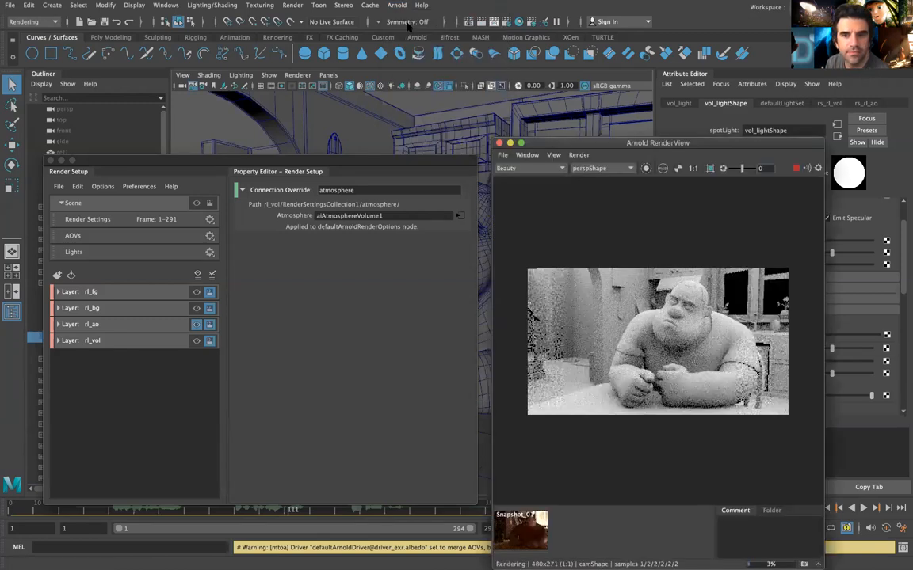
- Preview the rl_vol, rl_bg and rl_fg layers in turn by making each one visible
left_click(195, 341)
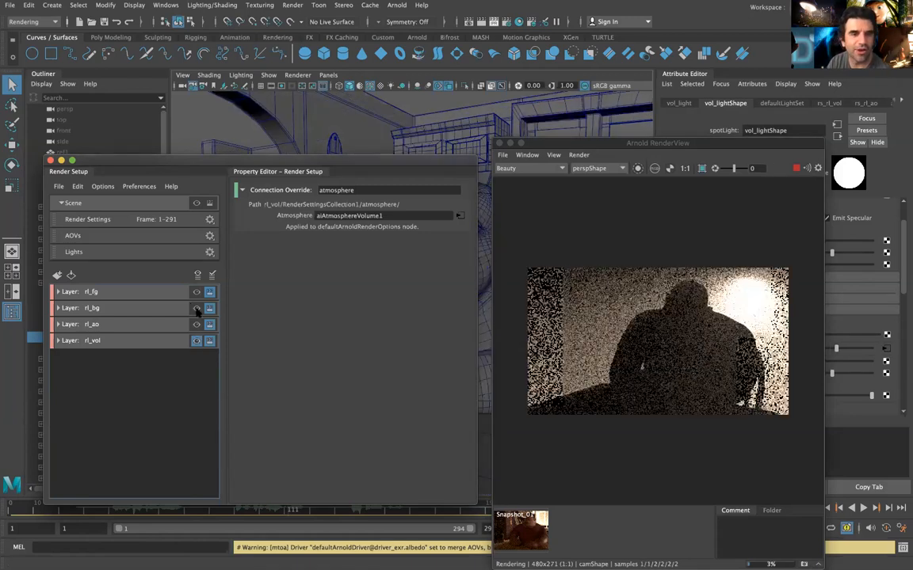
left_click(196, 309)
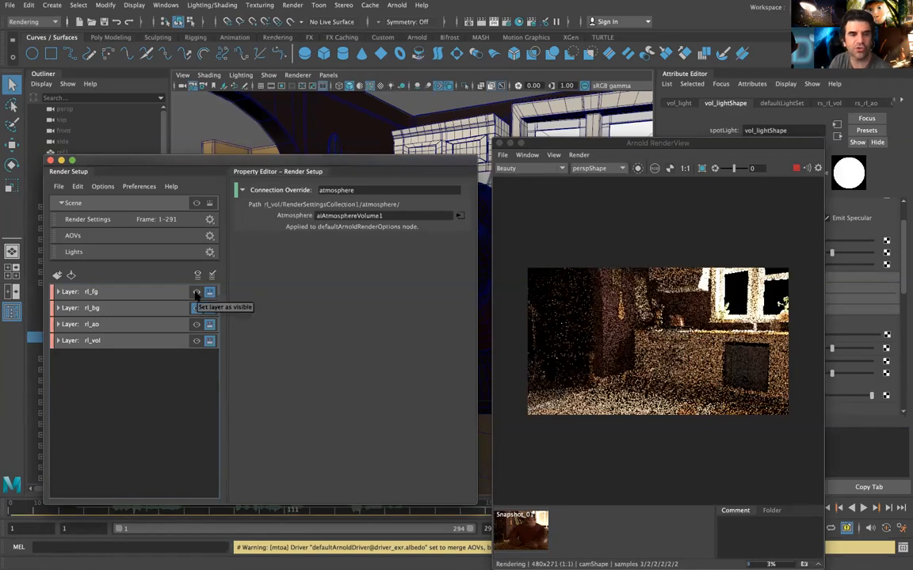
left_click(196, 292)
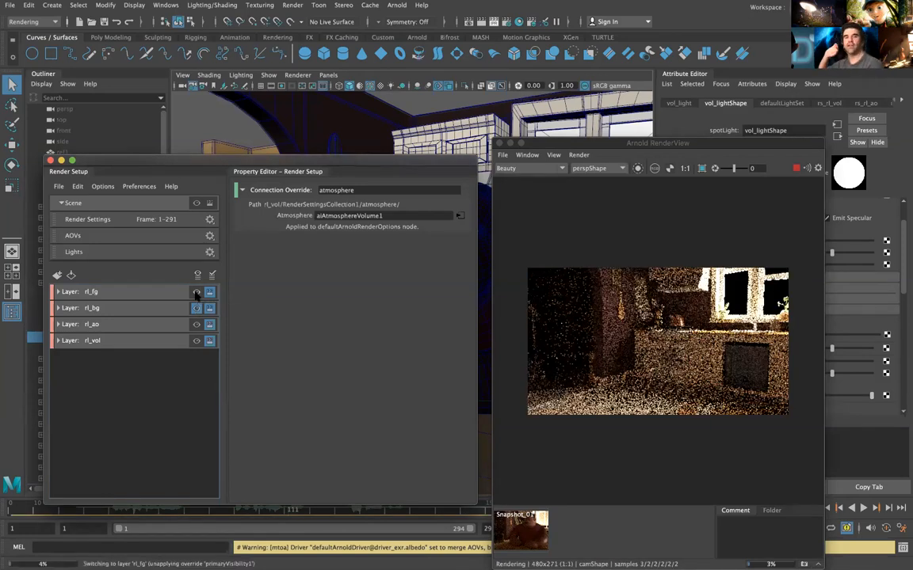